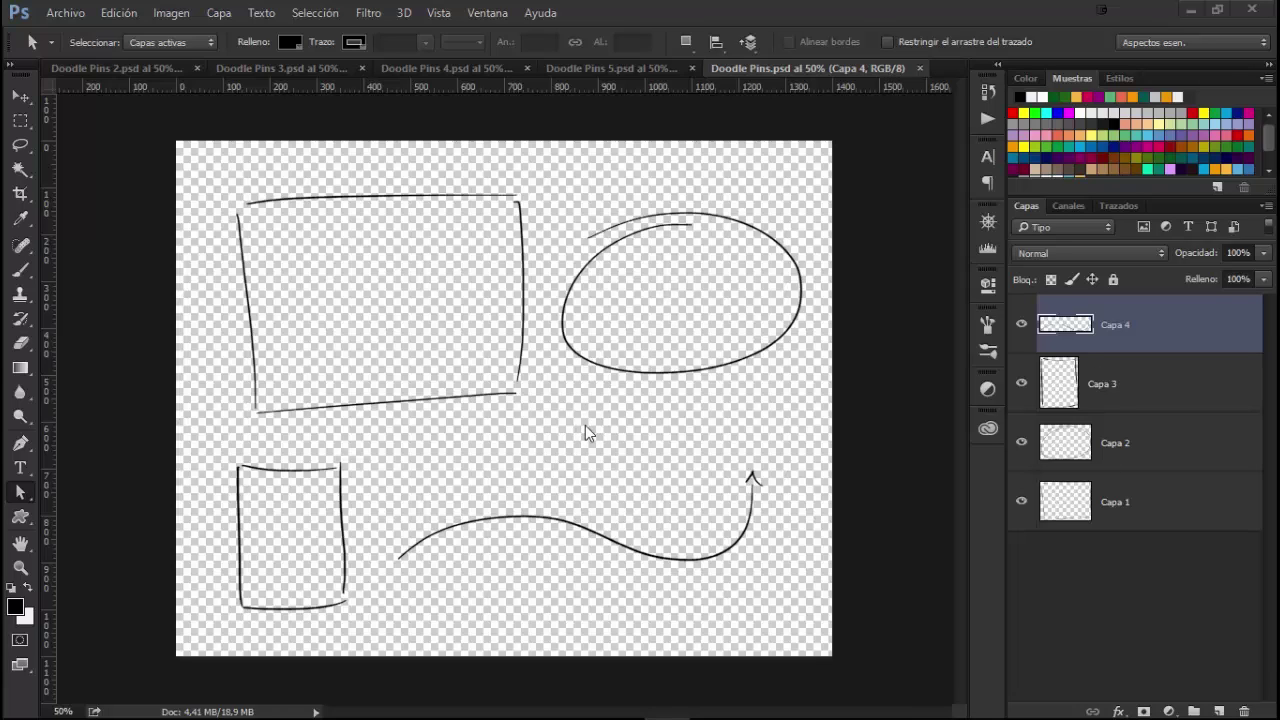
# Browse the Doodle Pins 5, 4, 3 and 2 drawings, then return to the original Doodle Pins
pyautogui.click(617, 67)
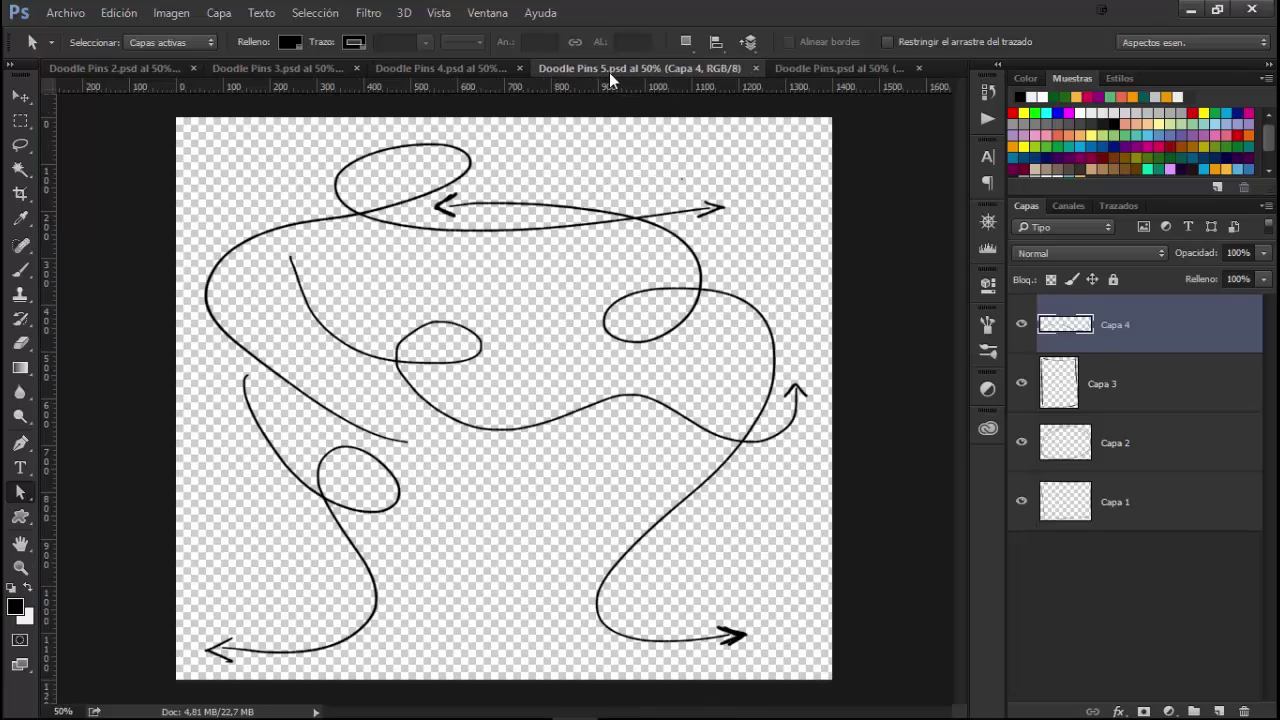
pyautogui.click(468, 72)
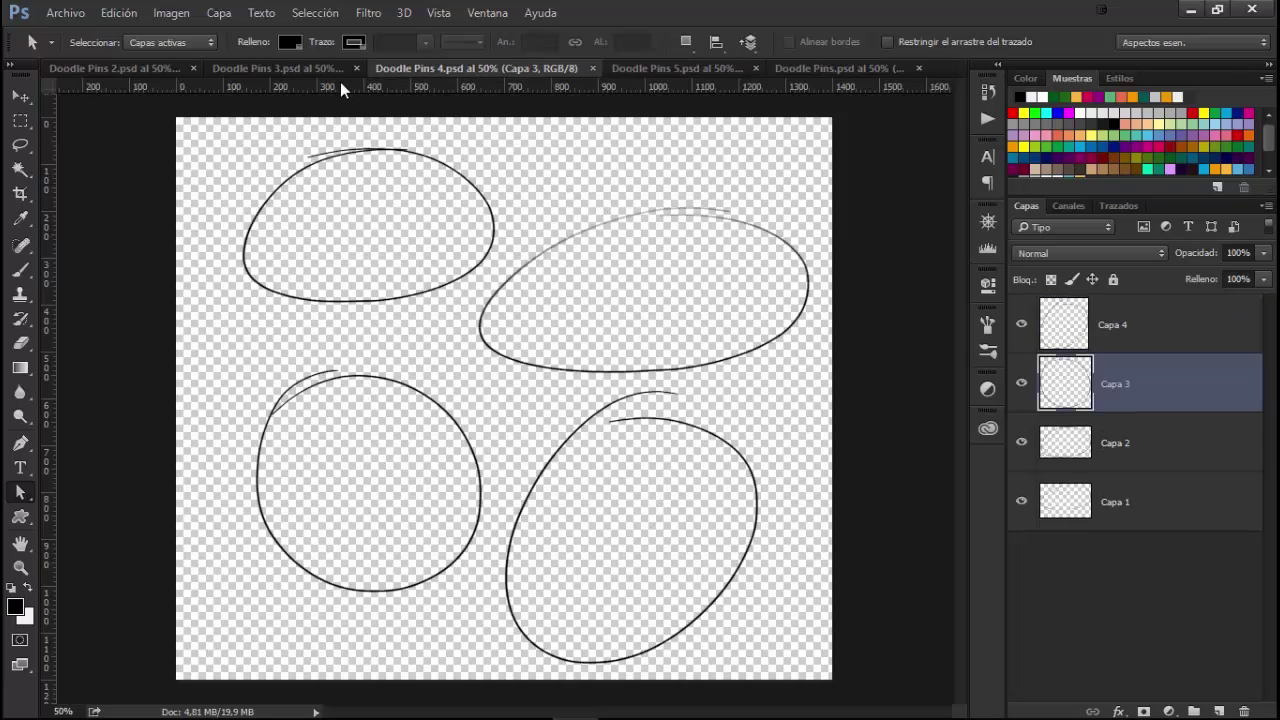
pyautogui.click(298, 70)
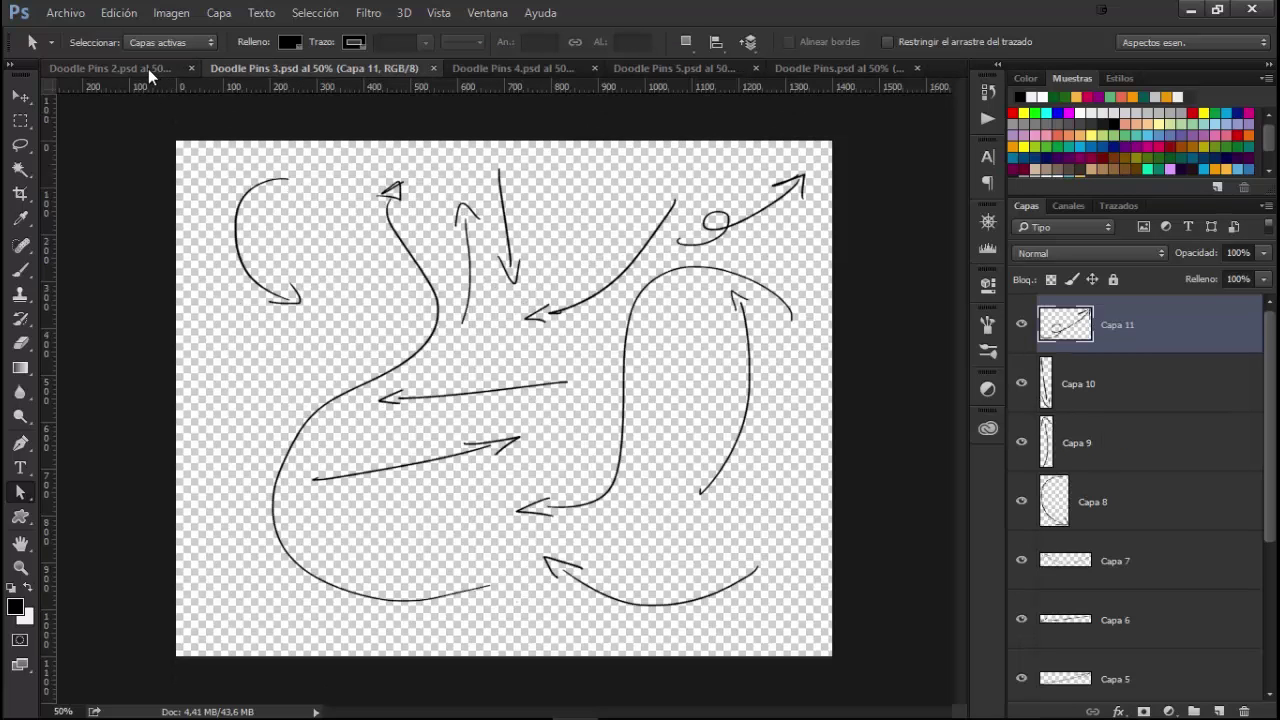
pyautogui.click(137, 69)
pyautogui.click(822, 66)
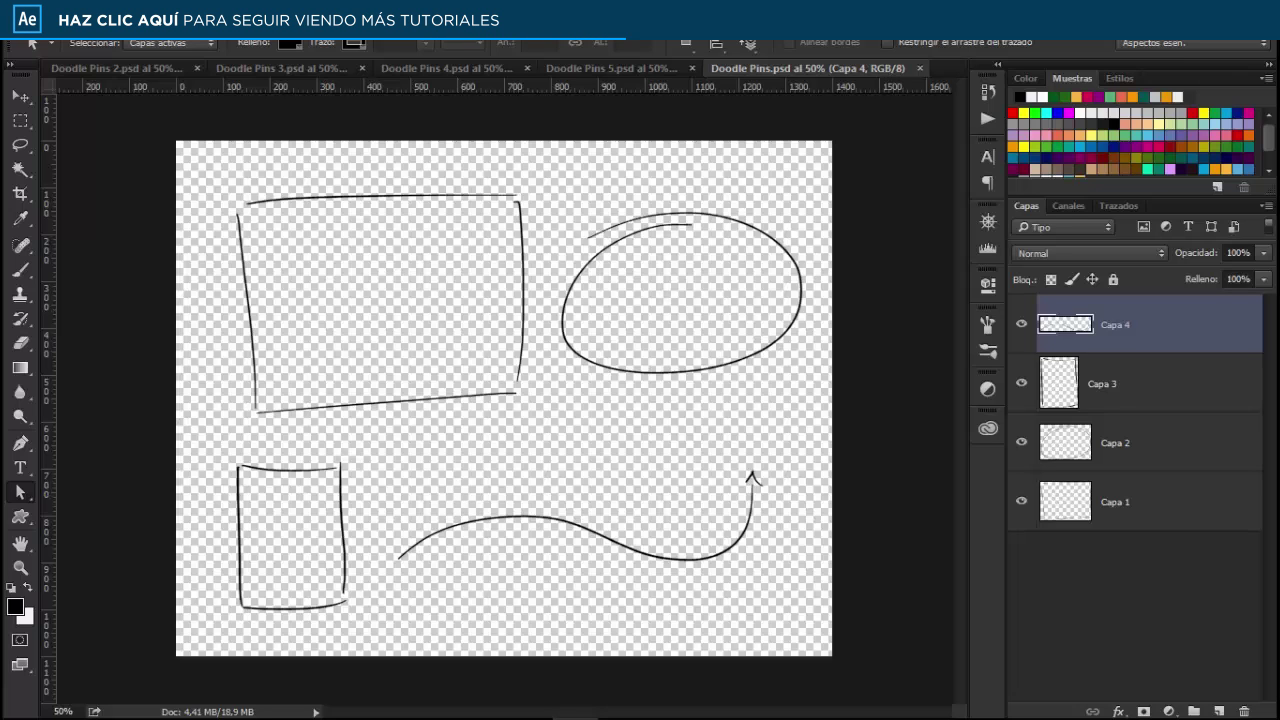
# Create a new 1380 × 820 px document with a Transparente background
pyautogui.click(55, 28)
pyautogui.click(60, 51)
pyautogui.doubleClick(595, 324)
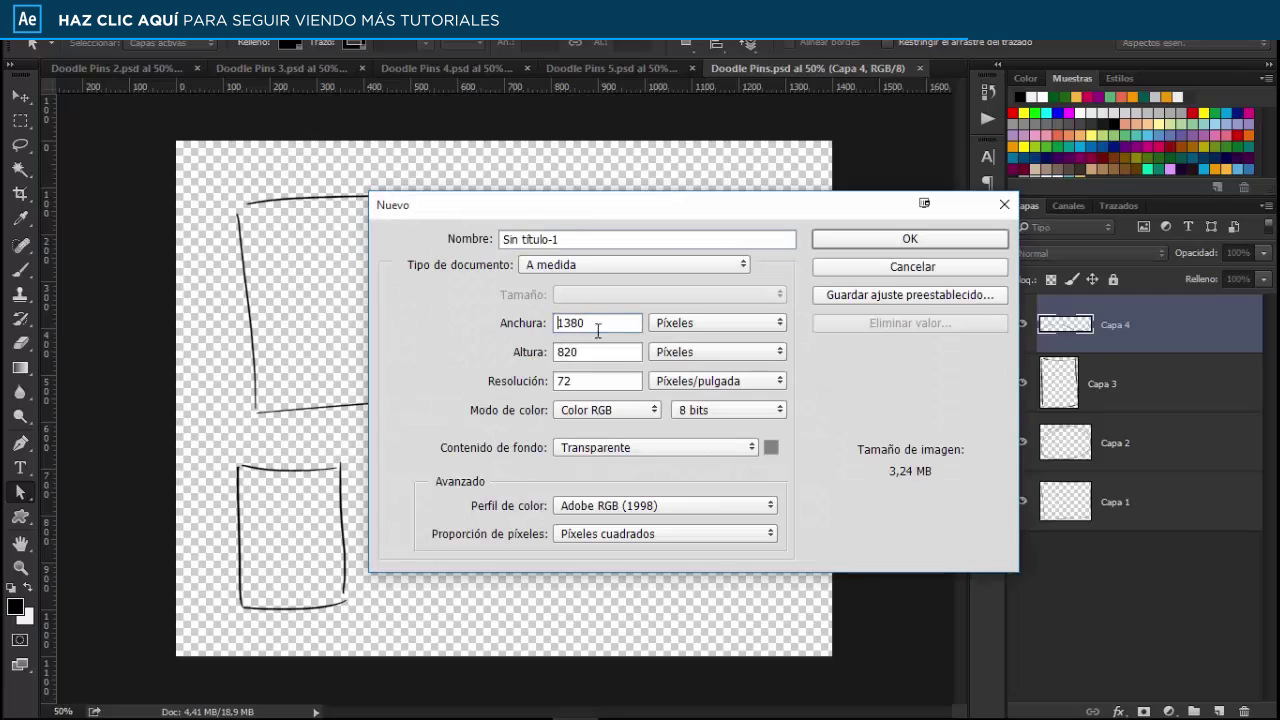
pyautogui.doubleClick(600, 353)
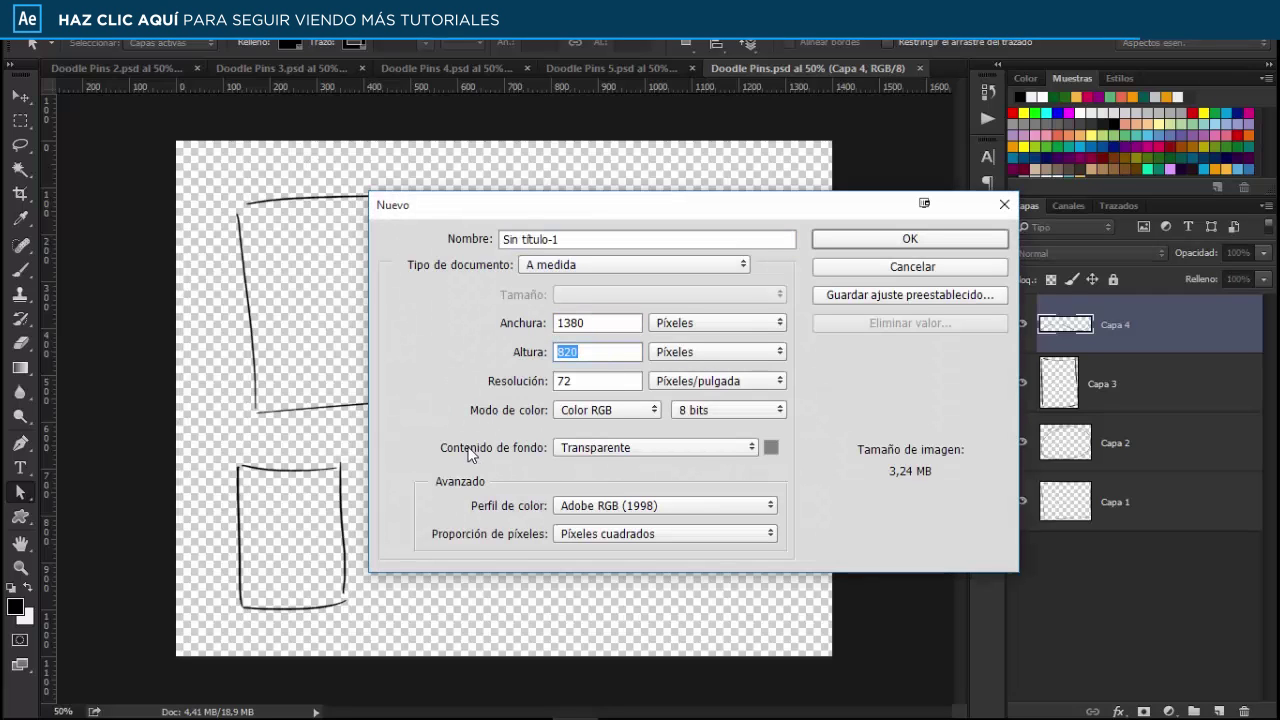
pyautogui.click(620, 448)
pyautogui.click(612, 491)
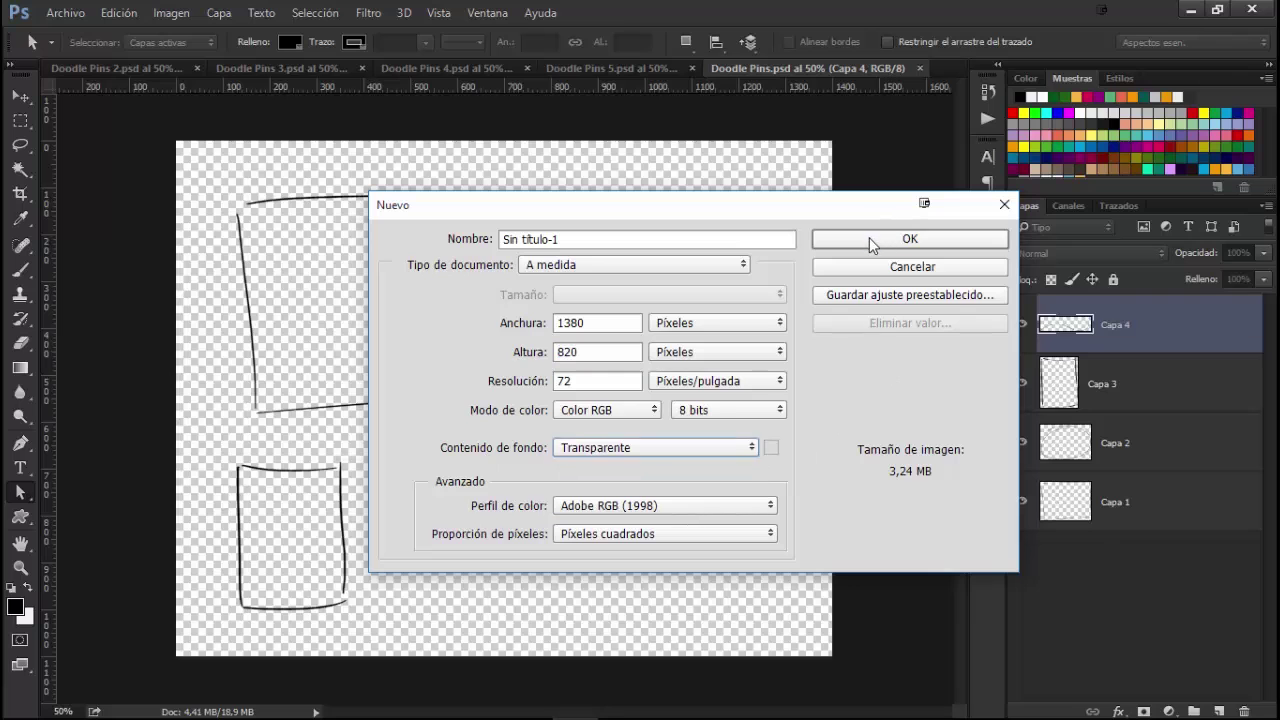
pyautogui.click(869, 237)
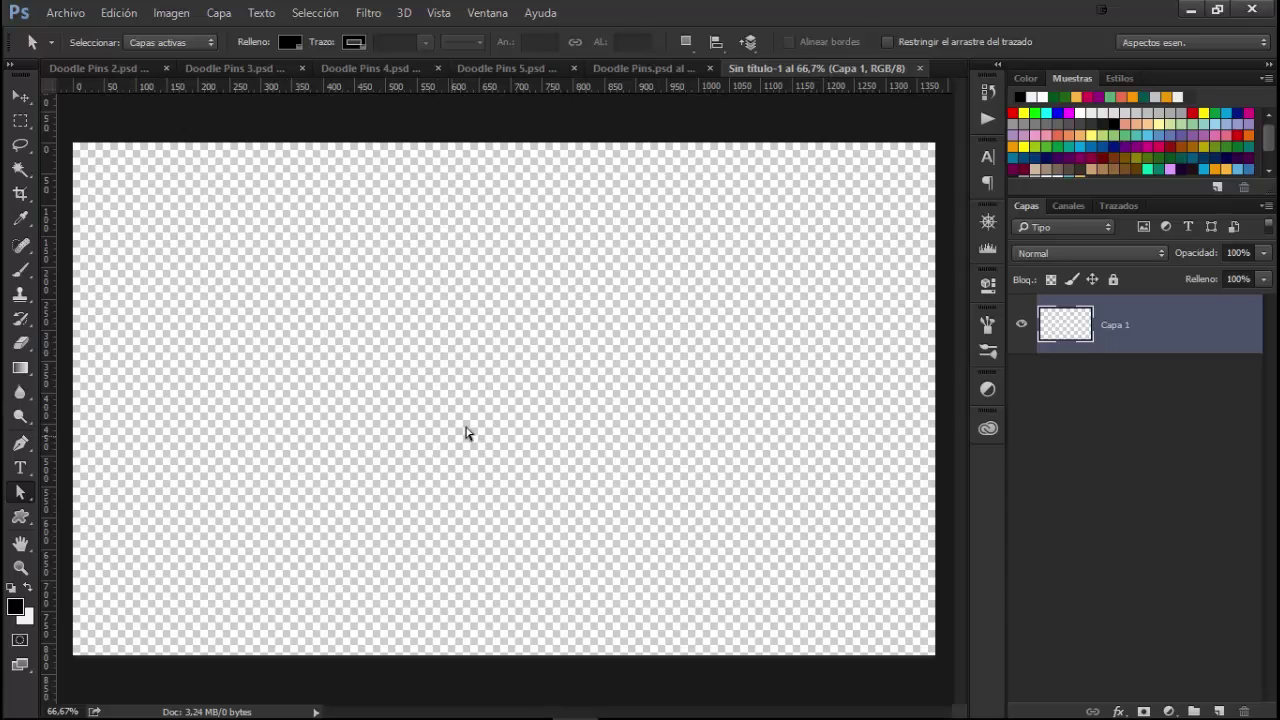
# Switch to the Brush and set its size to 5 px
pyautogui.press('b')
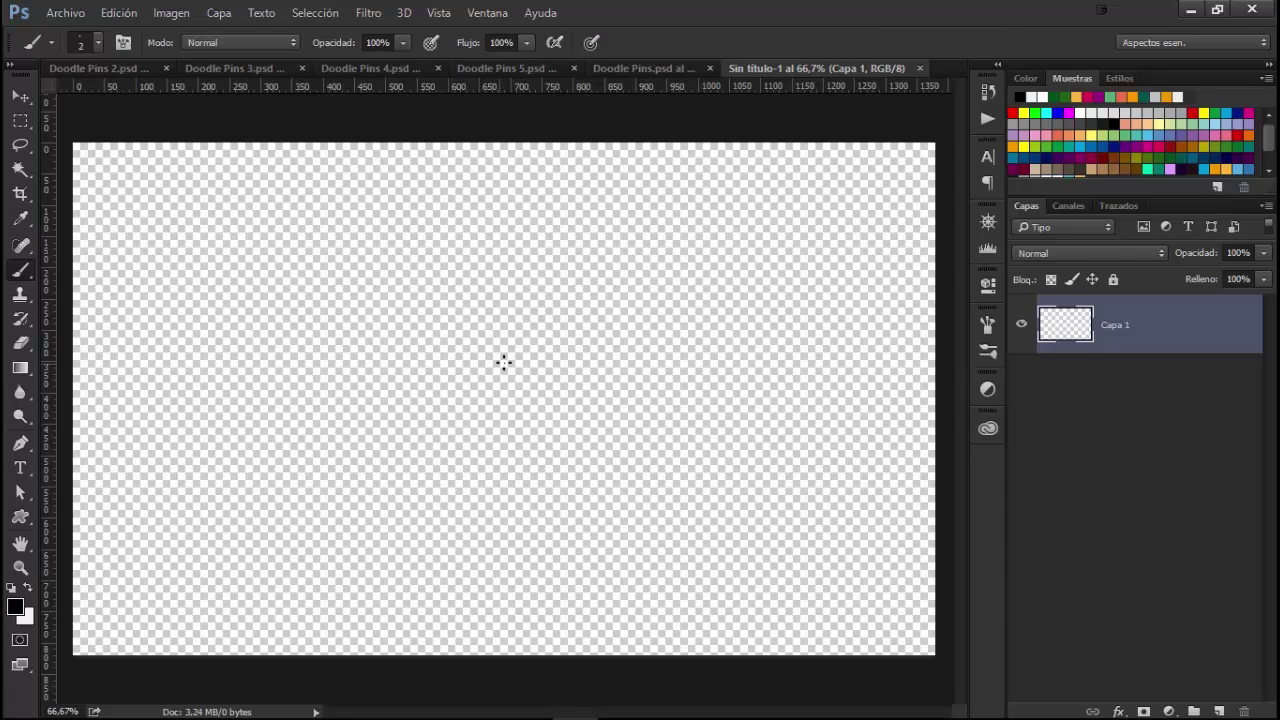
pyautogui.rightClick(603, 342)
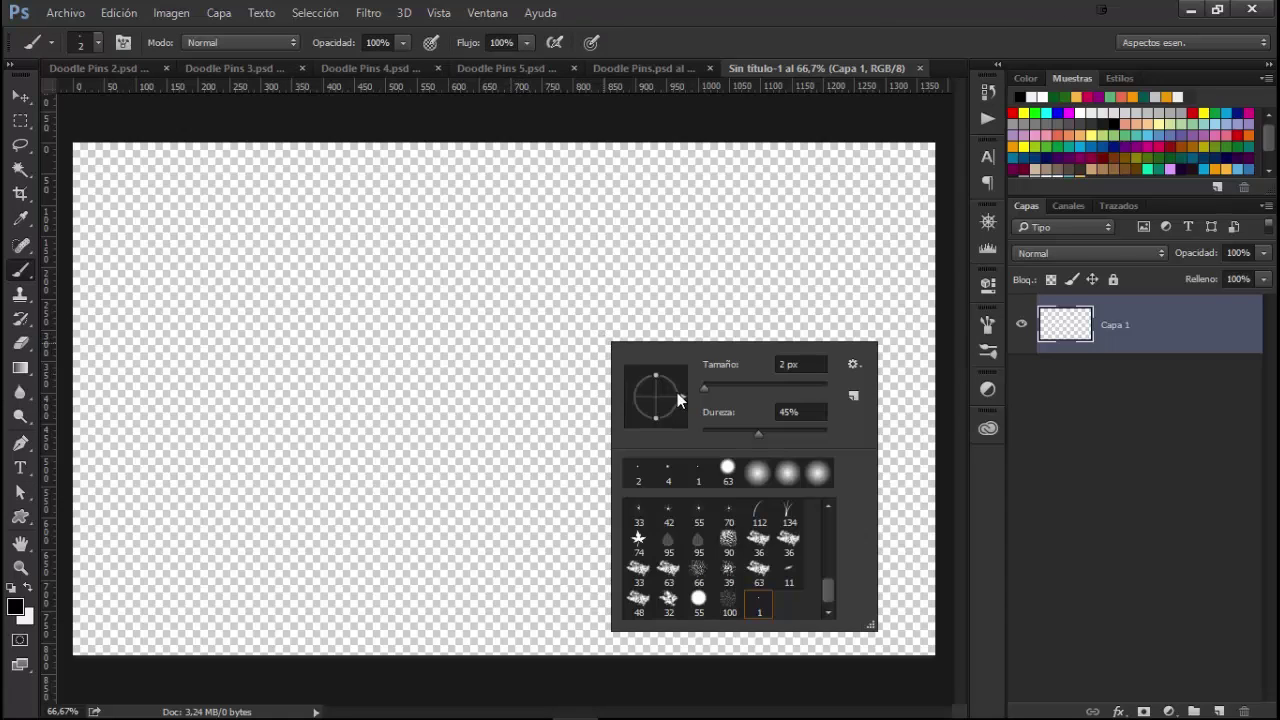
pyautogui.click(811, 363)
pyautogui.write('5')
pyautogui.press('Return')
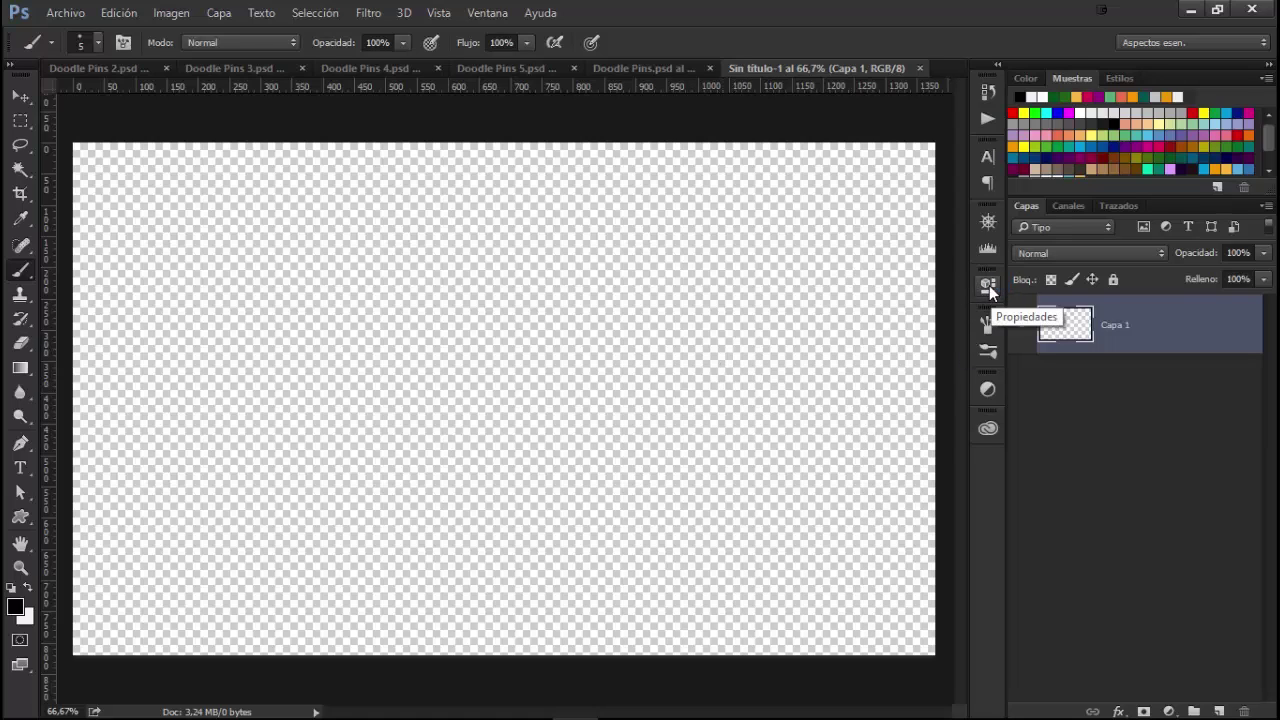
# Enable Dinámica de forma with brush size controlled by Presión de la pluma
pyautogui.click(987, 325)
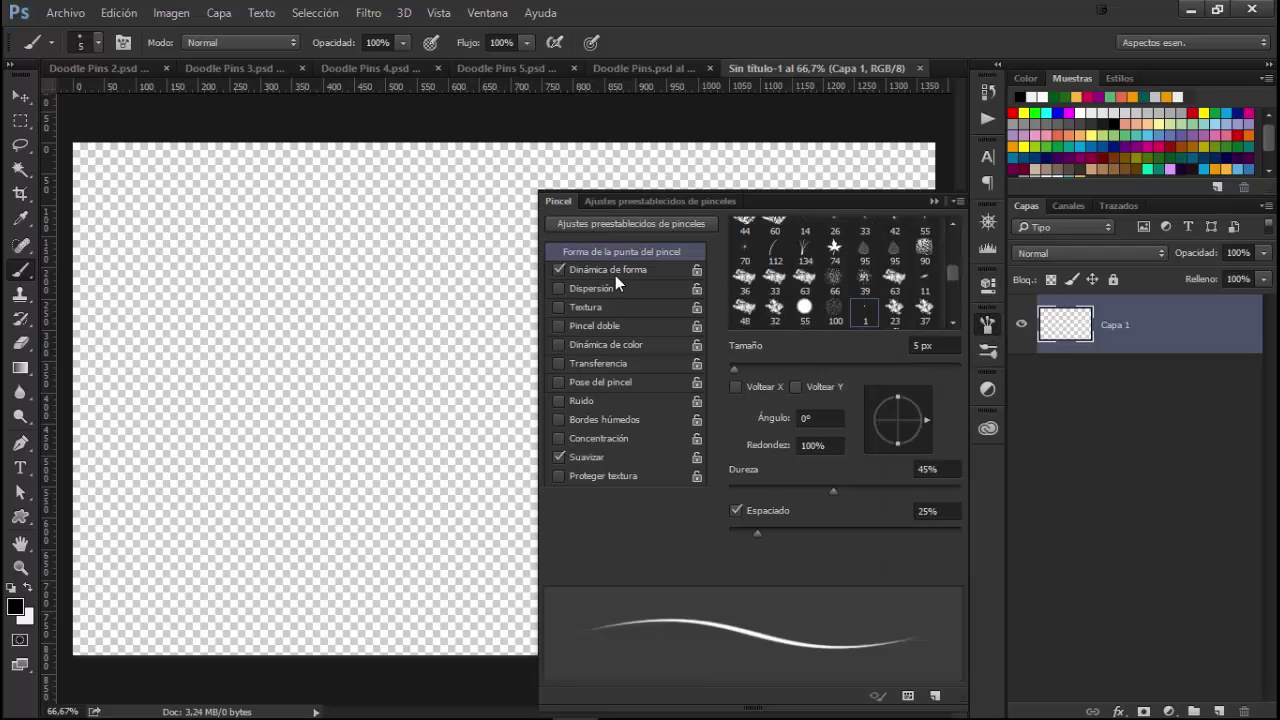
pyautogui.click(615, 275)
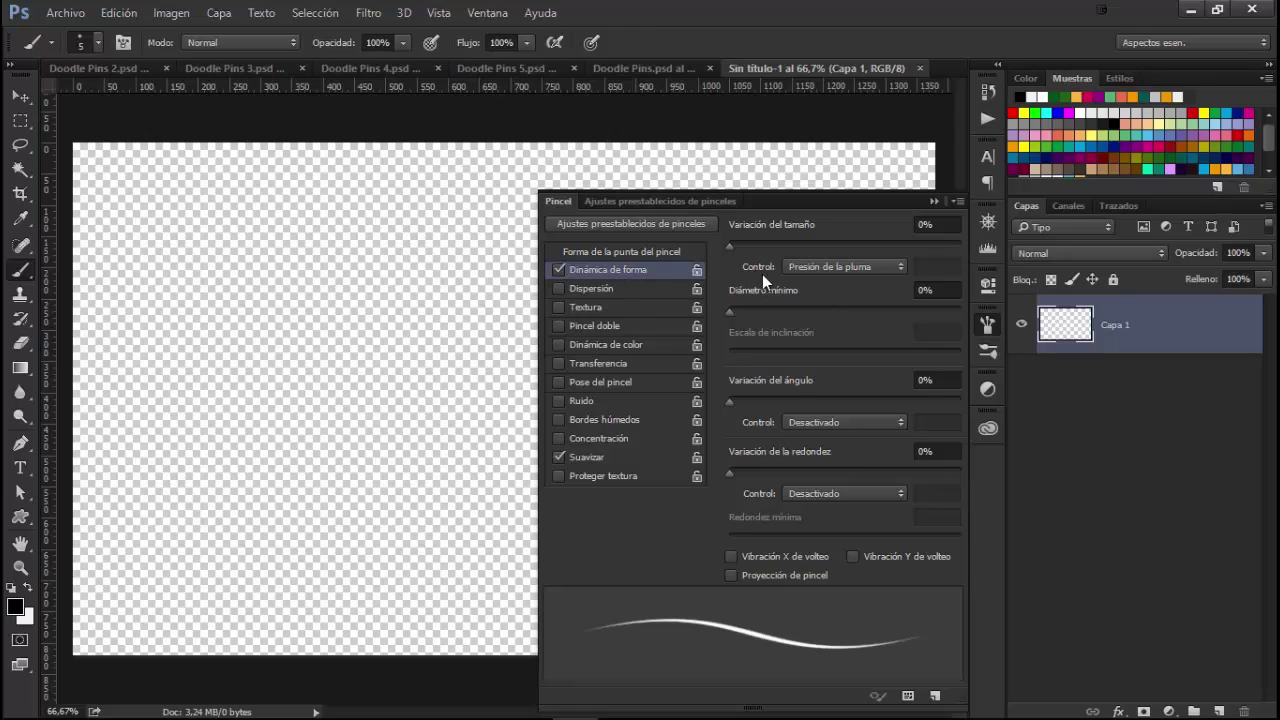
pyautogui.click(816, 266)
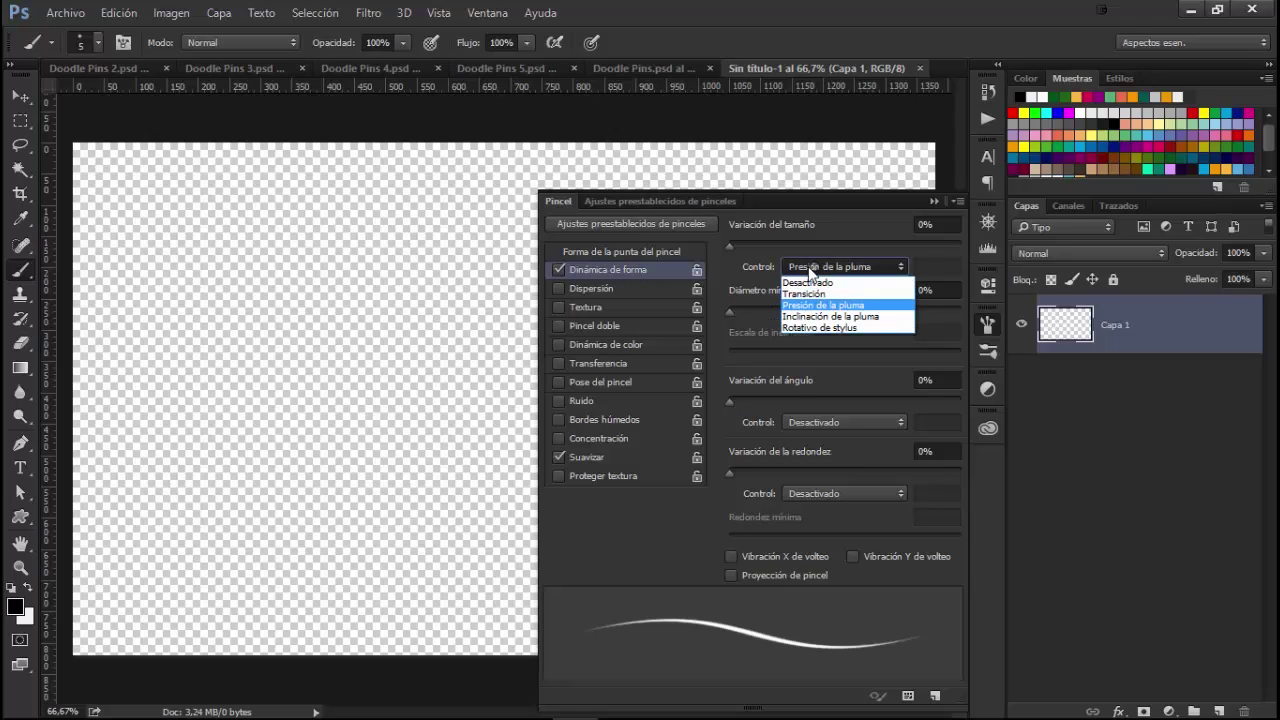
pyautogui.click(740, 280)
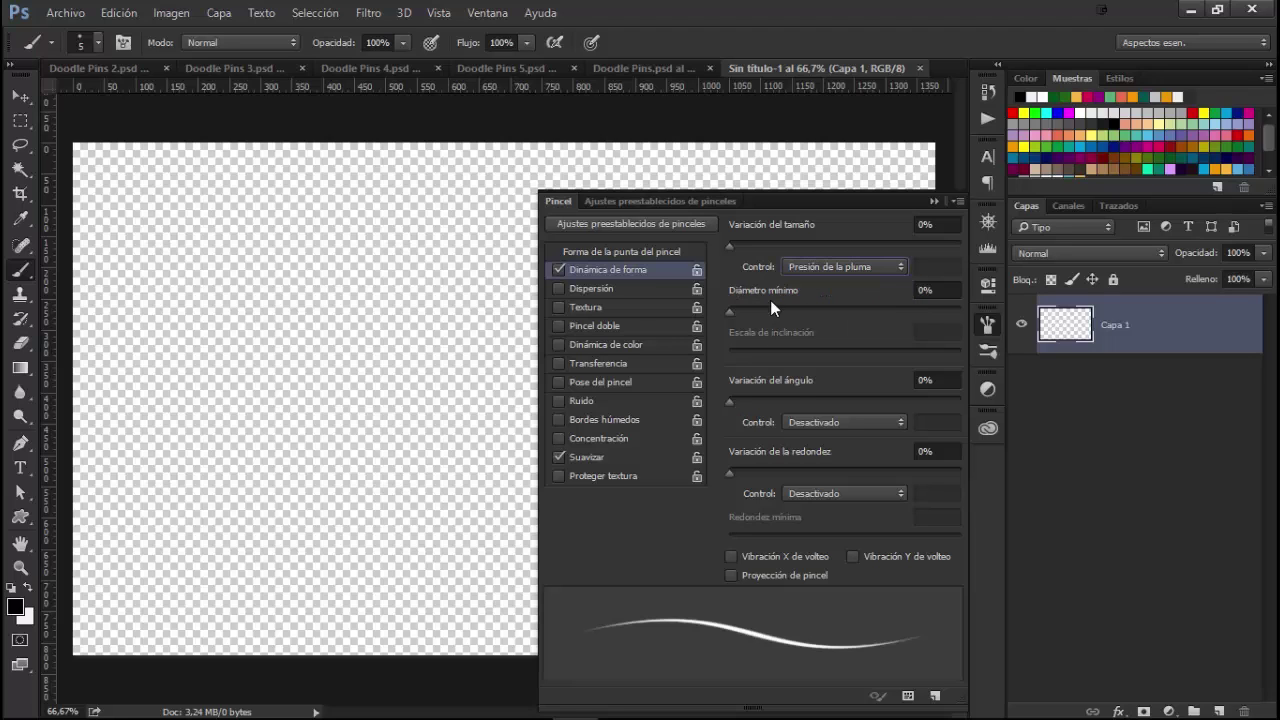
pyautogui.click(934, 203)
# Set the brush hardness to 60%
pyautogui.rightClick(629, 338)
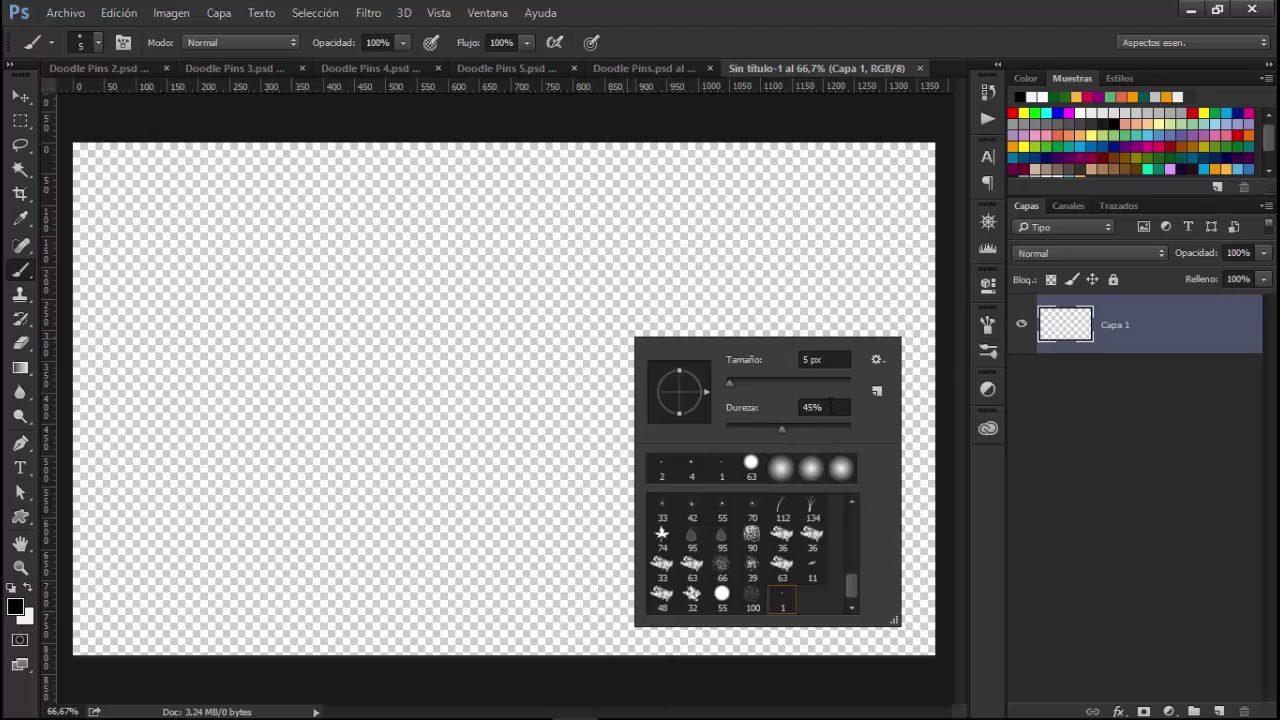
pyautogui.doubleClick(830, 407)
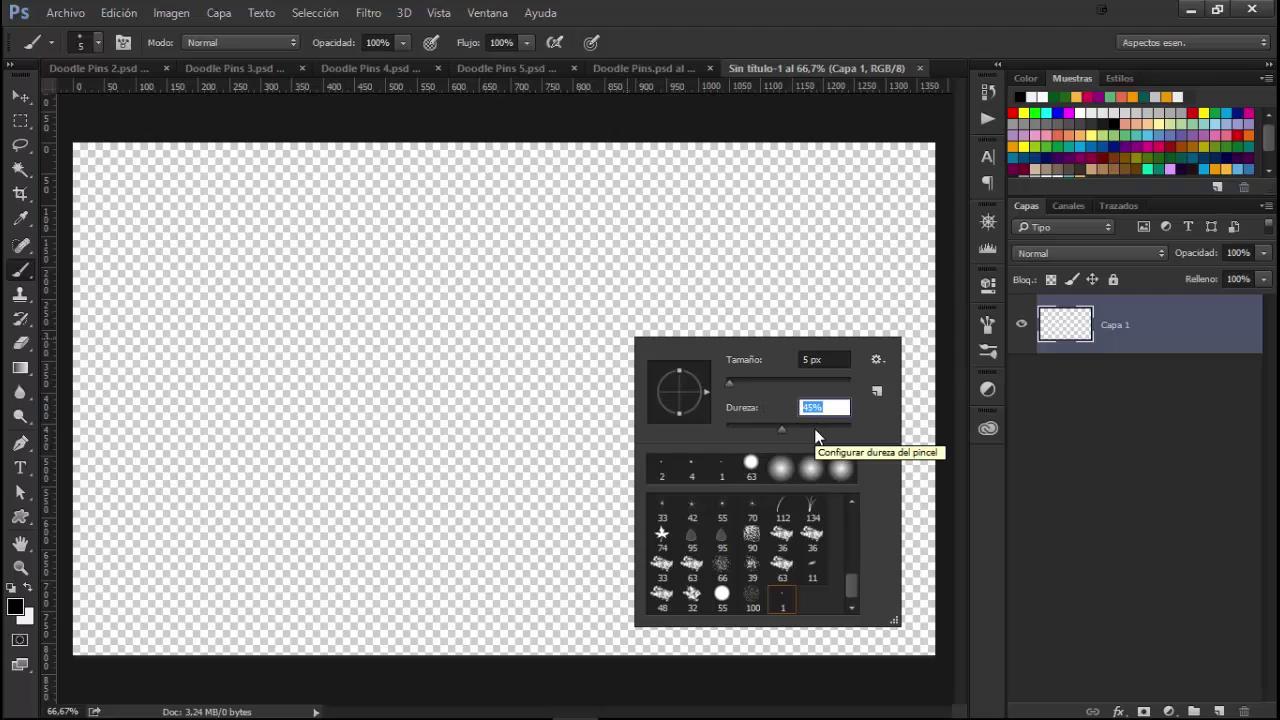
pyautogui.write('60')
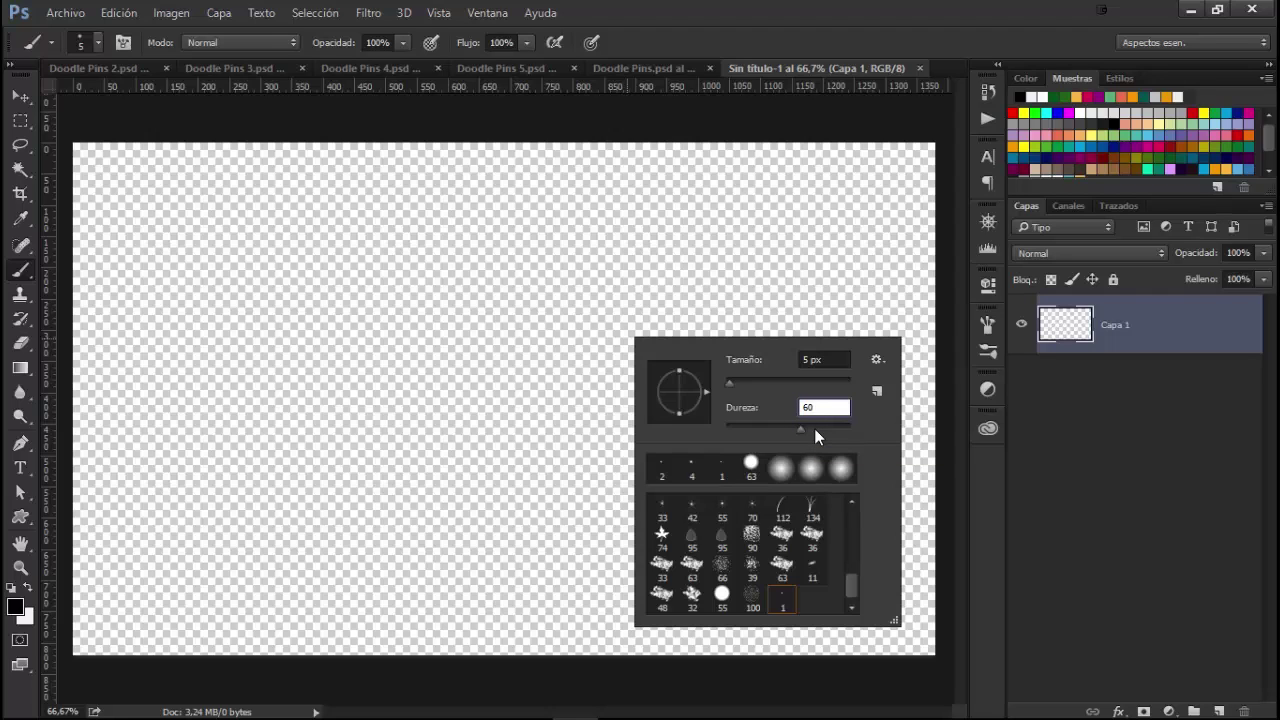
pyautogui.press('Return')
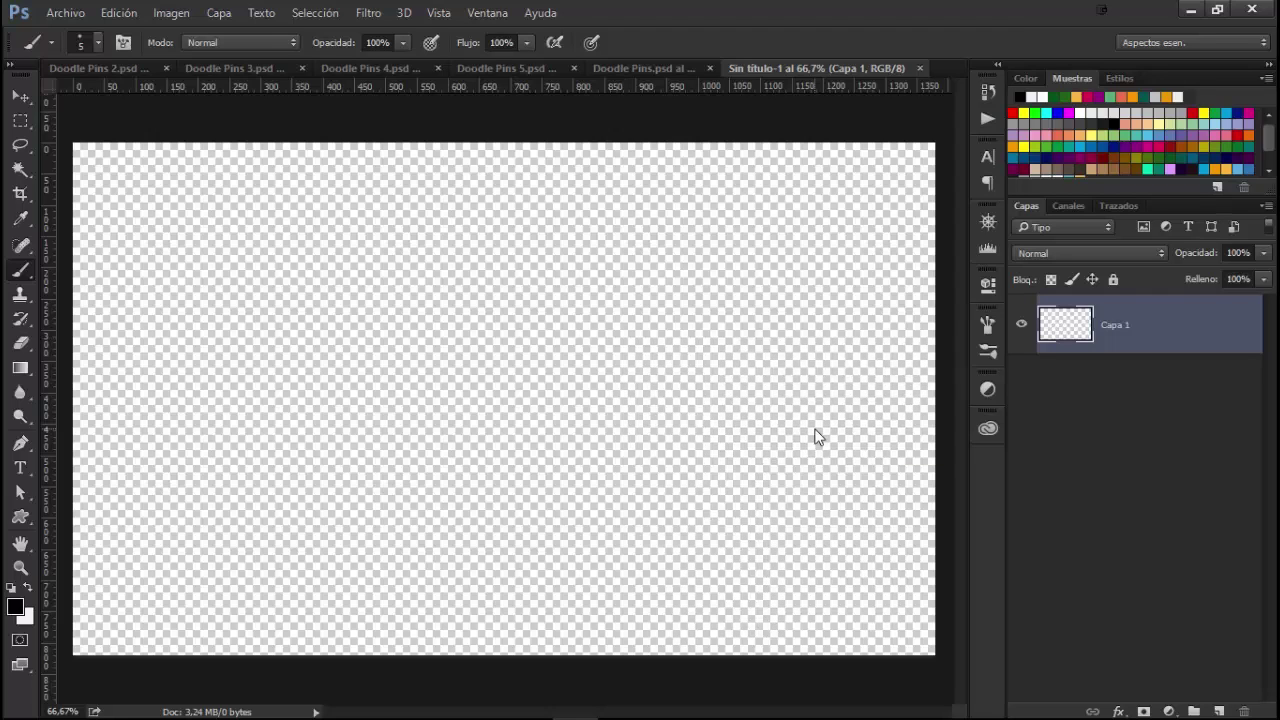
# Check the brush size, paint a wavy test stroke, then undo it
pyautogui.rightClick(596, 425)
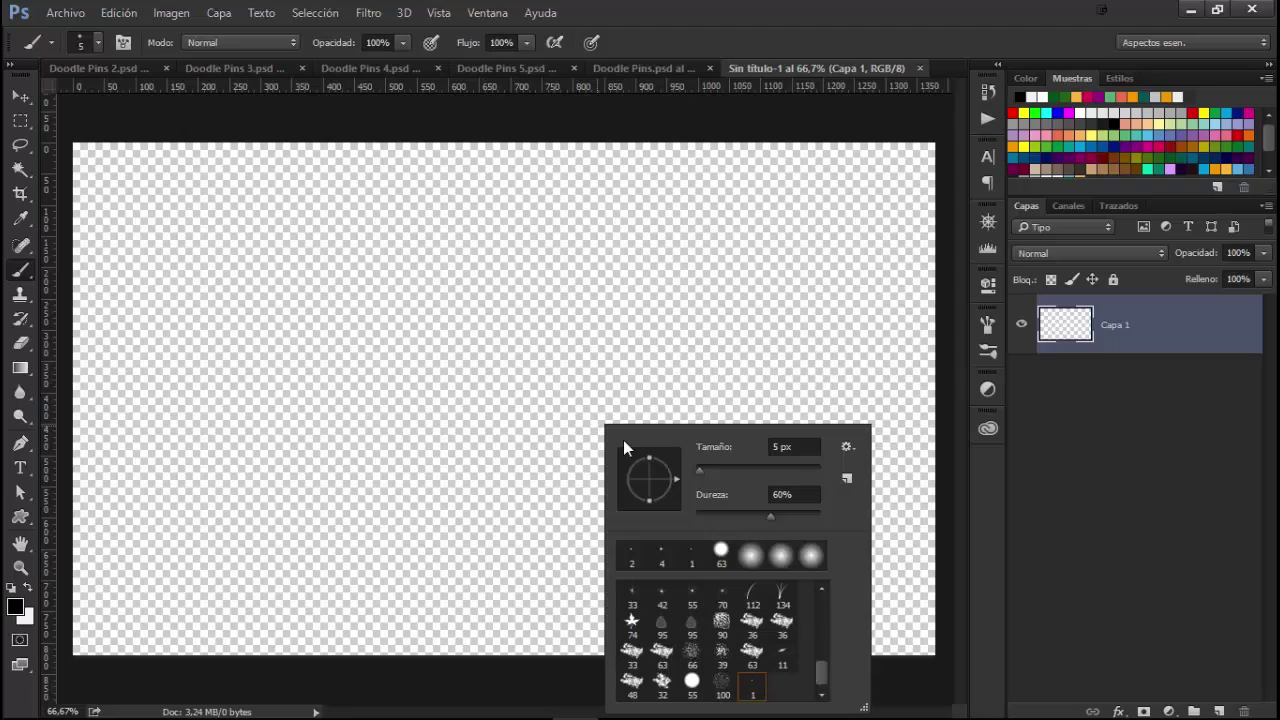
pyautogui.click(809, 446)
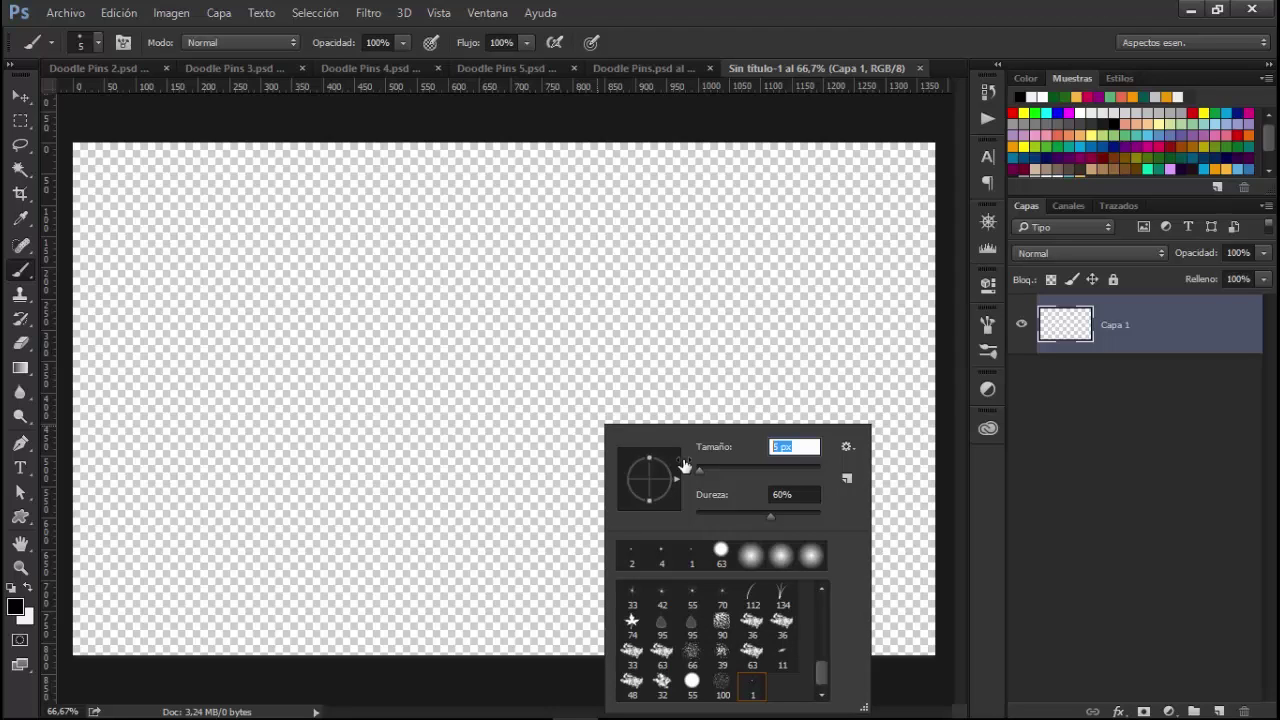
pyautogui.press('Return')
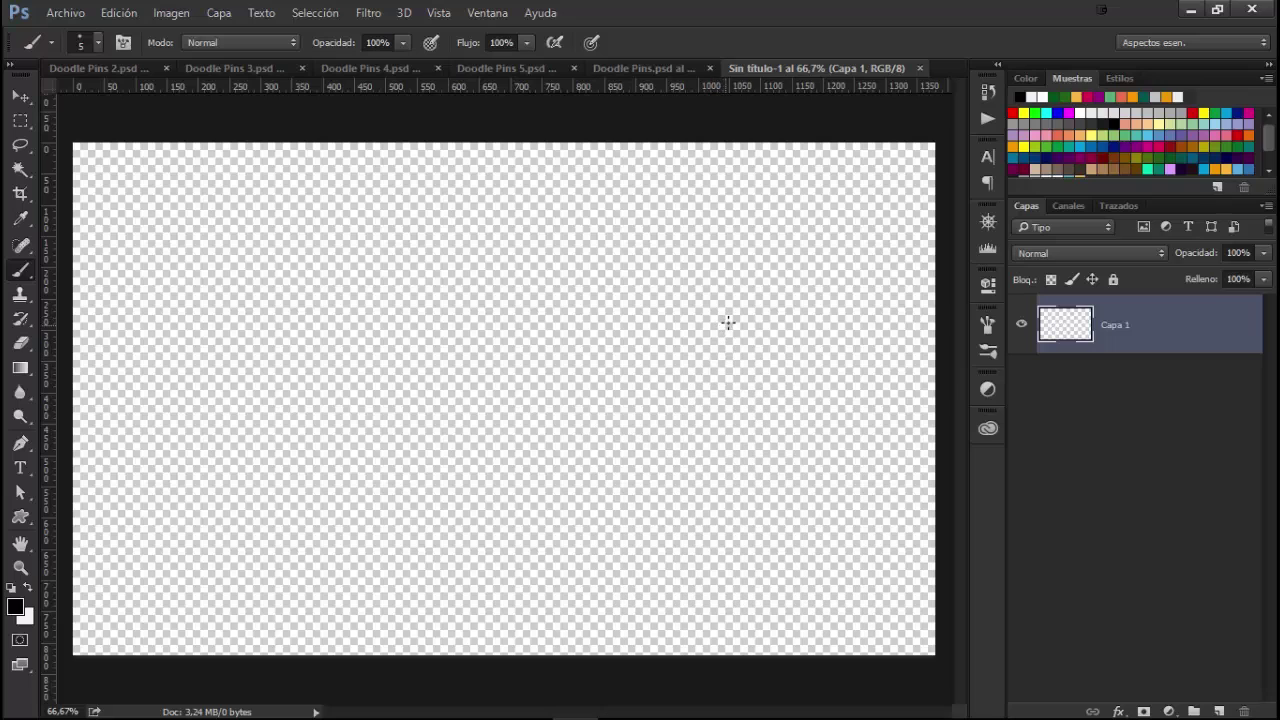
pyautogui.moveTo(730, 301); pyautogui.dragTo(589, 378)
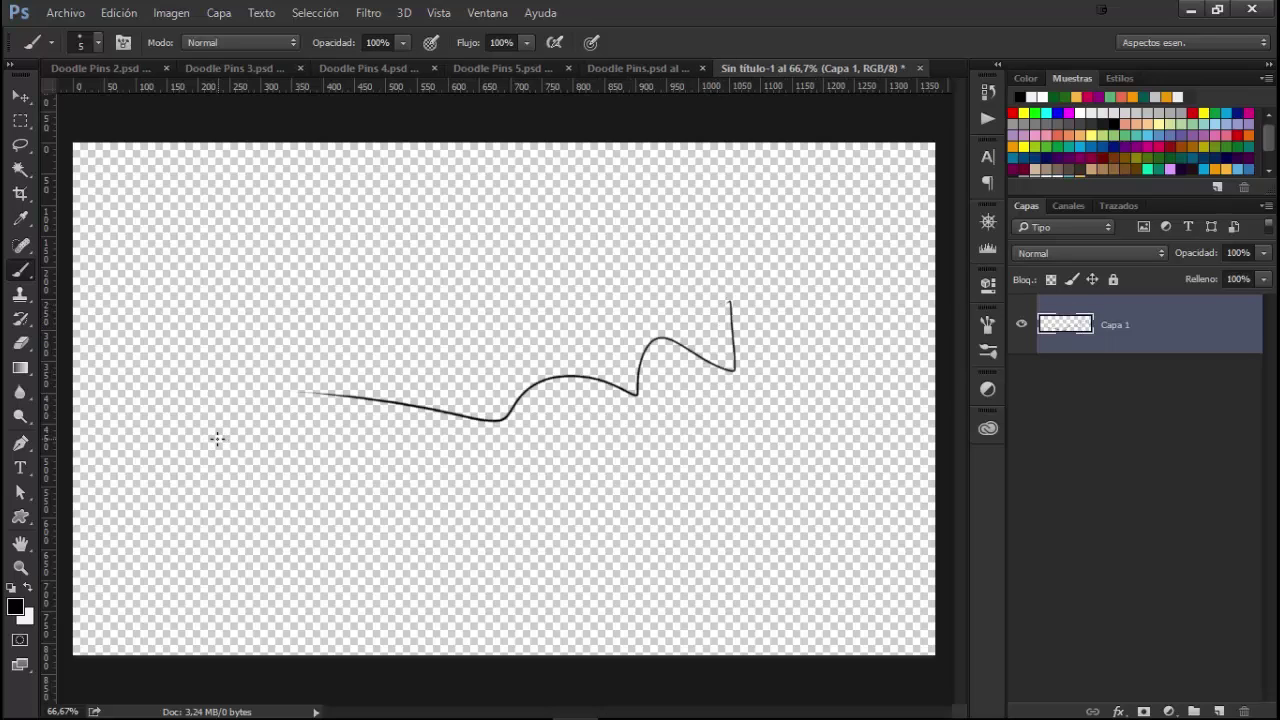
pyautogui.hotkey('ctrl', 'z')
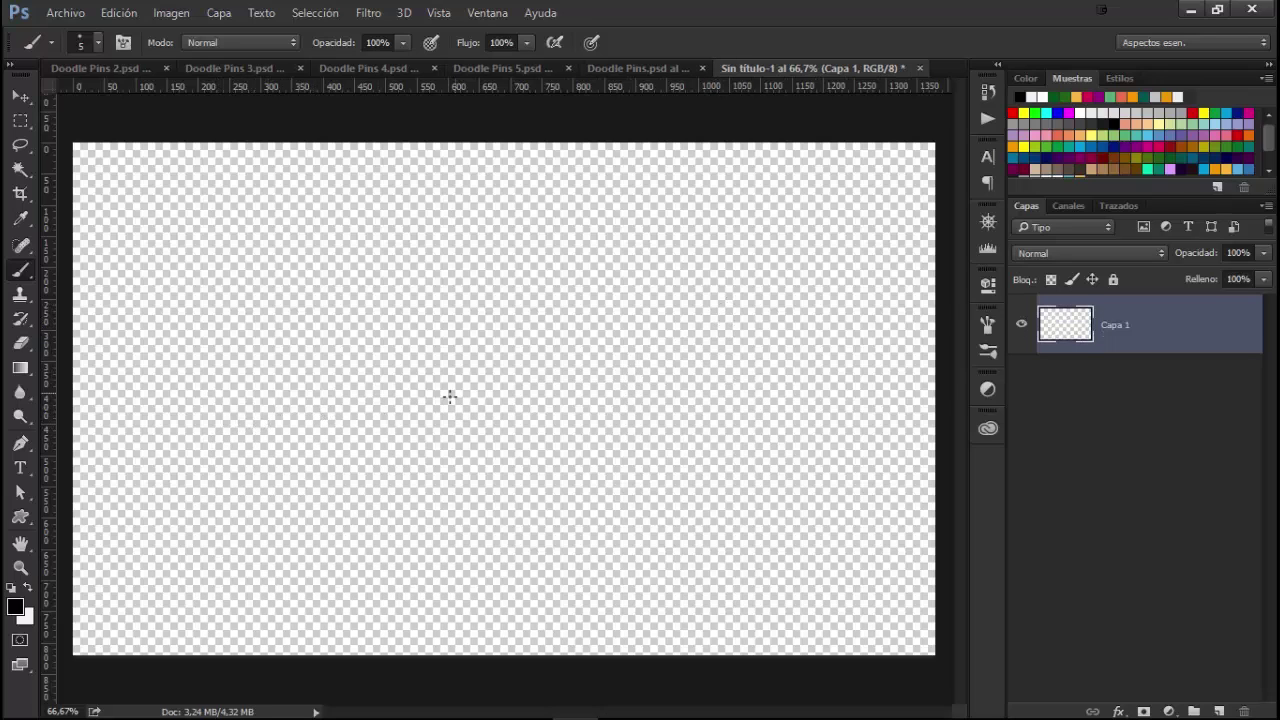
# Sketch an ellipse, a tilted rectangle, an S-curve arrow and a looping arrow
pyautogui.moveTo(488, 344); pyautogui.dragTo(410, 385)
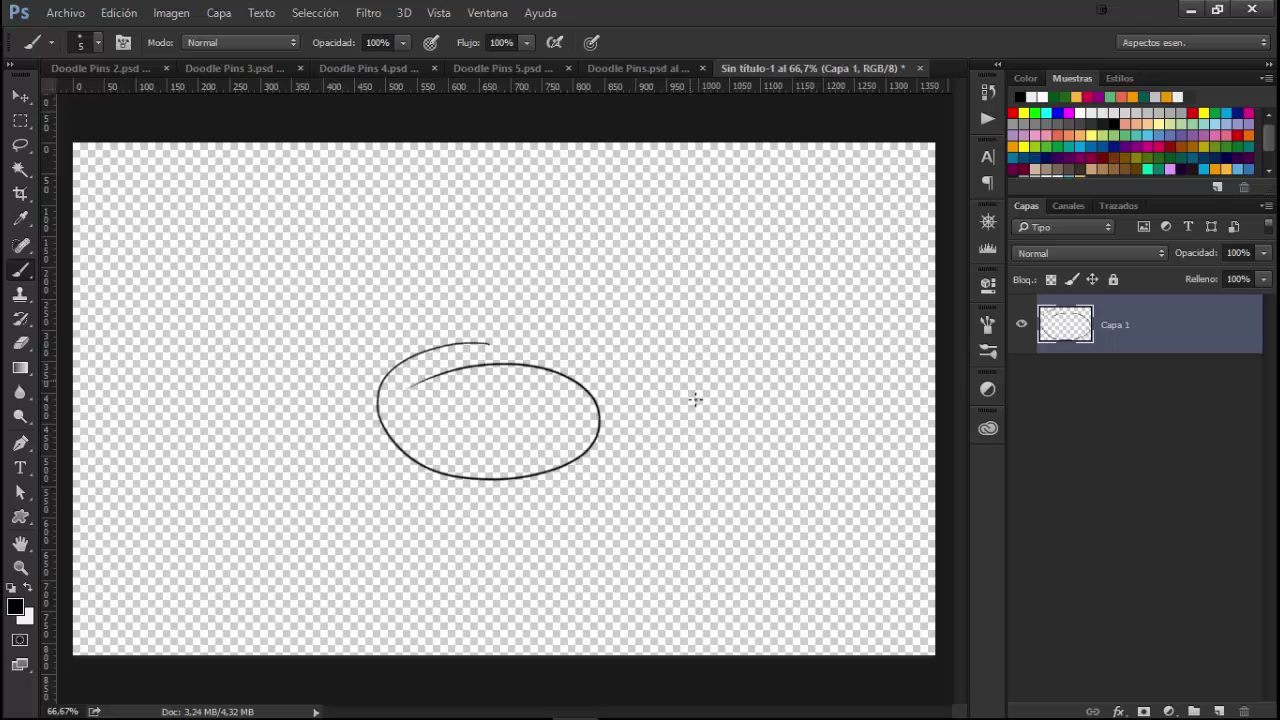
pyautogui.moveTo(597, 296)
pyautogui.mouseDown()
pyautogui.moveTo(680, 462)
pyautogui.moveTo(822, 240)
pyautogui.moveTo(915, 388)
pyautogui.moveTo(660, 457)
pyautogui.mouseUp()
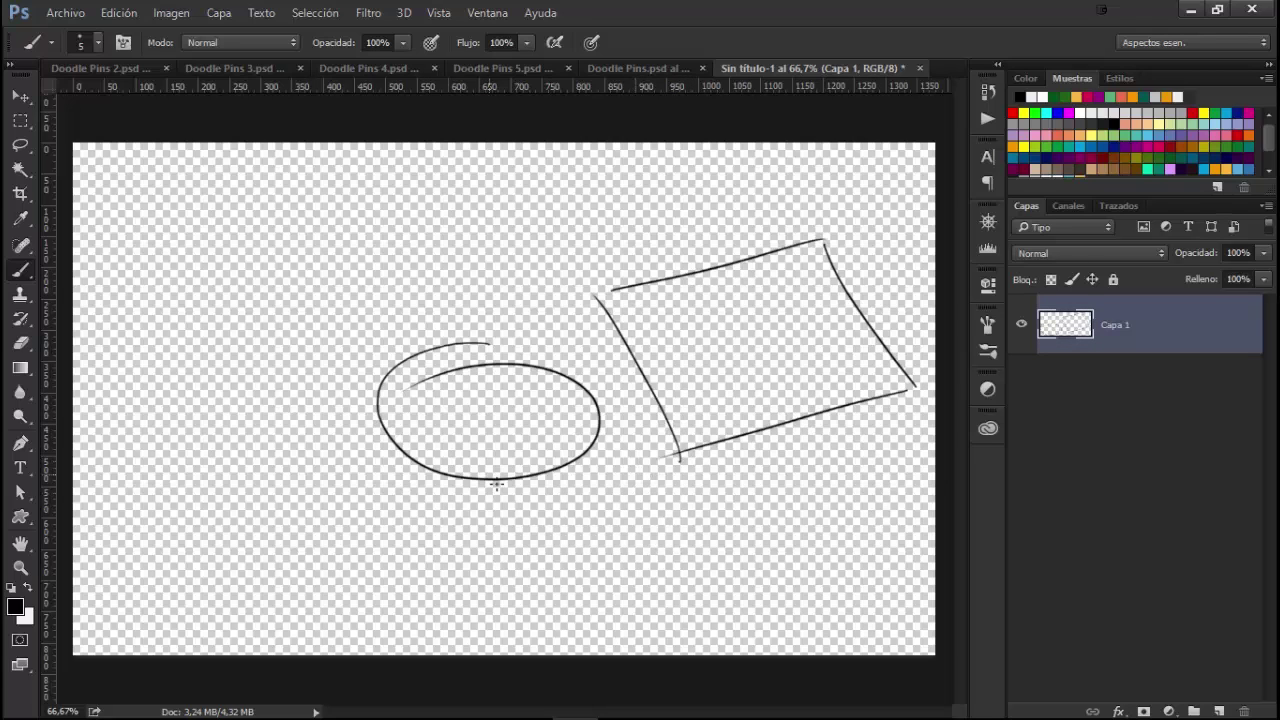
pyautogui.moveTo(165, 578)
pyautogui.mouseDown()
pyautogui.moveTo(313, 297)
pyautogui.moveTo(298, 298)
pyautogui.mouseUp()
pyautogui.moveTo(322, 306); pyautogui.dragTo(327, 283)
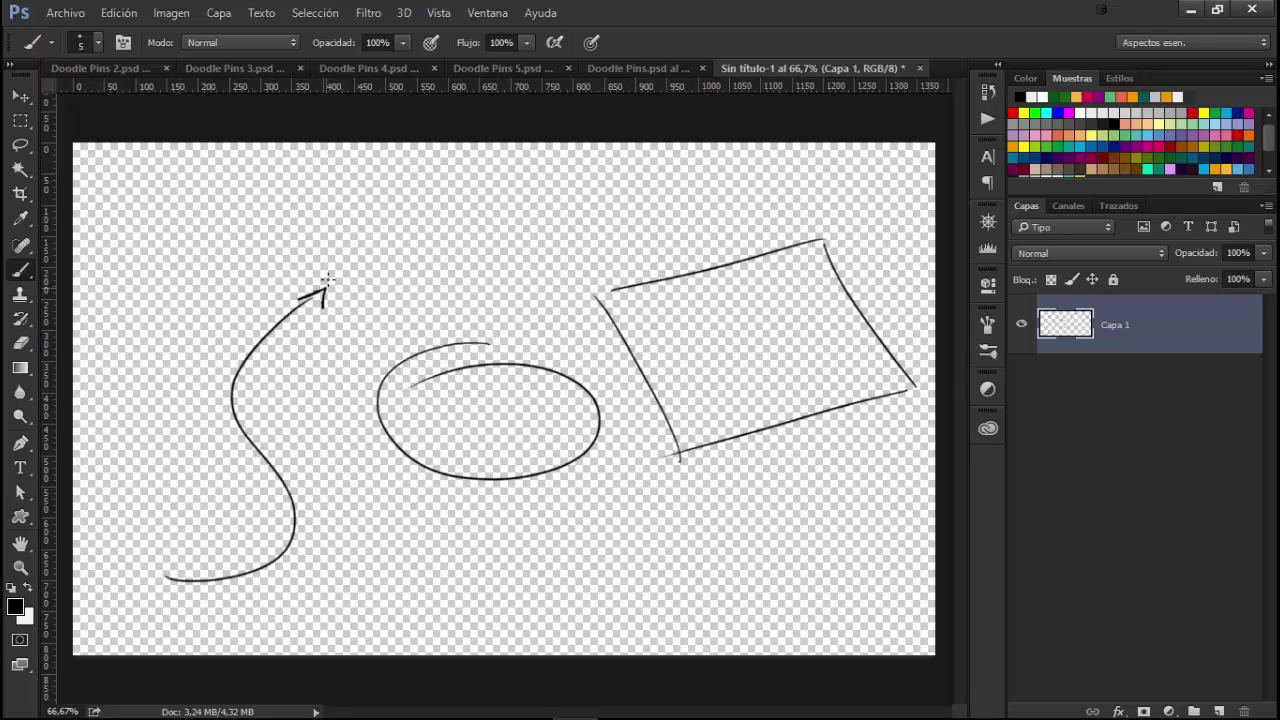
pyautogui.moveTo(387, 315)
pyautogui.mouseDown()
pyautogui.moveTo(530, 201)
pyautogui.moveTo(527, 226)
pyautogui.mouseUp()
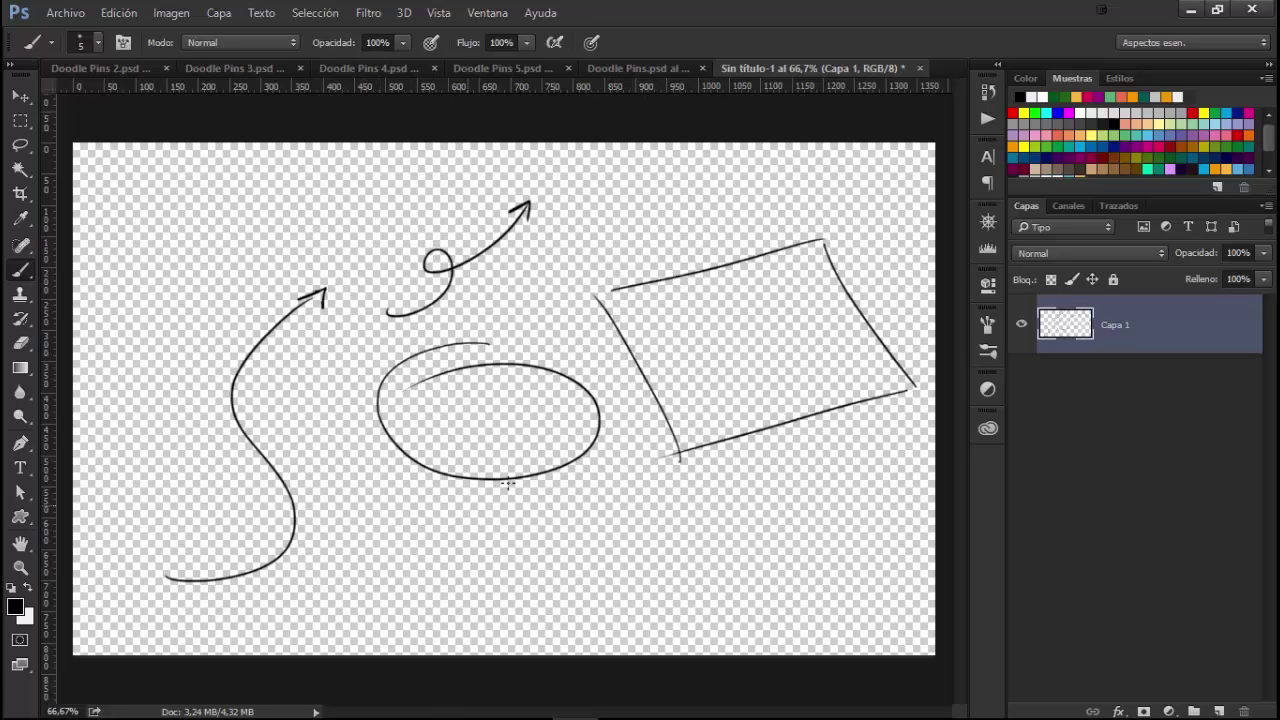
# Erase every doodle except the looping arrow near the top
pyautogui.press('e')
pyautogui.moveTo(463, 480)
pyautogui.mouseDown()
pyautogui.moveTo(629, 314)
pyautogui.moveTo(586, 289)
pyautogui.moveTo(610, 401)
pyautogui.moveTo(674, 446)
pyautogui.moveTo(780, 366)
pyautogui.moveTo(808, 280)
pyautogui.moveTo(919, 359)
pyautogui.moveTo(924, 400)
pyautogui.moveTo(578, 483)
pyautogui.moveTo(399, 395)
pyautogui.moveTo(441, 354)
pyautogui.moveTo(466, 469)
pyautogui.moveTo(211, 380)
pyautogui.moveTo(331, 303)
pyautogui.moveTo(248, 385)
pyautogui.moveTo(249, 471)
pyautogui.moveTo(191, 563)
pyautogui.moveTo(291, 571)
pyautogui.mouseUp()
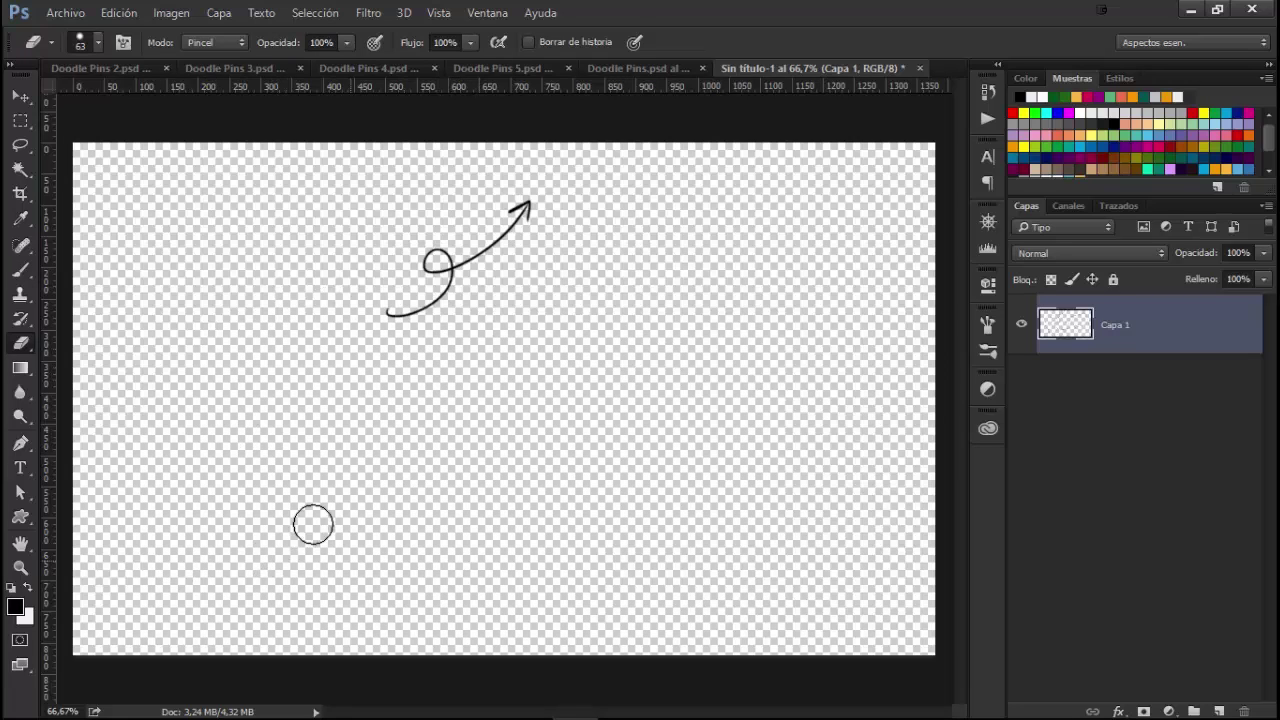
pyautogui.press('v')
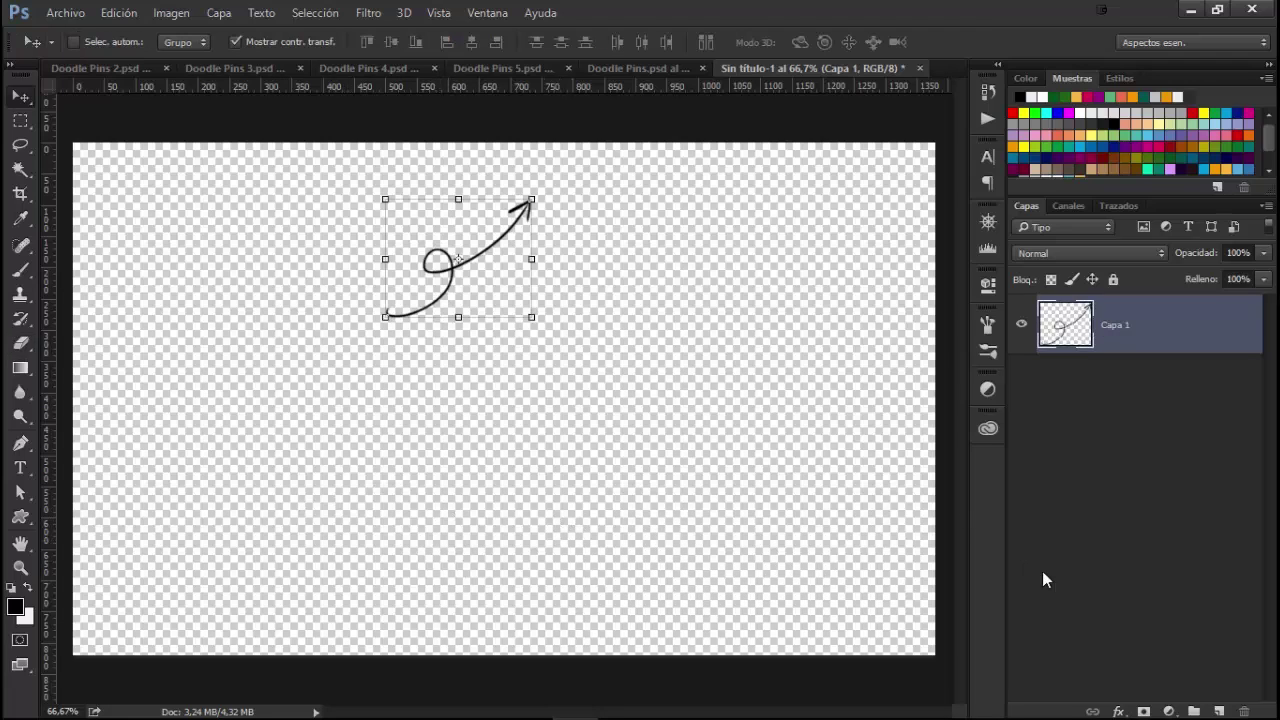
# On three new layers, paint a curling arrow, a rough rectangle and a freehand ellipse
pyautogui.click(1218, 710)
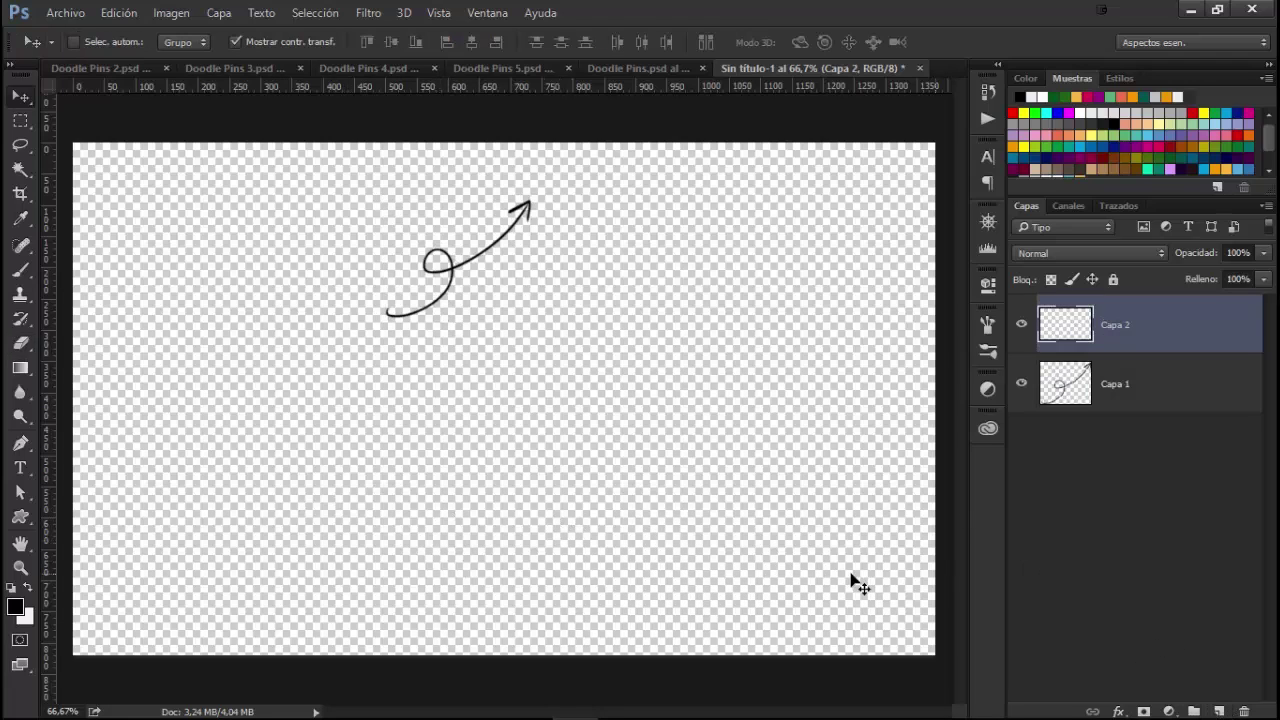
pyautogui.press('b')
pyautogui.moveTo(695, 549)
pyautogui.mouseDown()
pyautogui.moveTo(642, 374)
pyautogui.moveTo(657, 378)
pyautogui.mouseUp()
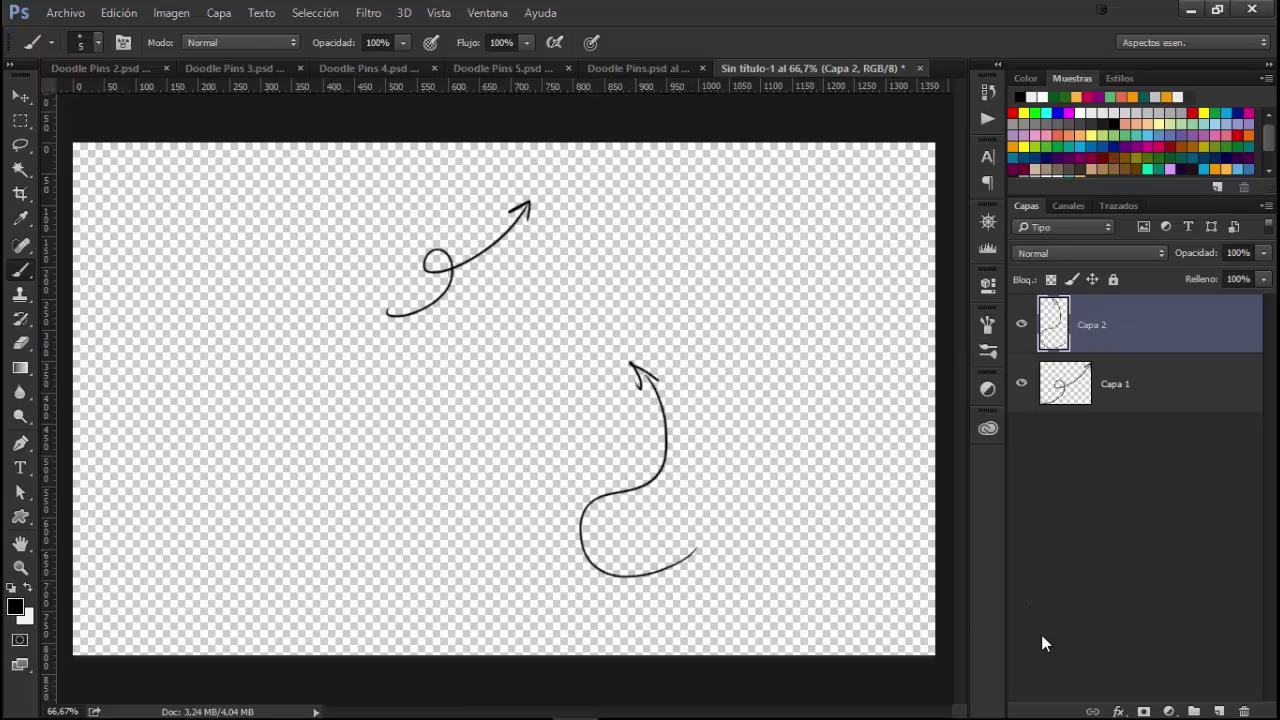
pyautogui.click(1218, 711)
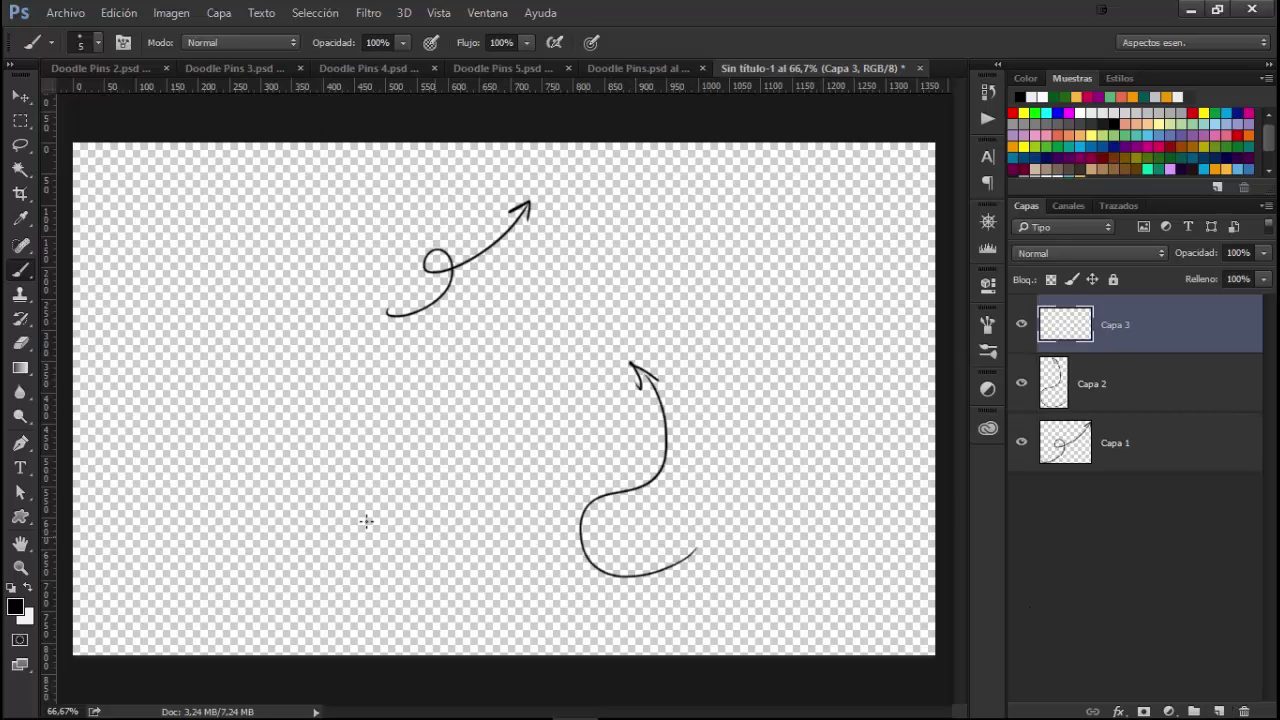
pyautogui.moveTo(270, 572)
pyautogui.mouseDown()
pyautogui.moveTo(243, 462)
pyautogui.moveTo(413, 423)
pyautogui.moveTo(438, 503)
pyautogui.moveTo(272, 557)
pyautogui.mouseUp()
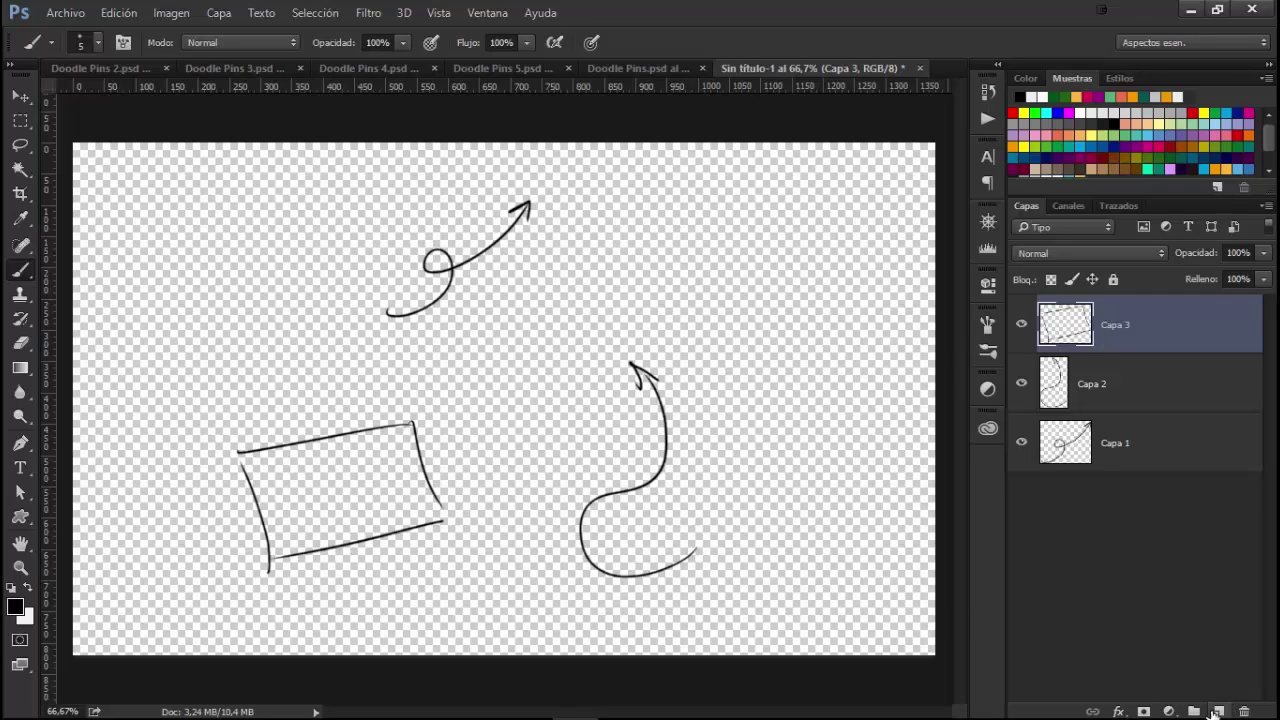
pyautogui.click(1219, 711)
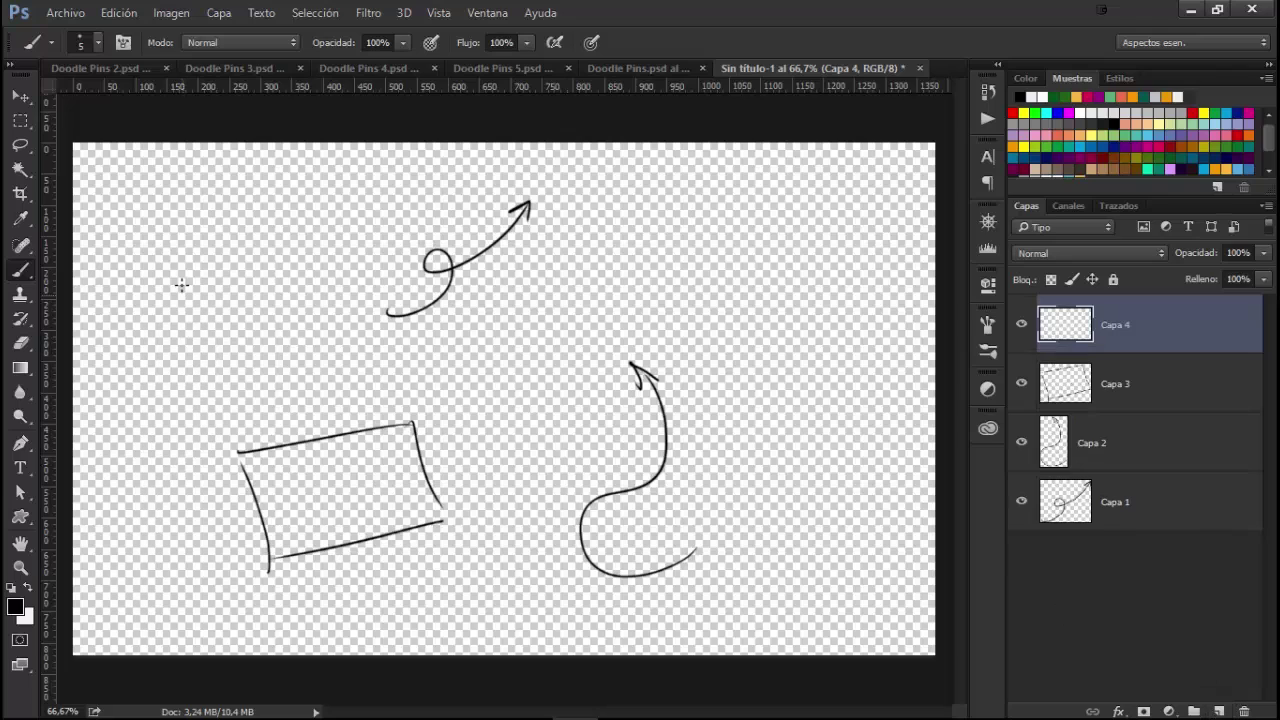
pyautogui.moveTo(200, 245); pyautogui.dragTo(176, 247)
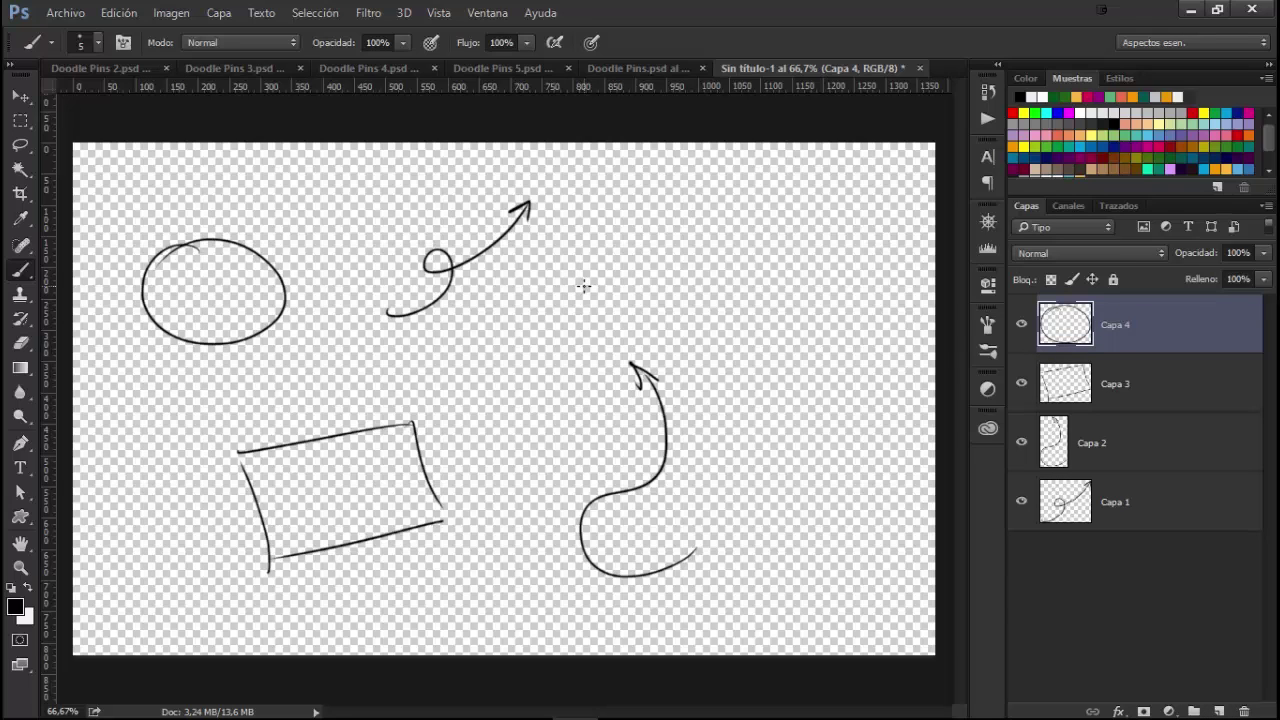
pyautogui.click(626, 69)
pyautogui.click(525, 71)
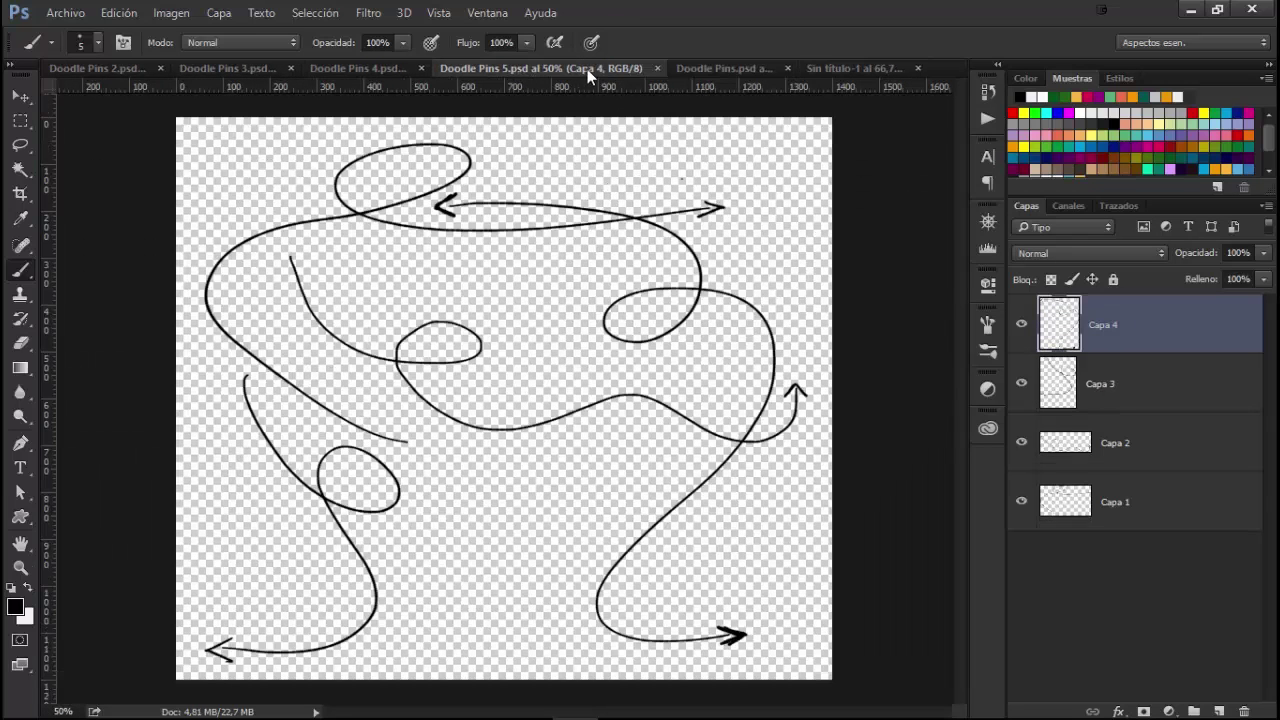
pyautogui.click(719, 70)
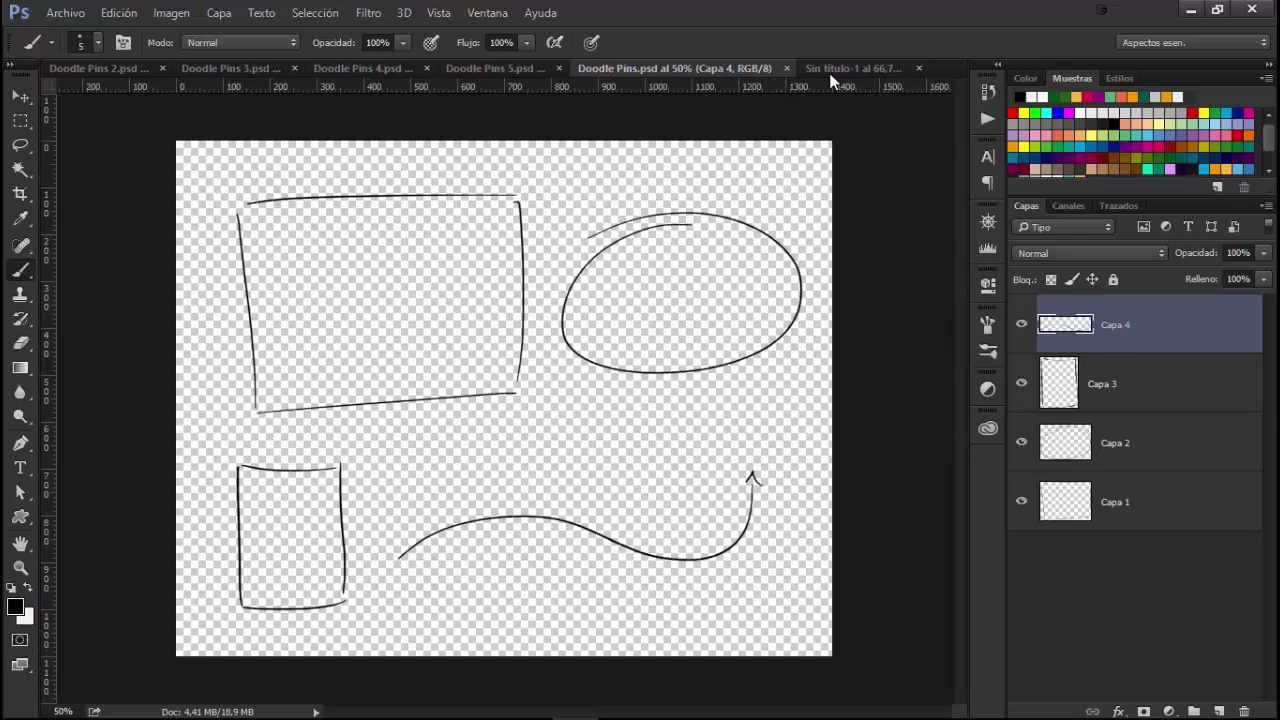
pyautogui.click(829, 73)
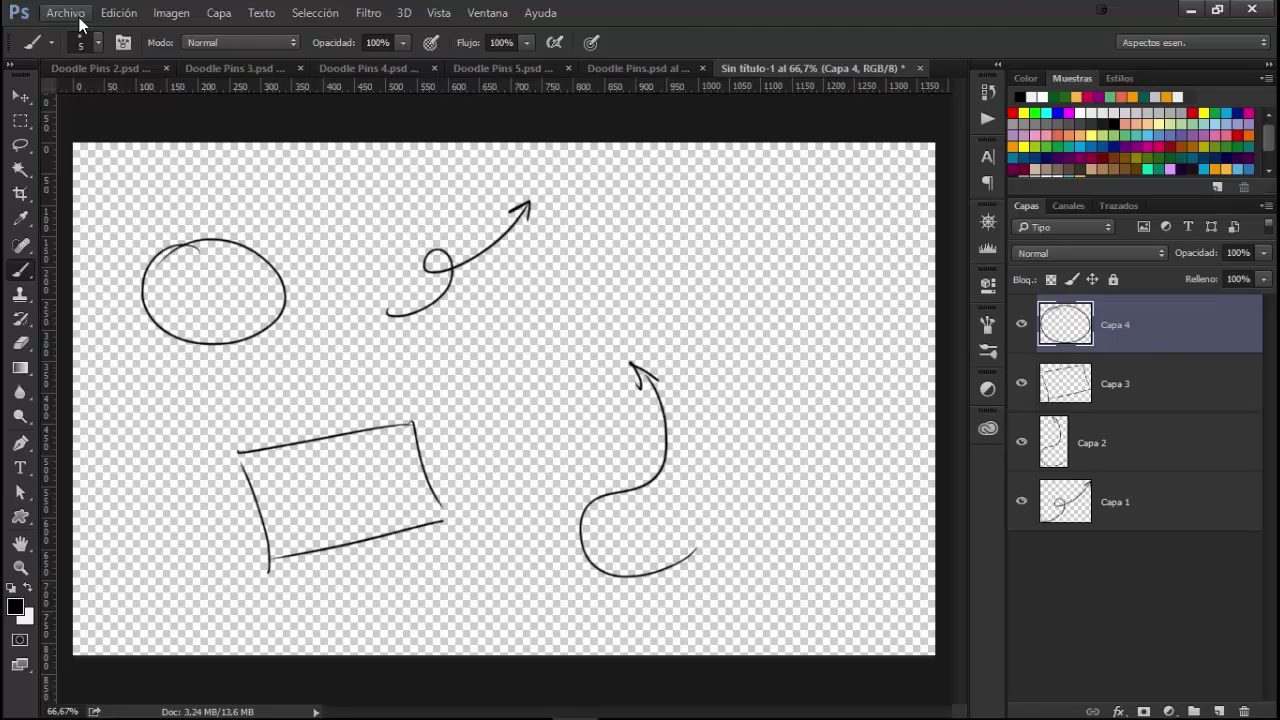
# Open Image0002.JPG from the Scan folder, keeping its embedded colour profile
pyautogui.click(66, 13)
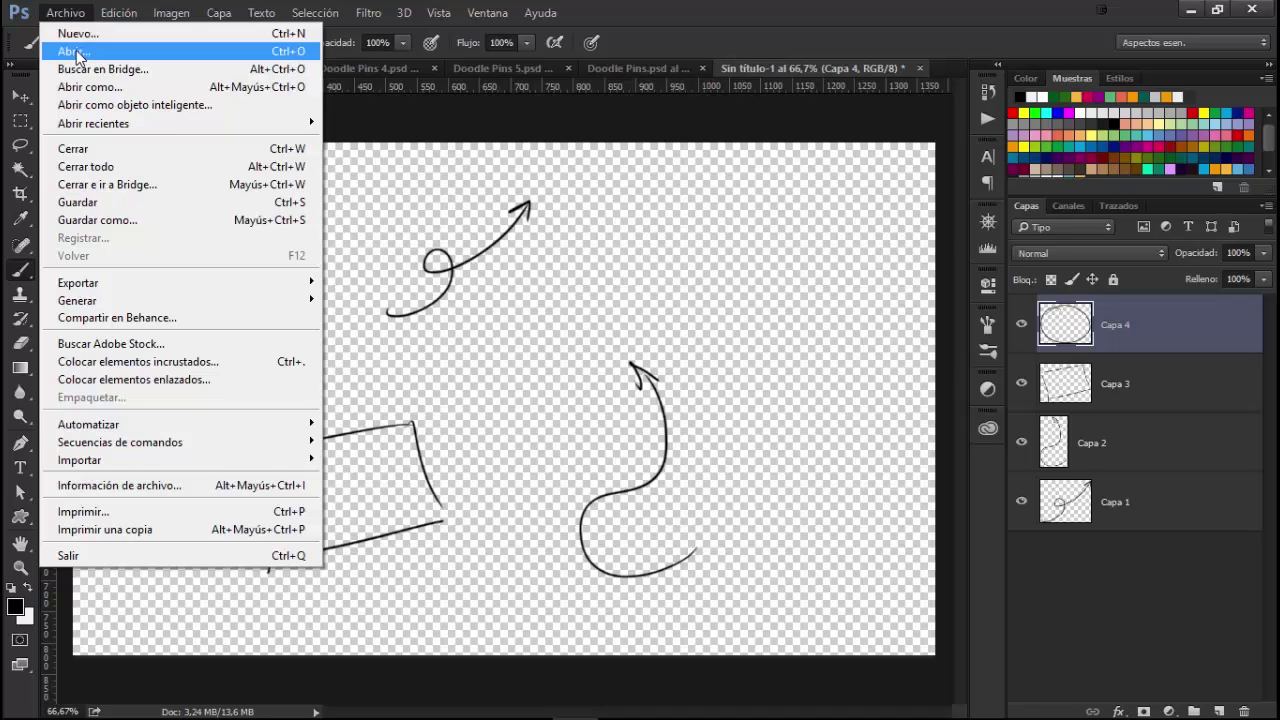
pyautogui.click(77, 52)
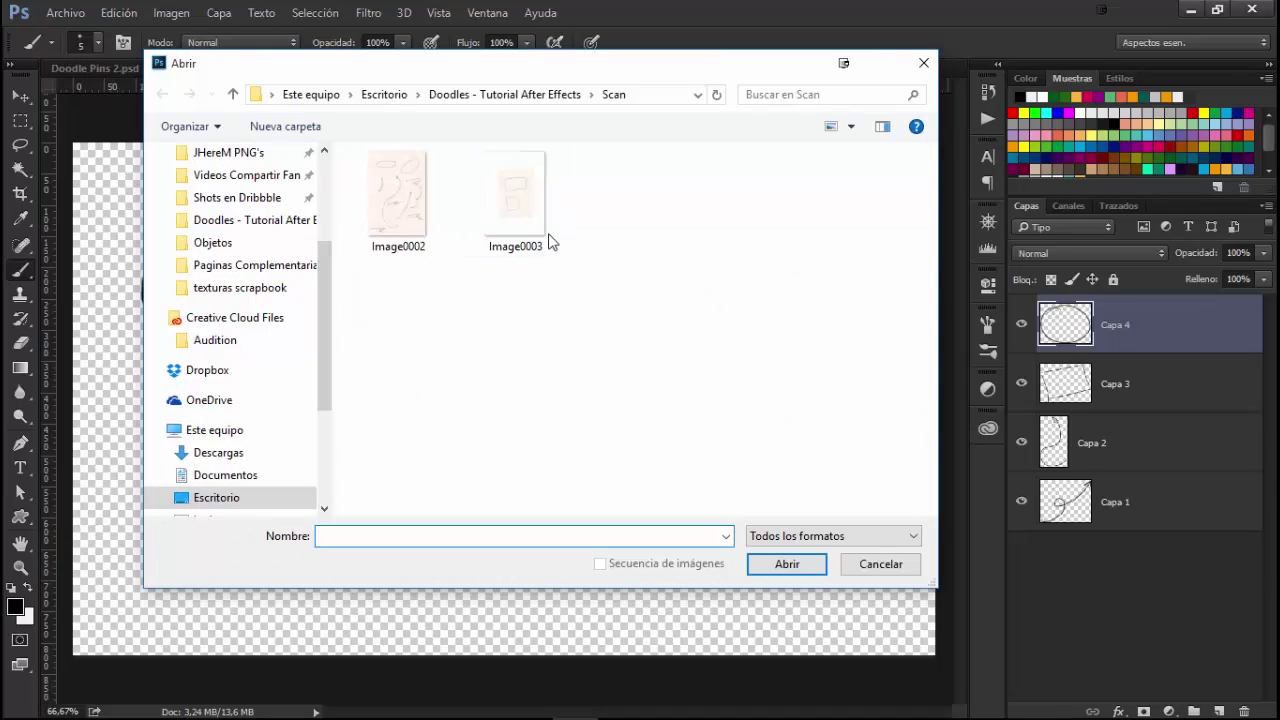
pyautogui.click(400, 217)
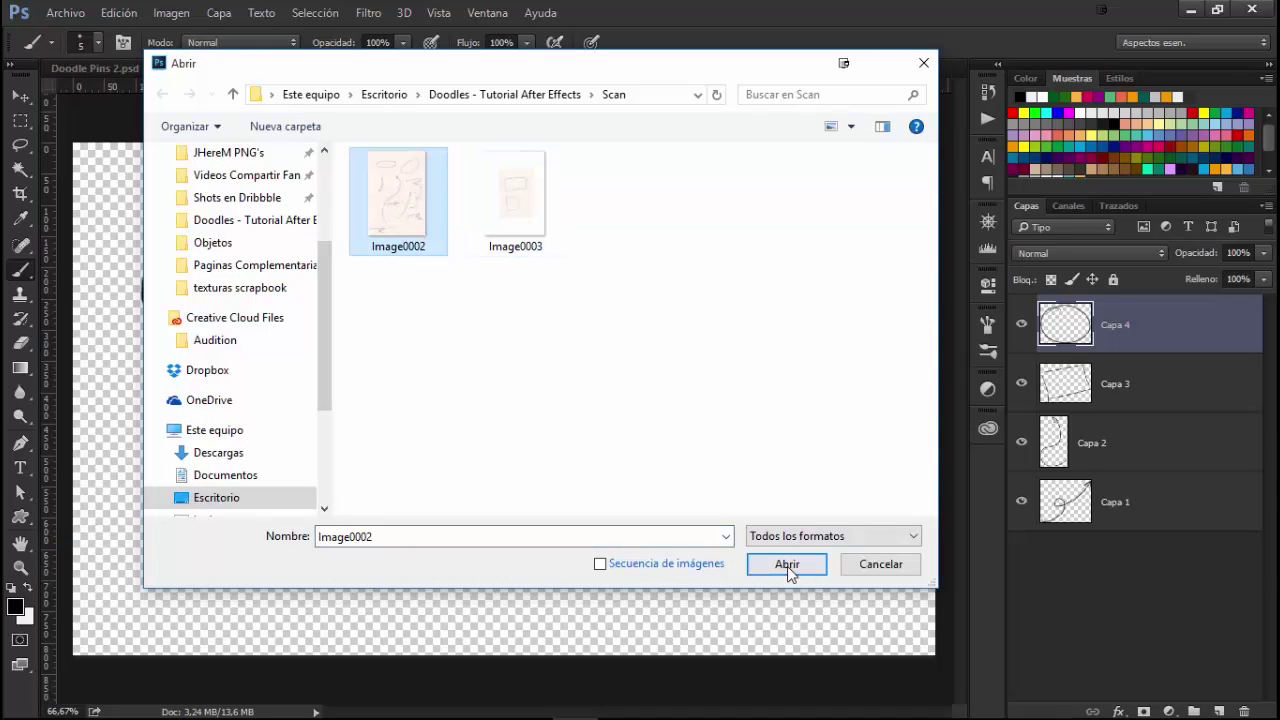
pyautogui.click(787, 566)
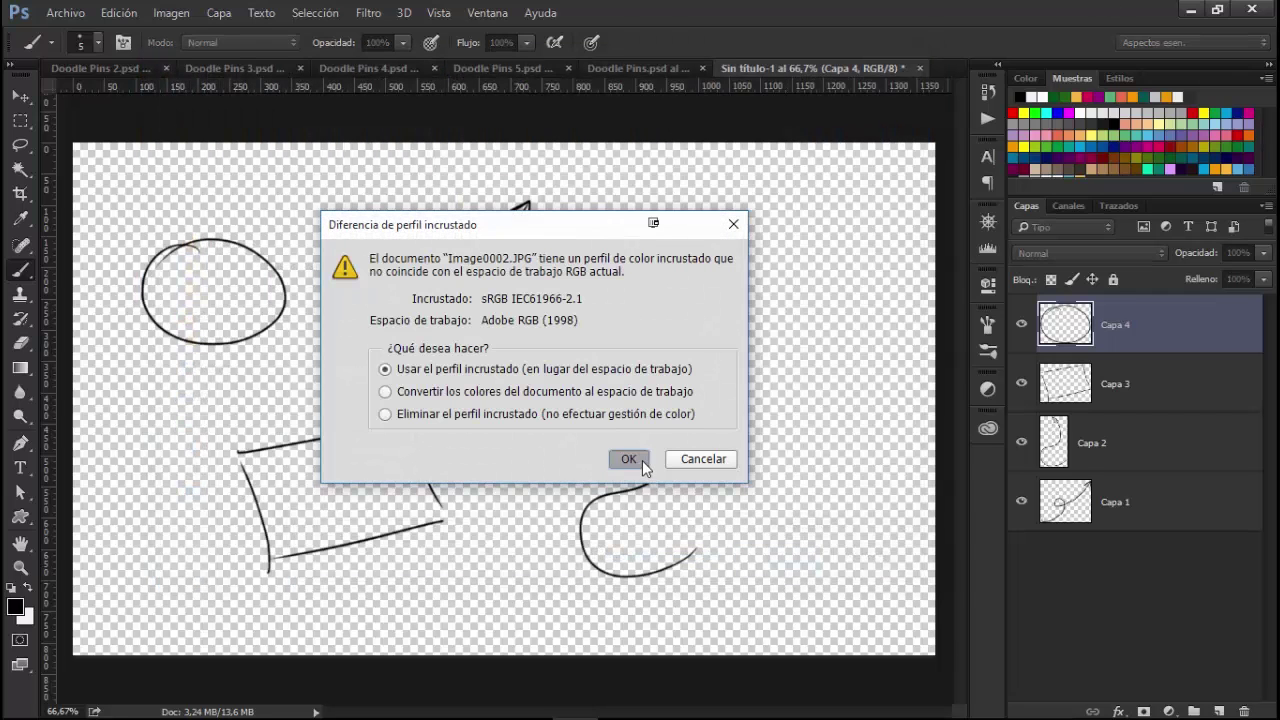
pyautogui.click(643, 460)
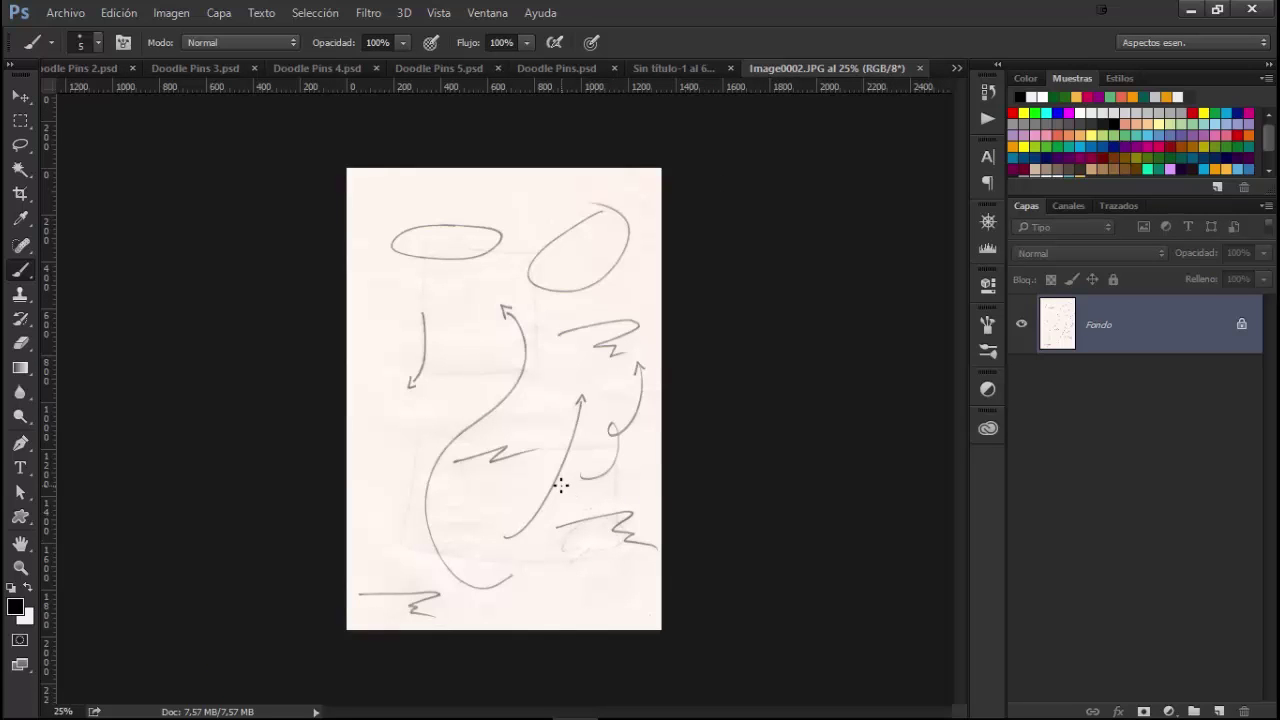
# Add a Blanco y negro adjustment layer above Fondo and collapse its Propiedades panel
pyautogui.scroll(1, 534, 449)
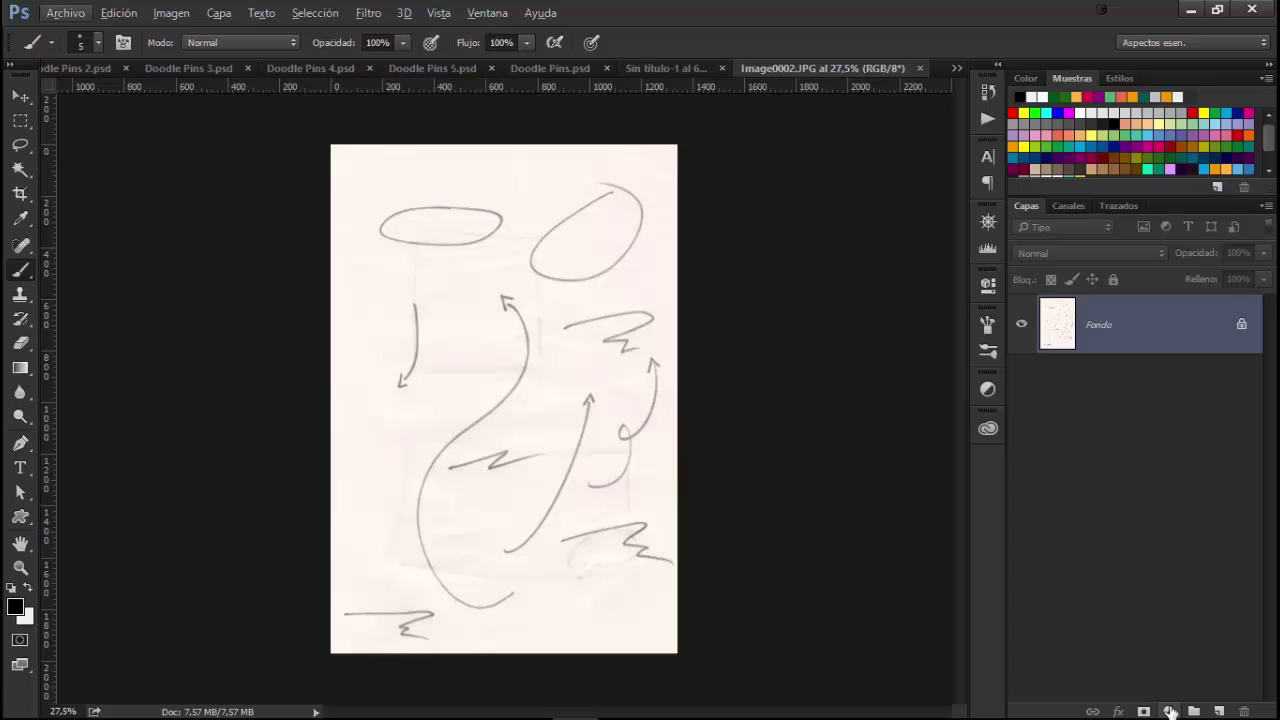
pyautogui.click(1170, 711)
pyautogui.click(1162, 521)
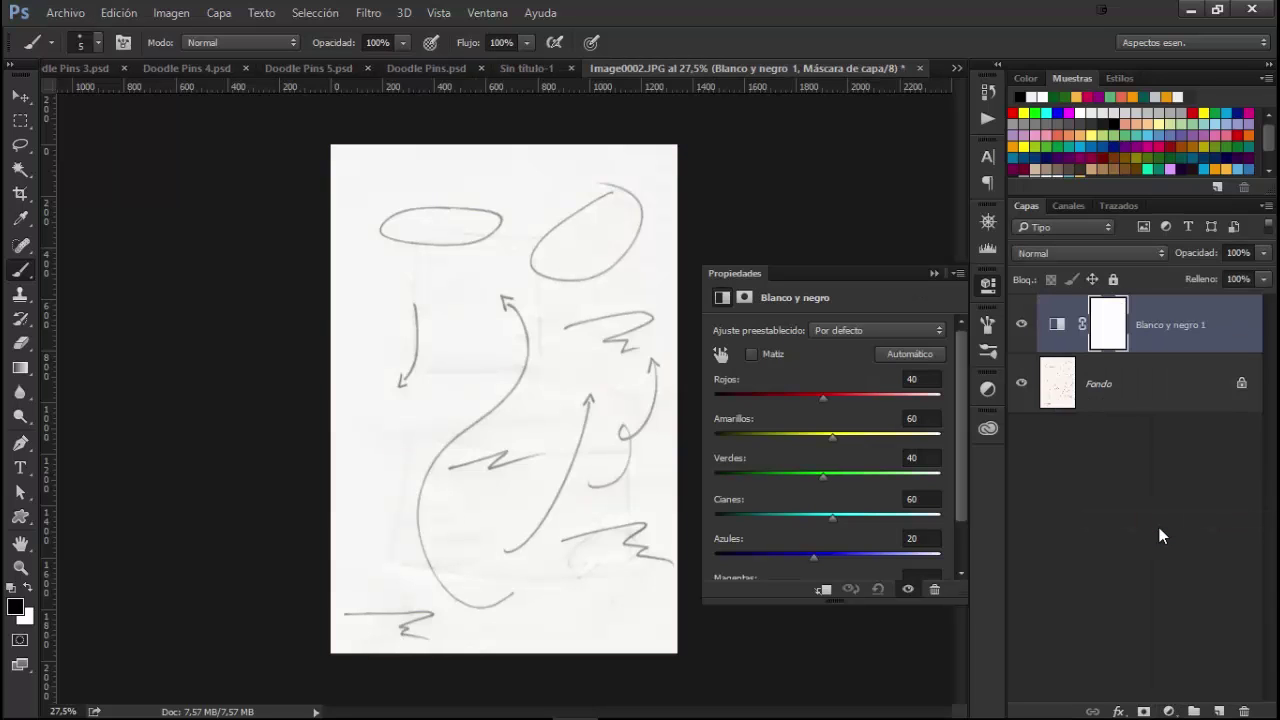
pyautogui.click(934, 273)
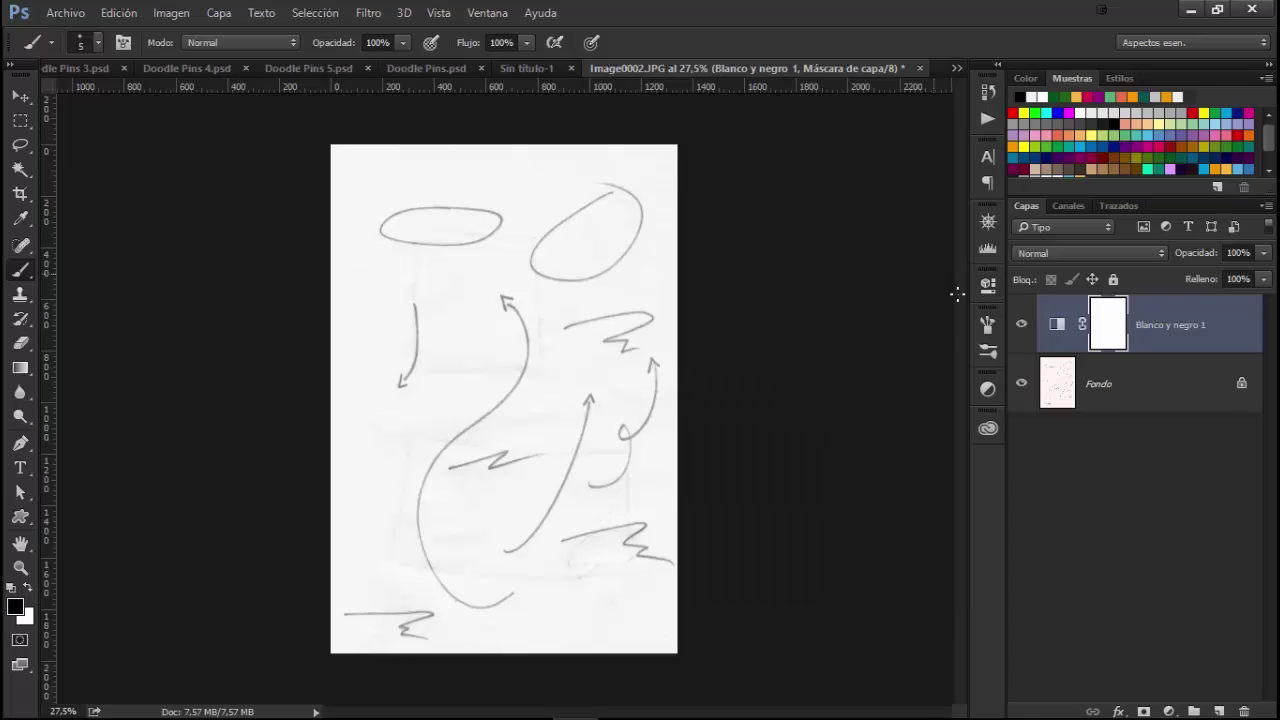
# Add a Niveles adjustment with input levels 161 and 217, then unlock the Fondo layer
pyautogui.click(1170, 711)
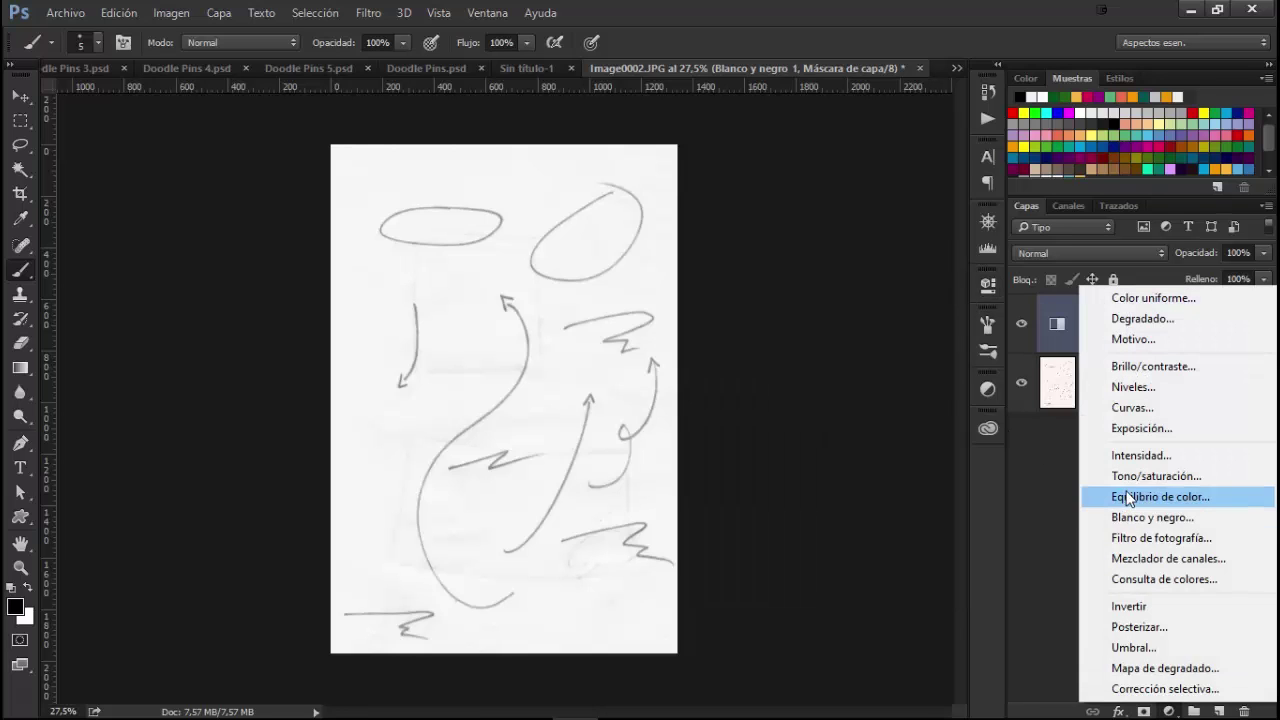
pyautogui.click(1133, 388)
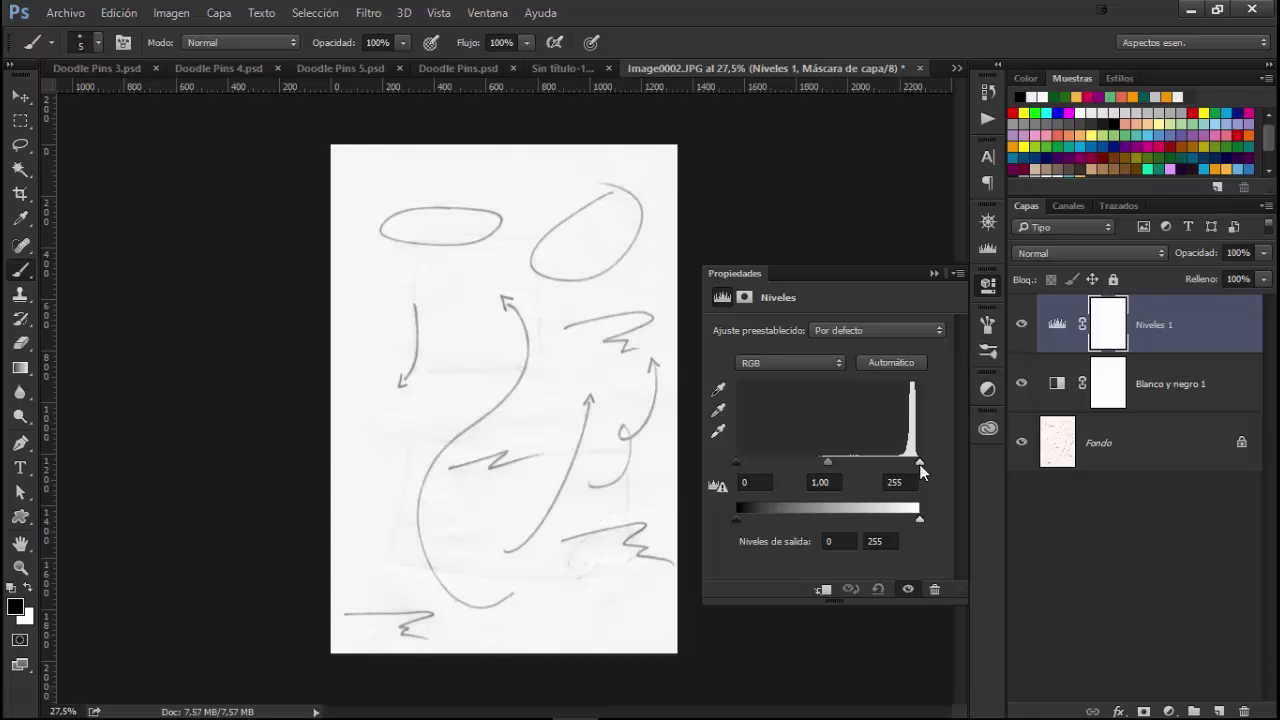
pyautogui.moveTo(920, 463); pyautogui.dragTo(893, 463)
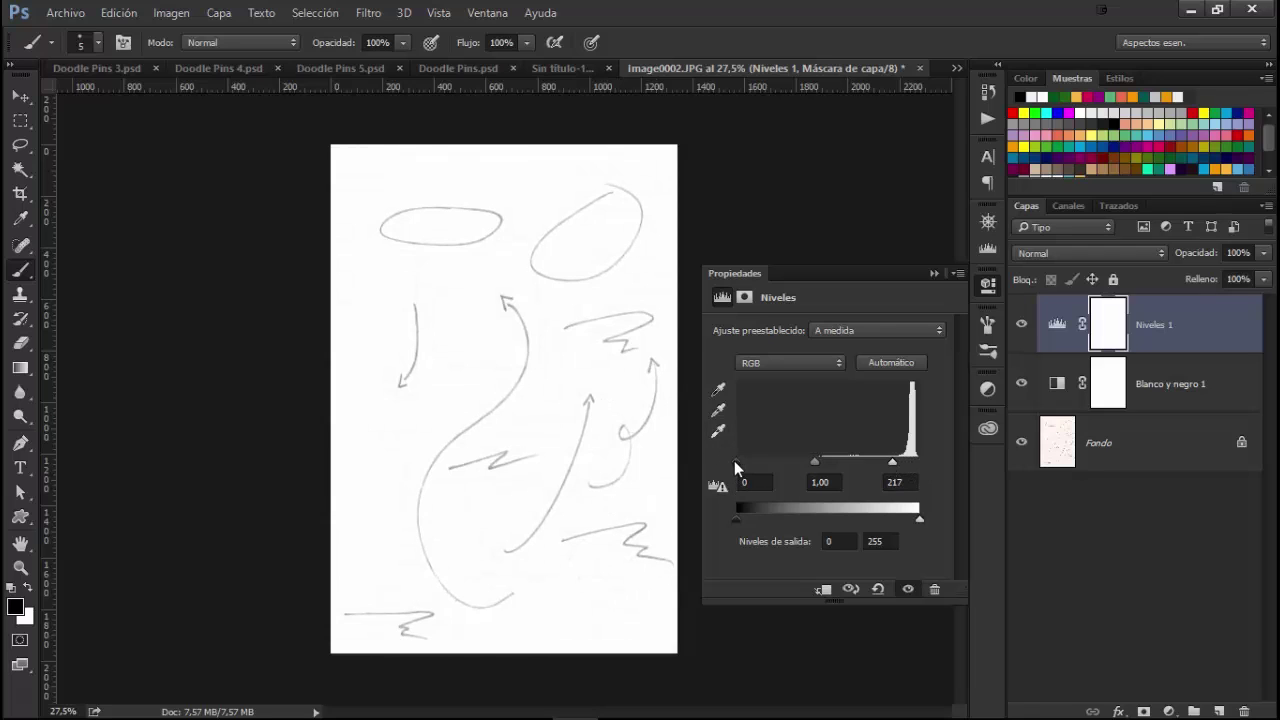
pyautogui.moveTo(736, 463); pyautogui.dragTo(852, 464)
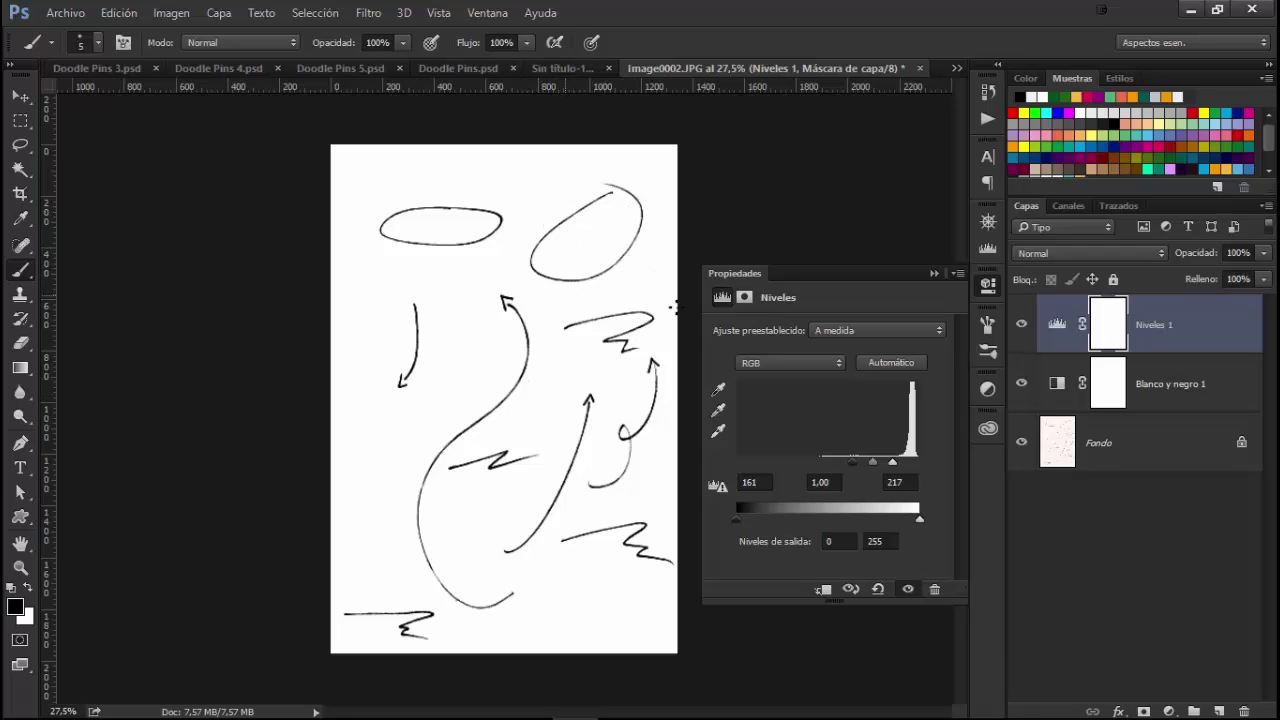
pyautogui.moveTo(892, 462)
pyautogui.mouseDown()
pyautogui.moveTo(878, 464)
pyautogui.moveTo(897, 462)
pyautogui.mouseUp()
pyautogui.click(934, 273)
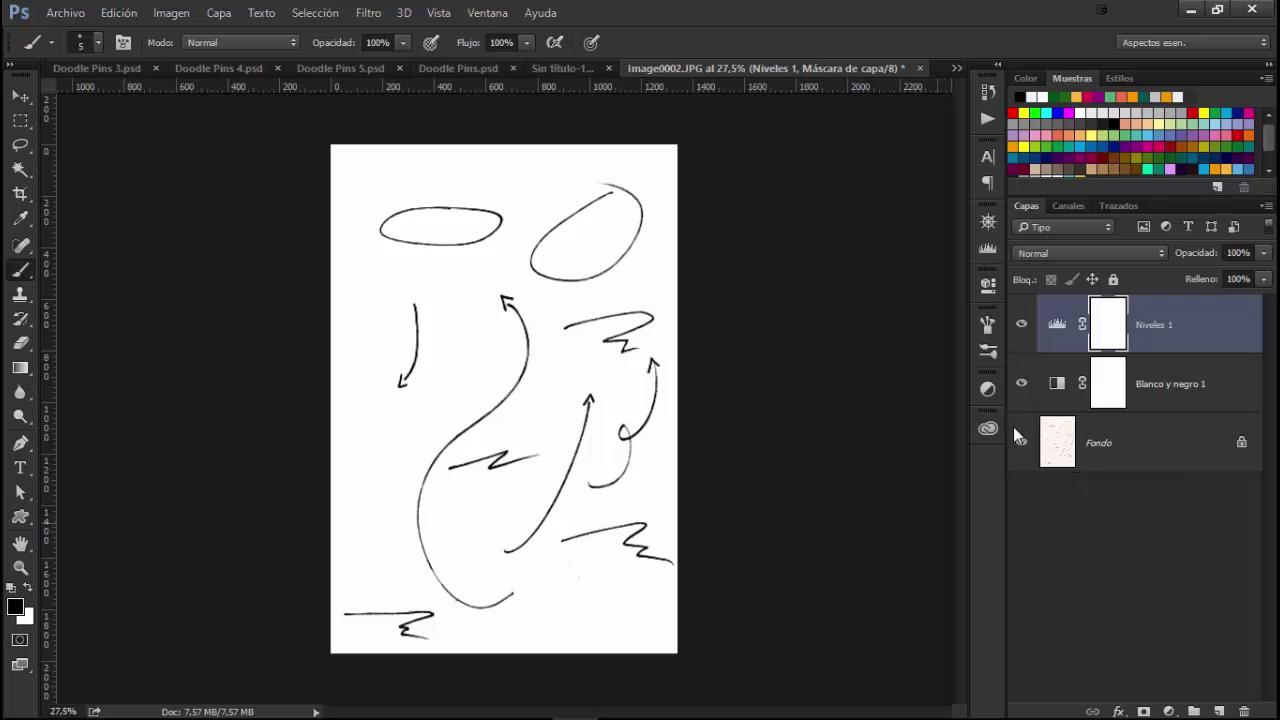
pyautogui.click(1150, 452)
# Convert Fondo to Capa 0 and delete the white paper around the doodles with the Magic Wand
pyautogui.click(1240, 446)
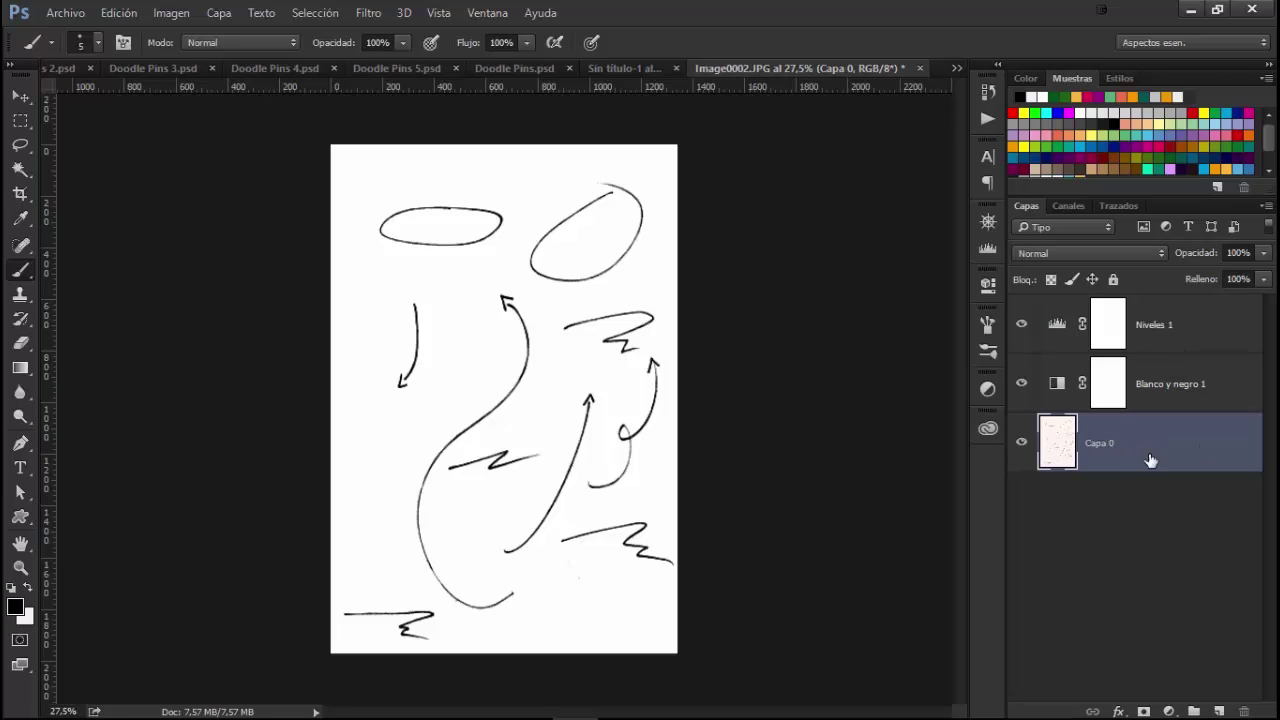
pyautogui.click(22, 172)
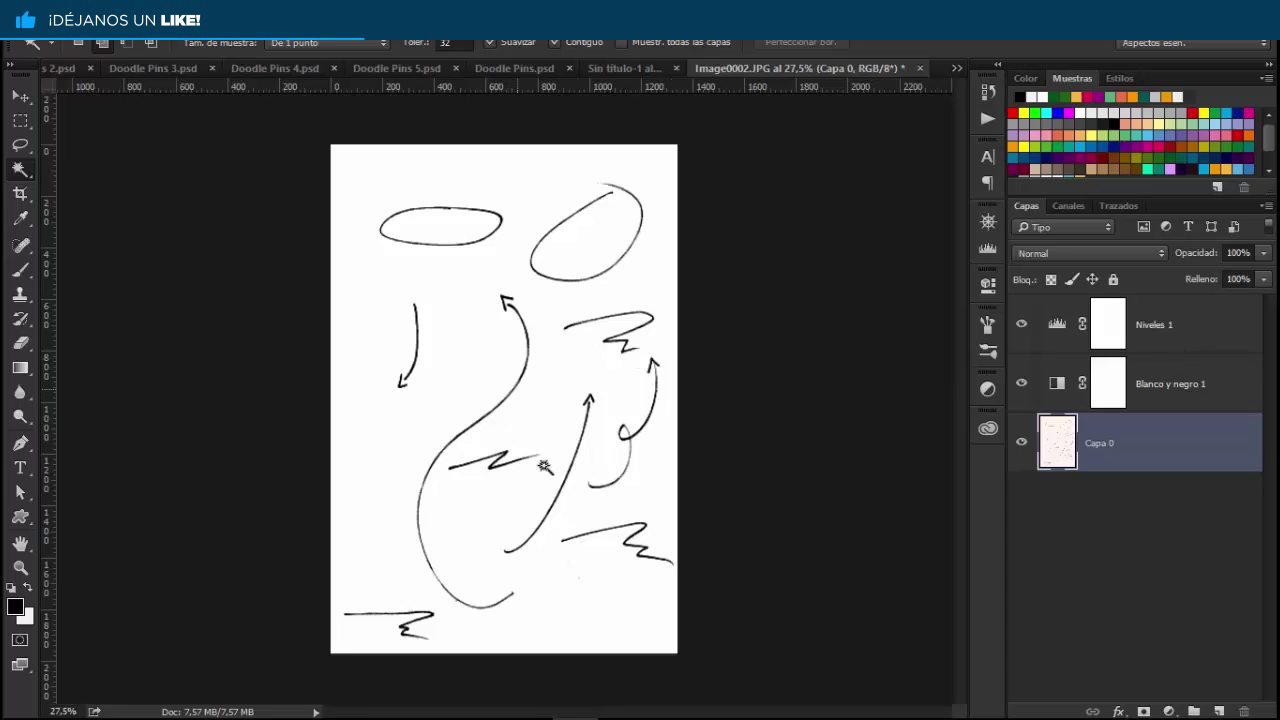
pyautogui.click(384, 444)
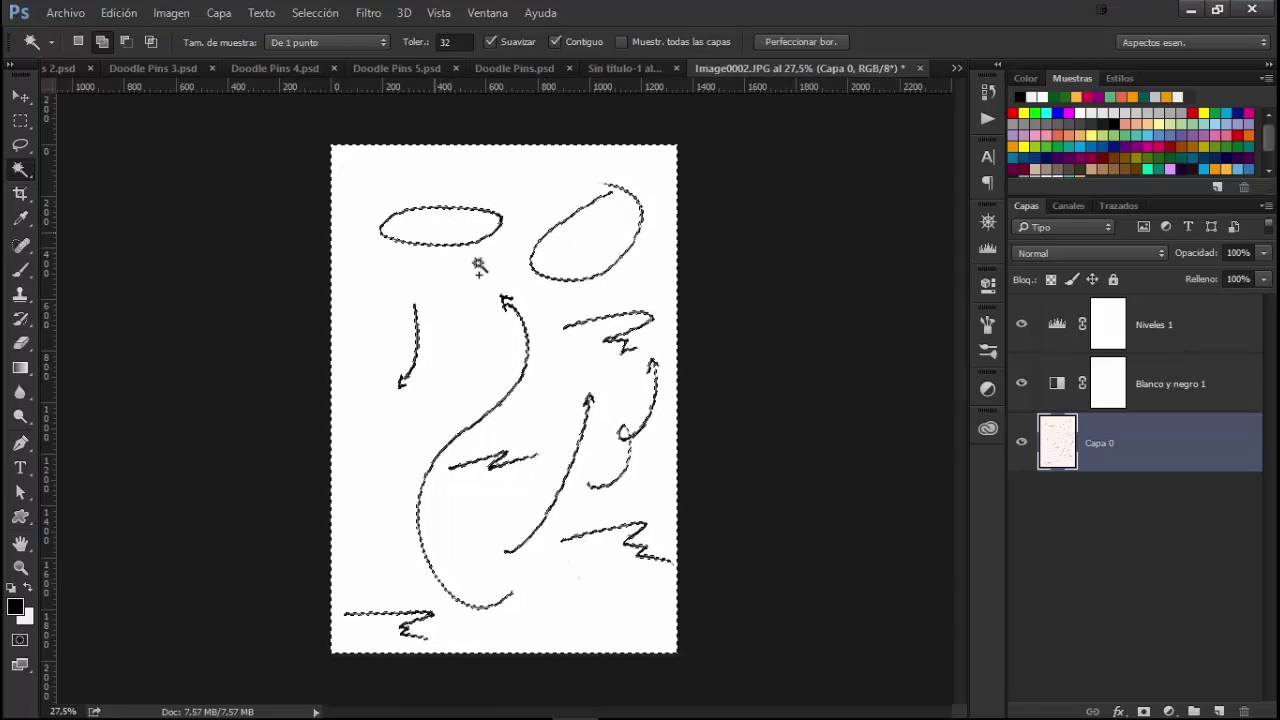
pyautogui.press('alt')
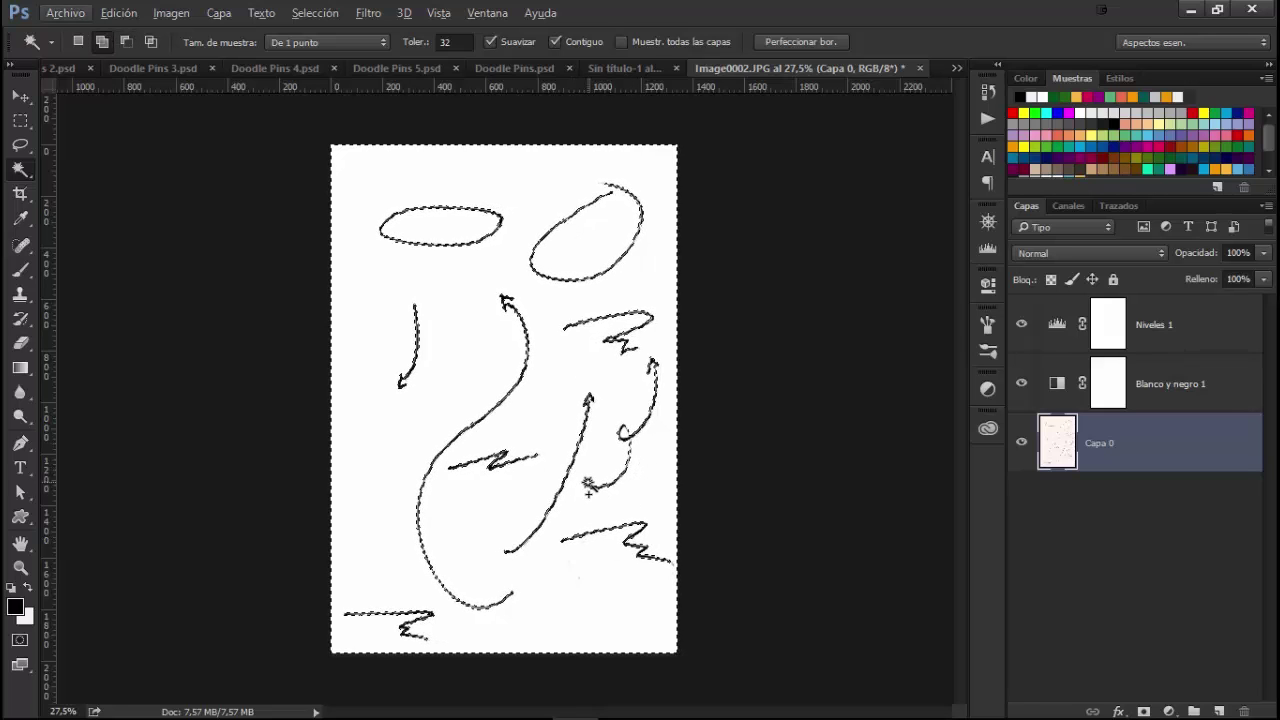
pyautogui.press('Delete')
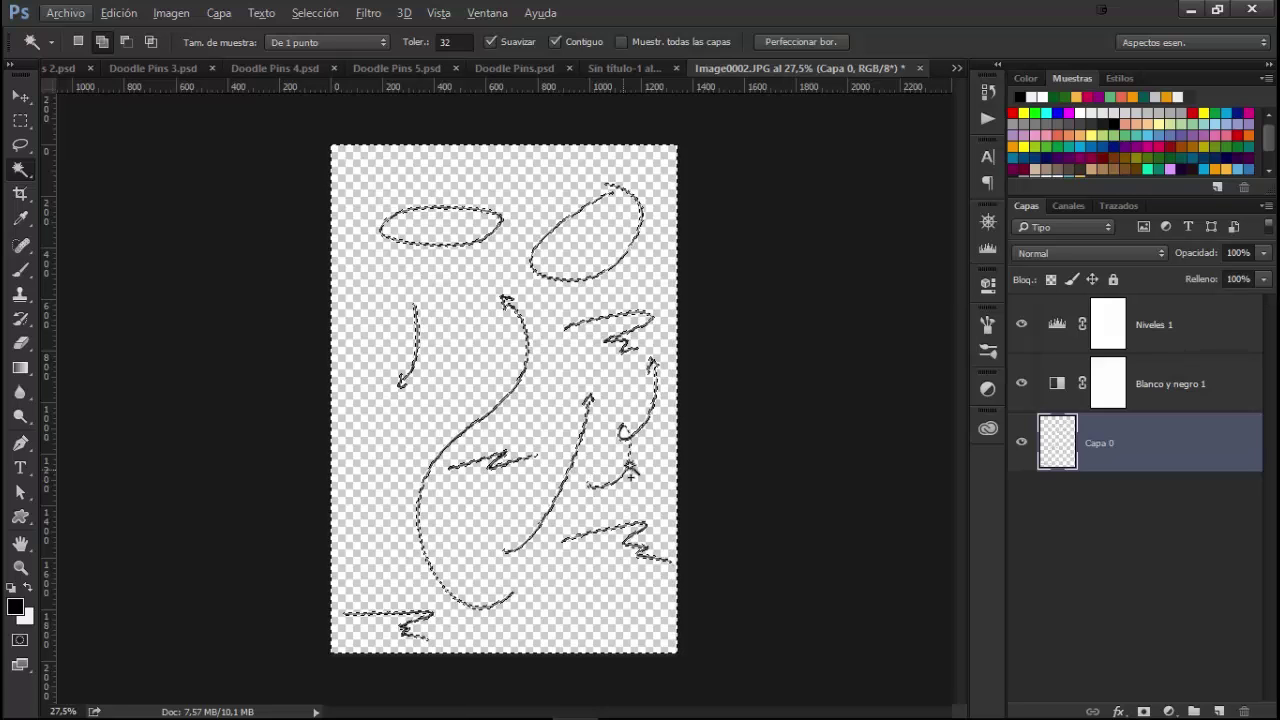
pyautogui.hotkey('ctrl', 'd')
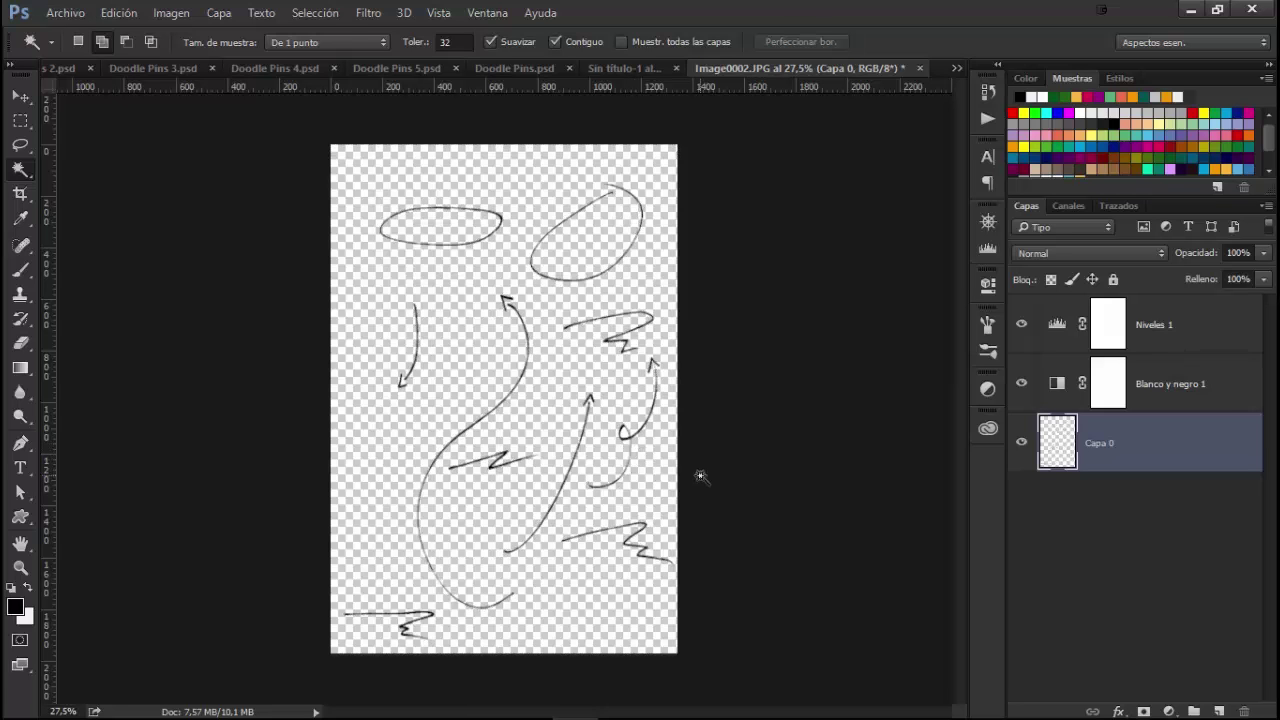
# Zoom in and delete the white fill inside the curled arrow's small loop
pyautogui.scroll(2, 638, 440)
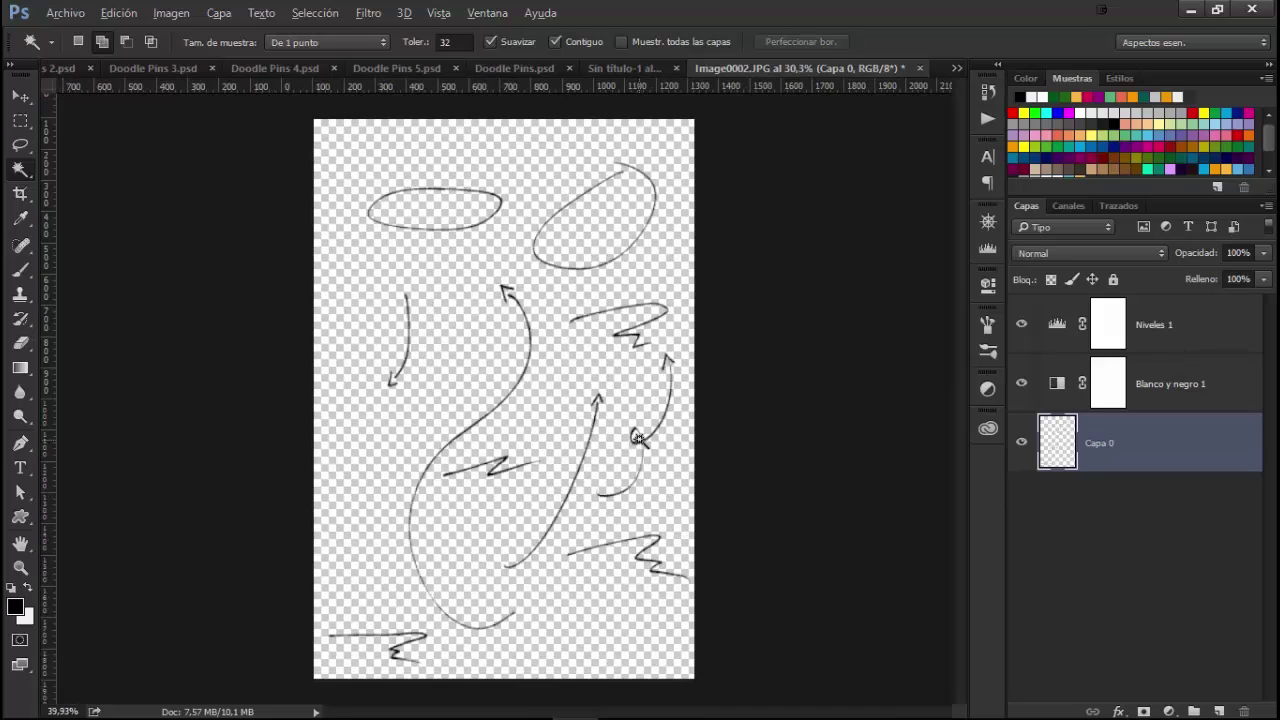
pyautogui.scroll(5, 638, 440)
pyautogui.click(620, 441)
pyautogui.press('Delete')
pyautogui.hotkey('ctrl', 'd')
pyautogui.scroll(-1, 565, 481)
pyautogui.scroll(-2, 565, 481)
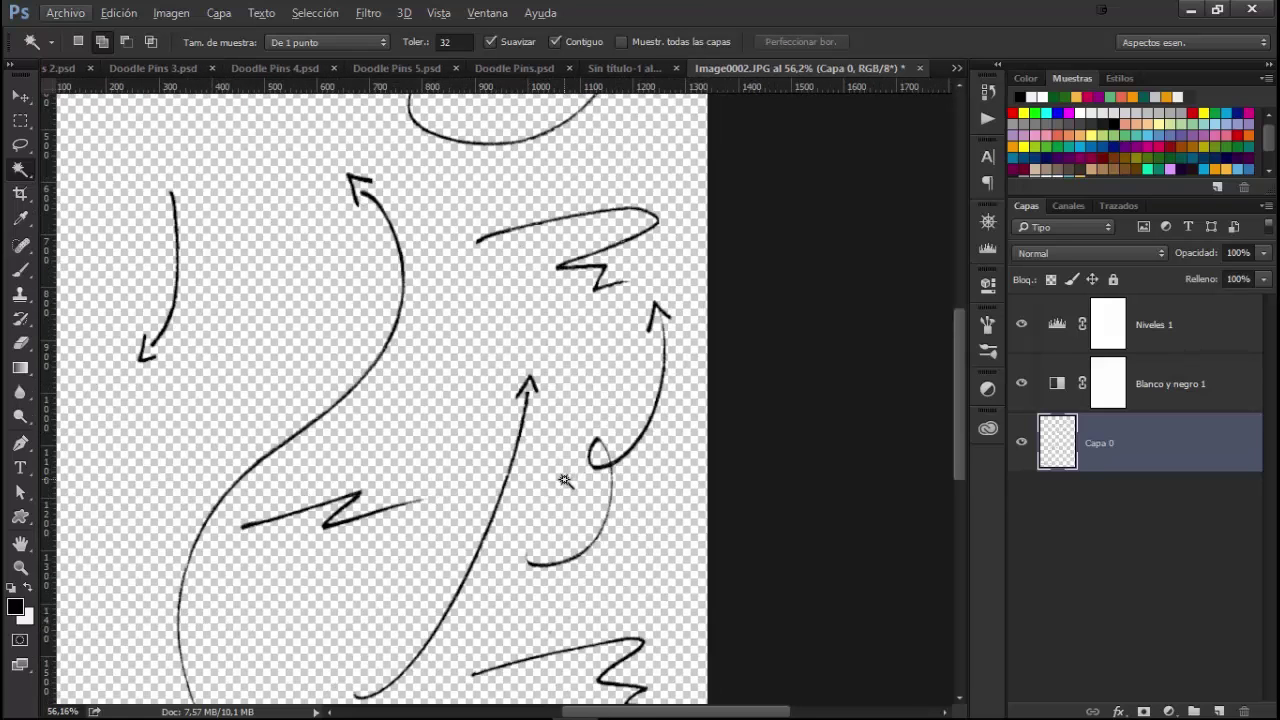
pyautogui.scroll(-2, 565, 481)
pyautogui.press('a')
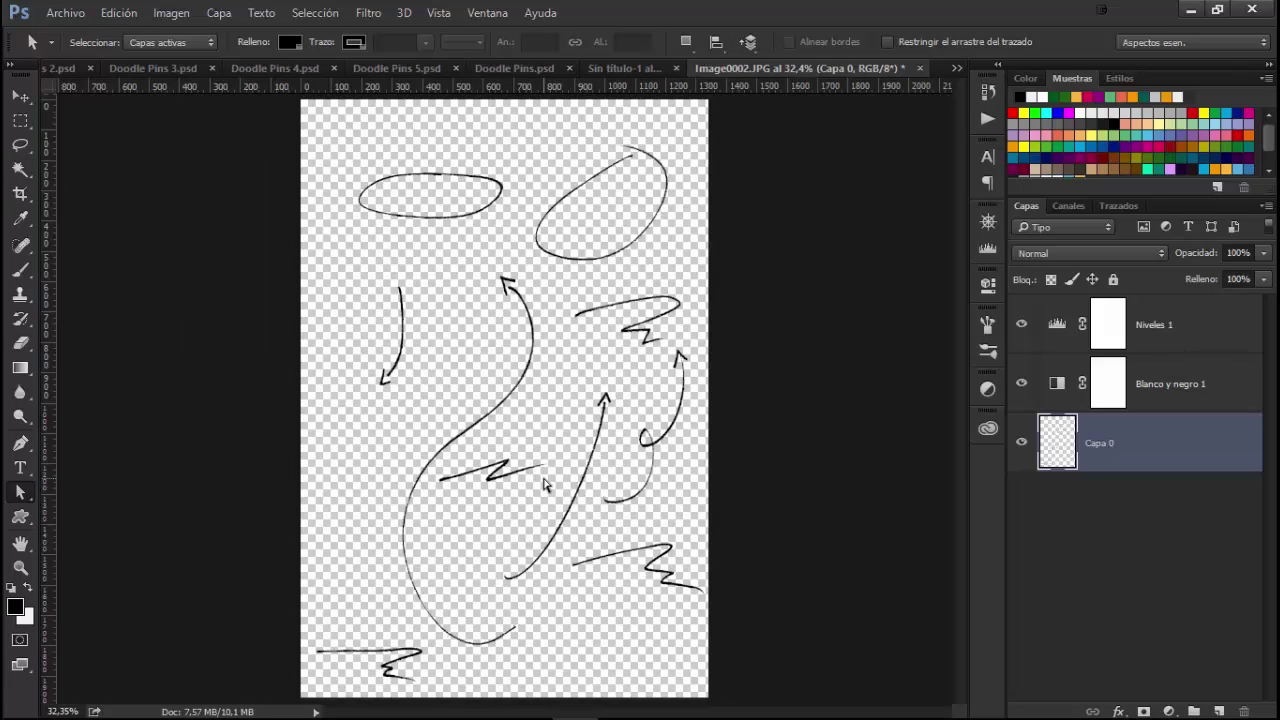
# Lasso the small downward arrow and cut it onto its own layer with Capa vía cortar
pyautogui.click(22, 146)
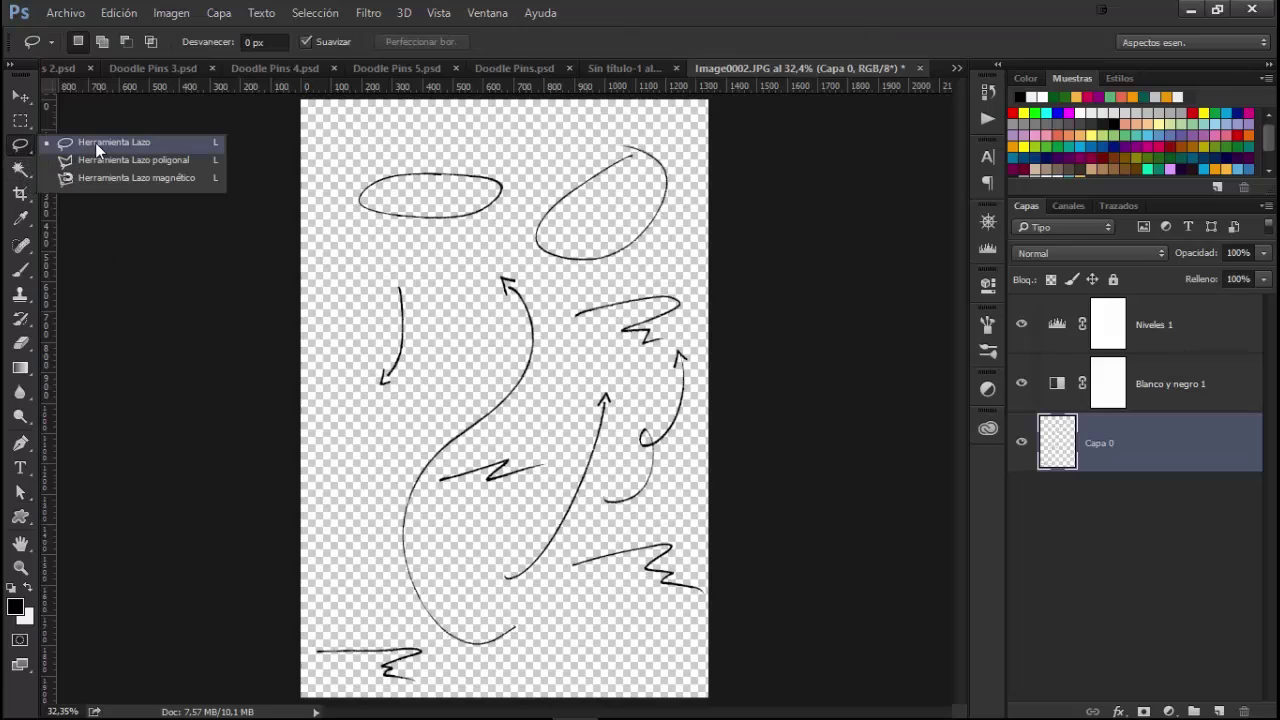
pyautogui.click(104, 144)
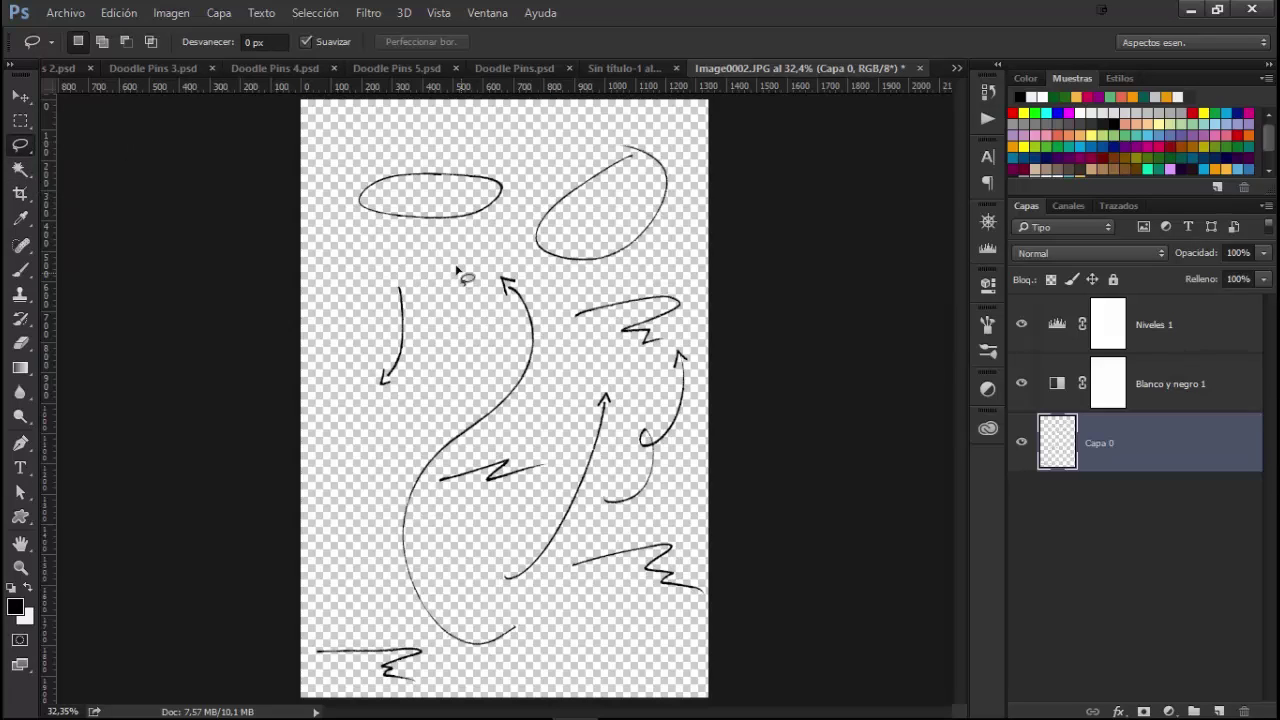
pyautogui.moveTo(373, 275); pyautogui.dragTo(386, 283)
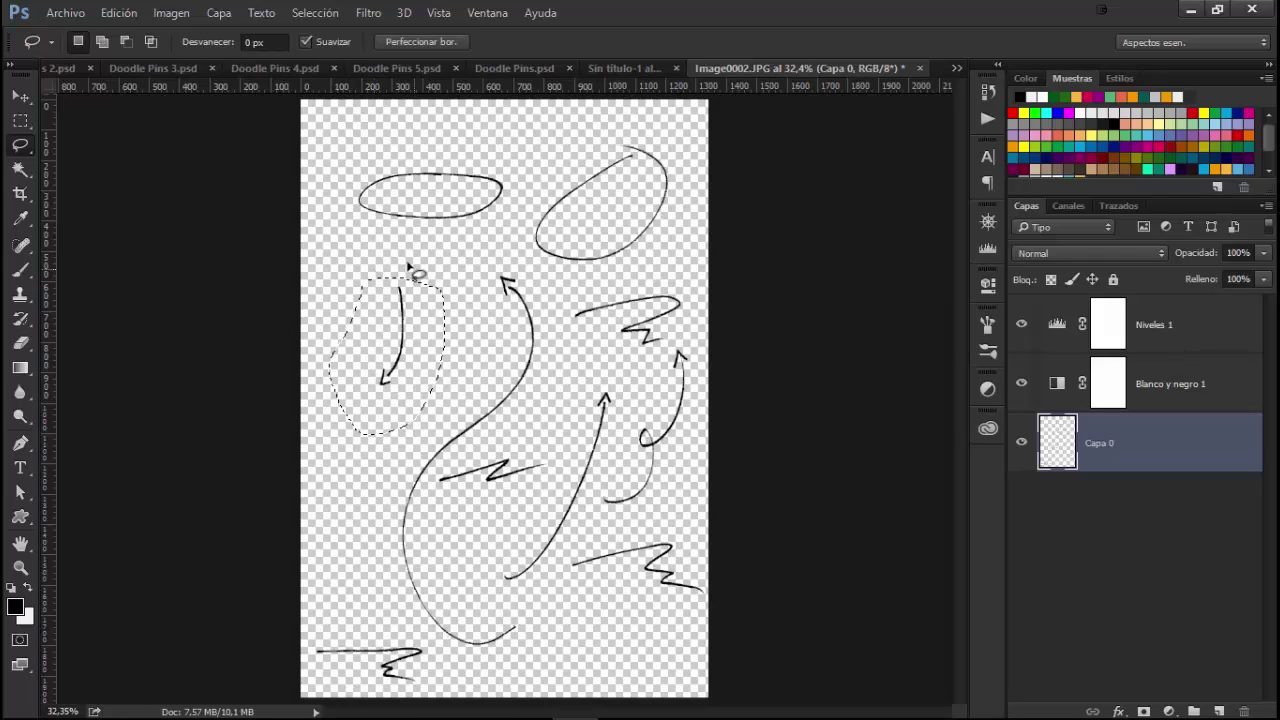
pyautogui.rightClick(426, 405)
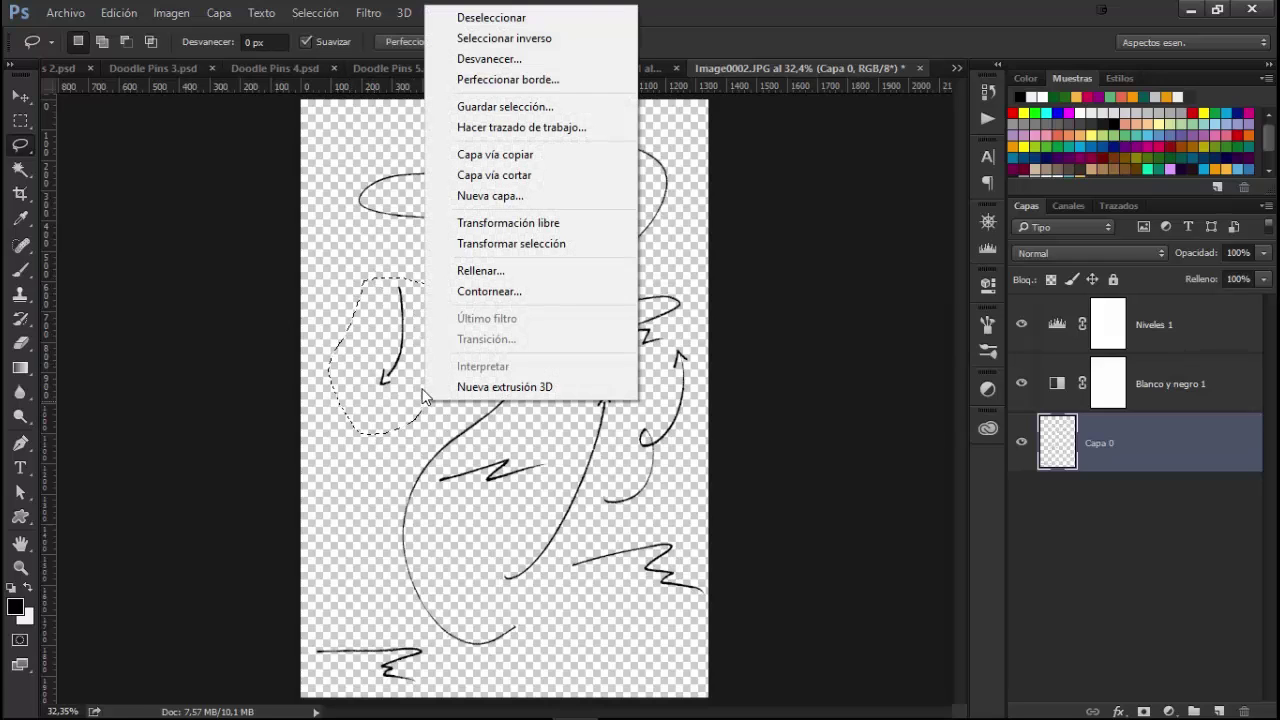
pyautogui.click(494, 175)
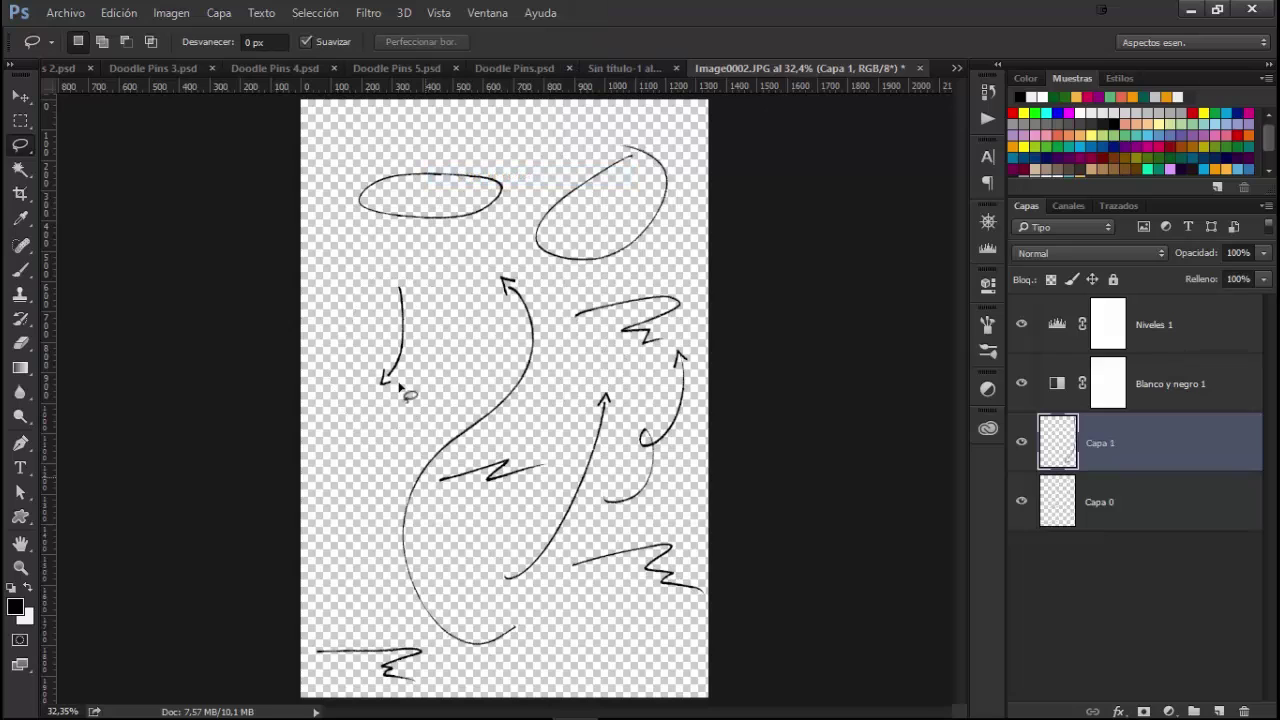
# Lasso the long S-shaped arrow on Capa 0 and cut it onto its own layer
pyautogui.click(1188, 501)
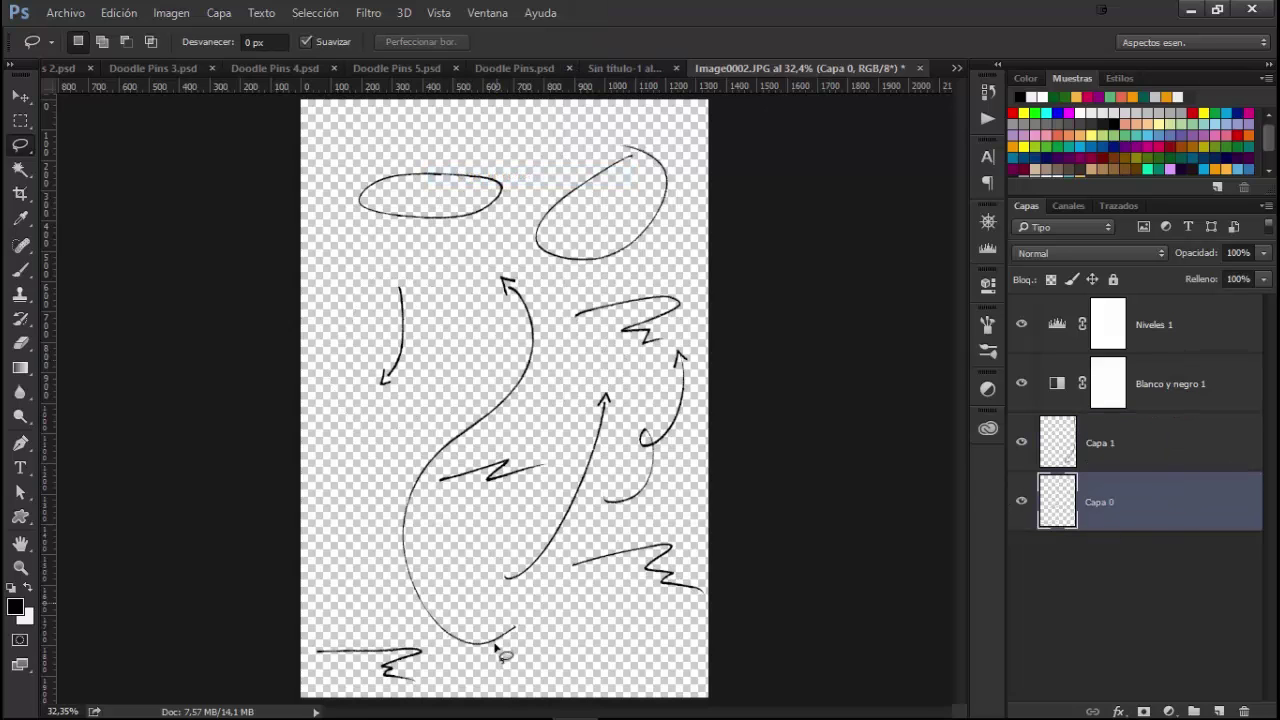
pyautogui.moveTo(490, 607)
pyautogui.mouseDown()
pyautogui.moveTo(460, 670)
pyautogui.moveTo(468, 257)
pyautogui.moveTo(433, 487)
pyautogui.mouseUp()
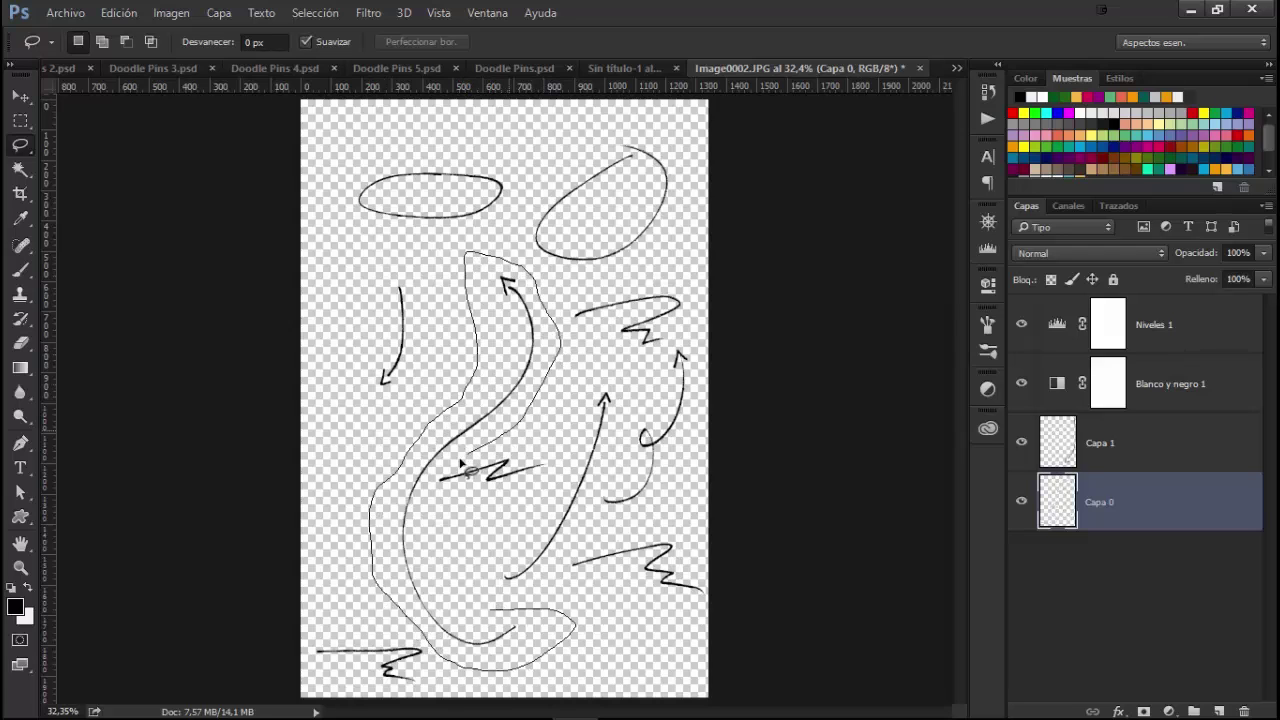
pyautogui.moveTo(433, 487); pyautogui.dragTo(500, 627)
pyautogui.rightClick(500, 627)
pyautogui.click(596, 395)
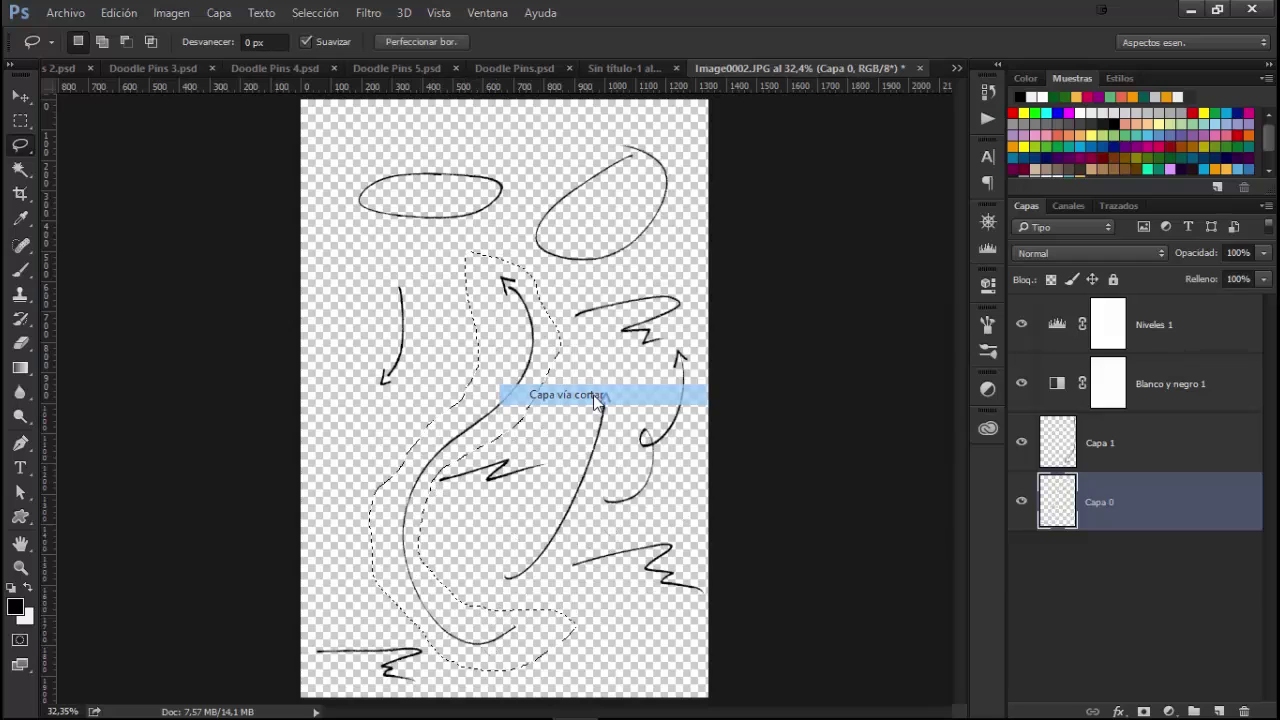
# Toggle Capa 1 and Capa 2 visibility to check the separated arrows
pyautogui.click(1021, 502)
pyautogui.click(1021, 502)
pyautogui.click(1021, 502)
pyautogui.click(1021, 502)
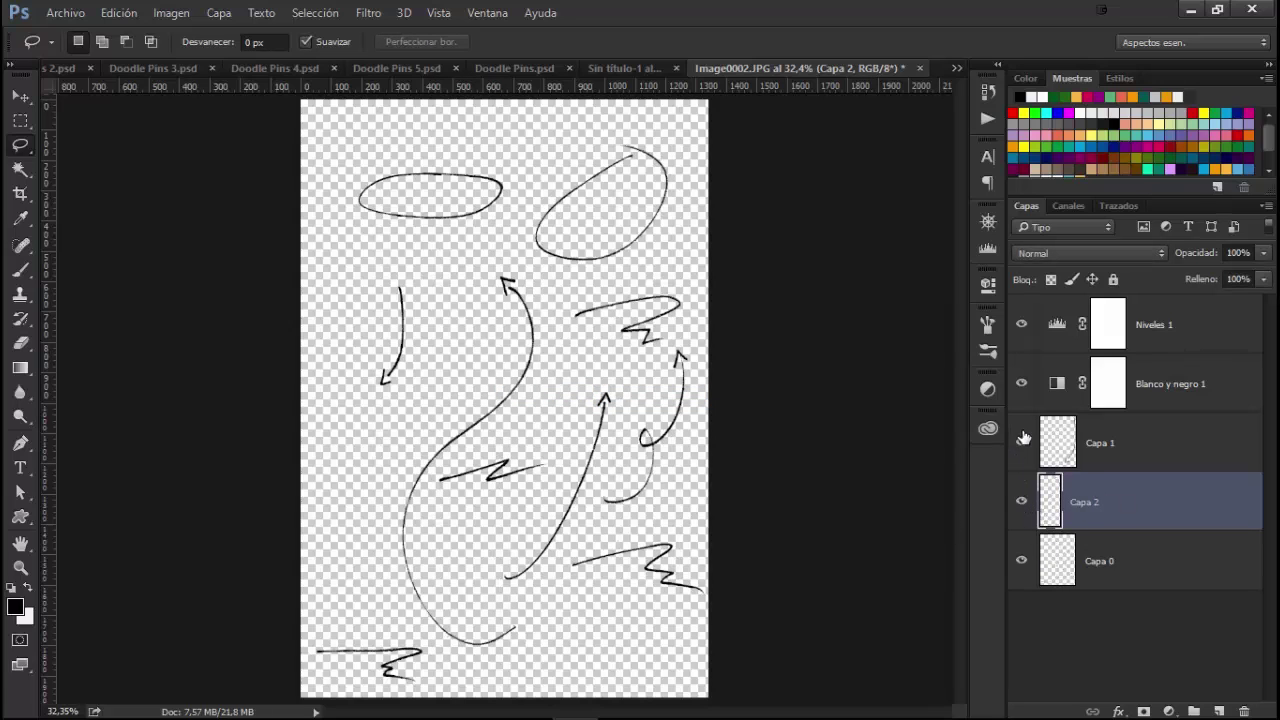
pyautogui.click(1023, 443)
pyautogui.click(1023, 443)
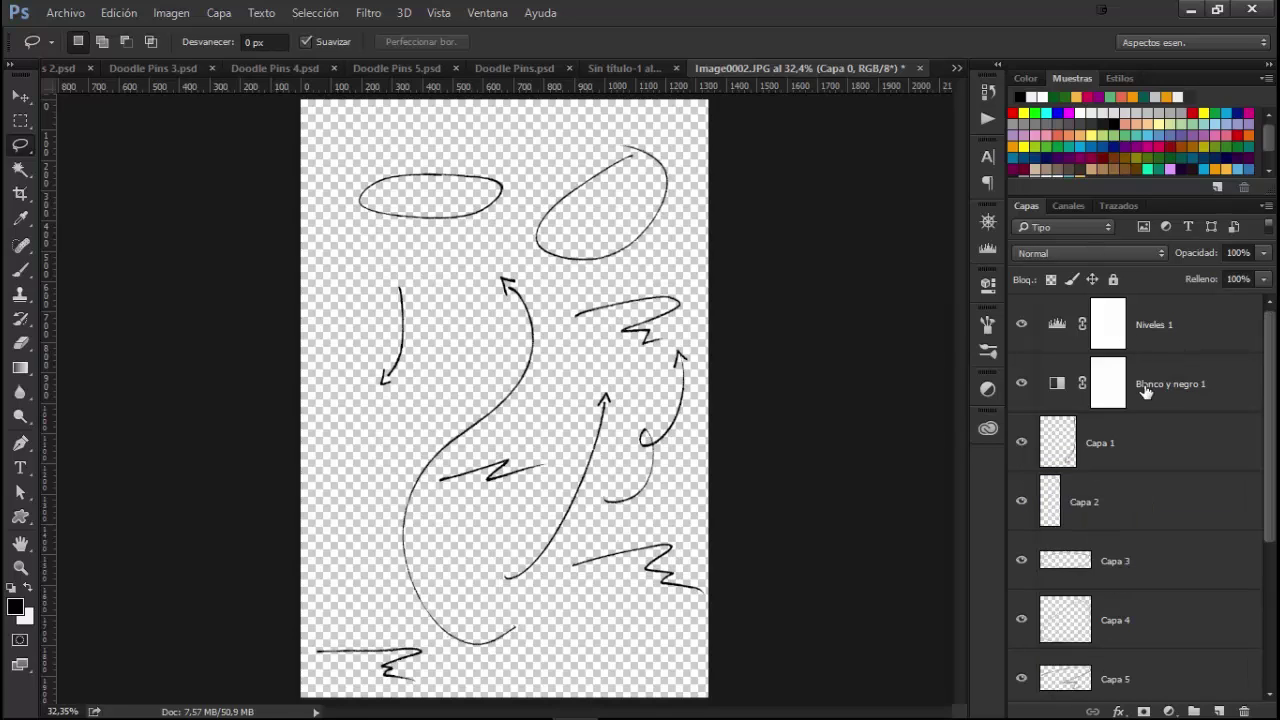
pyautogui.click(1145, 445)
pyautogui.click(1150, 495)
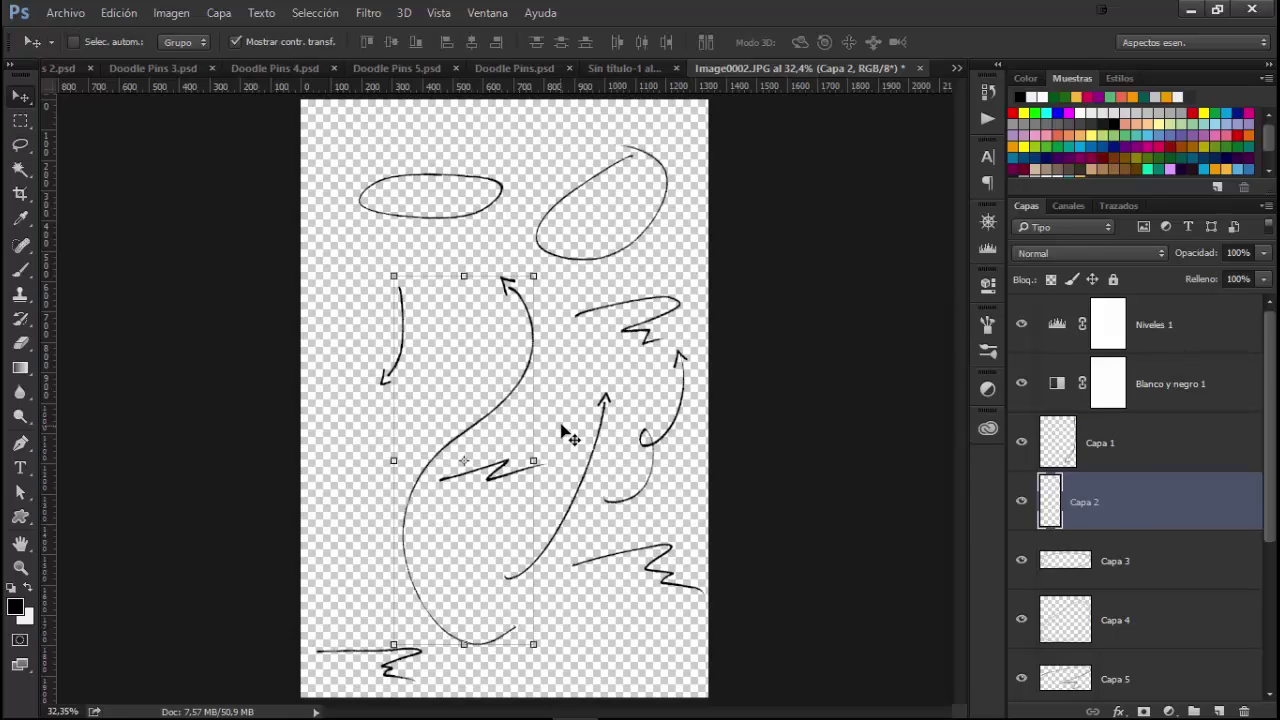
# Select Capa 0 through Capa 8 in turn to confirm each holds one doodle
pyautogui.click(1170, 580)
pyautogui.click(1158, 620)
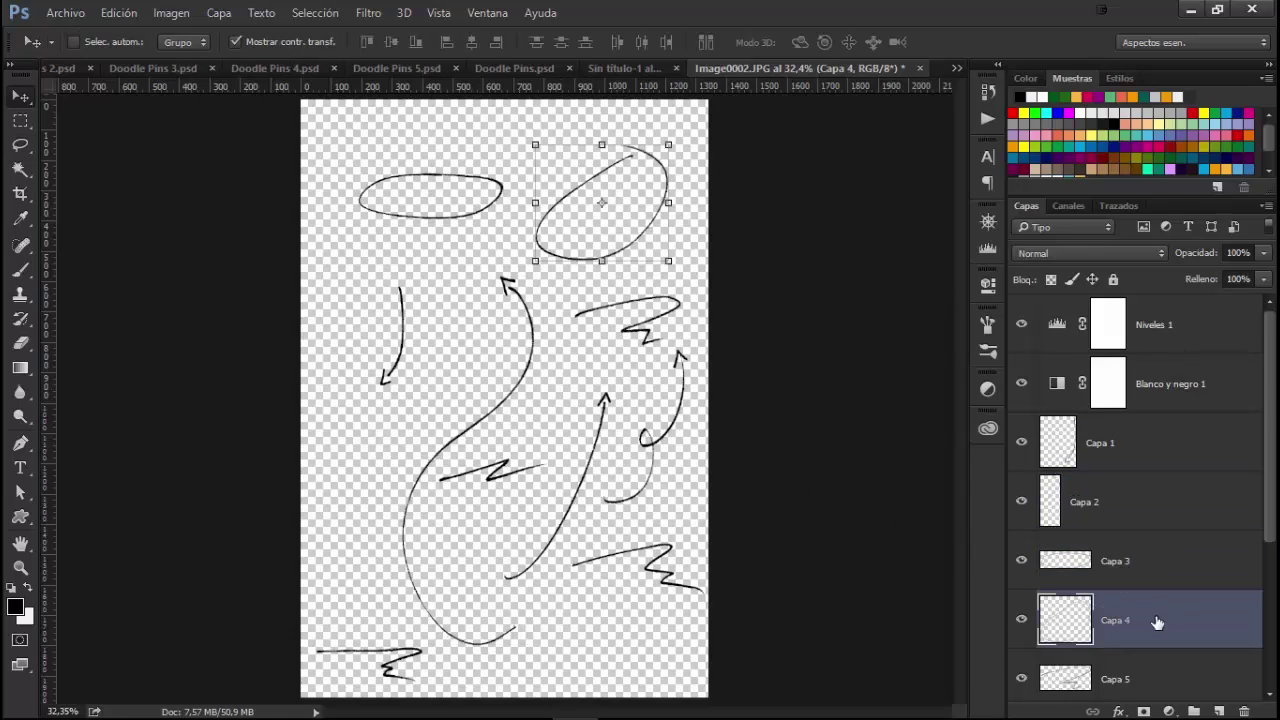
pyautogui.scroll(-3, 1160, 595)
pyautogui.click(1150, 505)
pyautogui.click(1150, 556)
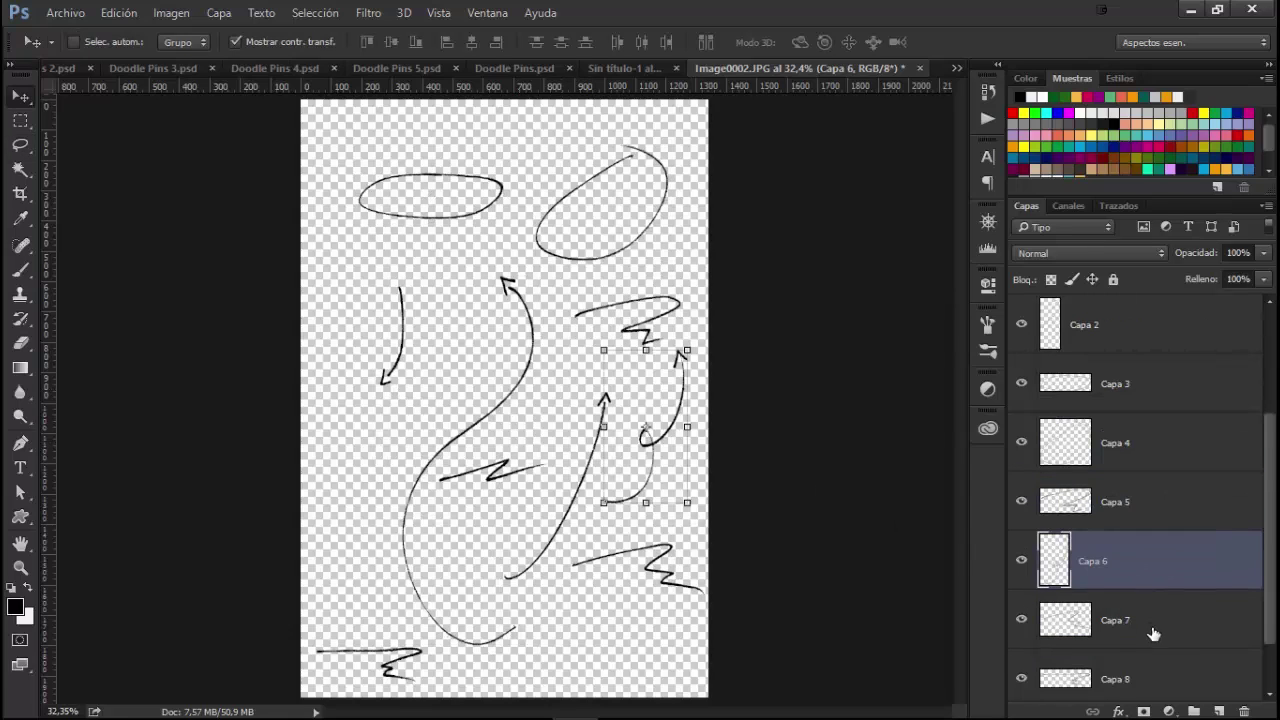
pyautogui.click(1152, 630)
pyautogui.scroll(-1, 1134, 663)
pyautogui.click(1148, 633)
pyautogui.click(1146, 654)
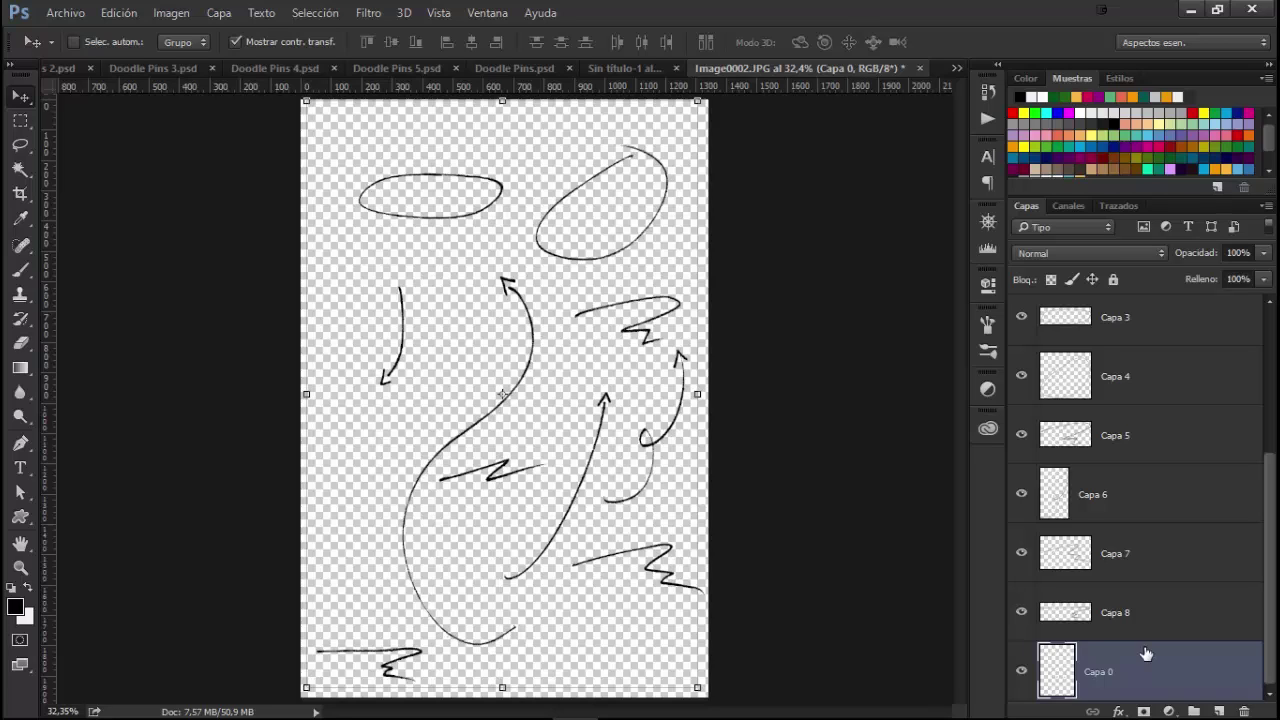
pyautogui.click(1170, 602)
pyautogui.click(1167, 548)
pyautogui.click(1165, 493)
pyautogui.click(1161, 452)
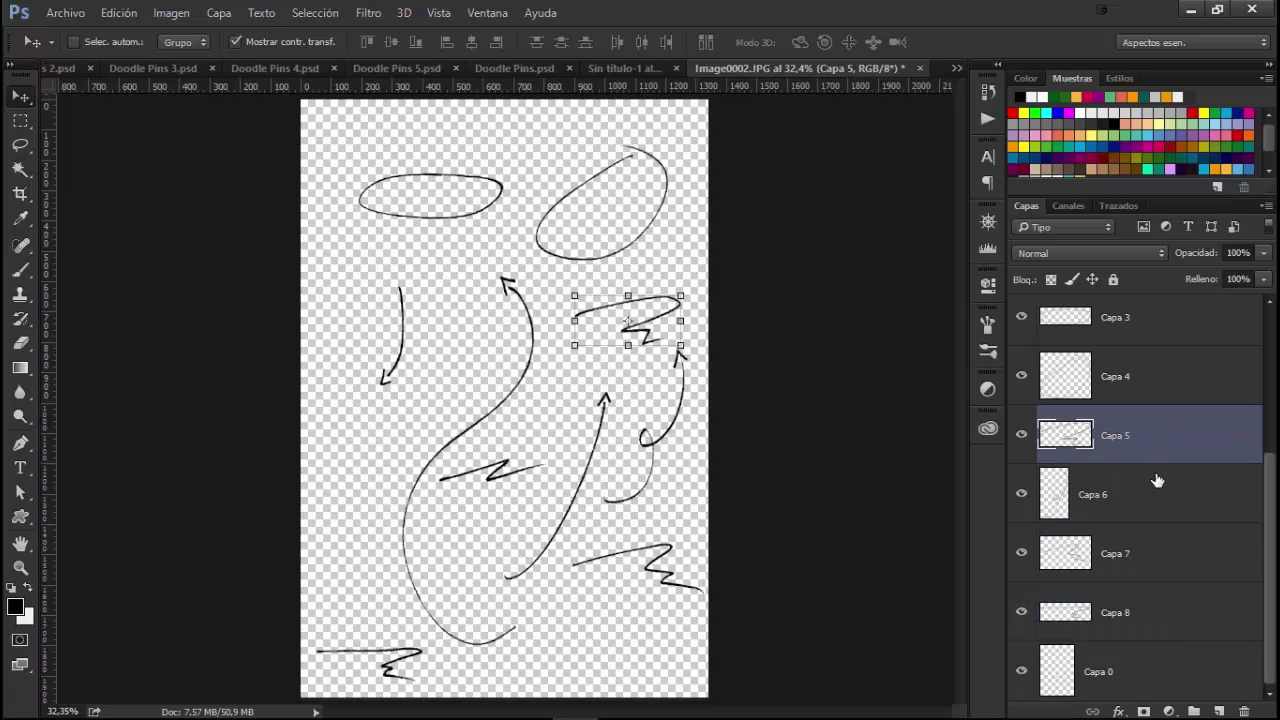
# Bring up Doodle Pins.psd with its transform box cleared, then switch to After Effects
pyautogui.click(611, 70)
pyautogui.click(571, 67)
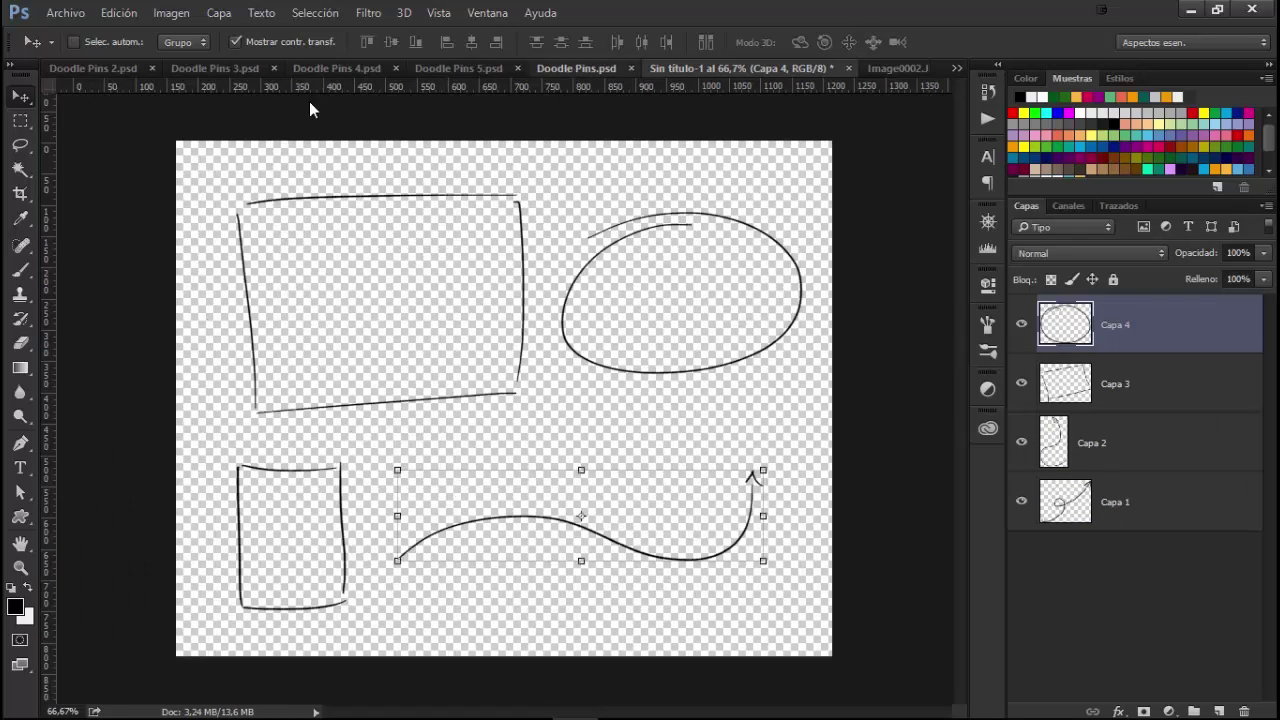
pyautogui.press('a')
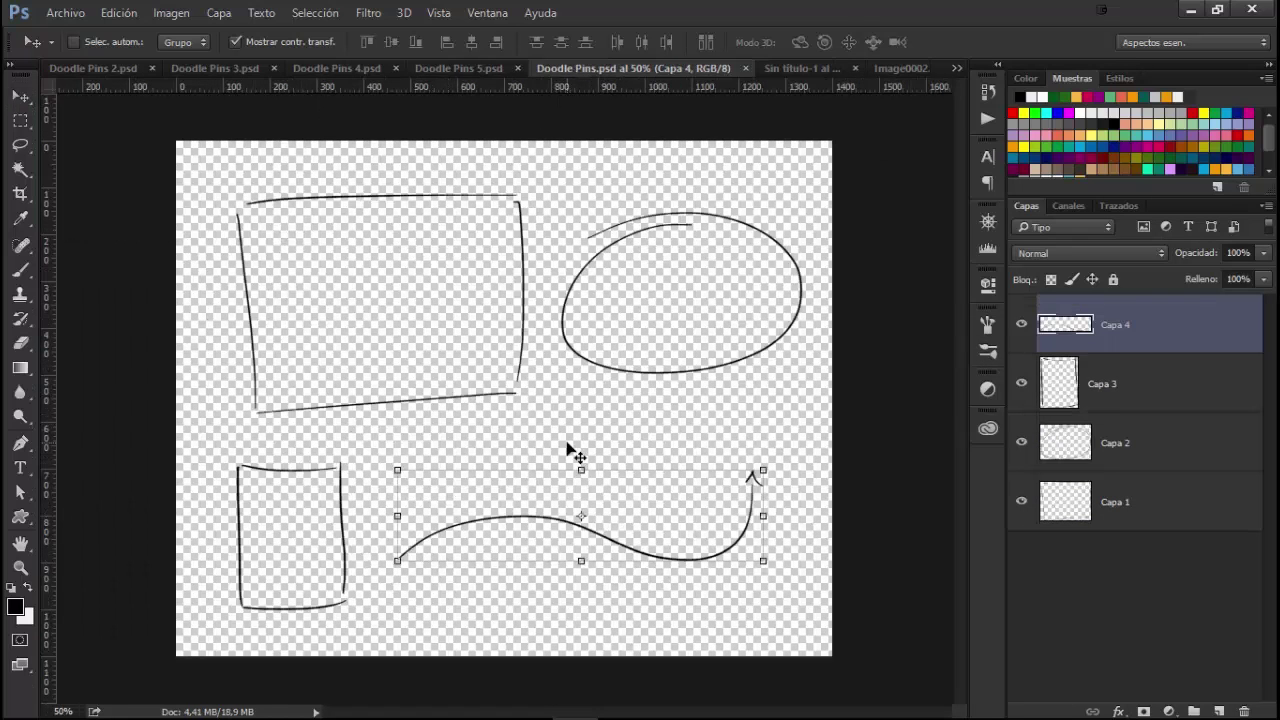
pyautogui.moveTo(575, 705)
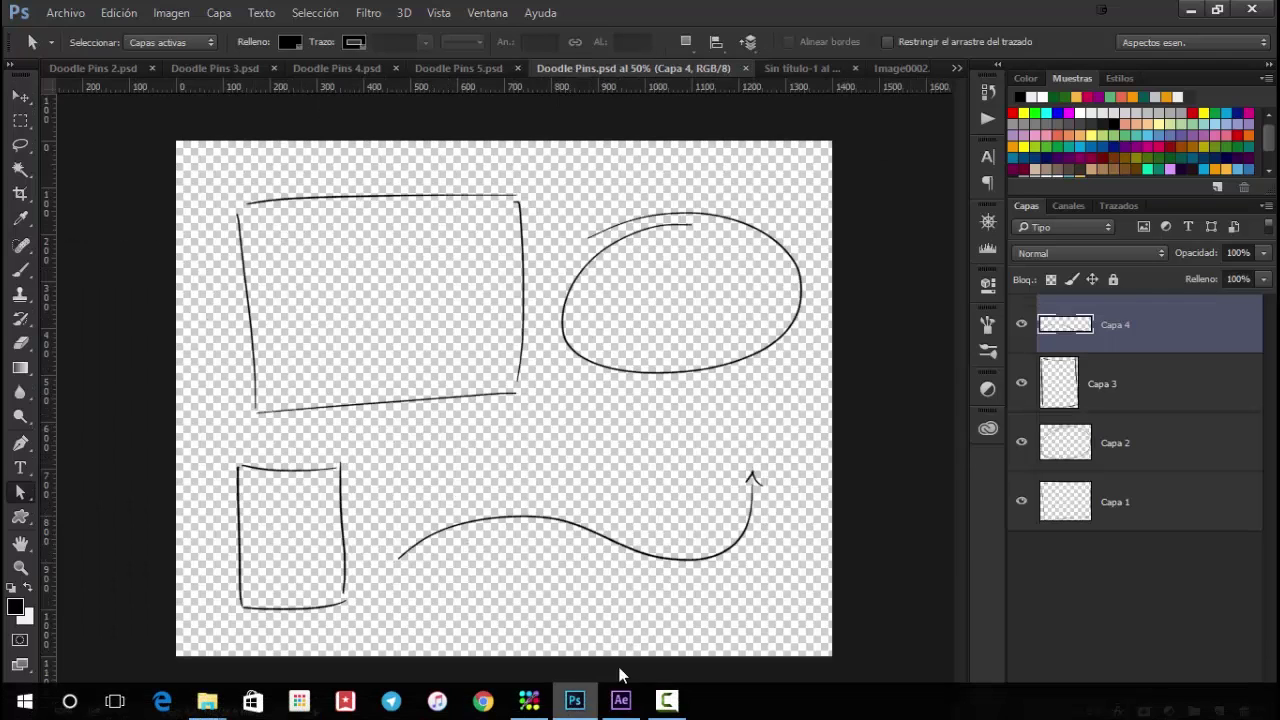
pyautogui.click(621, 704)
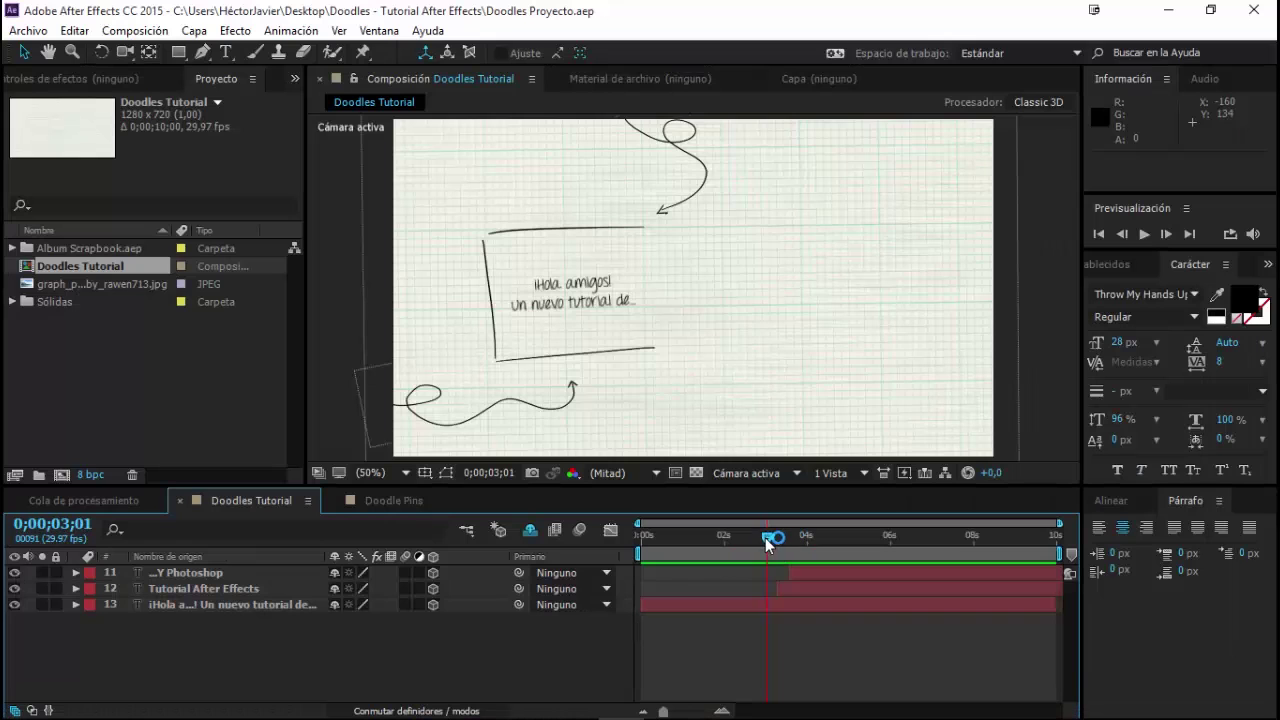
# Scrub the Doodle Pins timeline to preview the strokes drawing on, then close it and begin a new composition
pyautogui.click(406, 500)
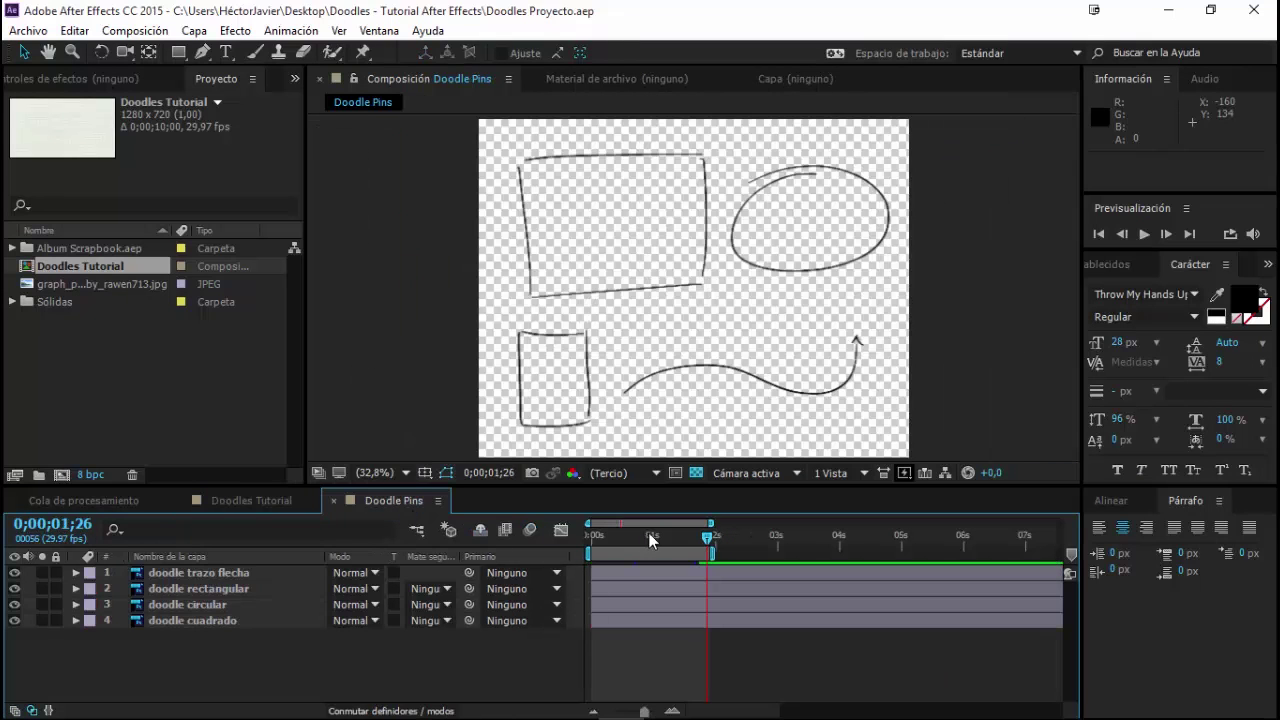
pyautogui.moveTo(665, 536)
pyautogui.mouseDown()
pyautogui.moveTo(600, 552)
pyautogui.moveTo(699, 555)
pyautogui.mouseUp()
pyautogui.click(336, 498)
pyautogui.click(84, 339)
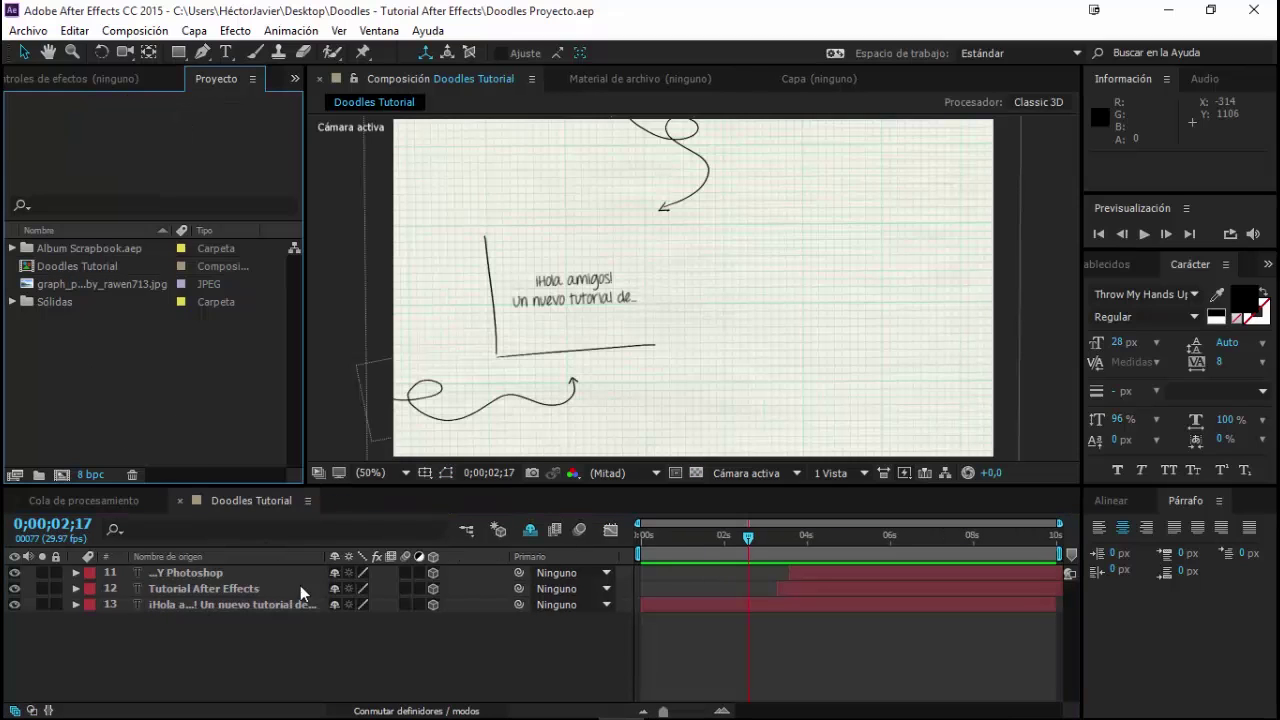
pyautogui.click(64, 476)
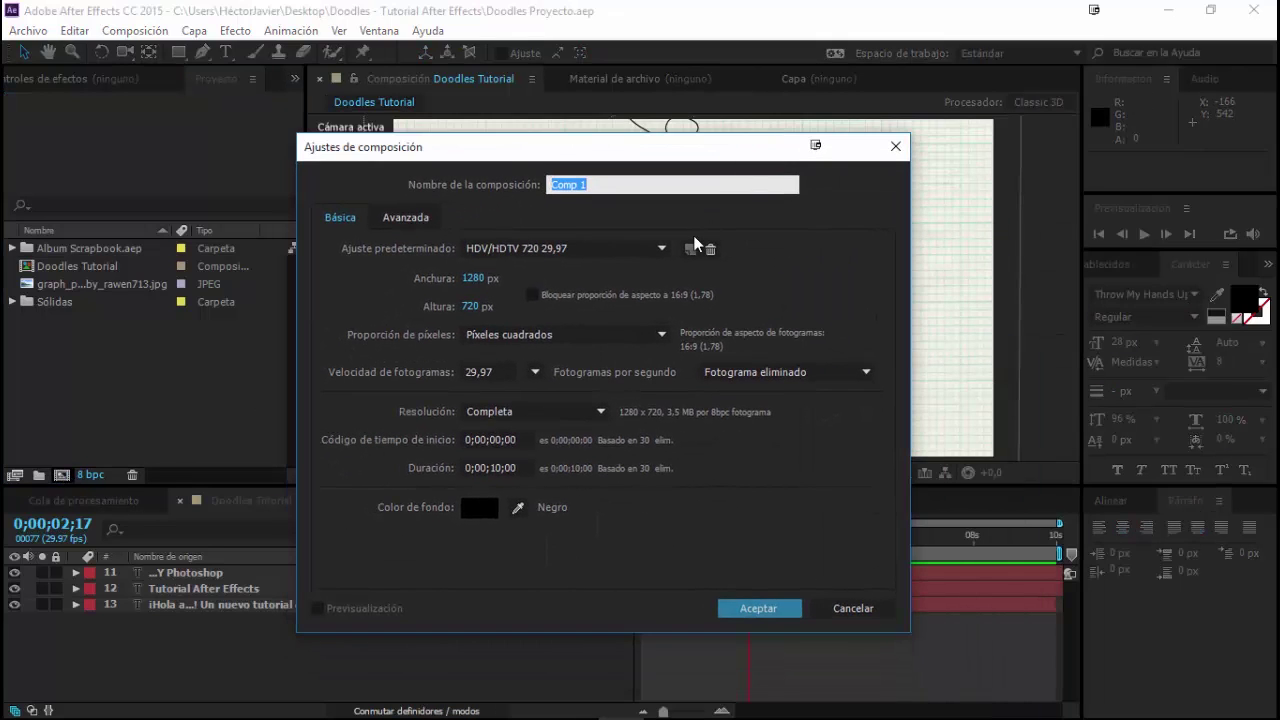
# Name the new 1280×720 composition Doodles, confirm it, and turn on the transparency grid
pyautogui.write('Doodles')
pyautogui.press('Return')
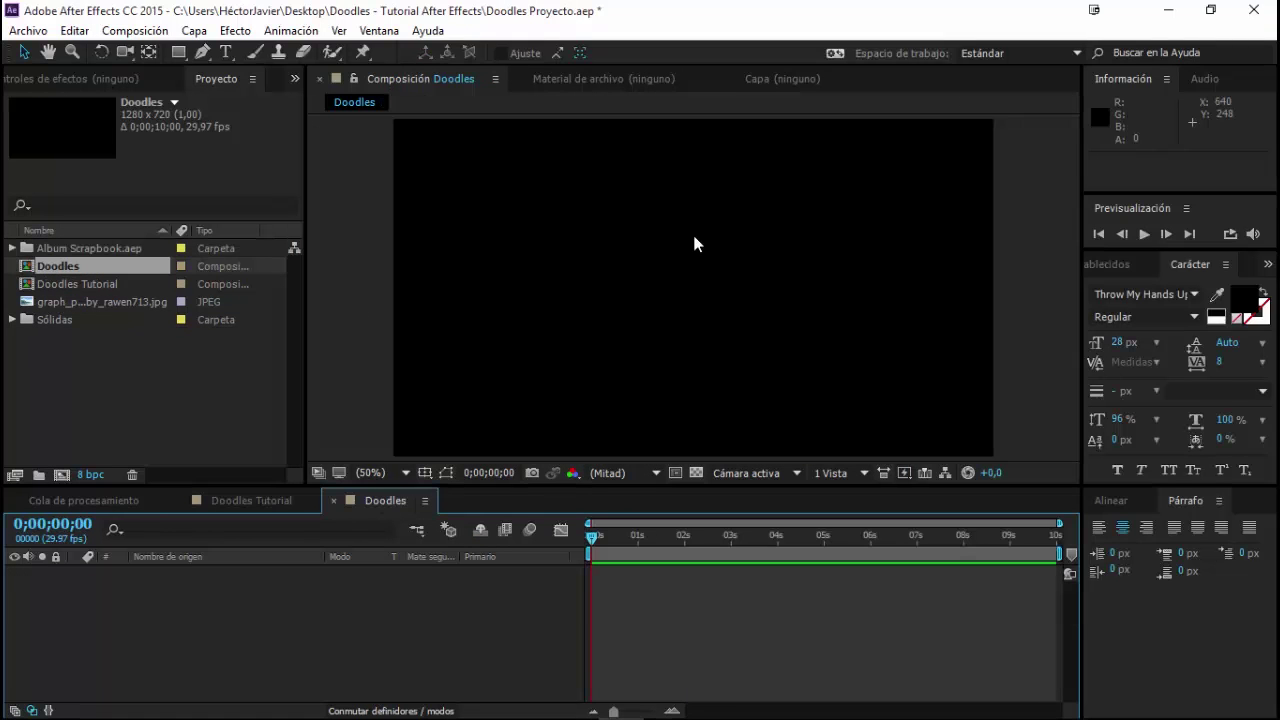
pyautogui.click(695, 473)
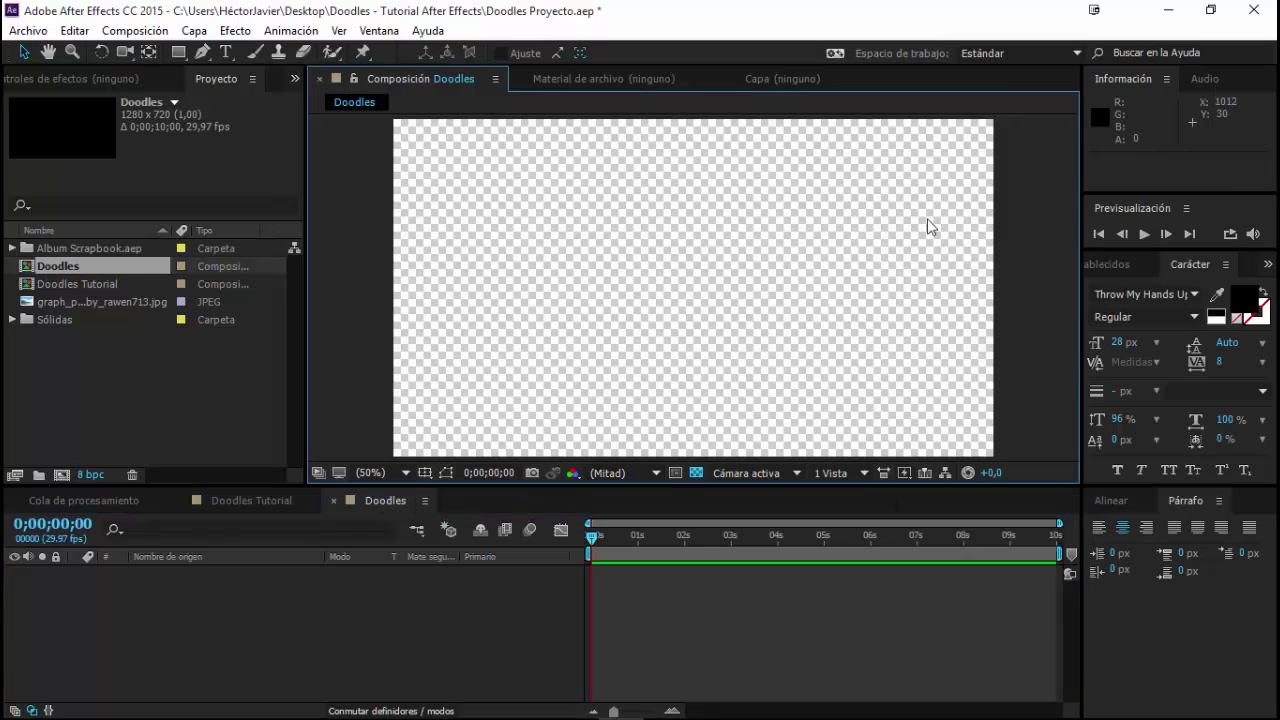
pyautogui.doubleClick(60, 378)
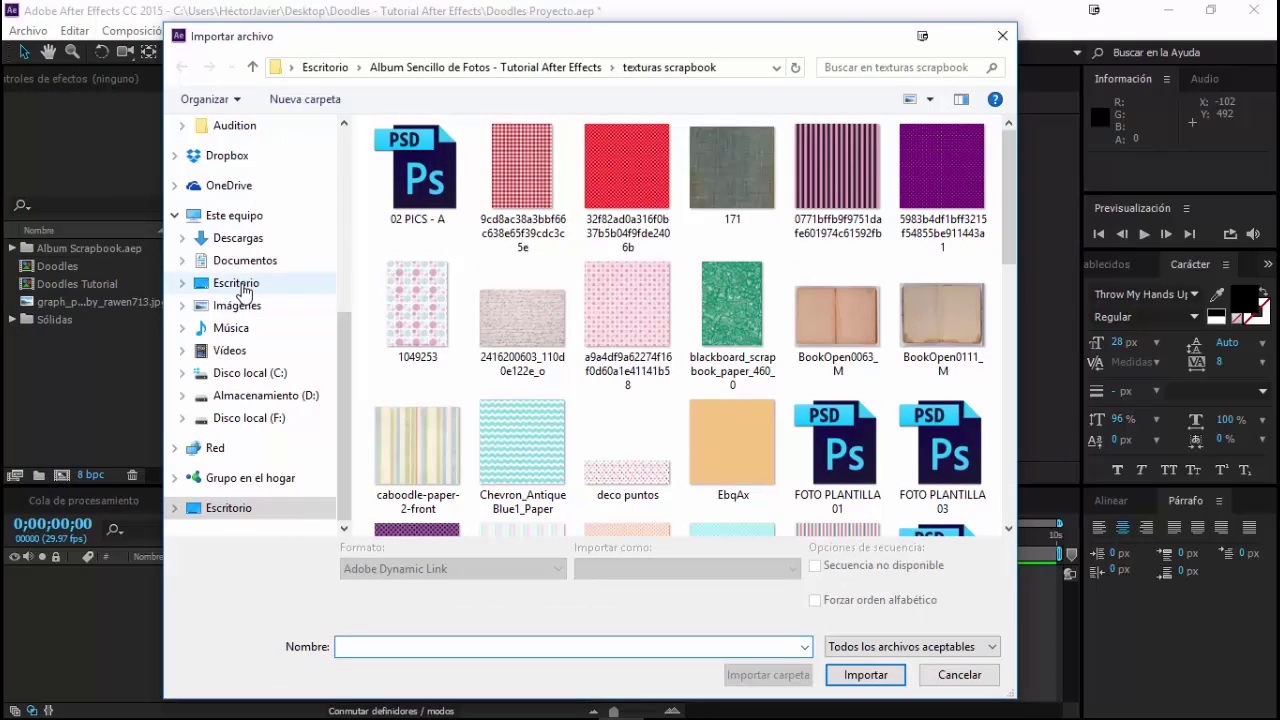
# Import Doodle Pins.psd from the Desktop's Doodles - Tutorial After Effects folder
pyautogui.click(240, 283)
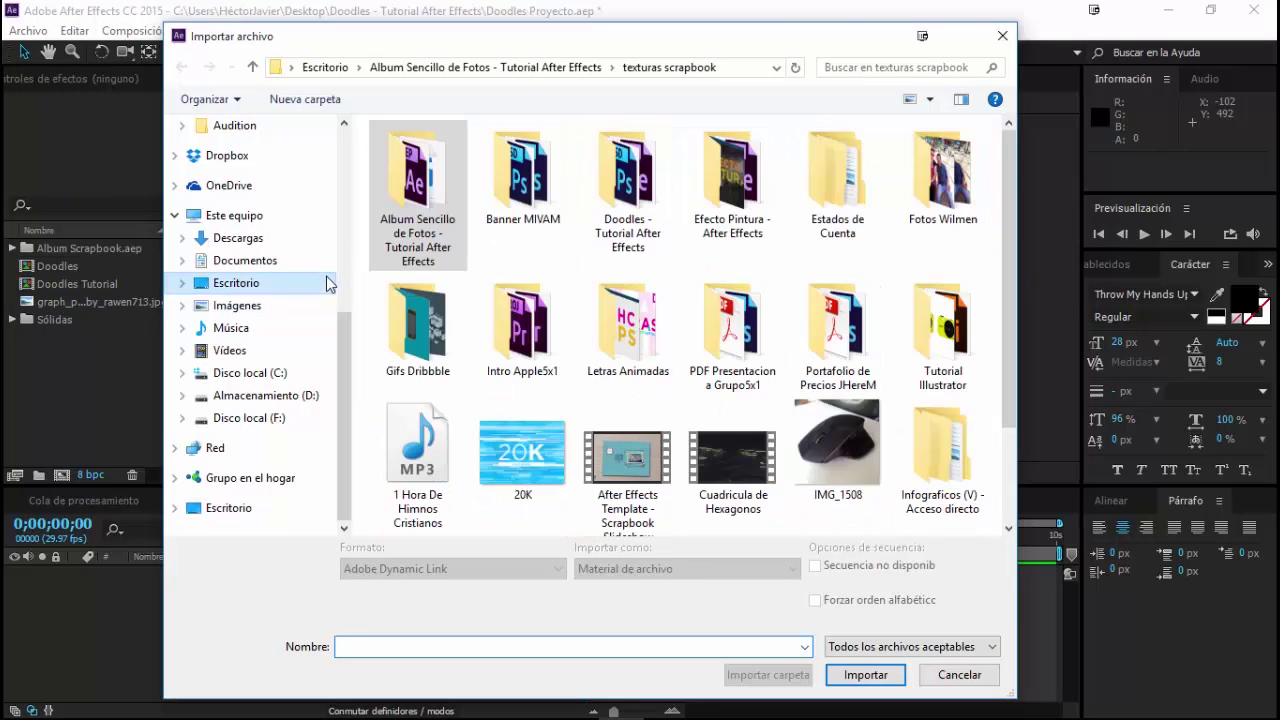
pyautogui.doubleClick(617, 192)
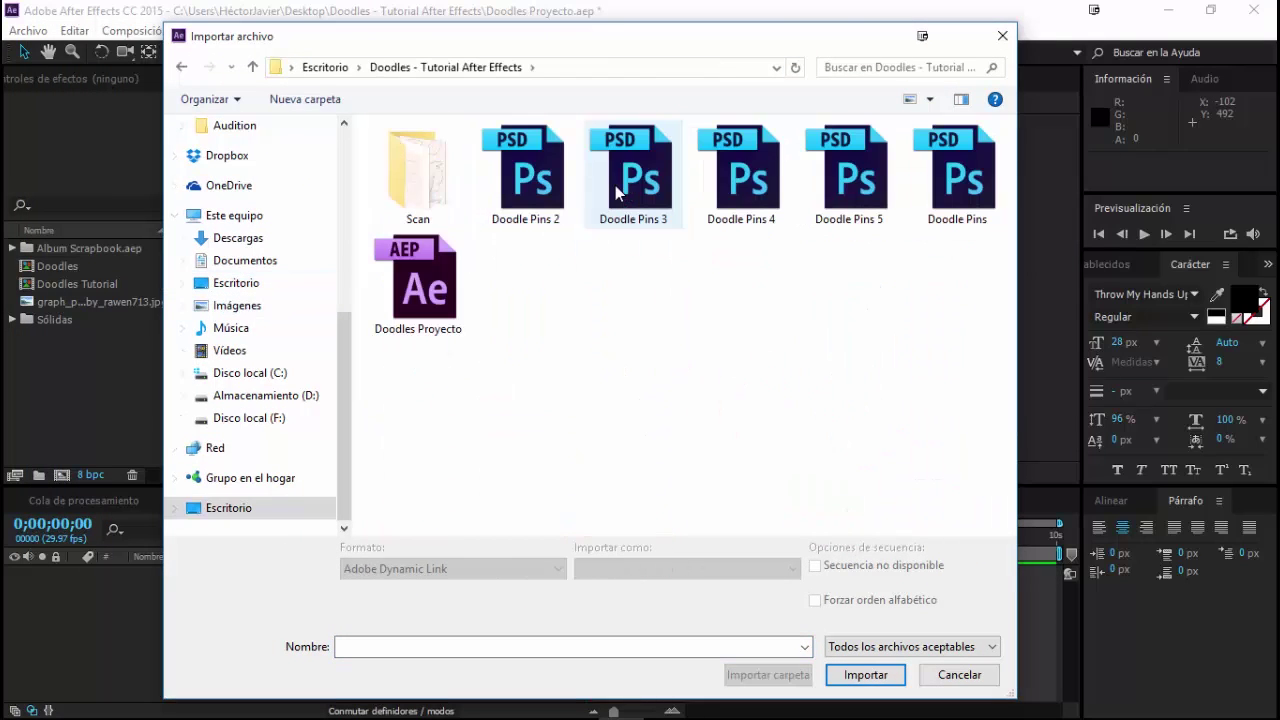
pyautogui.click(968, 200)
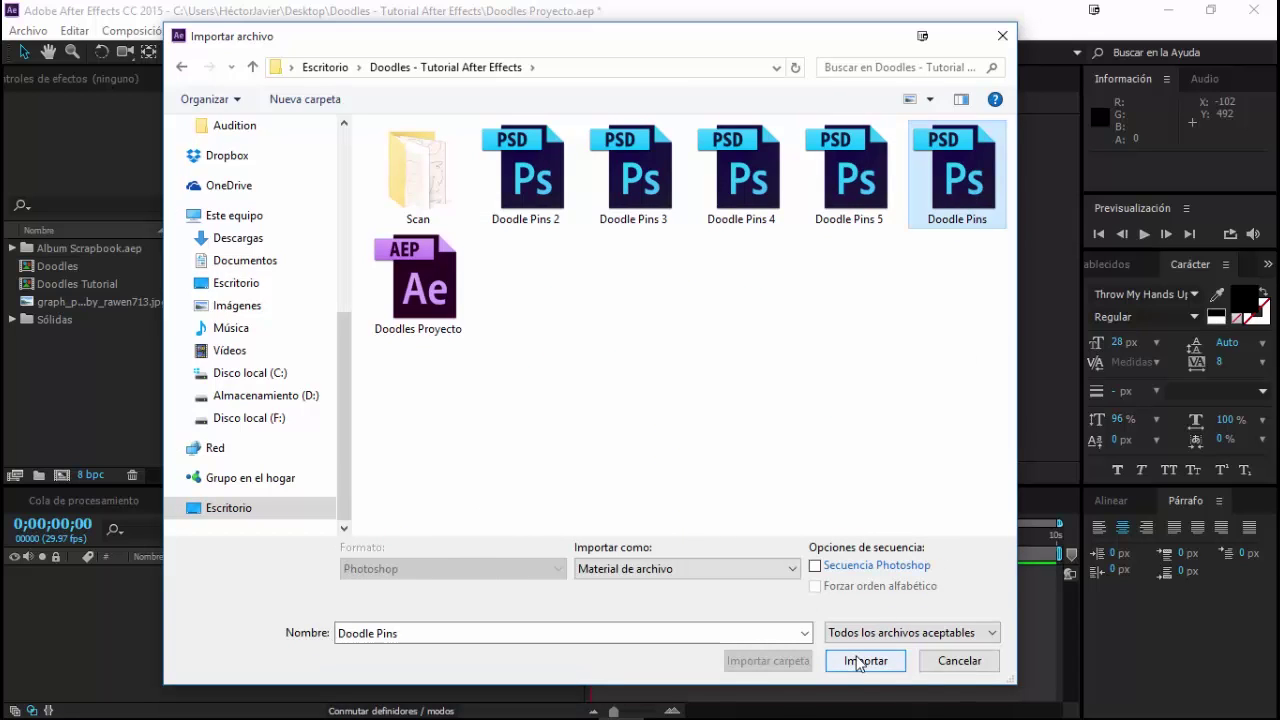
pyautogui.click(862, 660)
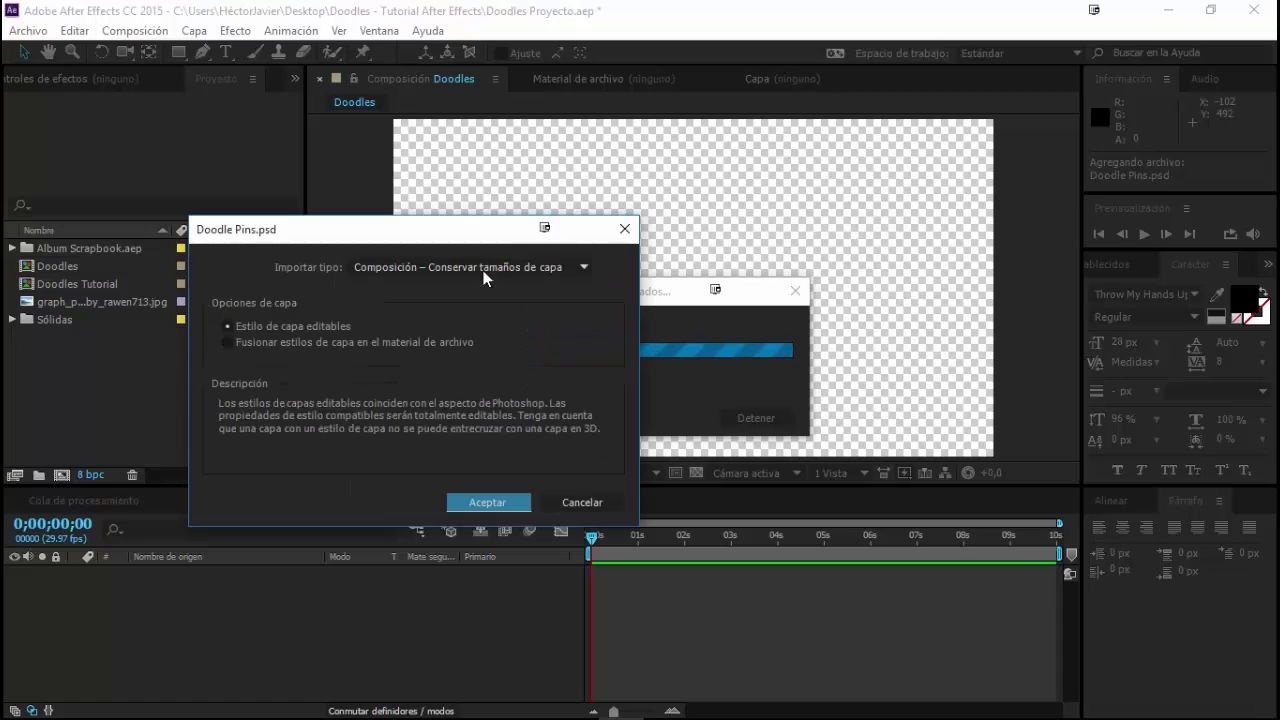
pyautogui.moveTo(408, 237); pyautogui.dragTo(653, 238)
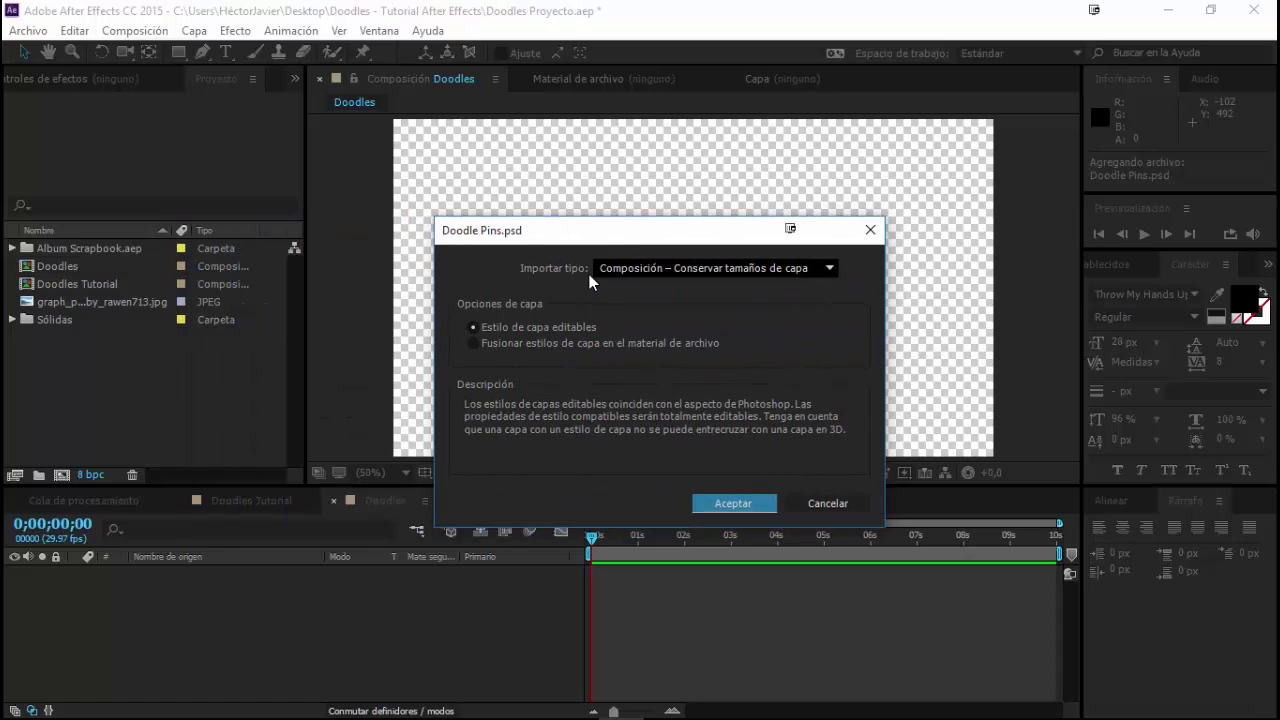
# Set the import type to Composición – Conservar tamaños de capa with editable layer styles
pyautogui.click(619, 272)
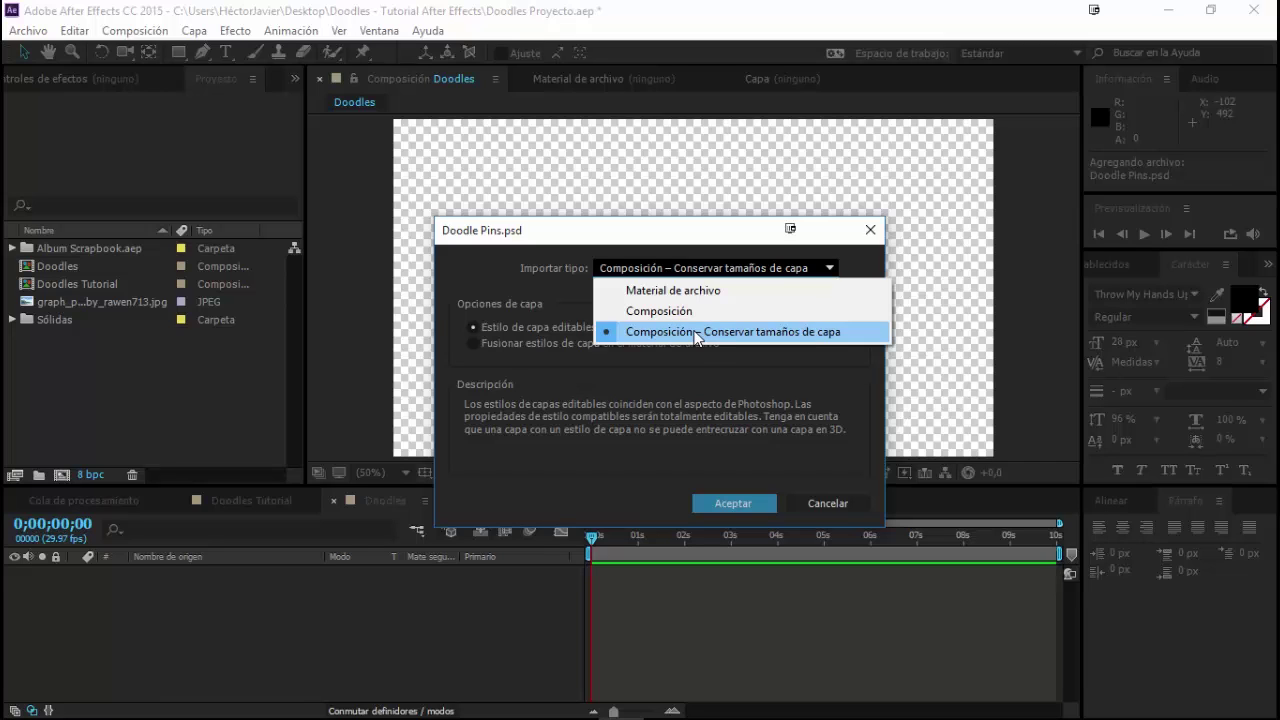
pyautogui.click(698, 334)
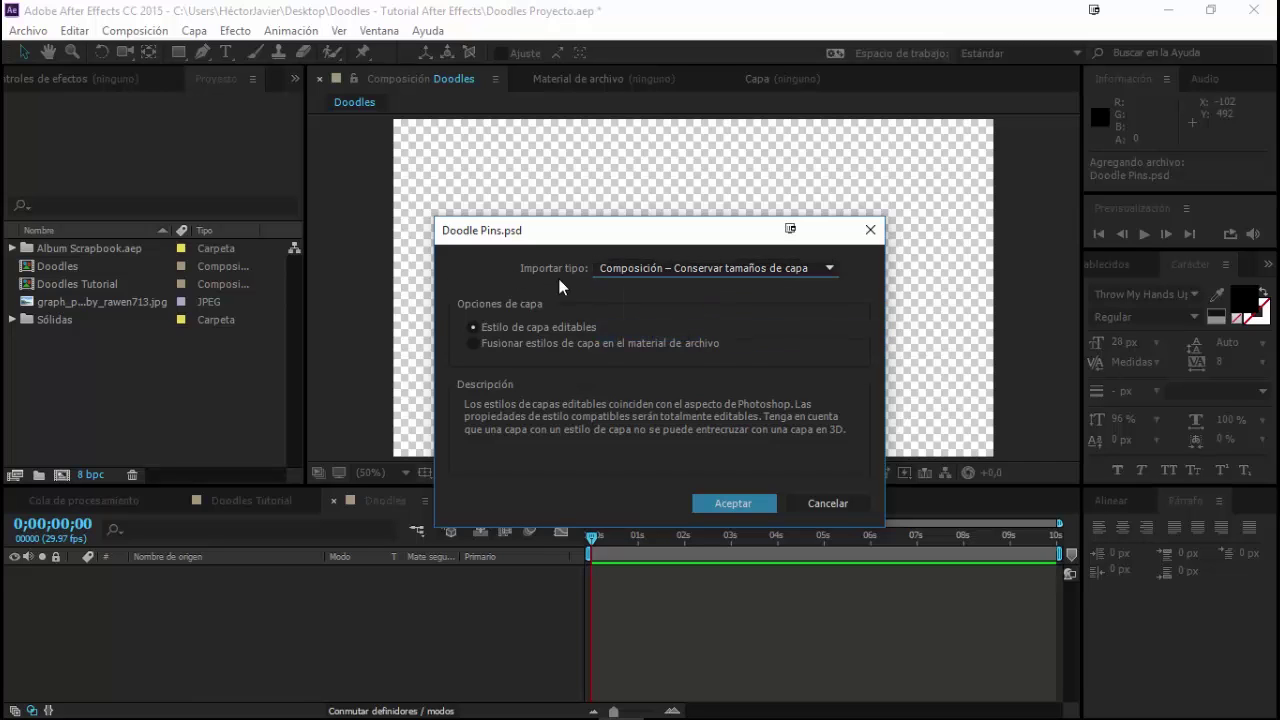
pyautogui.click(600, 268)
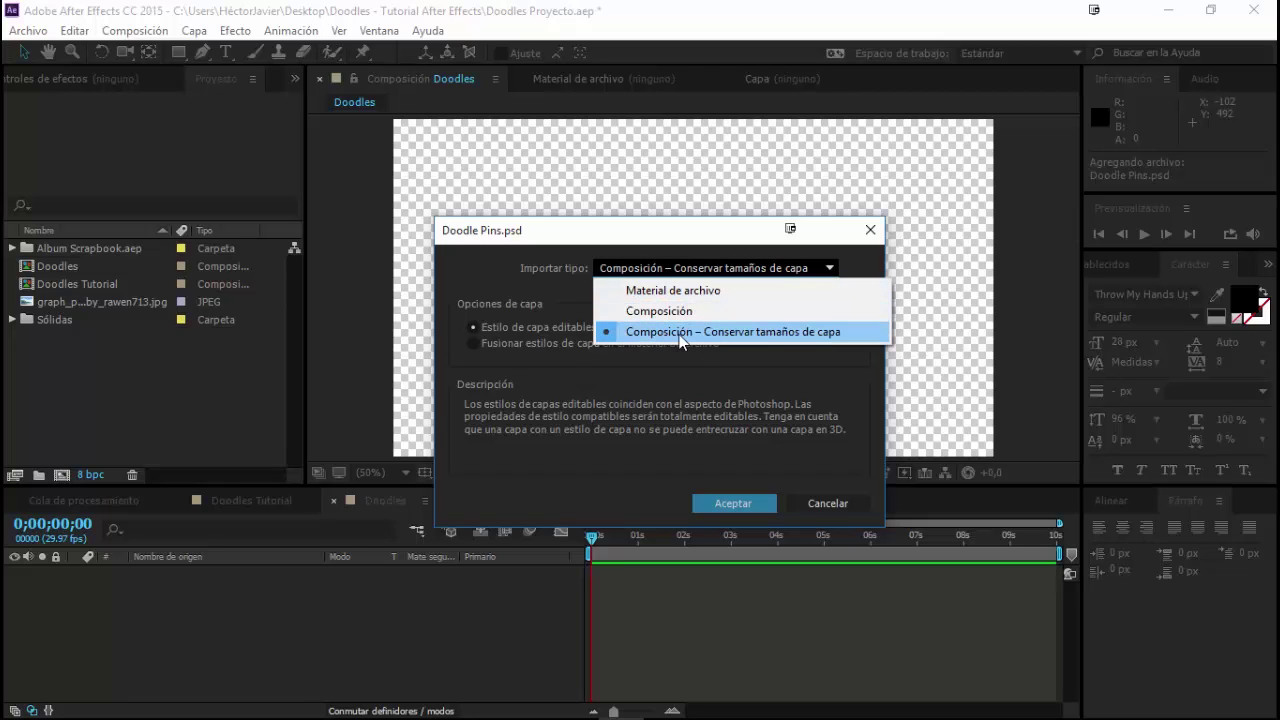
pyautogui.click(790, 330)
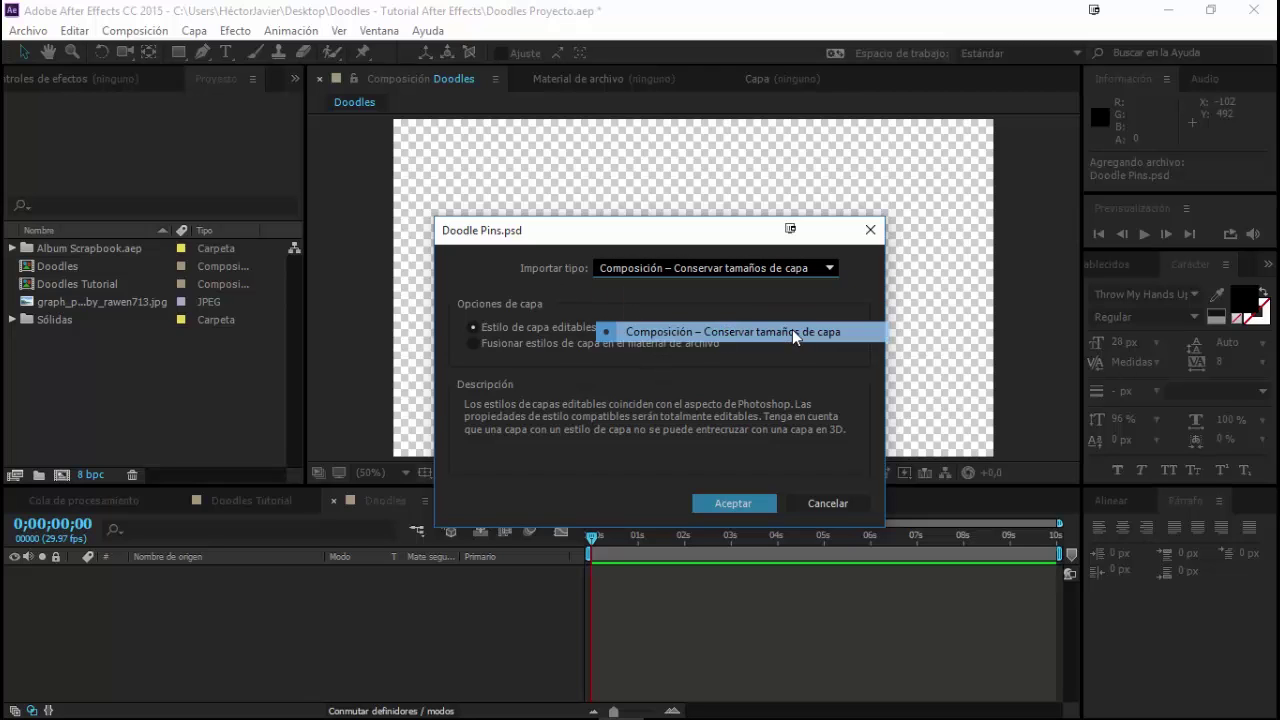
pyautogui.click(473, 328)
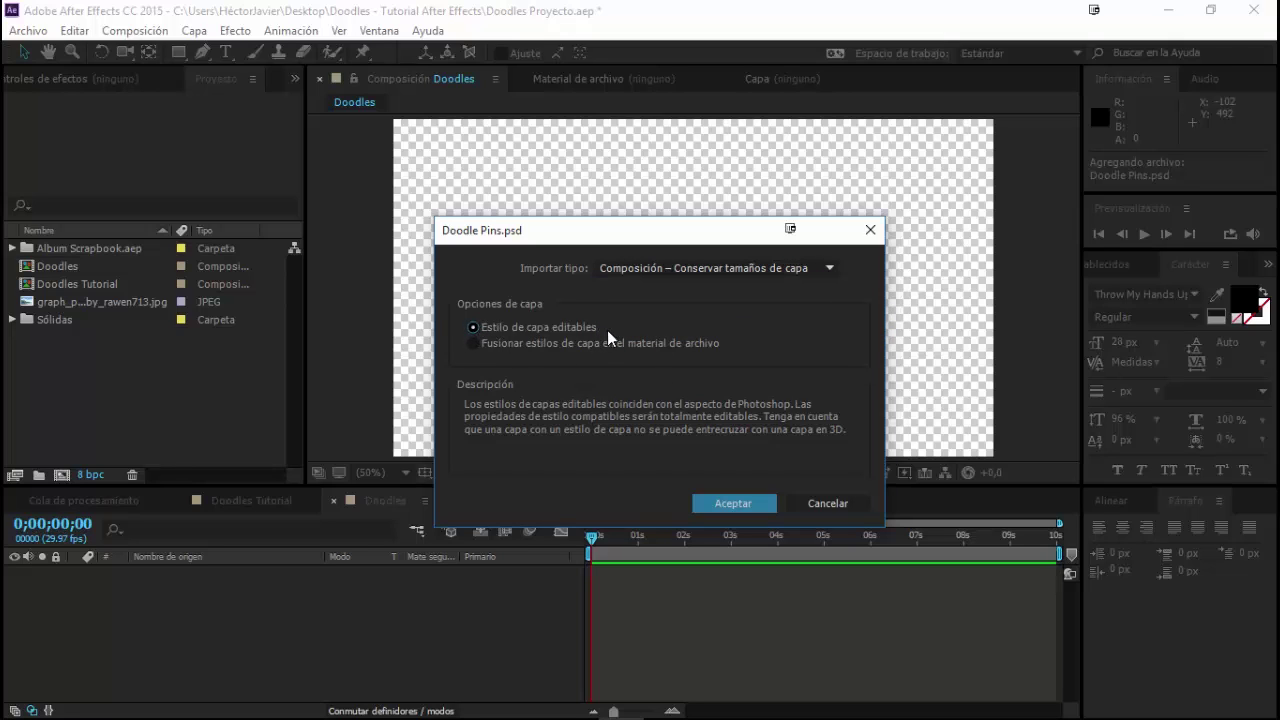
pyautogui.click(475, 345)
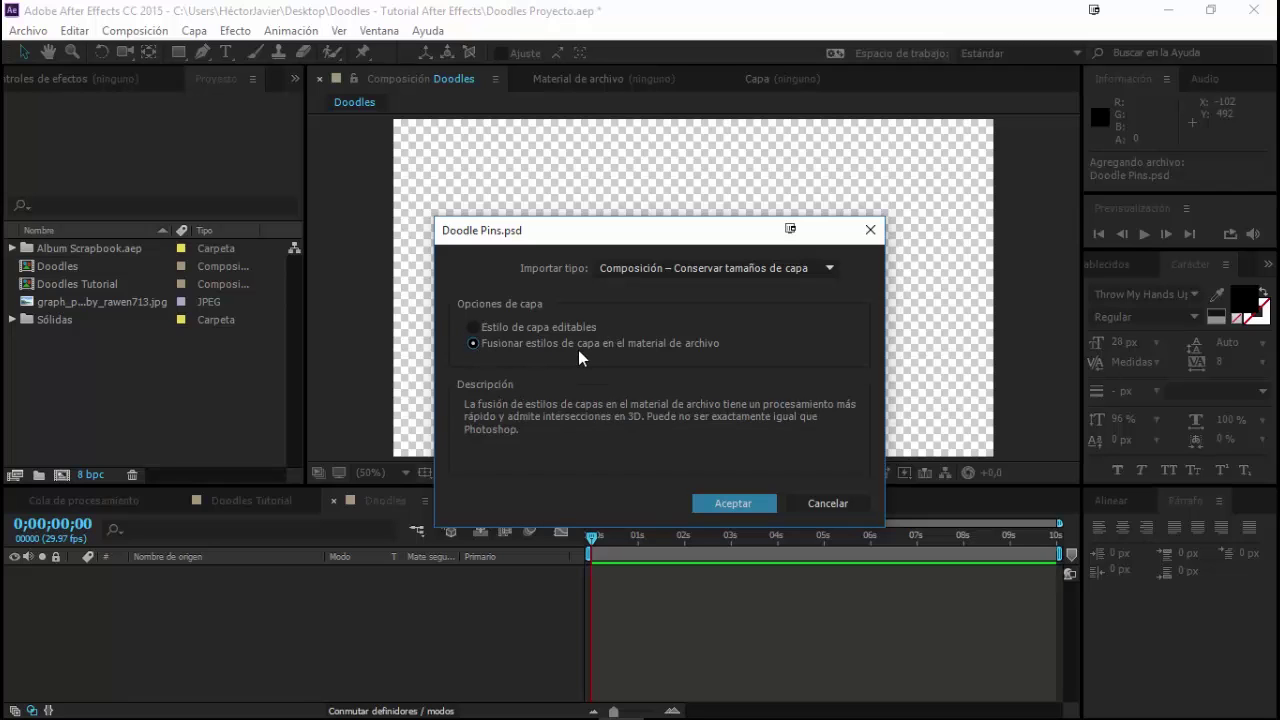
pyautogui.click(483, 325)
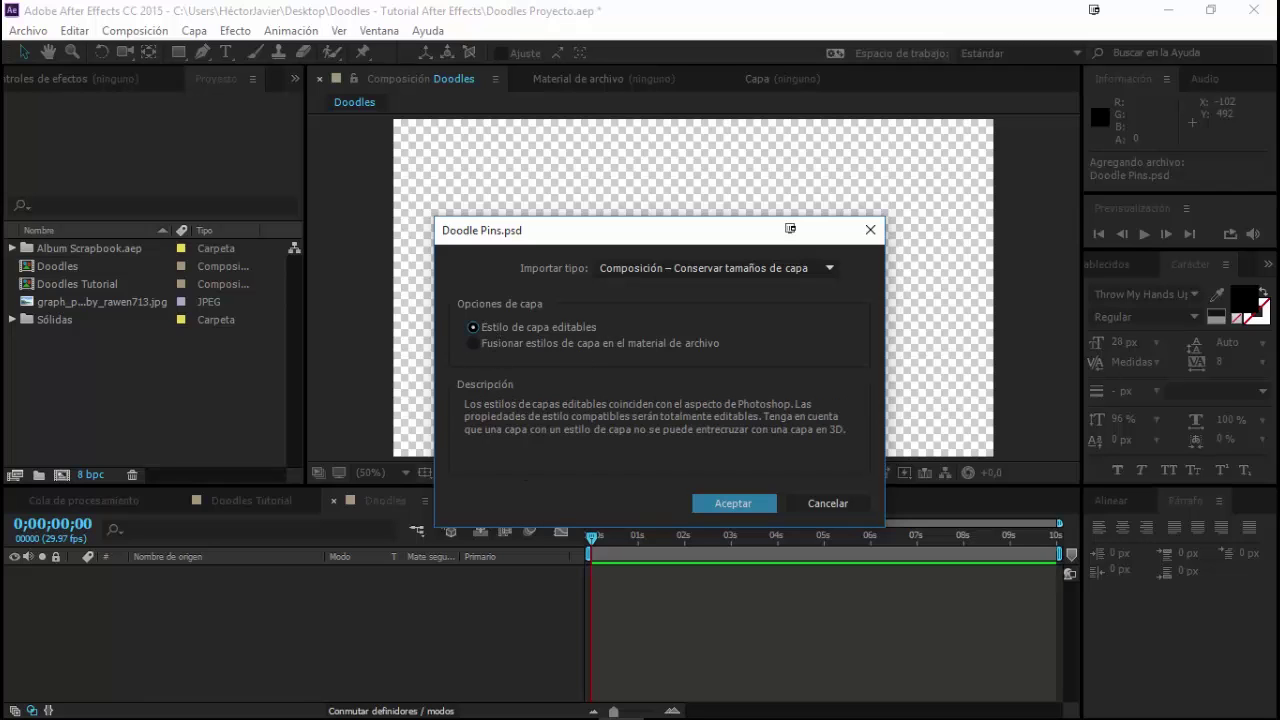
# Check doodle layers Capa 1–4 in Photoshop, then return to the After Effects import options
pyautogui.click(574, 701)
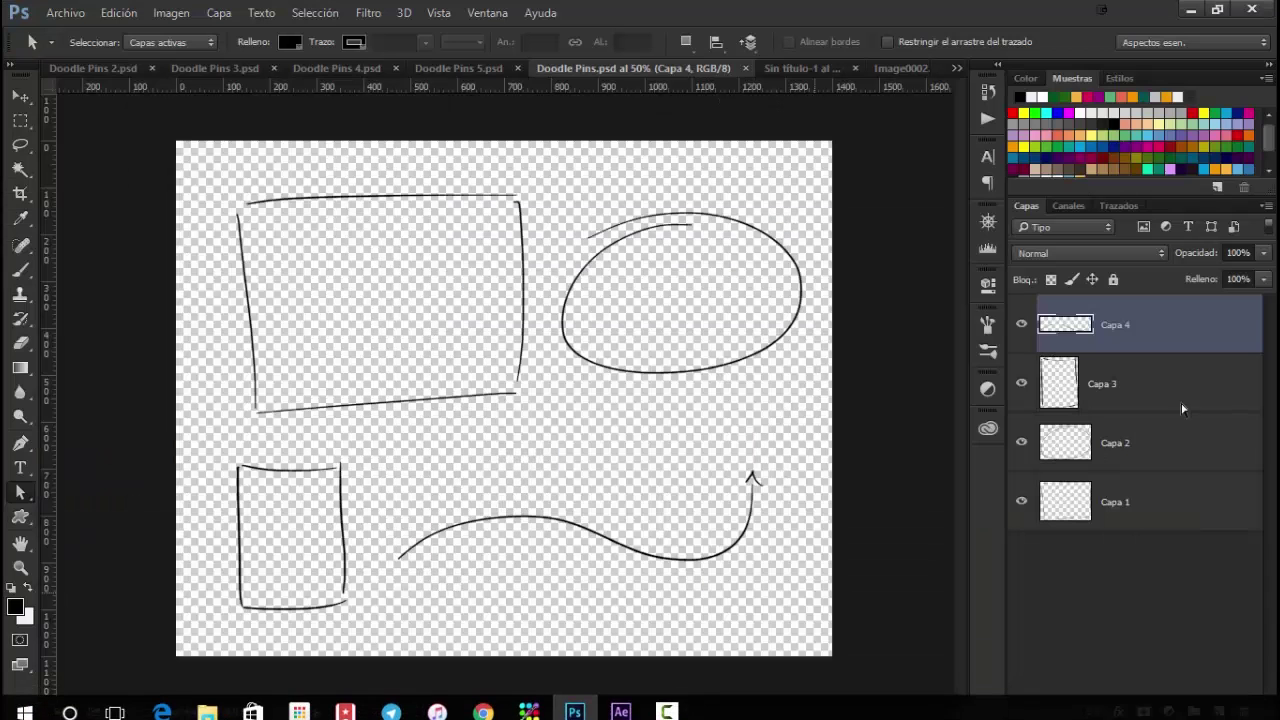
pyautogui.click(1151, 405)
pyautogui.click(1141, 458)
pyautogui.click(1143, 500)
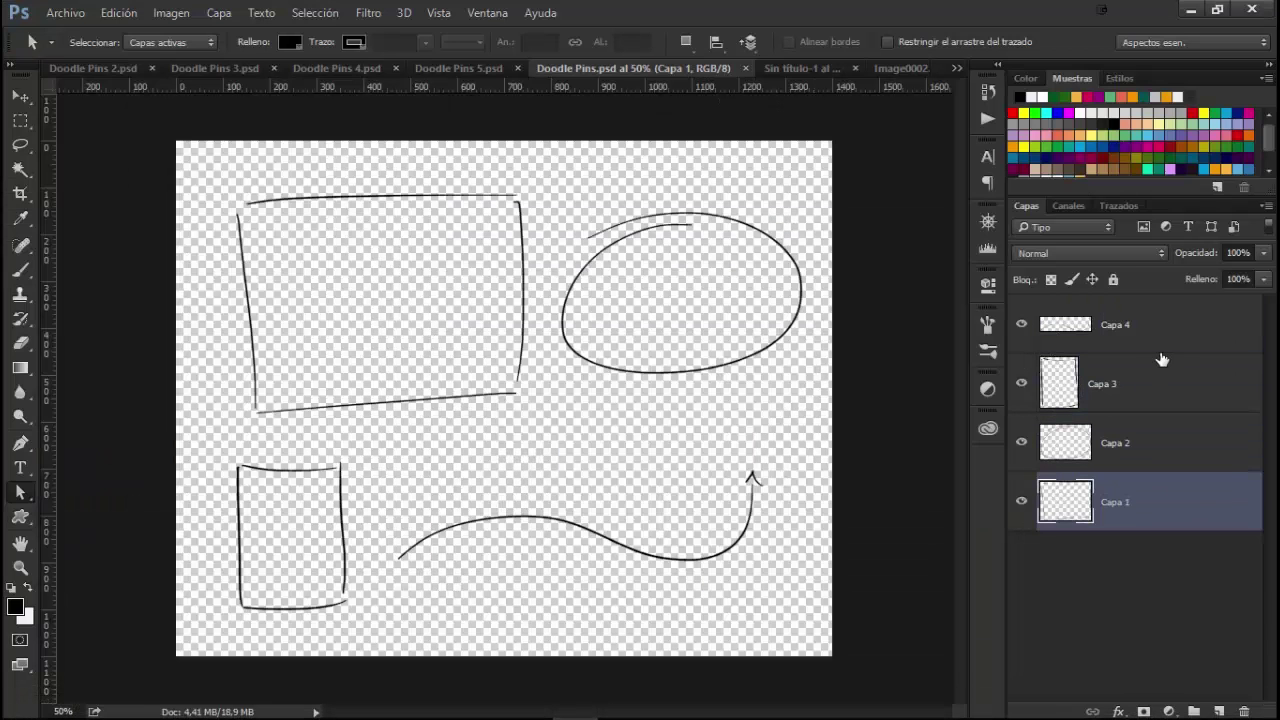
pyautogui.click(1162, 343)
pyautogui.moveTo(400, 715)
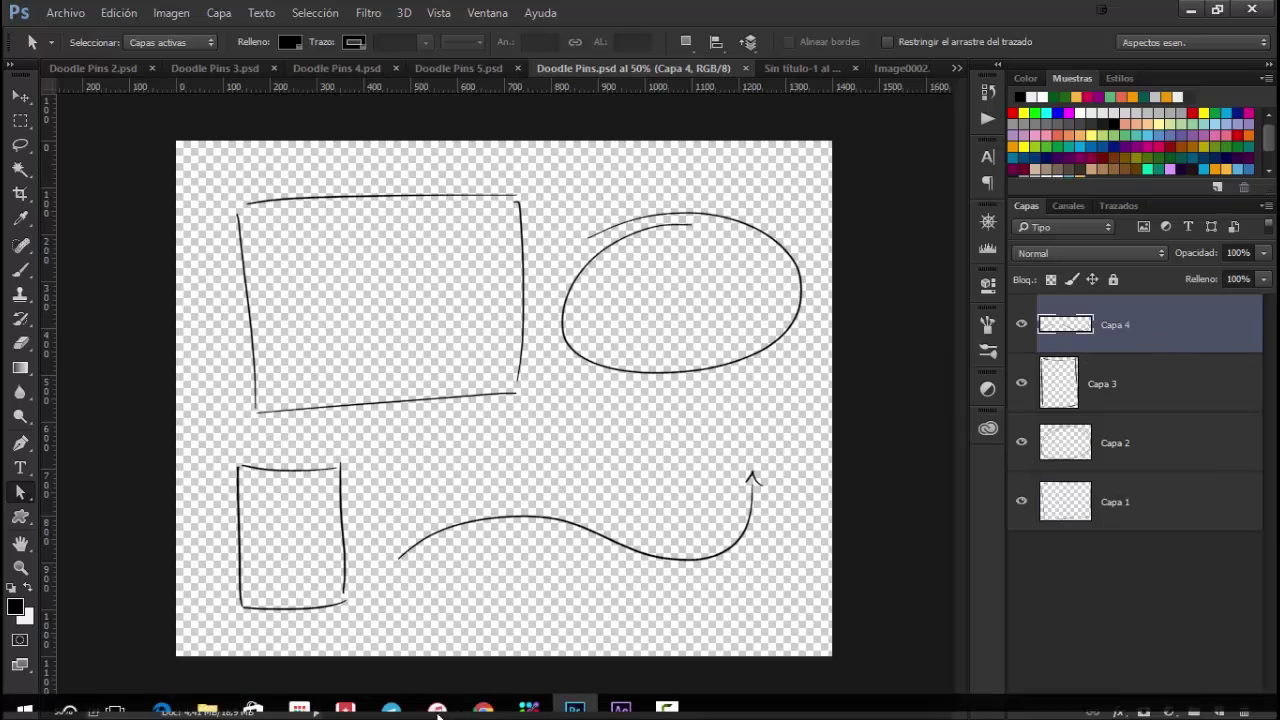
pyautogui.click(622, 703)
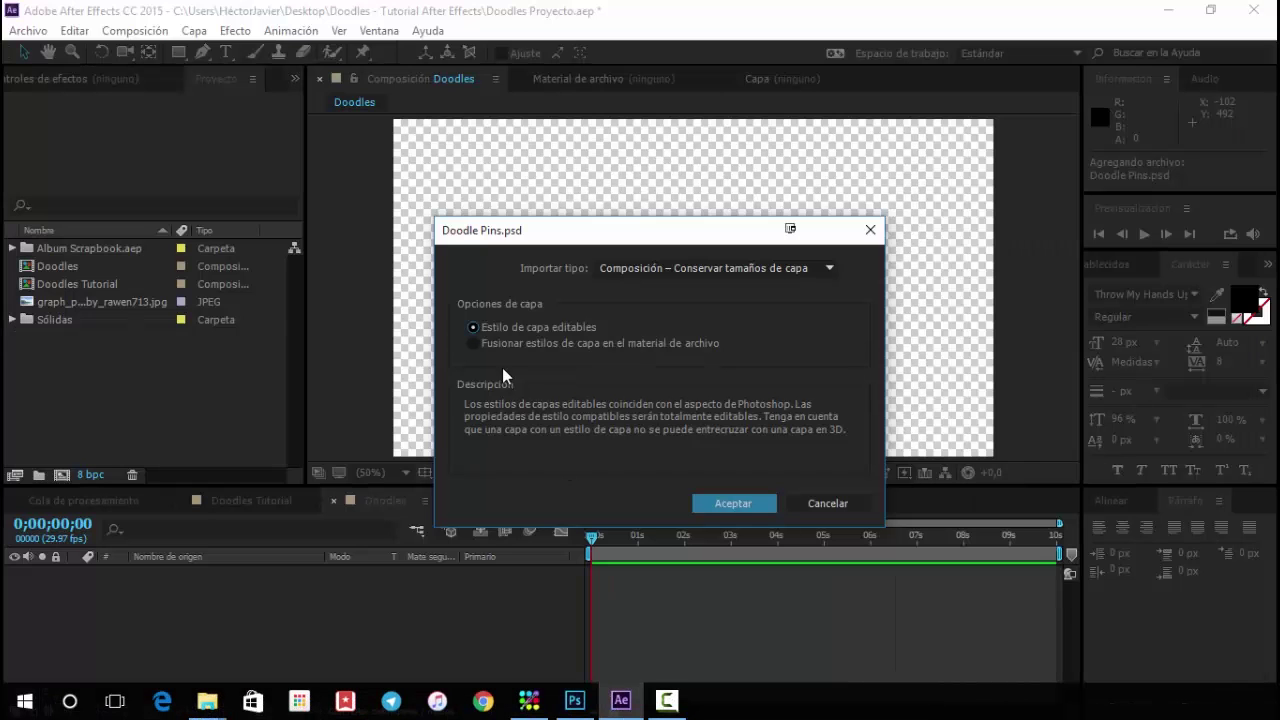
# Confirm the import, open Doodle Pins 6 at 0;00;02;26, and select only the Capa 1 layer
pyautogui.click(733, 503)
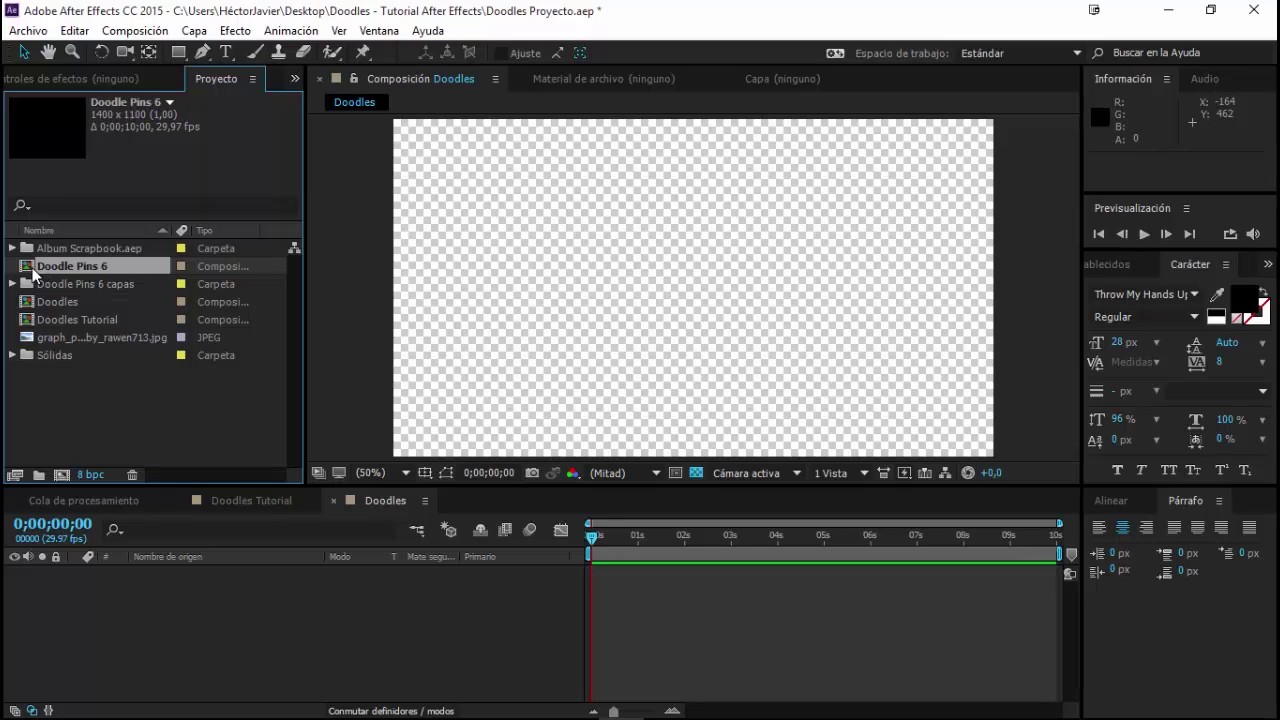
pyautogui.doubleClick(36, 268)
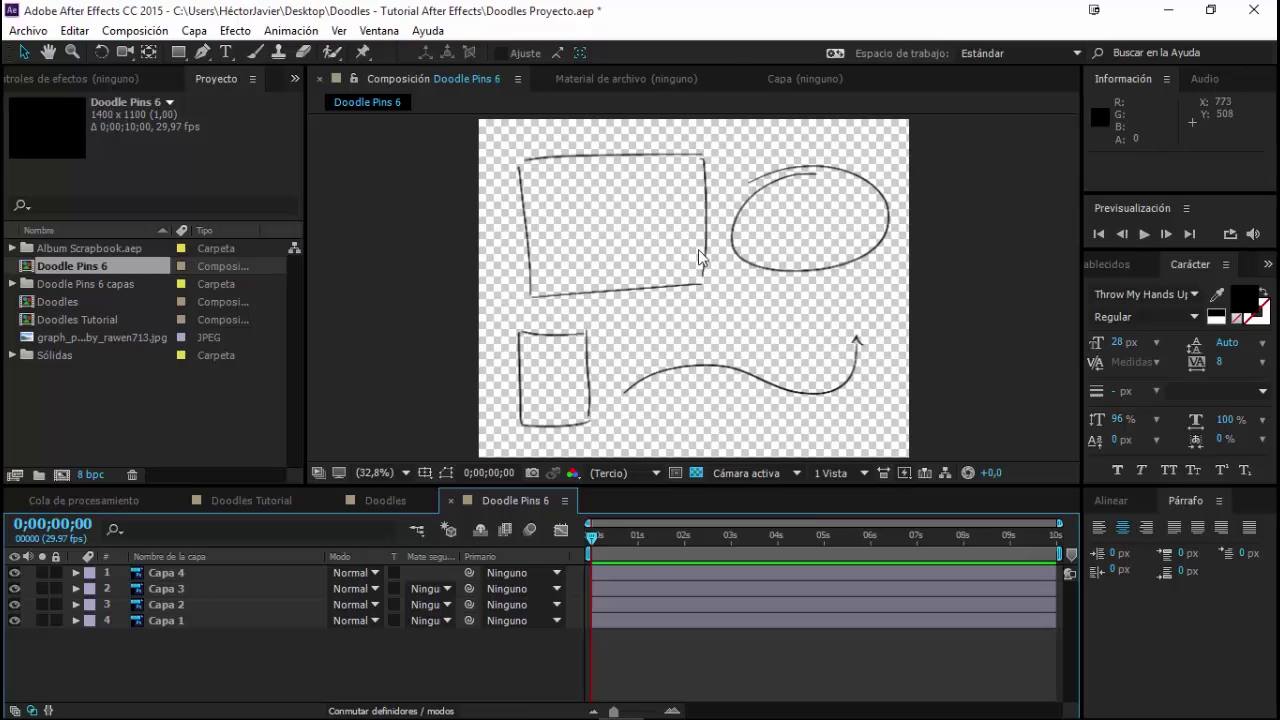
pyautogui.moveTo(593, 534); pyautogui.dragTo(725, 535)
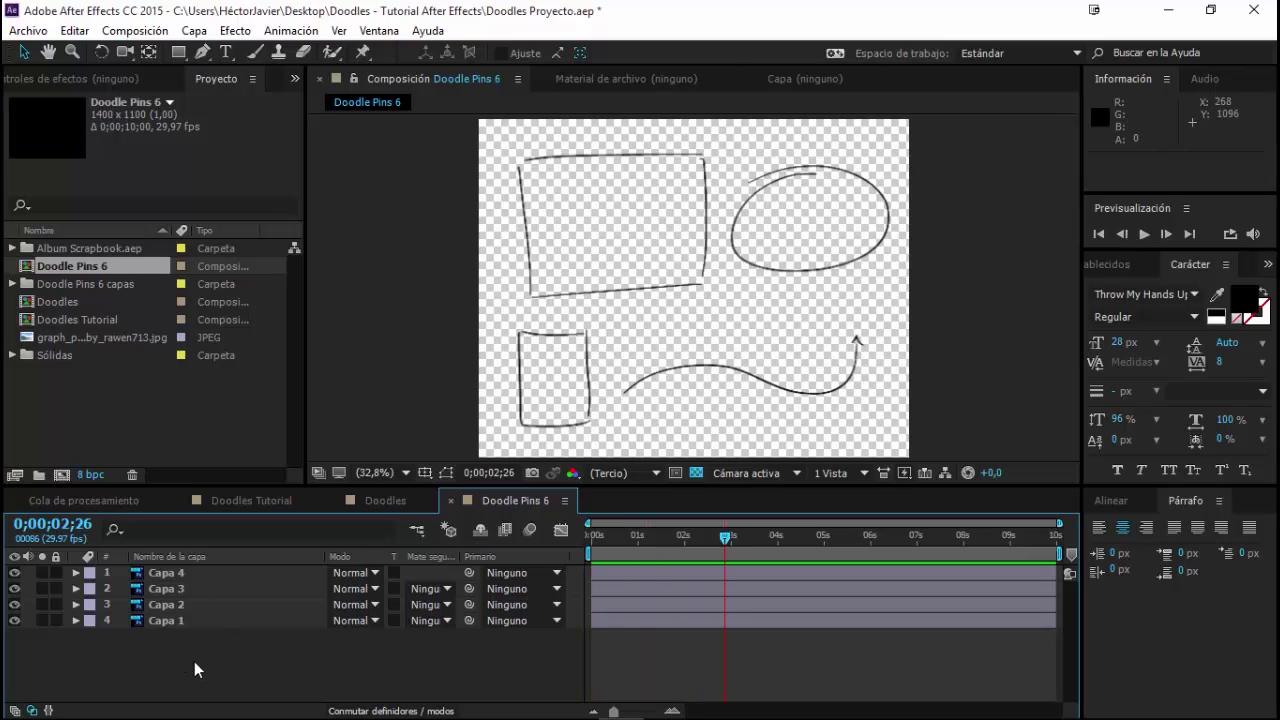
pyautogui.moveTo(171, 660); pyautogui.dragTo(174, 566)
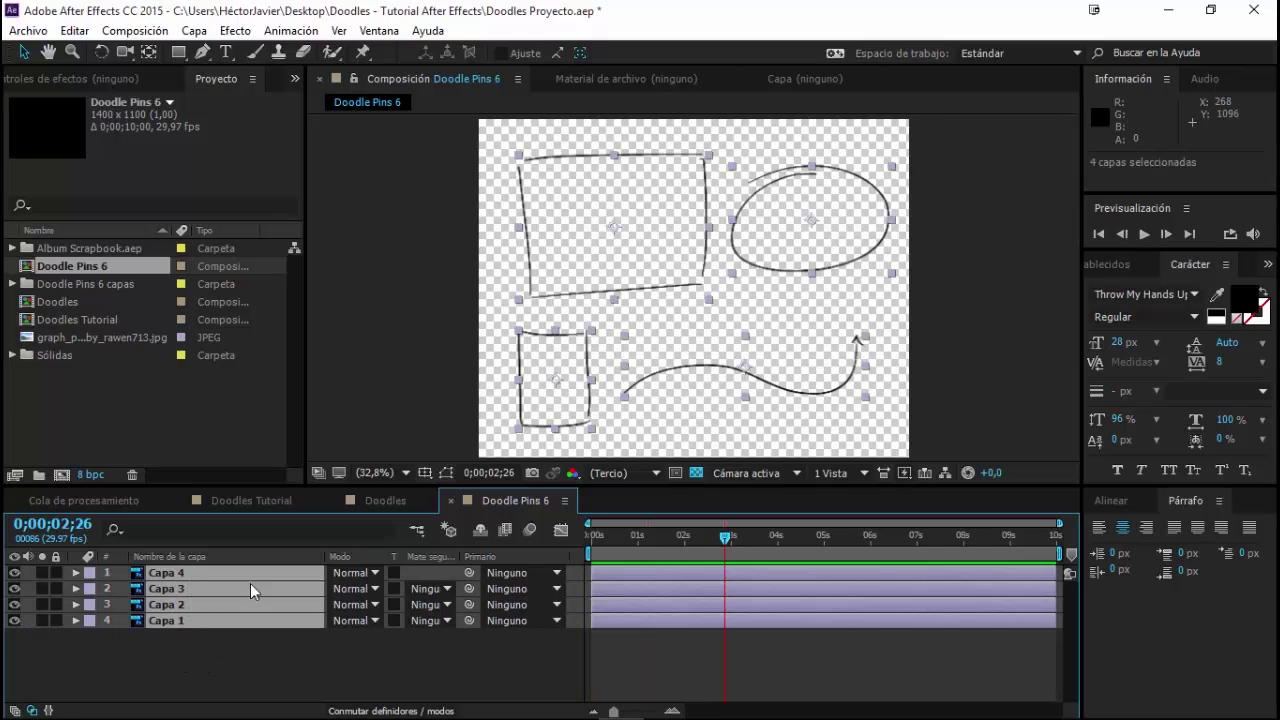
pyautogui.press('F2')
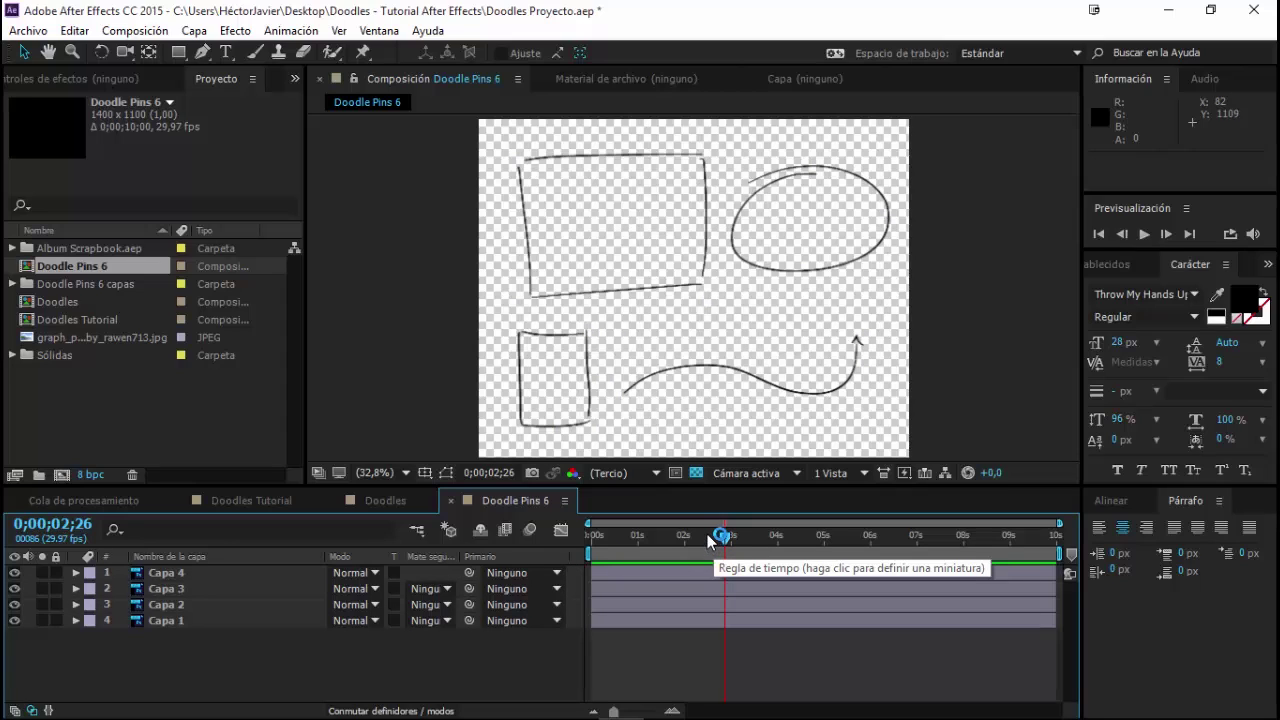
pyautogui.click(206, 620)
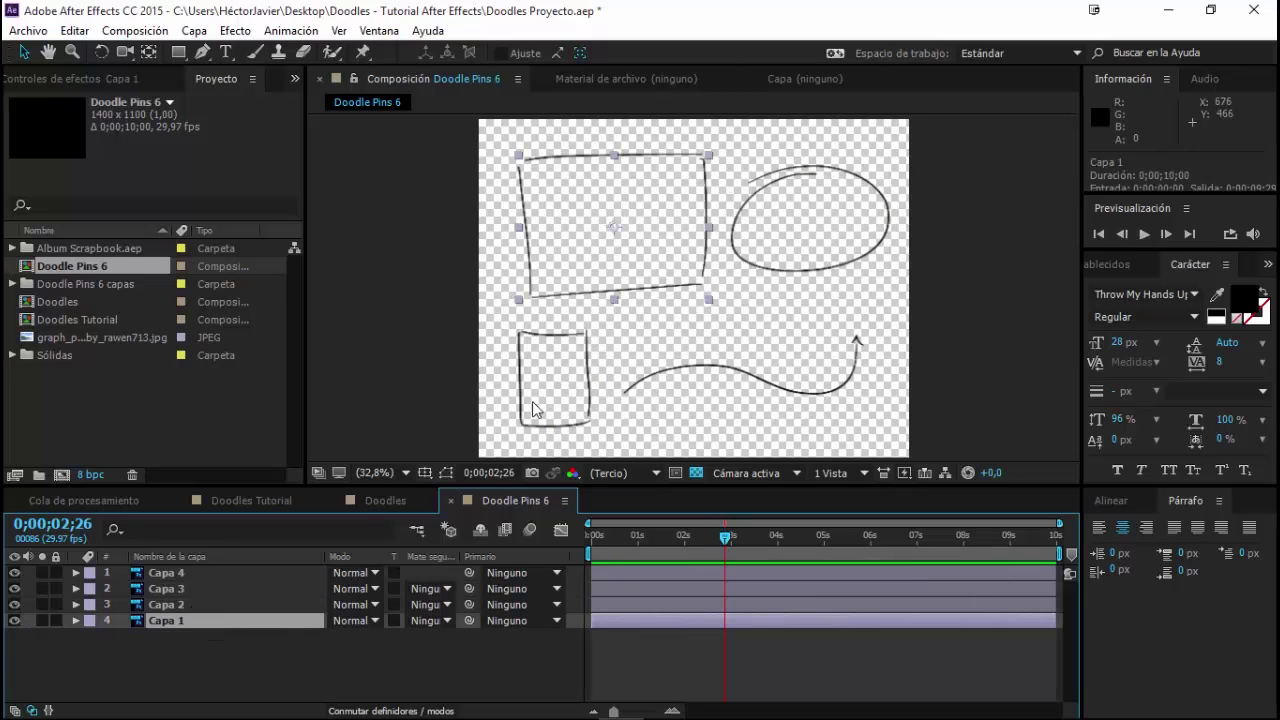
pyautogui.click(265, 501)
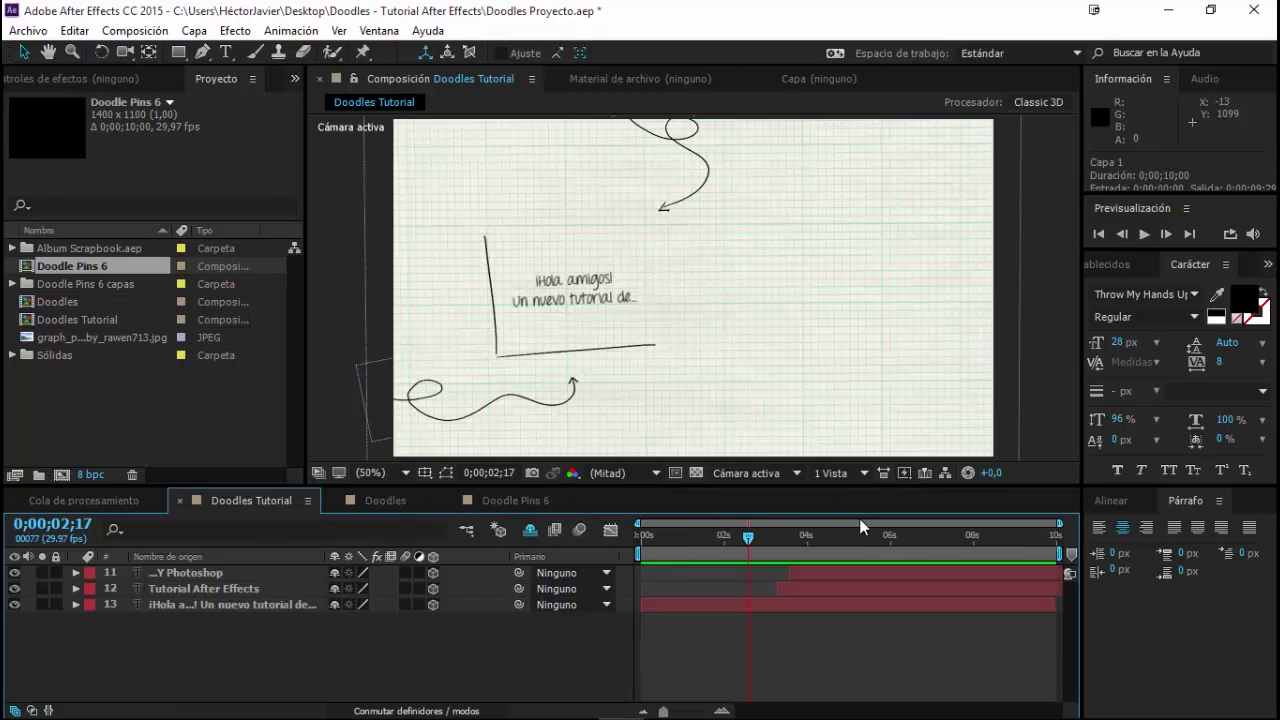
pyautogui.moveTo(746, 541)
pyautogui.mouseDown()
pyautogui.moveTo(687, 537)
pyautogui.moveTo(880, 533)
pyautogui.mouseUp()
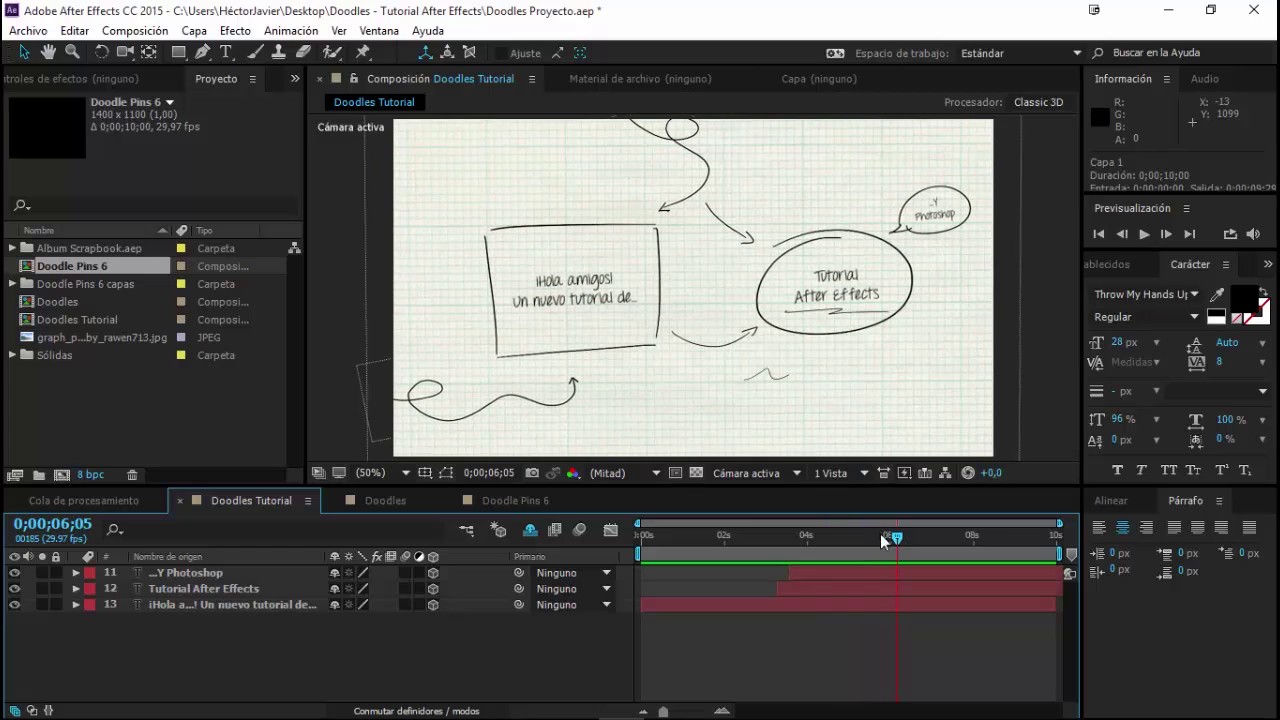
pyautogui.click(531, 502)
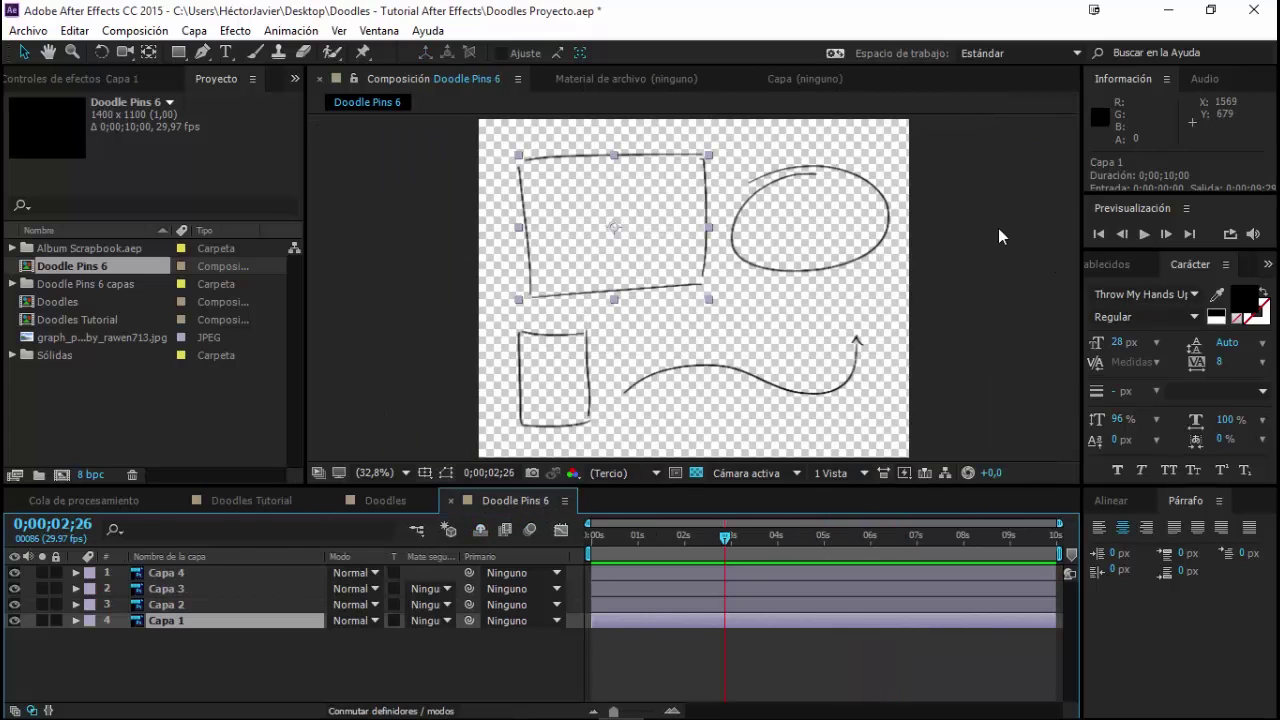
pyautogui.click(1110, 265)
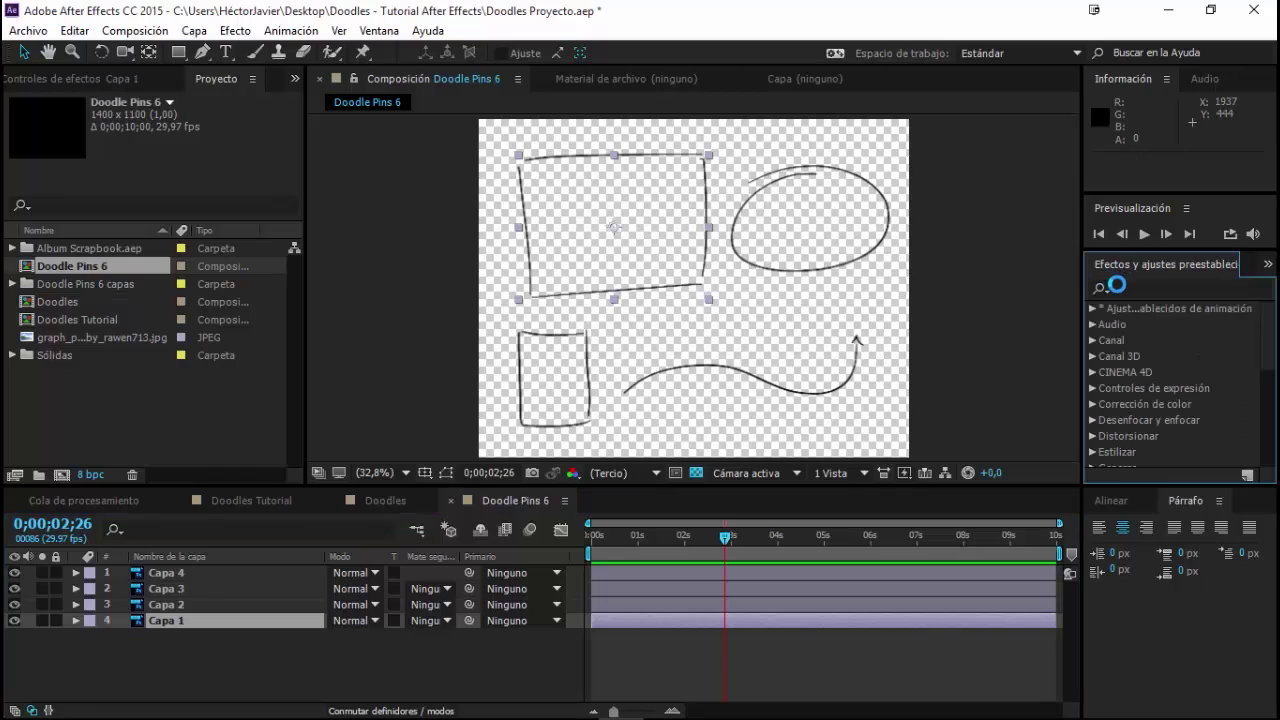
# Apply Efecto > Generar > Trazo to the Capa 1 layer
pyautogui.click(1131, 288)
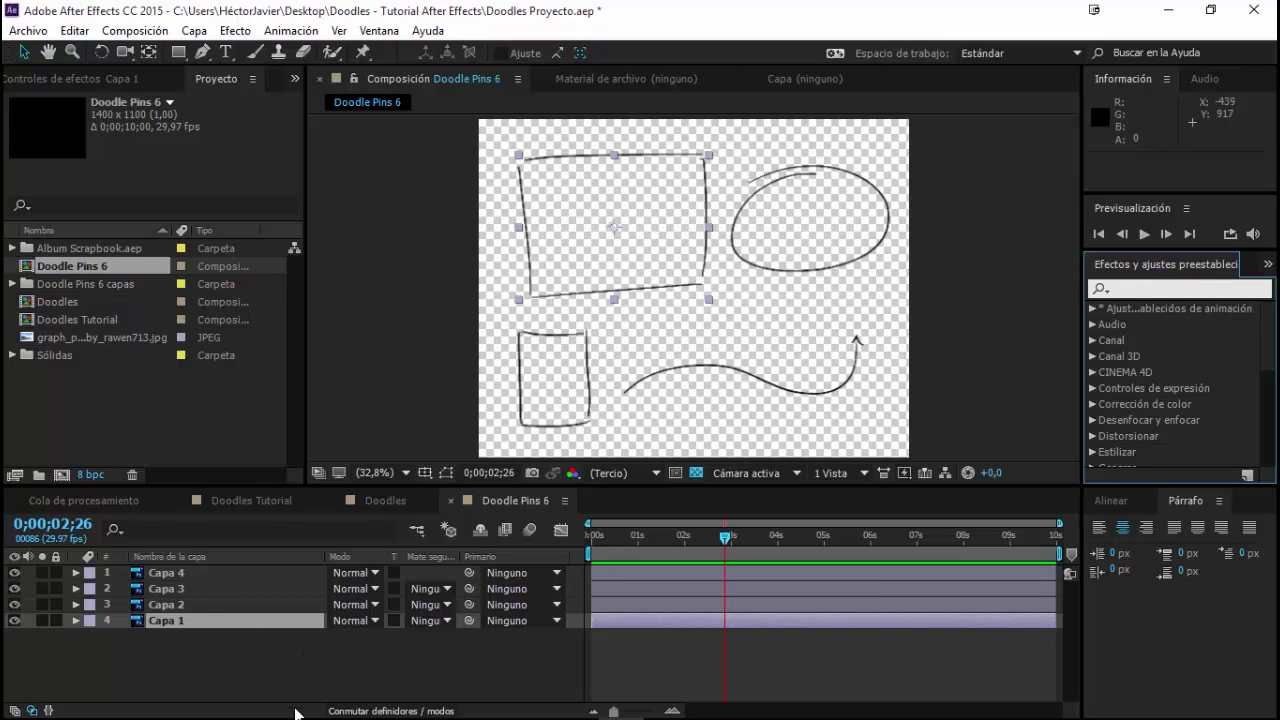
pyautogui.click(199, 643)
pyautogui.click(159, 621)
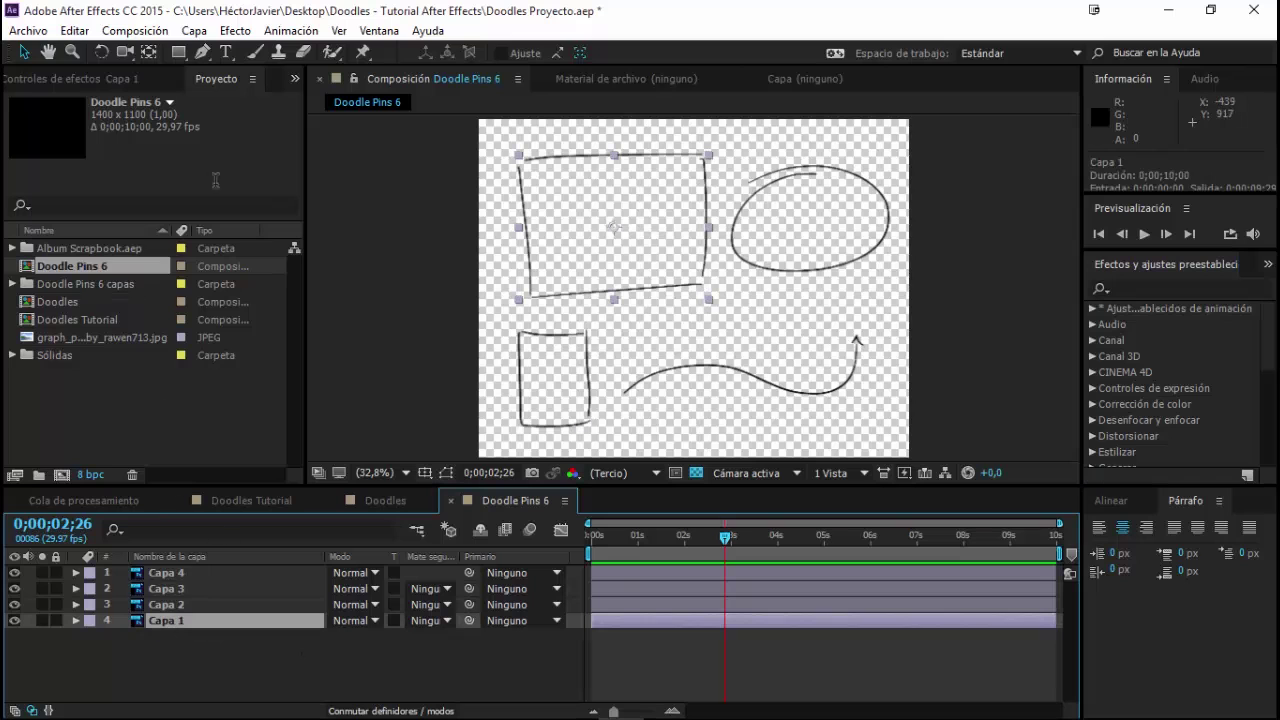
pyautogui.click(236, 31)
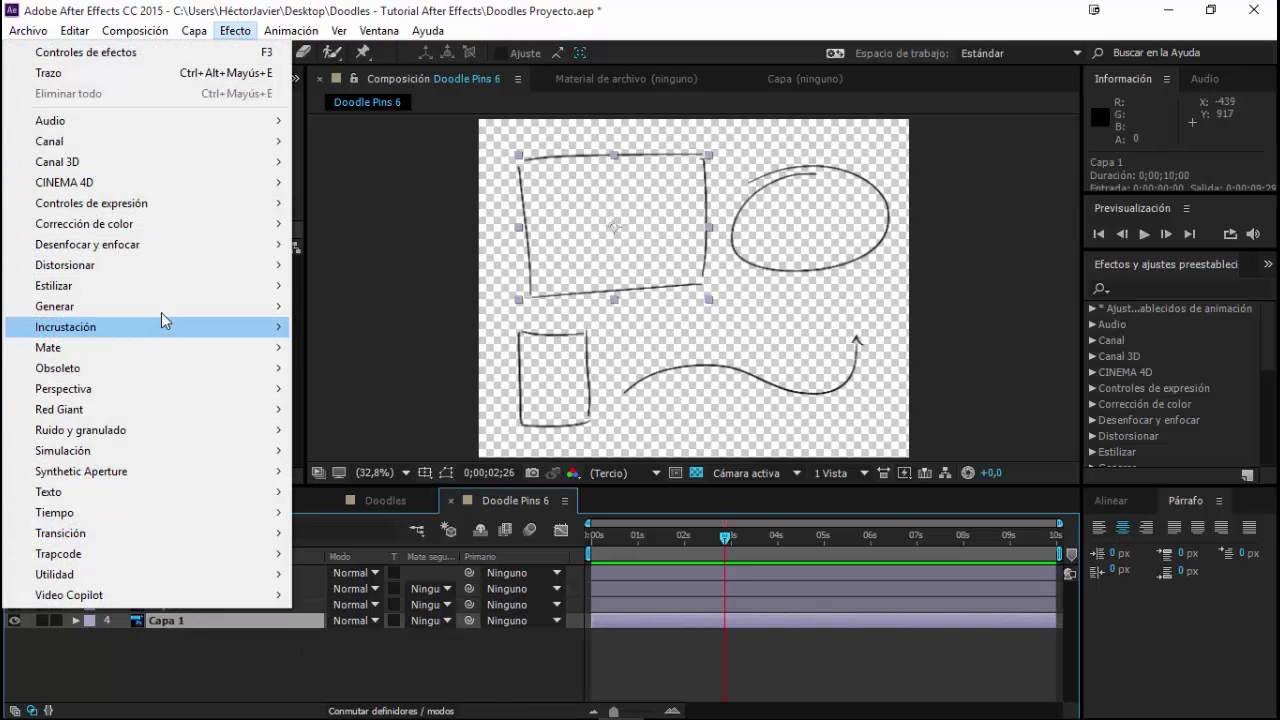
pyautogui.moveTo(163, 310)
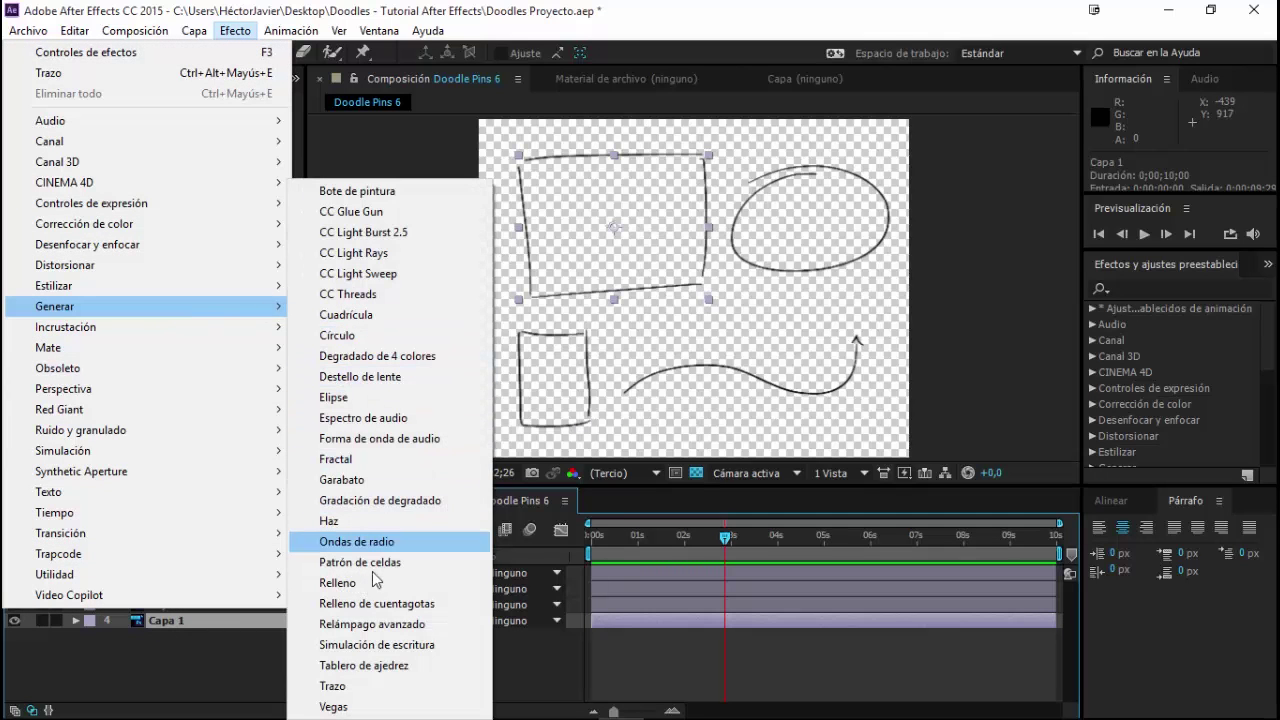
pyautogui.click(335, 686)
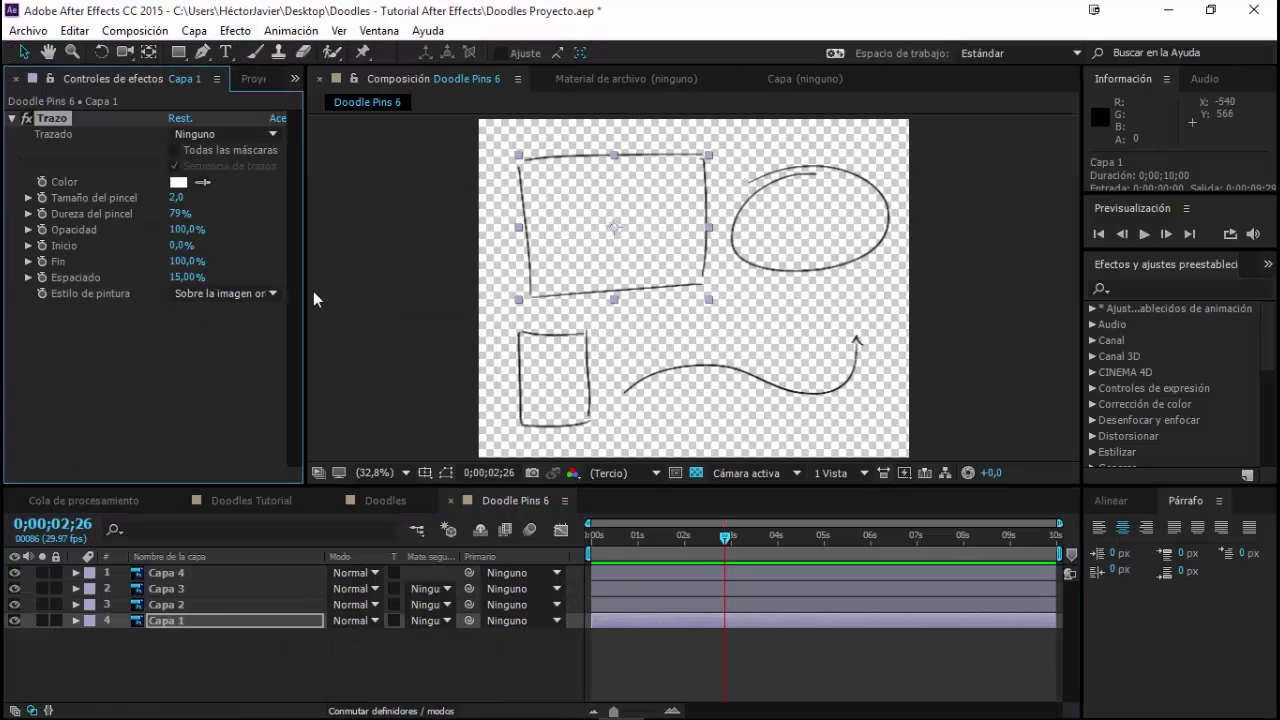
pyautogui.click(202, 54)
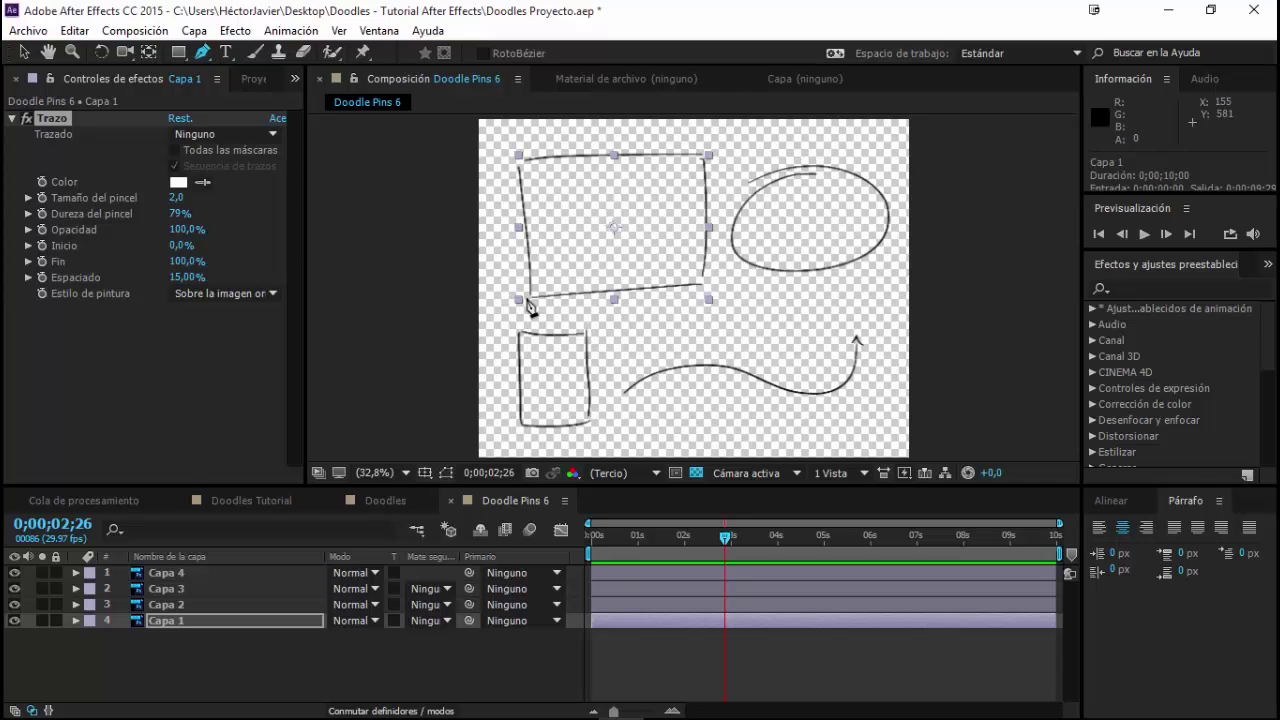
# Zoom to full size and start the mask at the rectangle's top-left corner, curving to the bottom-left
pyautogui.press('/')
pyautogui.press('h')
pyautogui.moveTo(509, 243); pyautogui.dragTo(835, 418)
pyautogui.press('g')
pyautogui.scroll(-1, 614, 349)
pyautogui.scroll(-1, 522, 313)
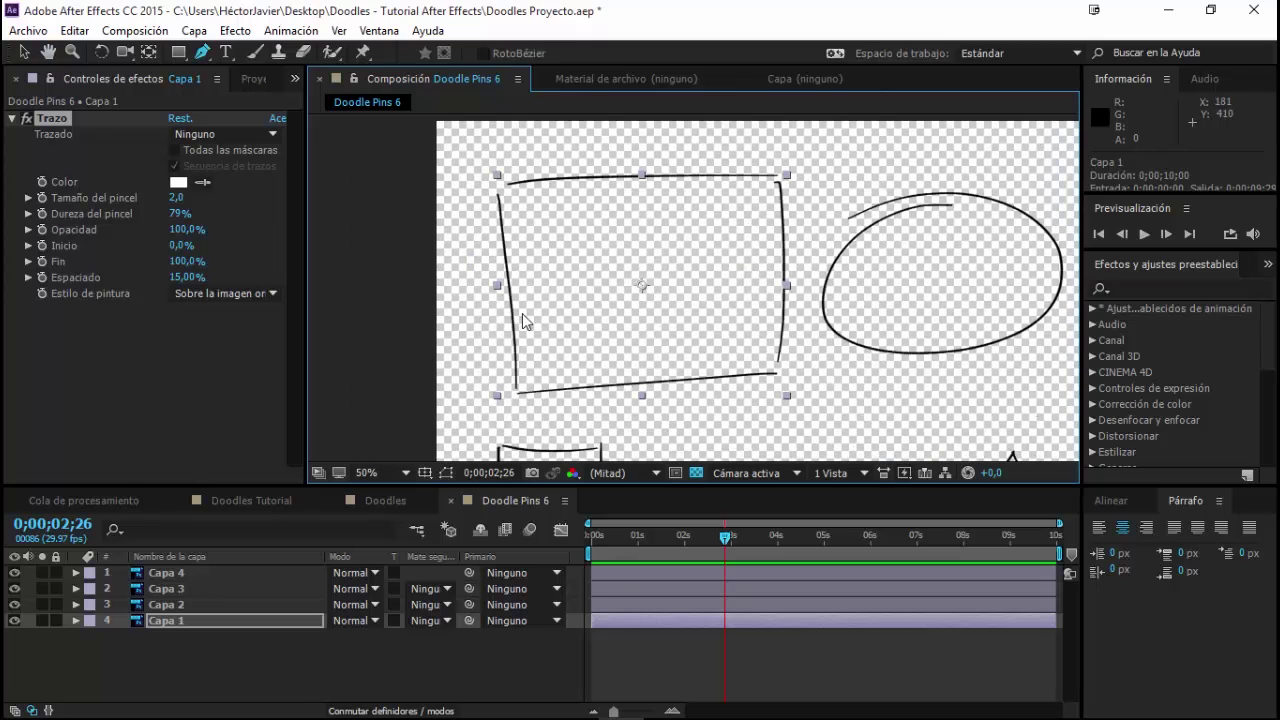
pyautogui.scroll(2, 490, 204)
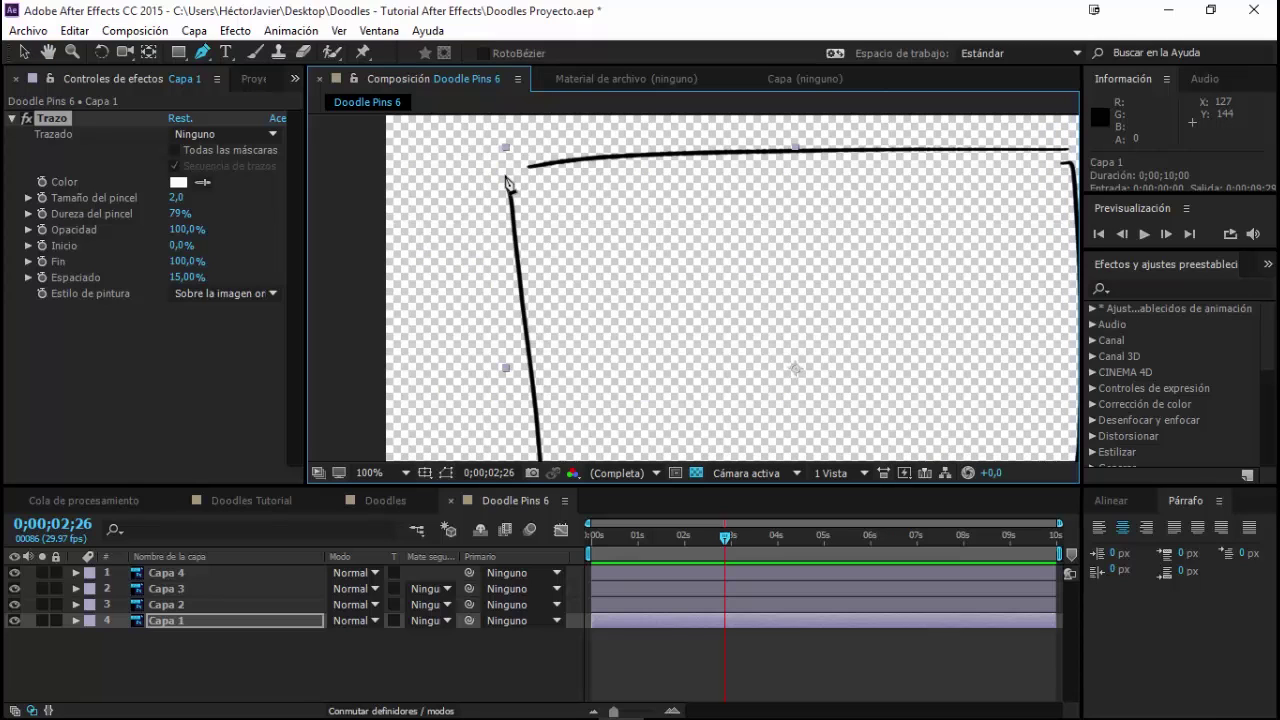
pyautogui.moveTo(505, 175); pyautogui.dragTo(517, 243)
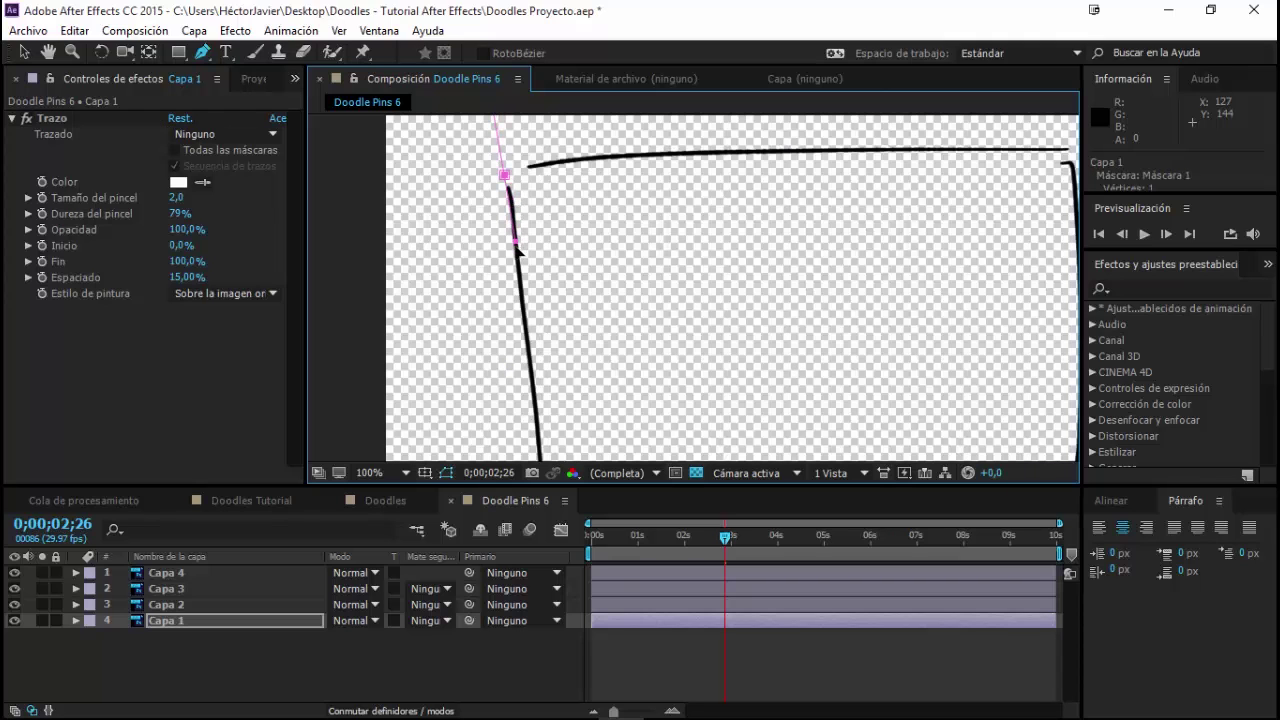
pyautogui.scroll(-2, 517, 249)
pyautogui.moveTo(530, 406); pyautogui.dragTo(548, 360)
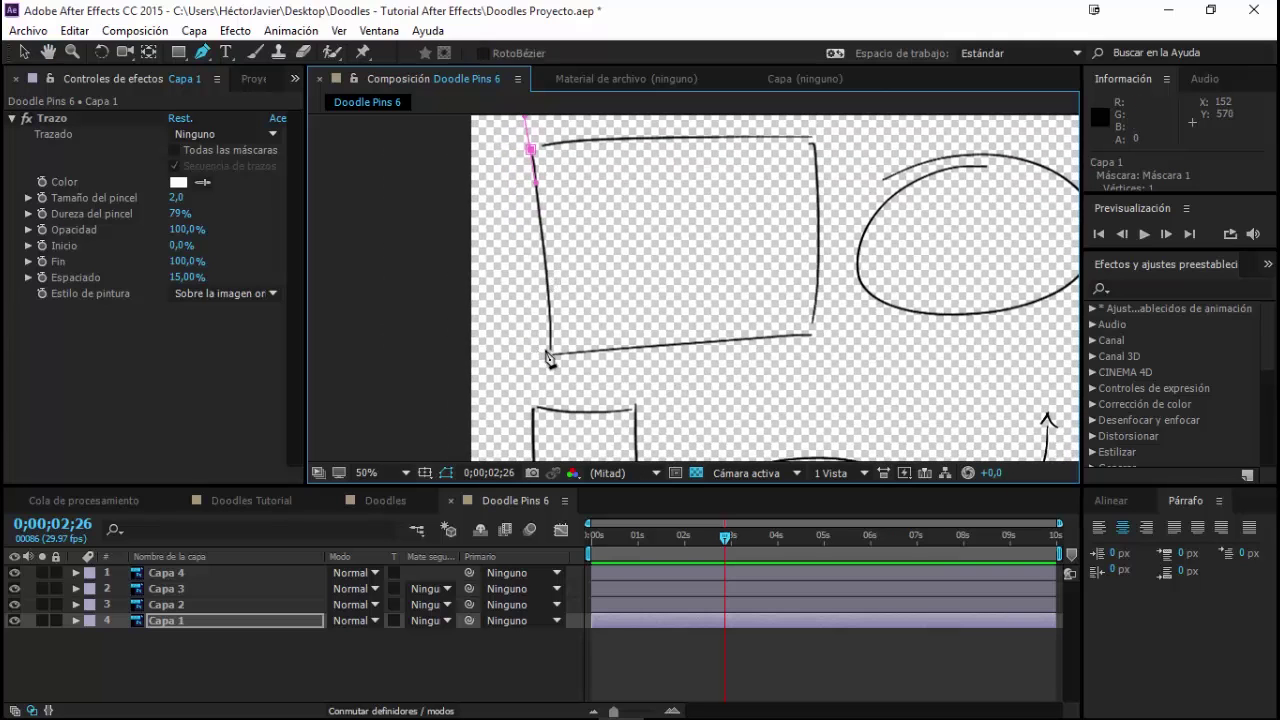
pyautogui.scroll(2, 548, 362)
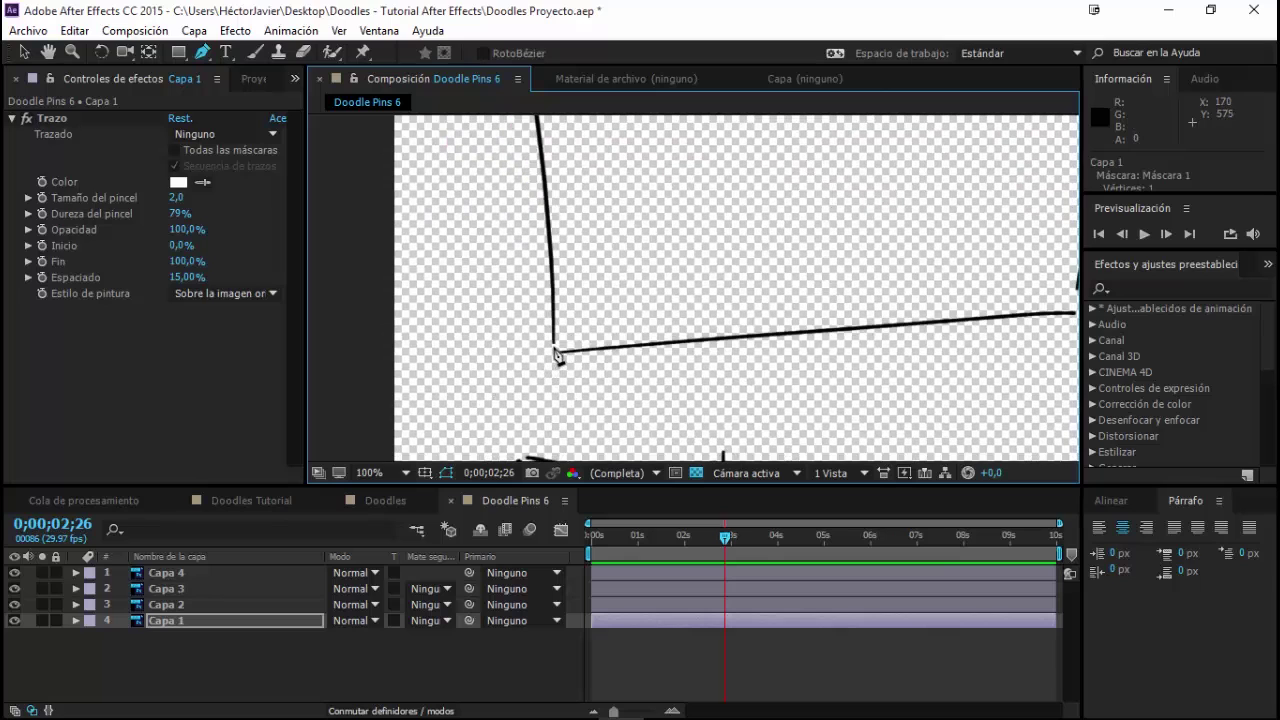
pyautogui.moveTo(554, 351); pyautogui.dragTo(547, 433)
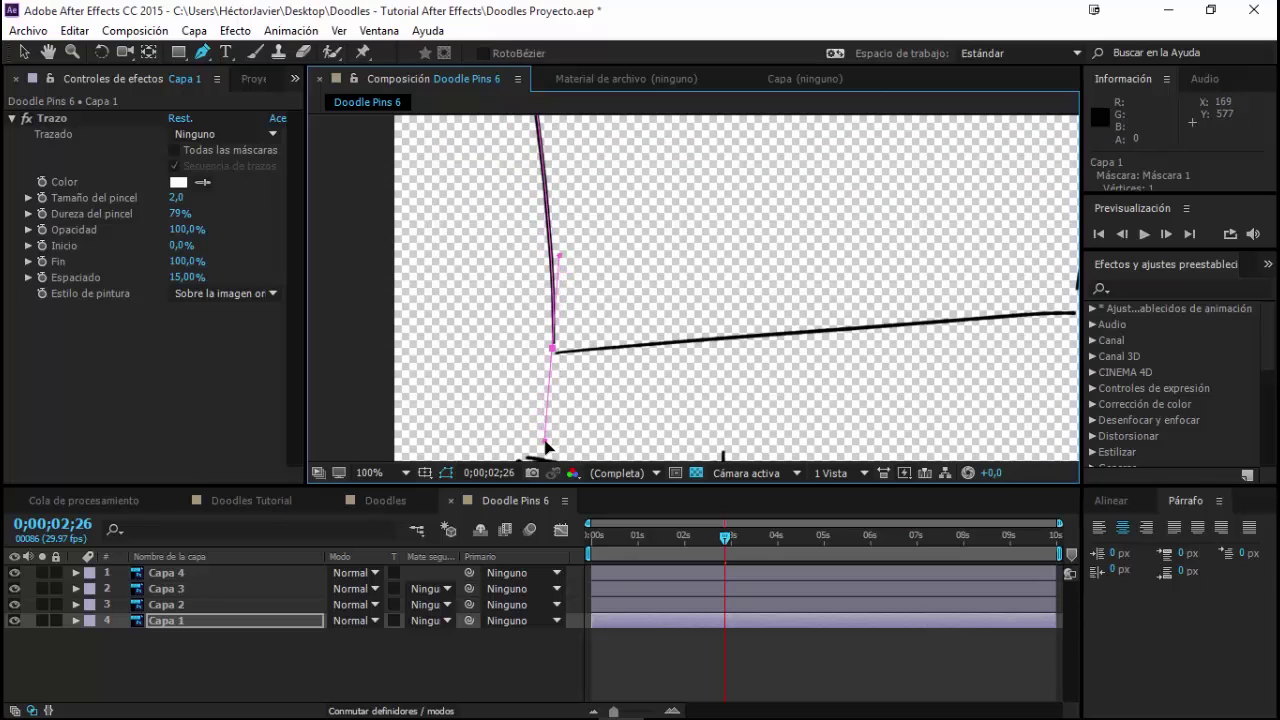
# Add a mask point partway down the left edge and move the stray point up to the corner
pyautogui.moveTo(571, 128); pyautogui.dragTo(575, 388)
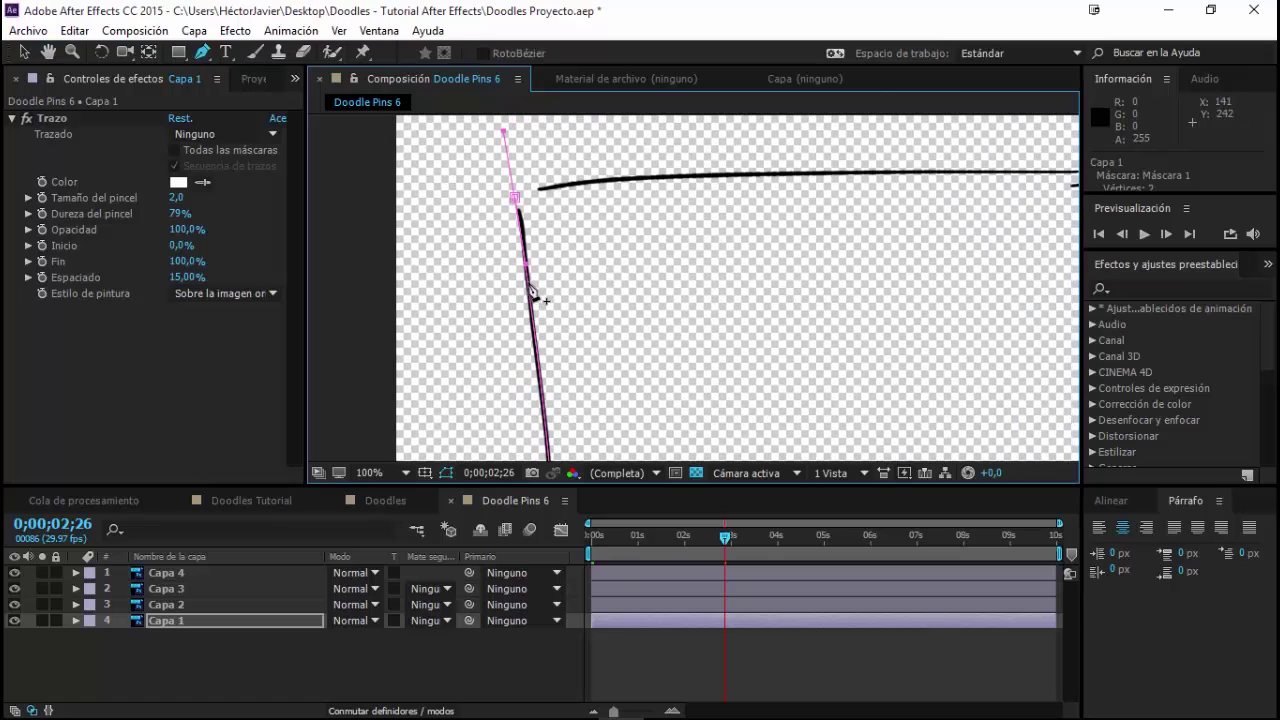
pyautogui.click(525, 232)
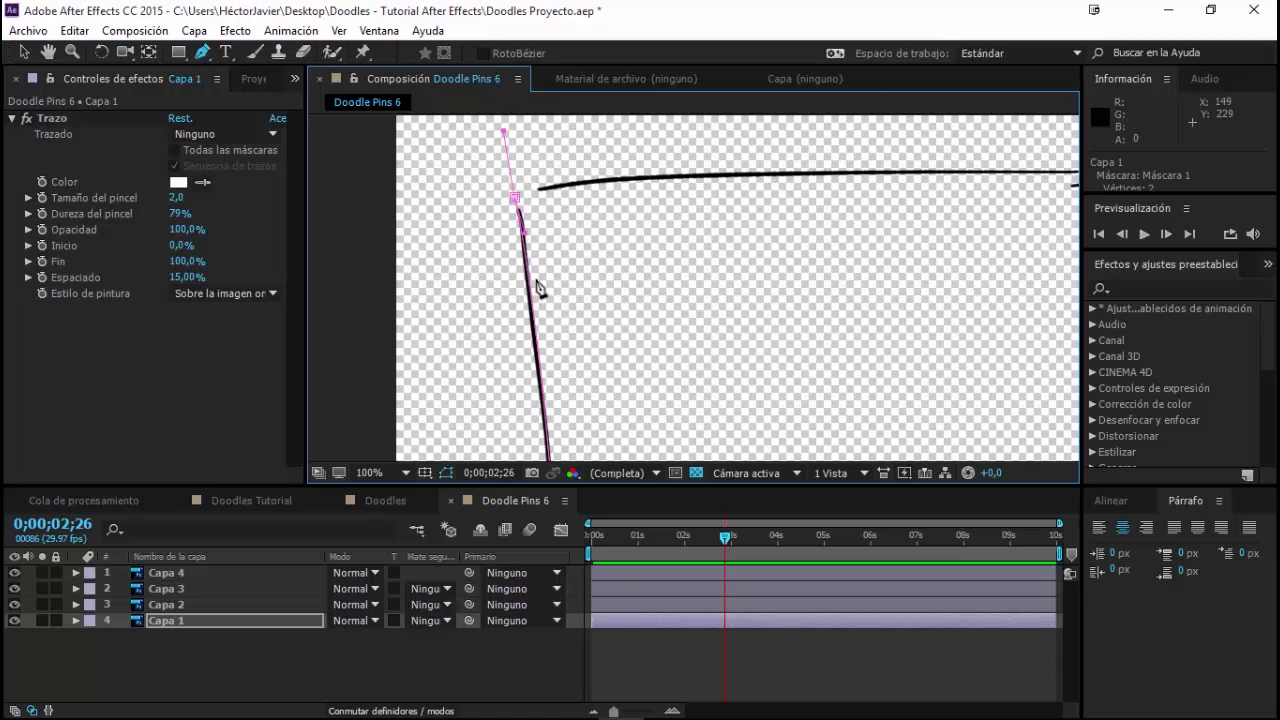
pyautogui.scroll(-2, 531, 286)
pyautogui.scroll(-2, 586, 243)
pyautogui.scroll(-2, 566, 355)
pyautogui.scroll(2, 566, 357)
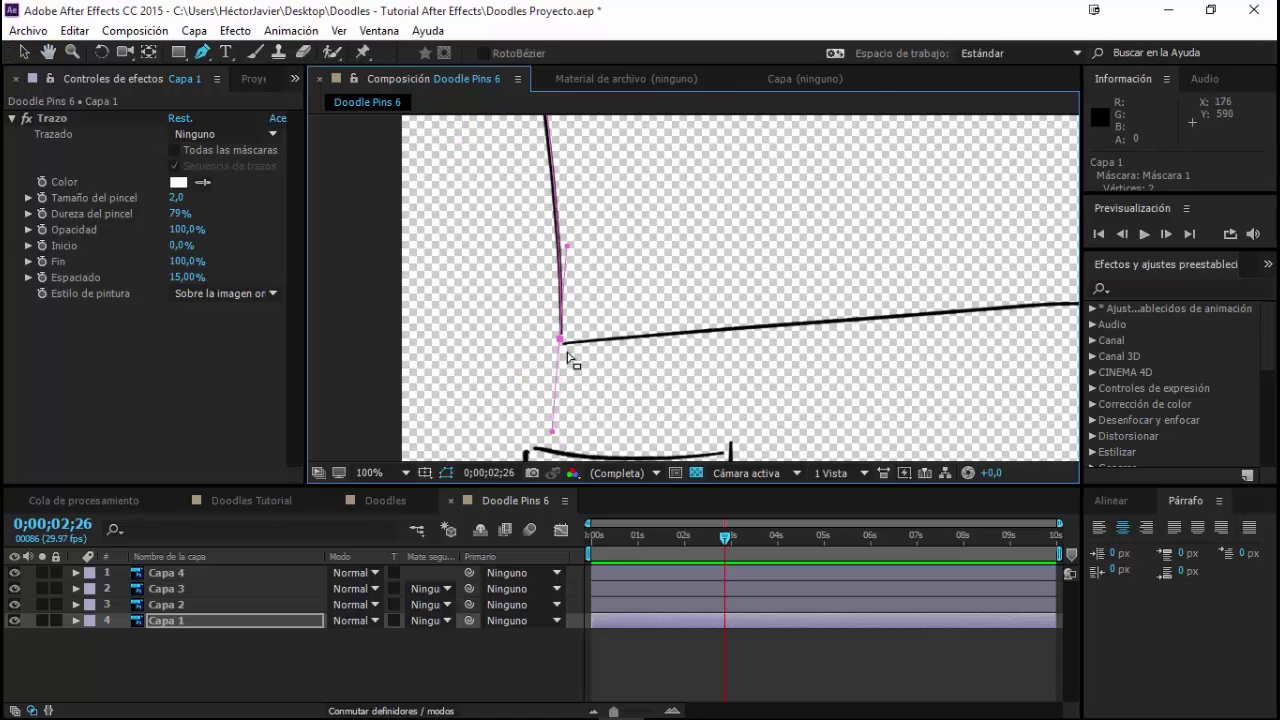
pyautogui.scroll(2, 560, 370)
pyautogui.moveTo(586, 277); pyautogui.dragTo(586, 157)
pyautogui.moveTo(546, 380); pyautogui.dragTo(545, 203)
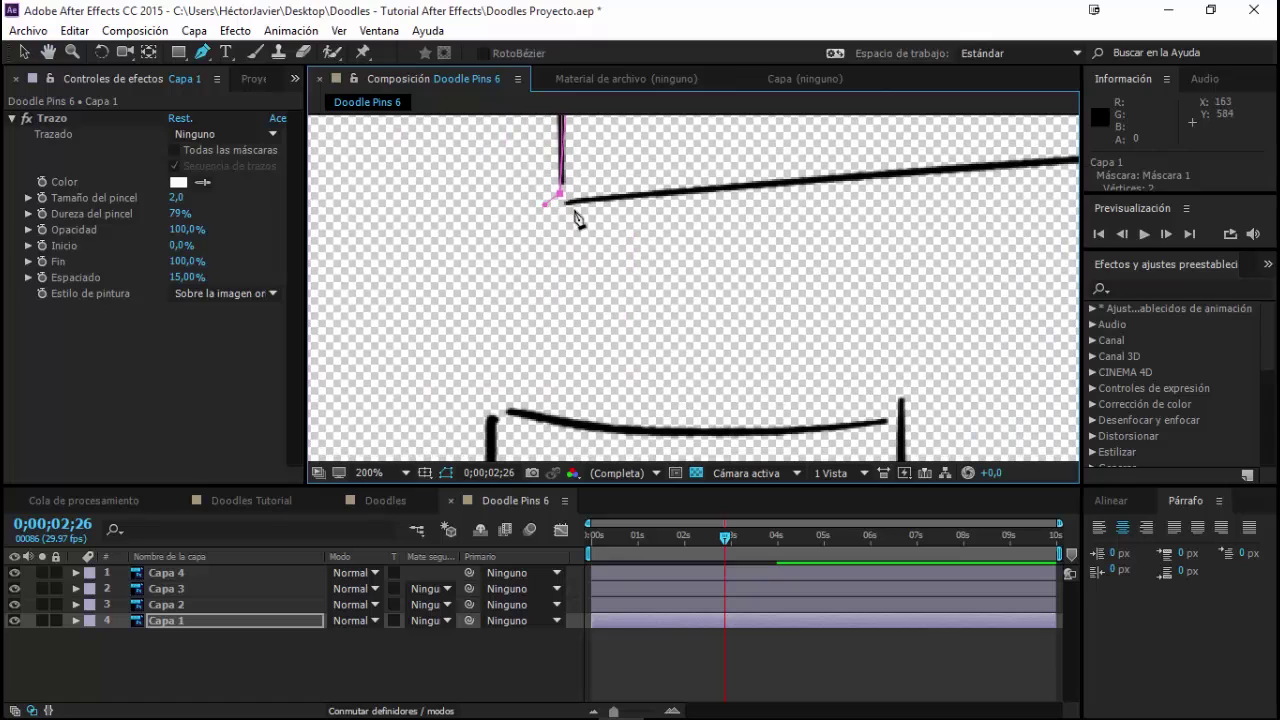
pyautogui.moveTo(578, 205); pyautogui.dragTo(567, 201)
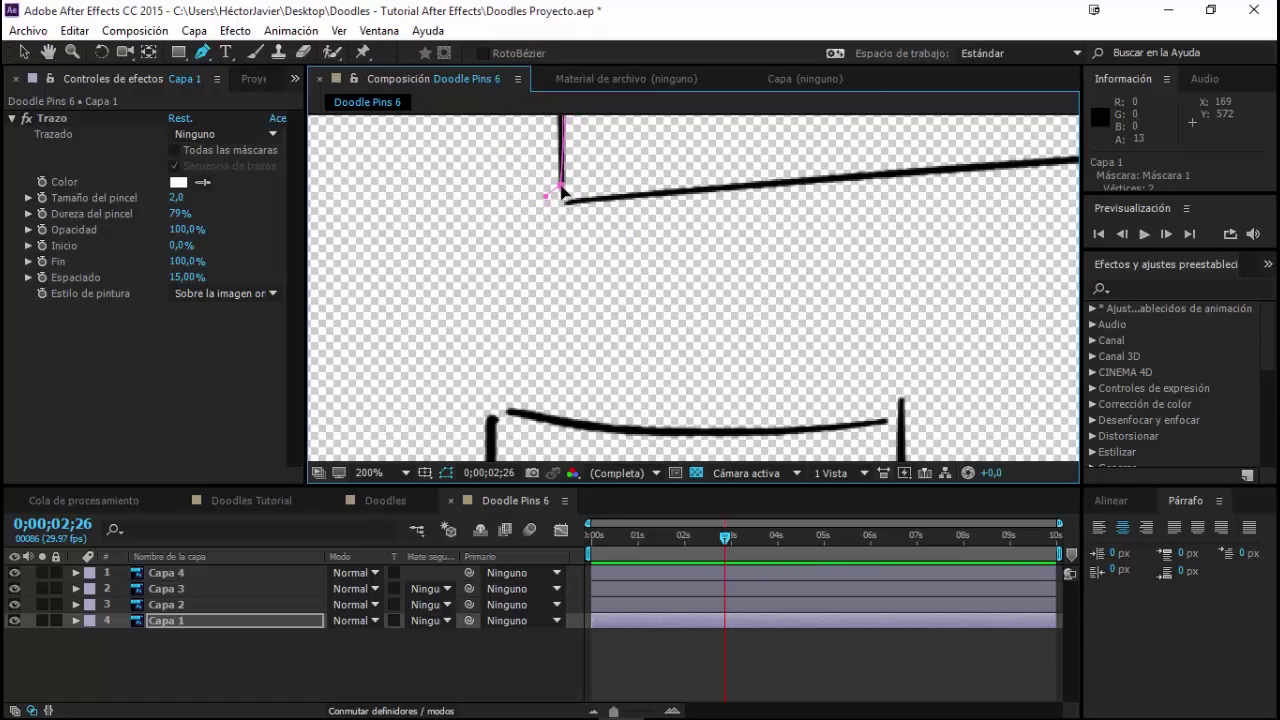
# Zoom out, add a curved mask point at the bottom-left corner, and pan along the bottom line
pyautogui.press(',')
pyautogui.press(',')
pyautogui.press(',')
pyautogui.scroll(2, 549, 266)
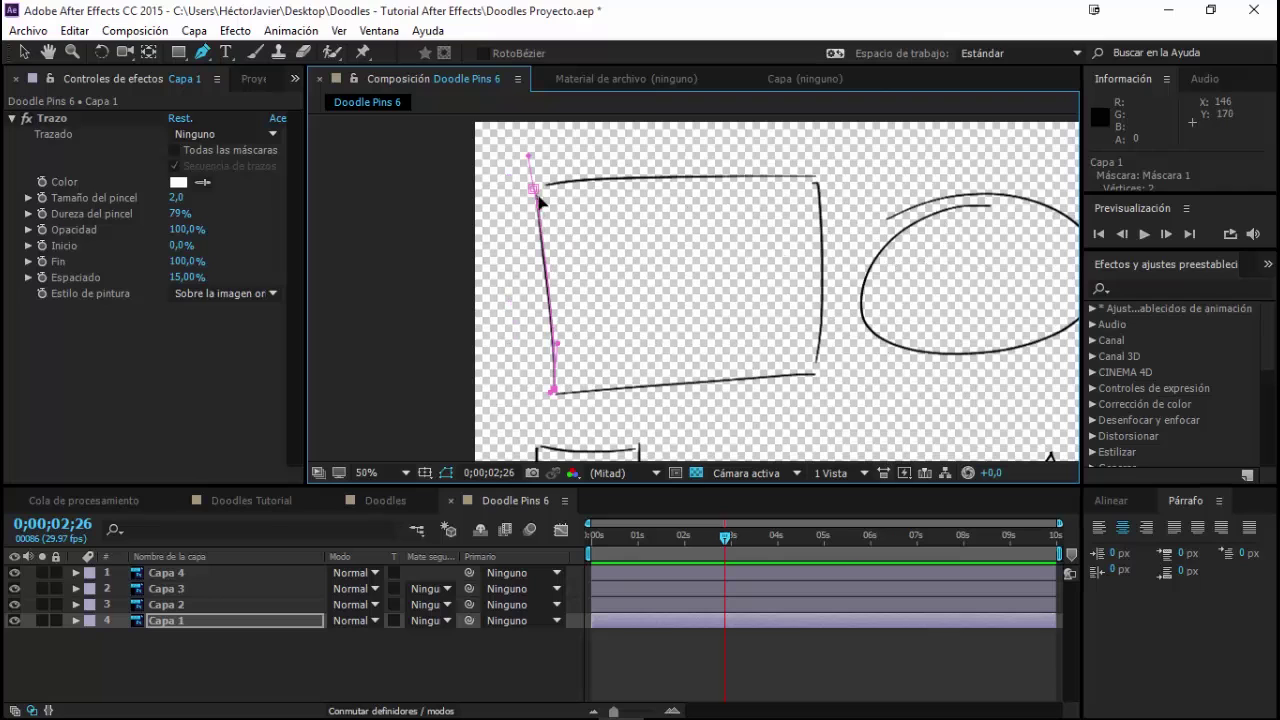
pyautogui.scroll(2, 547, 374)
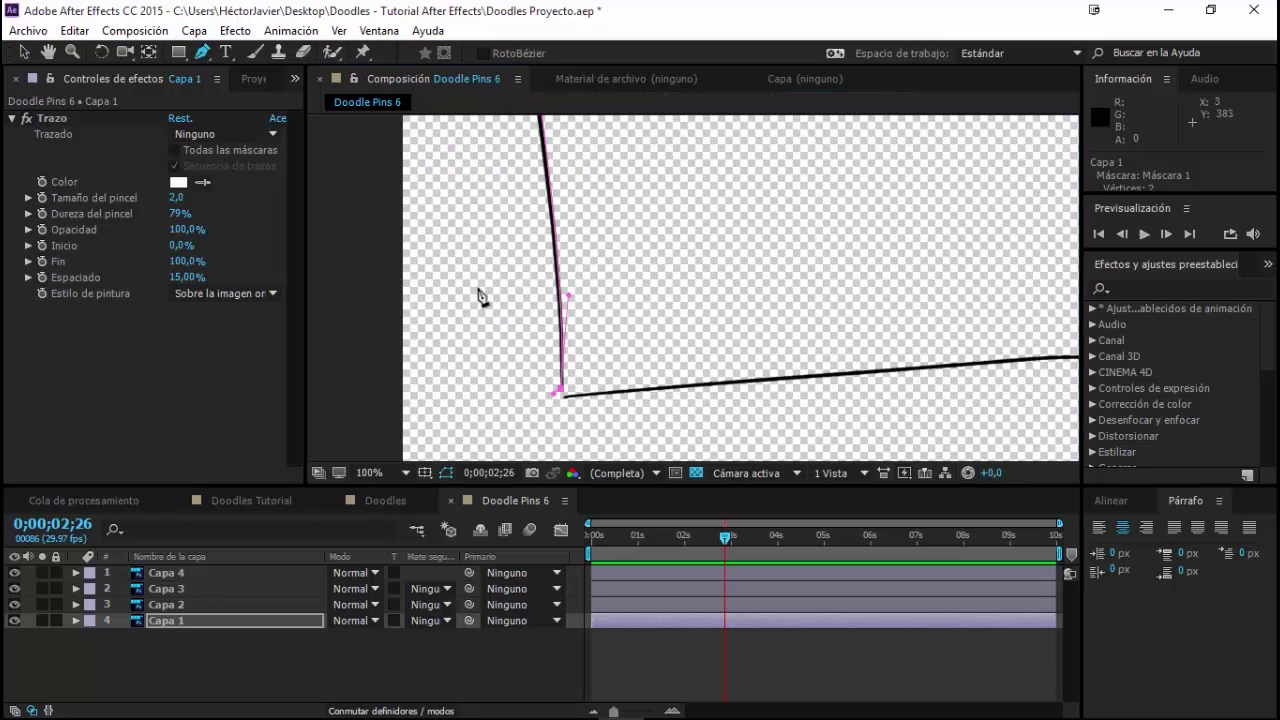
pyautogui.scroll(2, 562, 393)
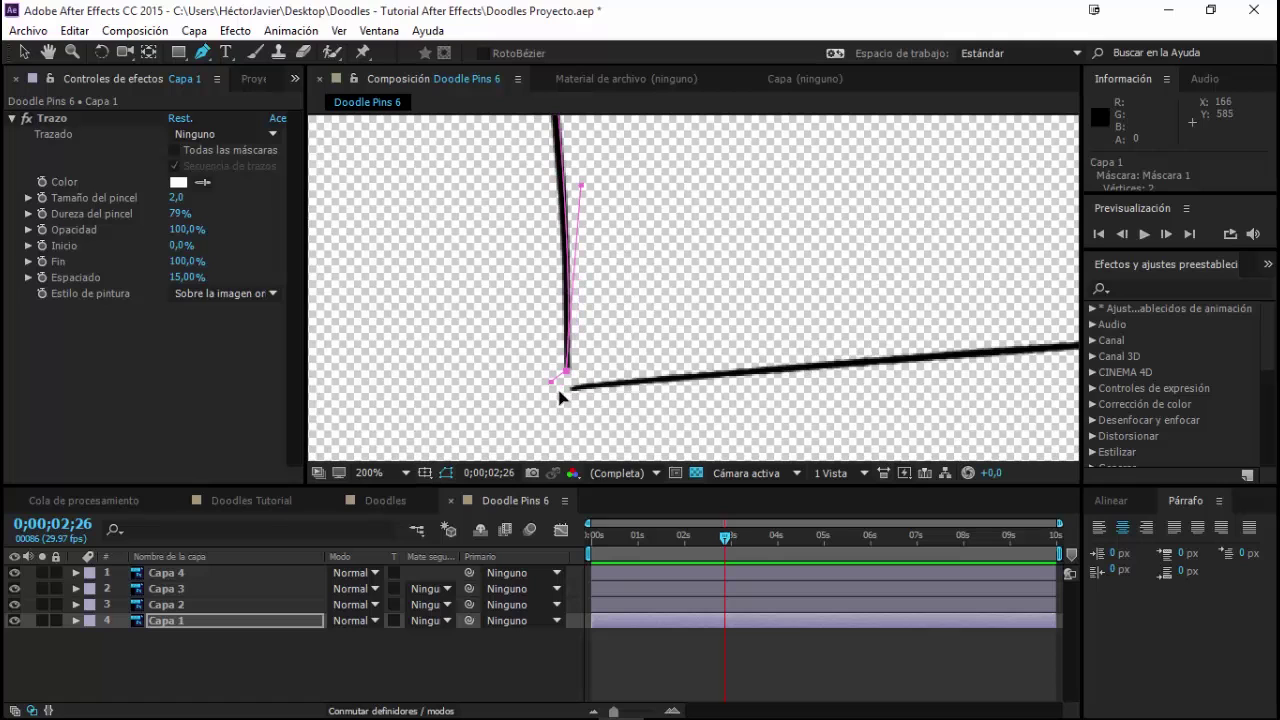
pyautogui.moveTo(560, 393); pyautogui.dragTo(624, 386)
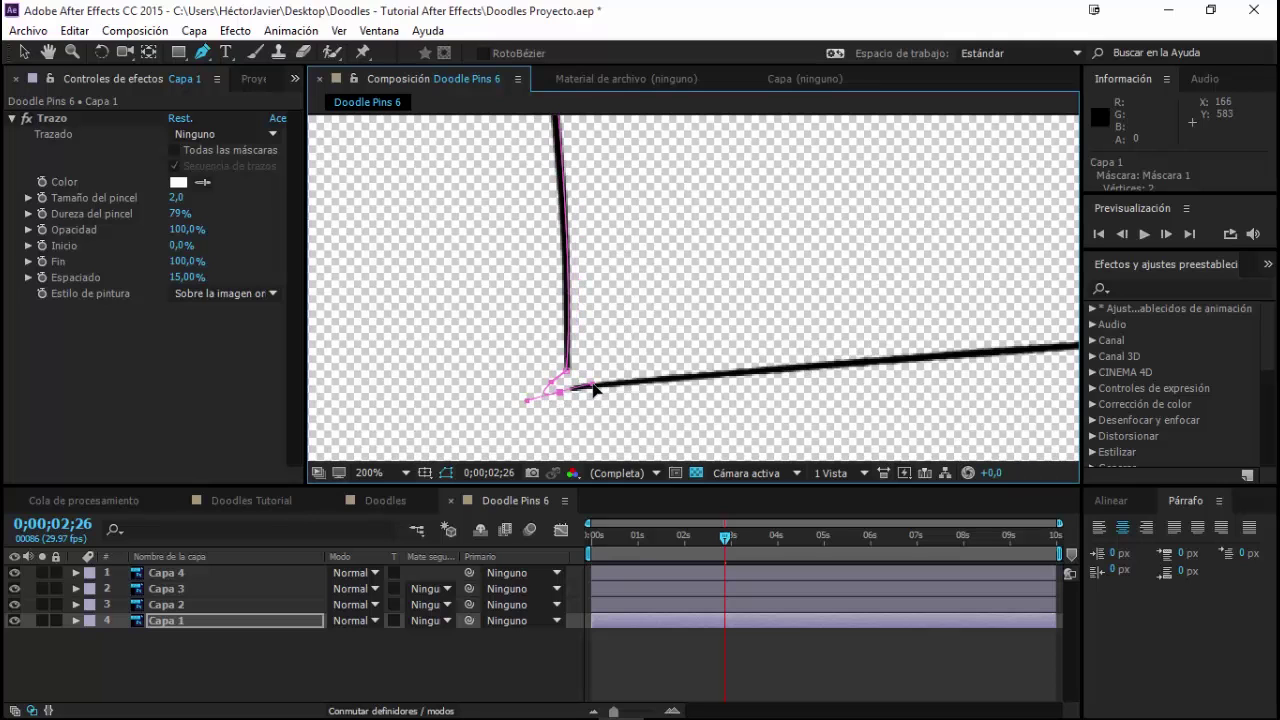
pyautogui.scroll(-2, 660, 390)
pyautogui.moveTo(866, 380); pyautogui.dragTo(551, 371)
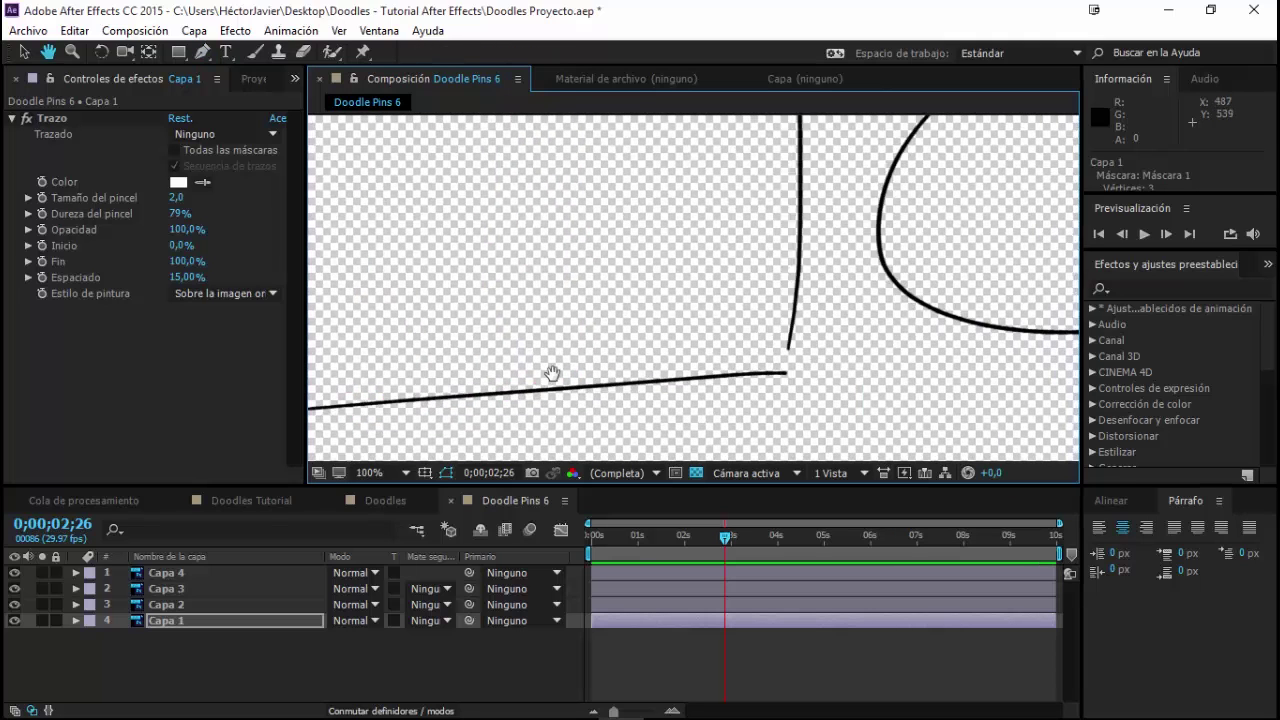
# Add curved mask points at the bottom line's right end and the bottom-right corner
pyautogui.moveTo(779, 373); pyautogui.dragTo(918, 369)
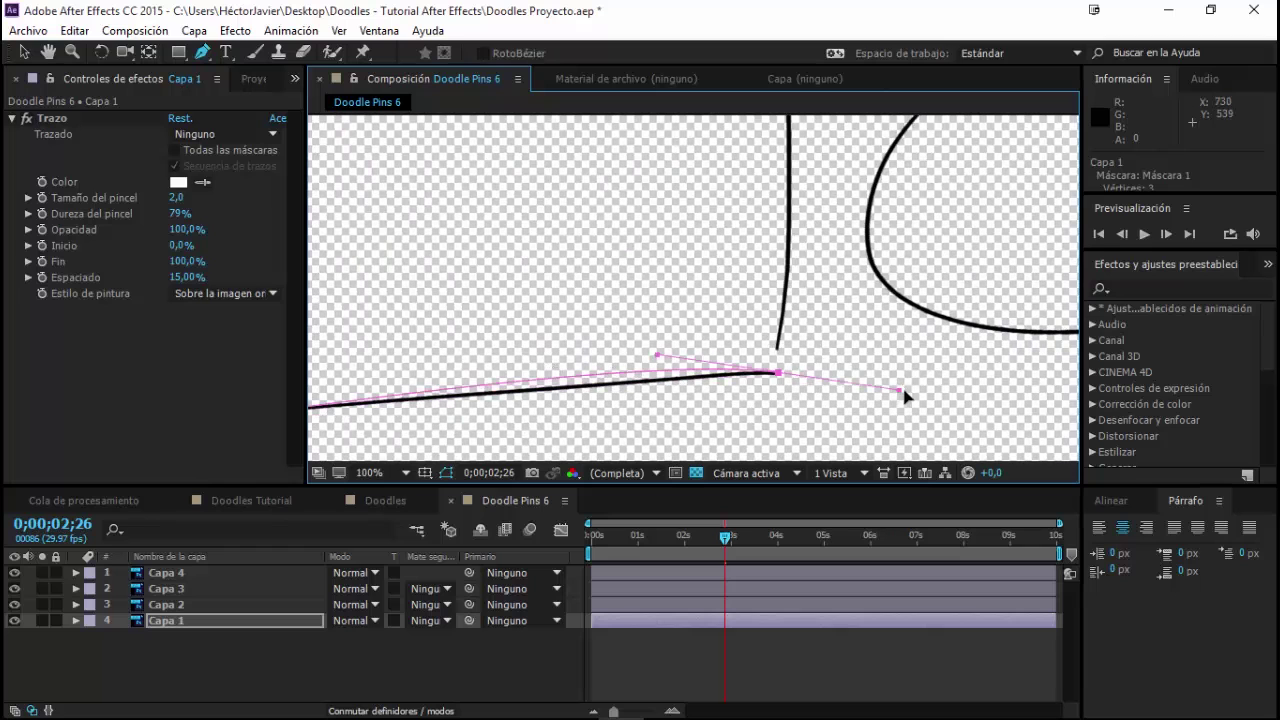
pyautogui.moveTo(362, 362)
pyautogui.mouseDown()
pyautogui.moveTo(729, 320)
pyautogui.moveTo(460, 383)
pyautogui.mouseUp()
pyautogui.scroll(-1, 460, 383)
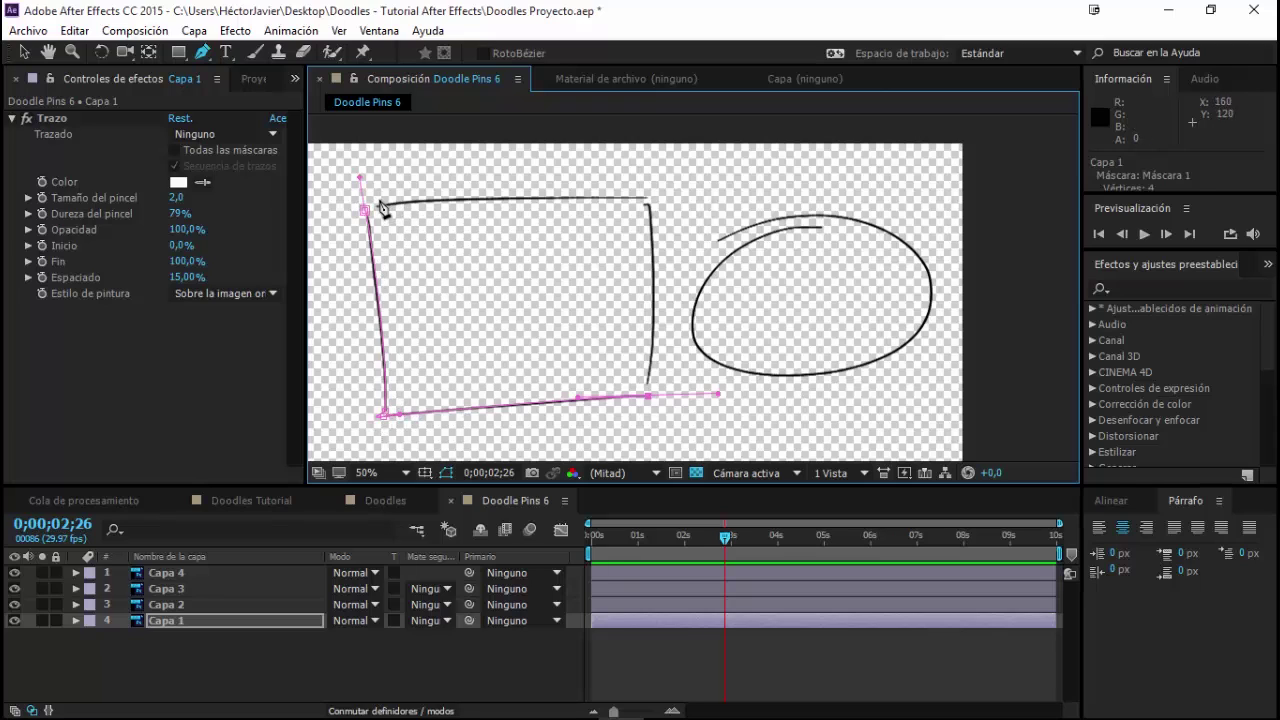
pyautogui.moveTo(640, 394); pyautogui.dragTo(571, 344)
# Reshape the top-left point's curve and add a curved mask point at the top line's right end
pyautogui.scroll(5, 371, 211)
pyautogui.moveTo(404, 243); pyautogui.dragTo(547, 214)
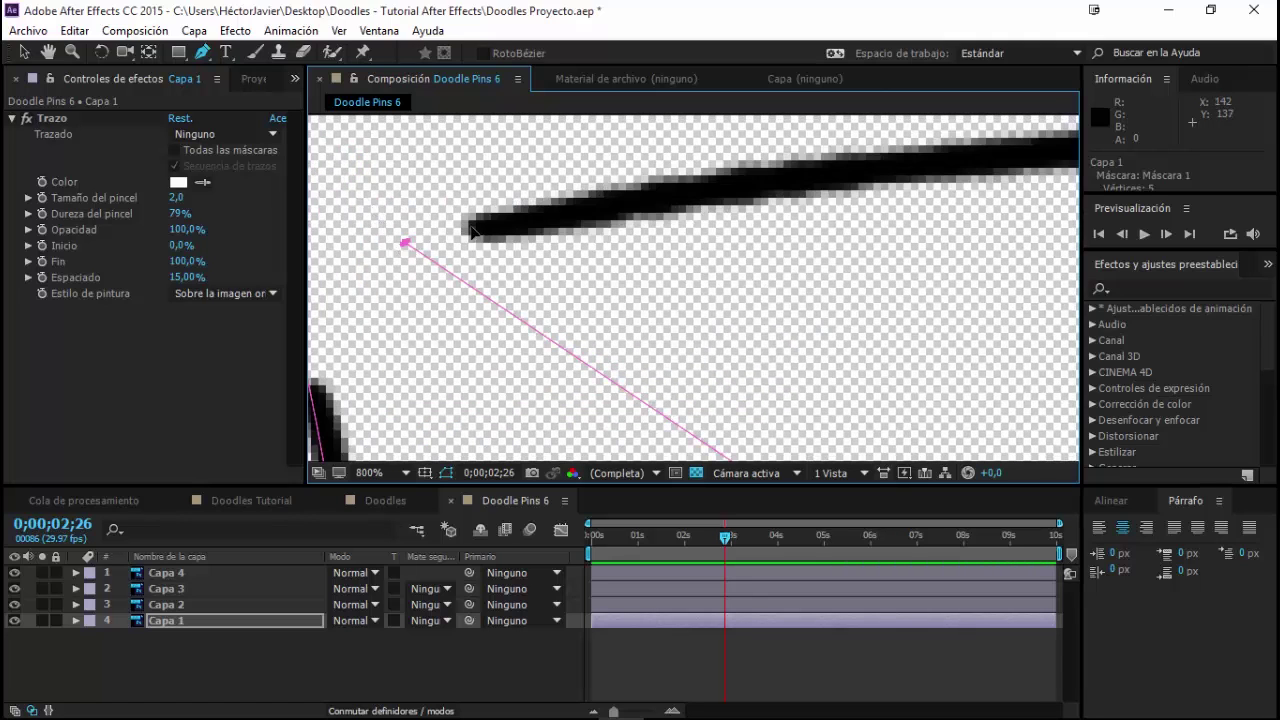
pyautogui.moveTo(547, 214); pyautogui.dragTo(591, 234)
pyautogui.scroll(-4, 600, 238)
pyautogui.scroll(-4, 620, 240)
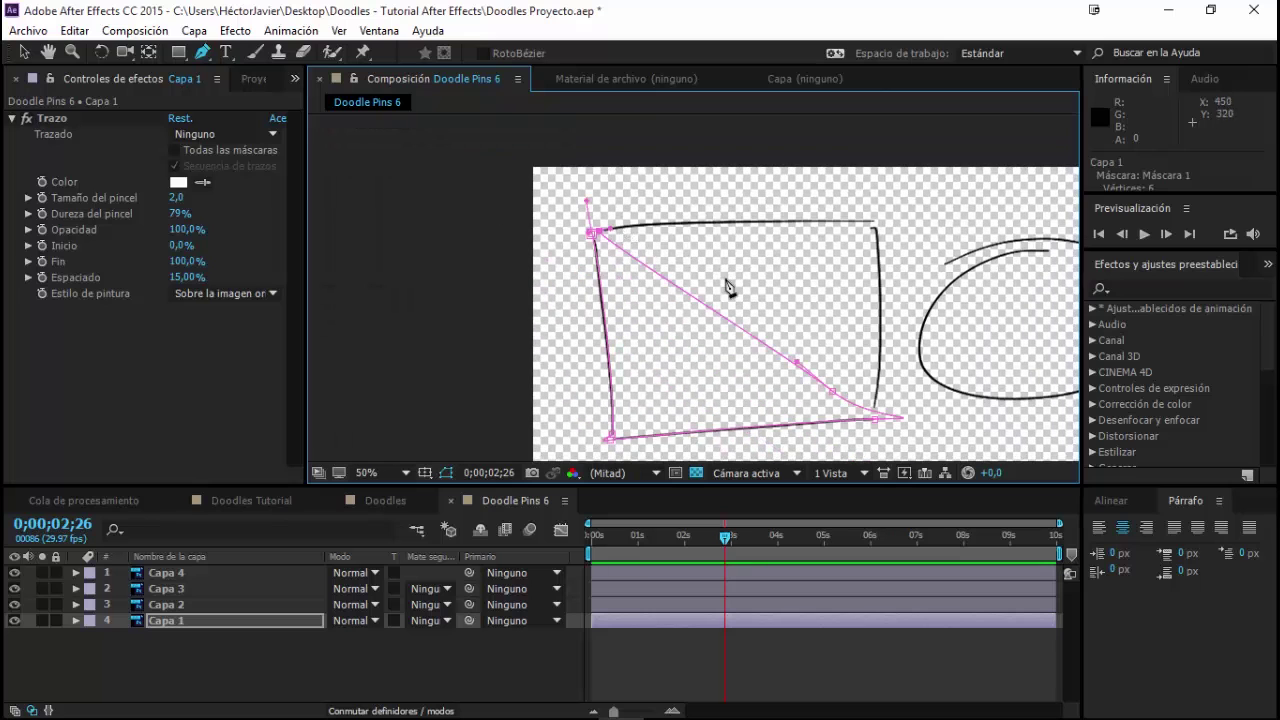
pyautogui.moveTo(800, 268); pyautogui.dragTo(716, 288)
pyautogui.scroll(2, 720, 255)
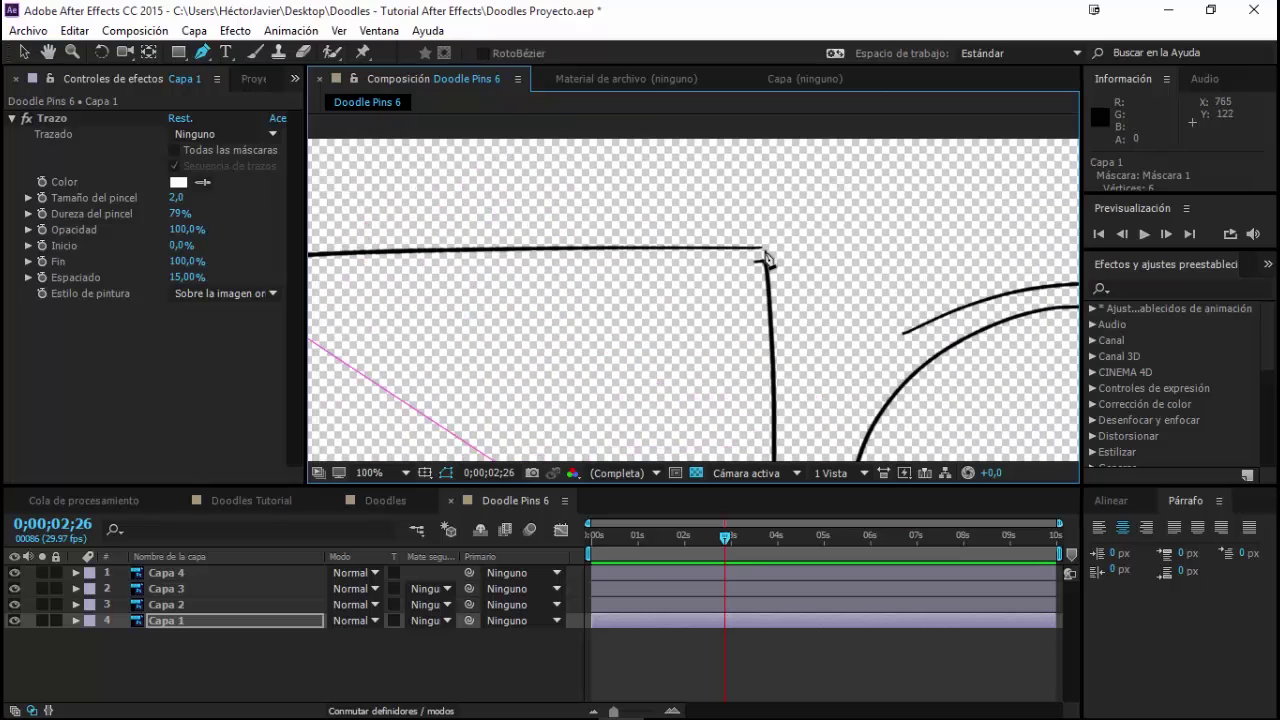
pyautogui.moveTo(766, 257); pyautogui.dragTo(872, 257)
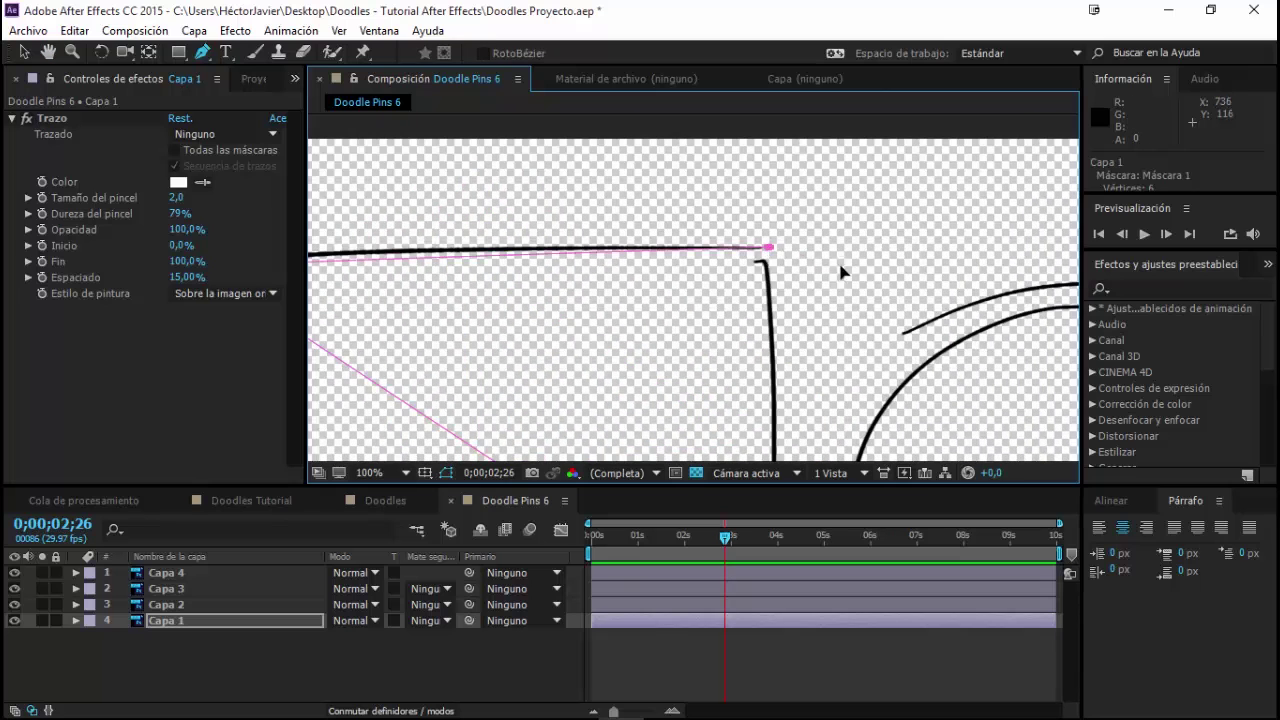
pyautogui.moveTo(656, 291); pyautogui.dragTo(886, 286)
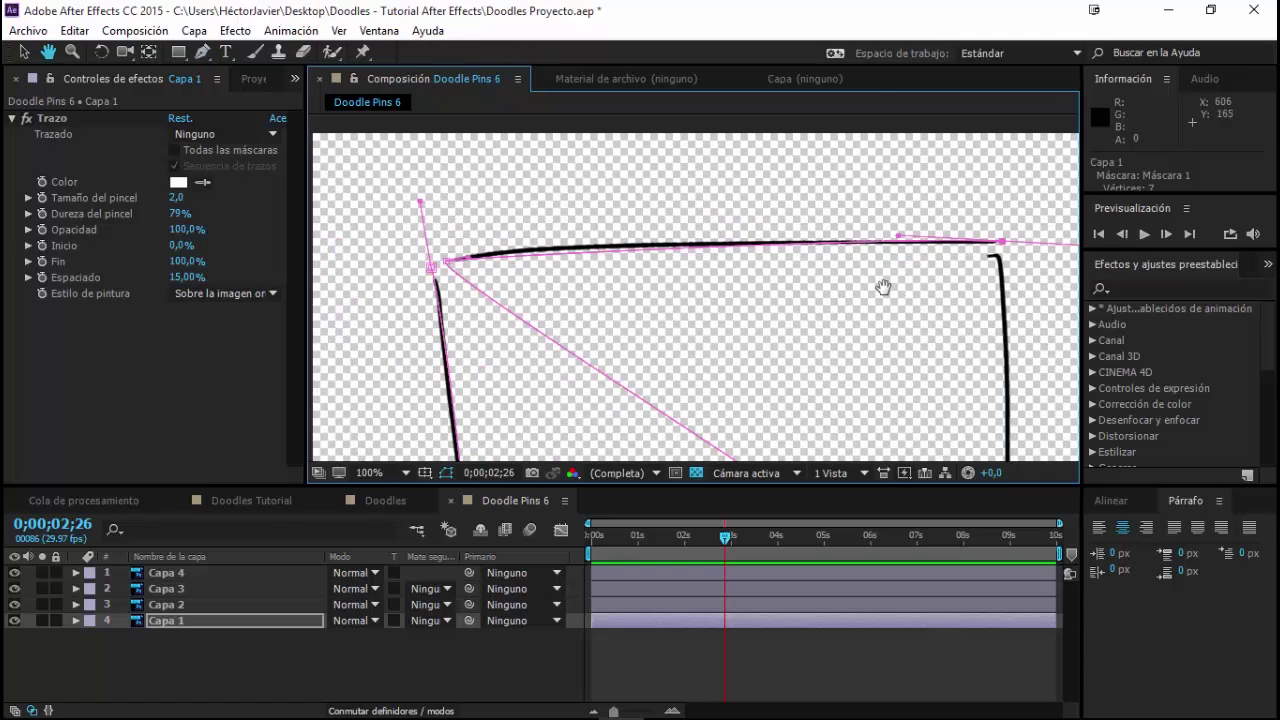
pyautogui.moveTo(469, 259); pyautogui.dragTo(538, 245)
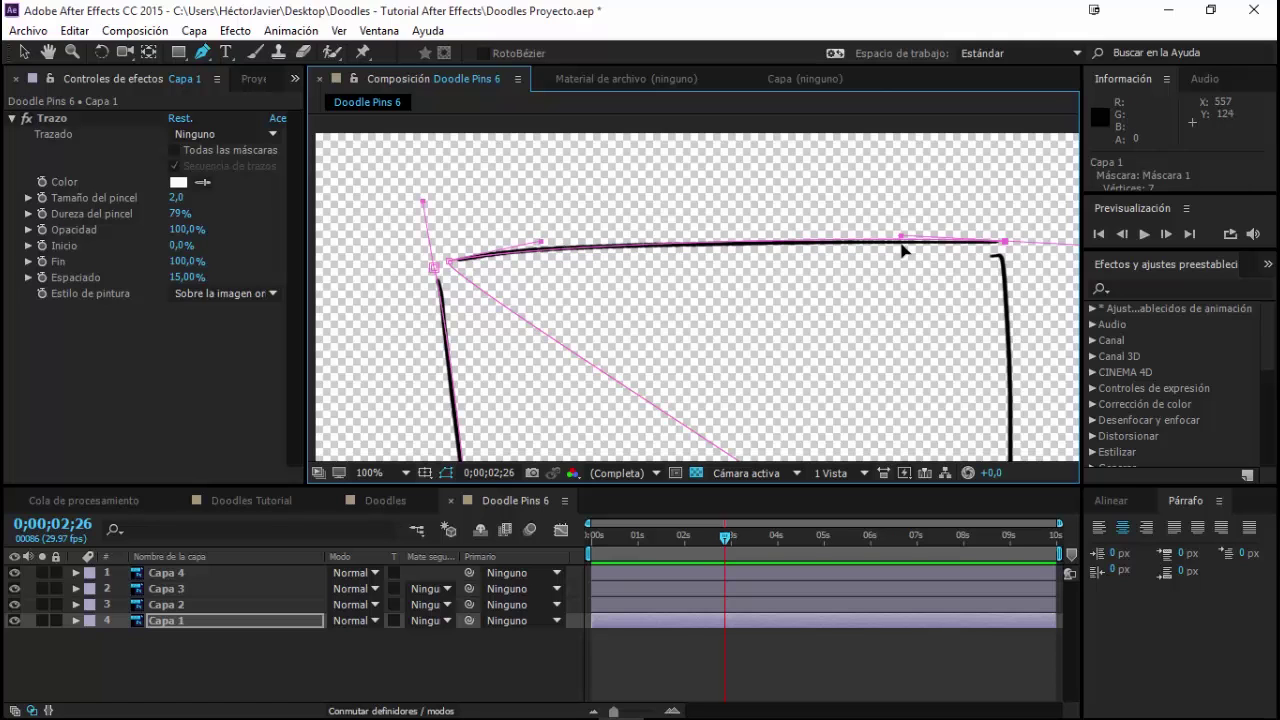
# Add a curved mask point down the right edge, undoing a misplaced point first
pyautogui.moveTo(1003, 258); pyautogui.dragTo(687, 321)
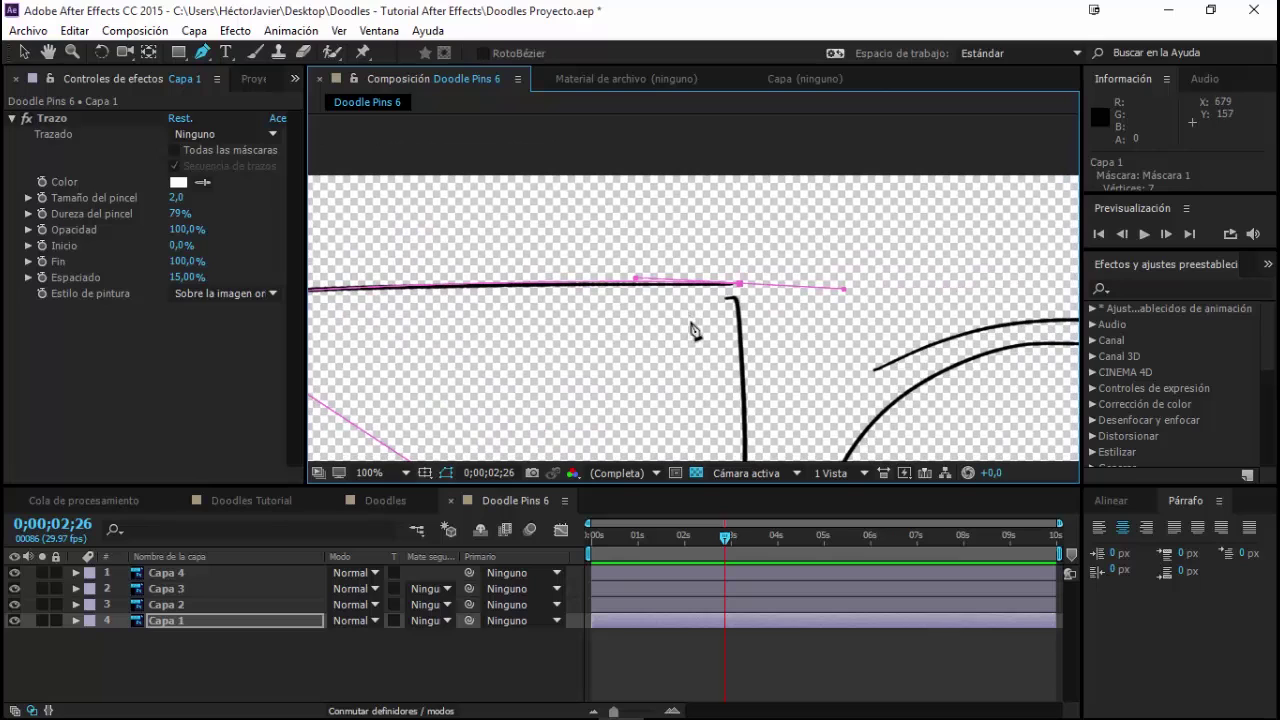
pyautogui.scroll(2, 743, 316)
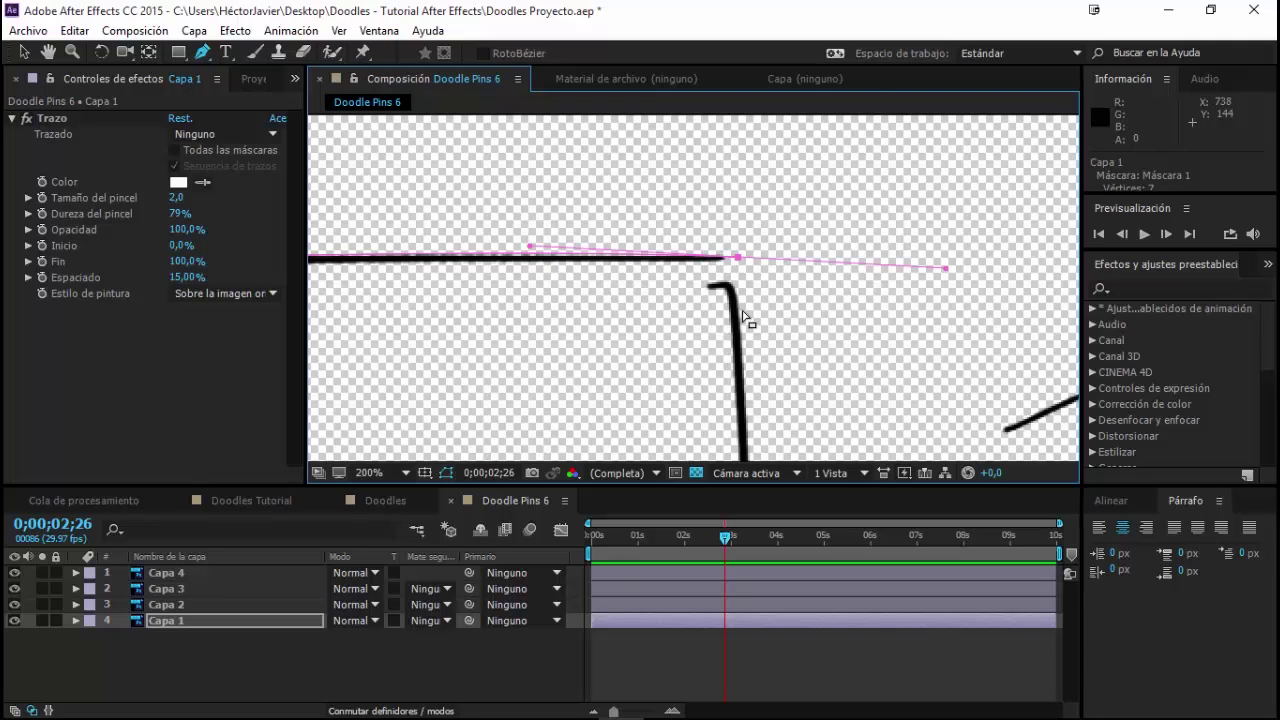
pyautogui.click(672, 287)
pyautogui.moveTo(684, 297); pyautogui.dragTo(763, 304)
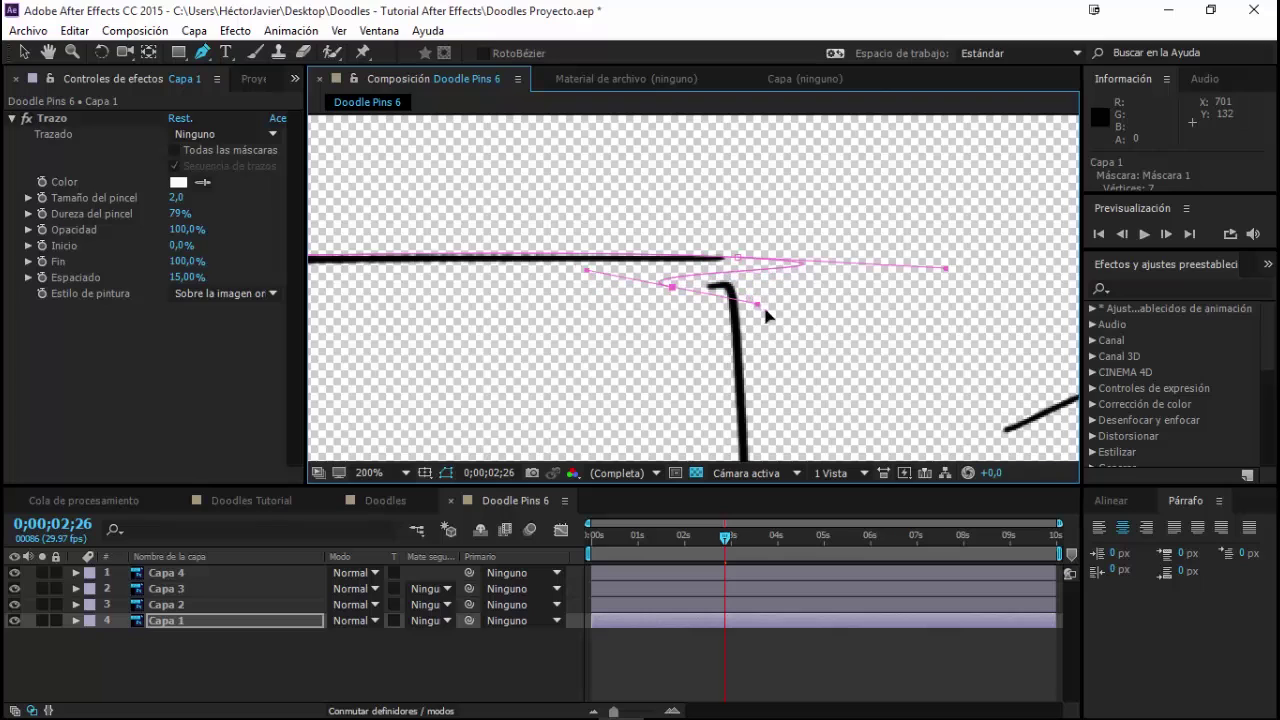
pyautogui.hotkey('ctrl', 'z')
pyautogui.moveTo(945, 268); pyautogui.dragTo(757, 261)
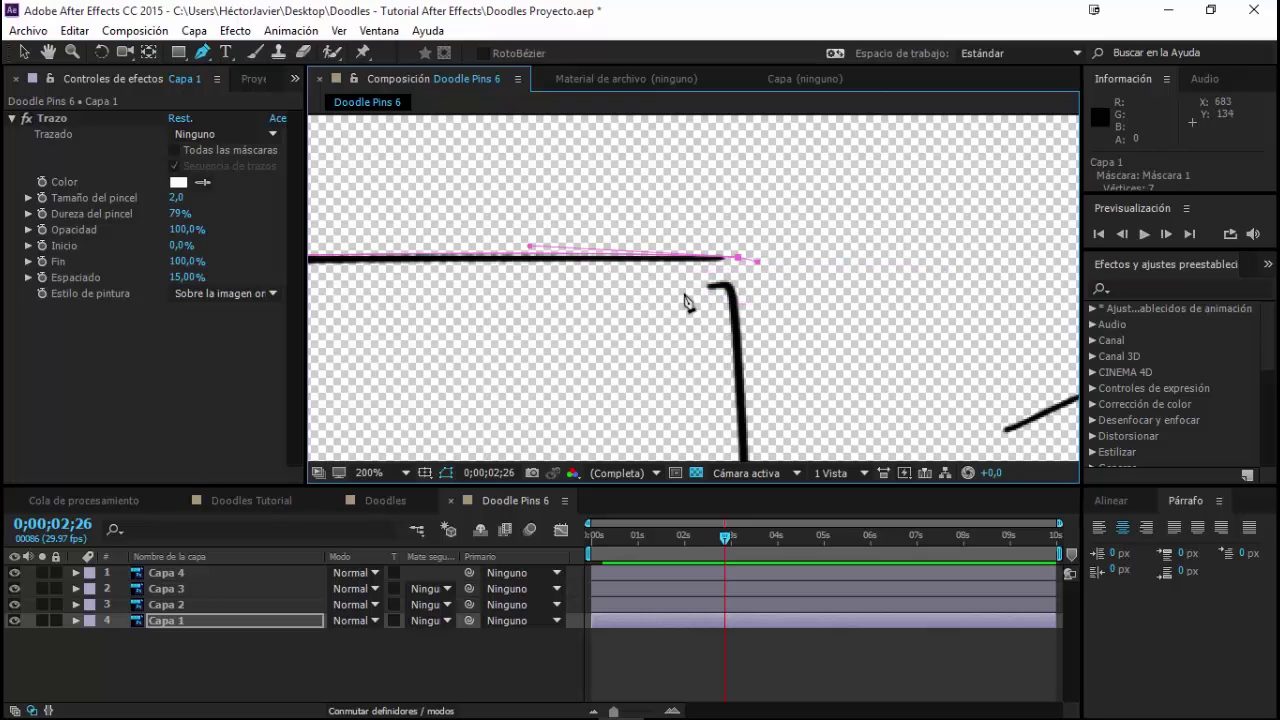
pyautogui.moveTo(687, 285); pyautogui.dragTo(726, 283)
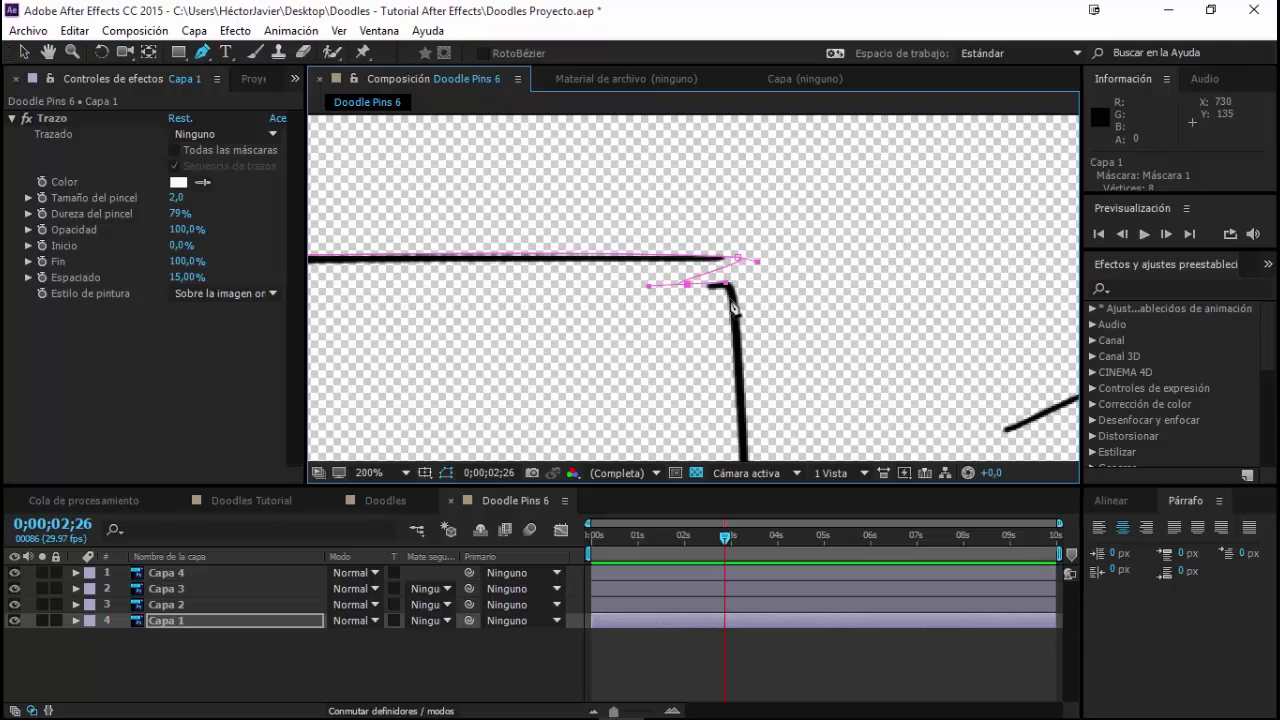
pyautogui.moveTo(733, 315); pyautogui.dragTo(740, 330)
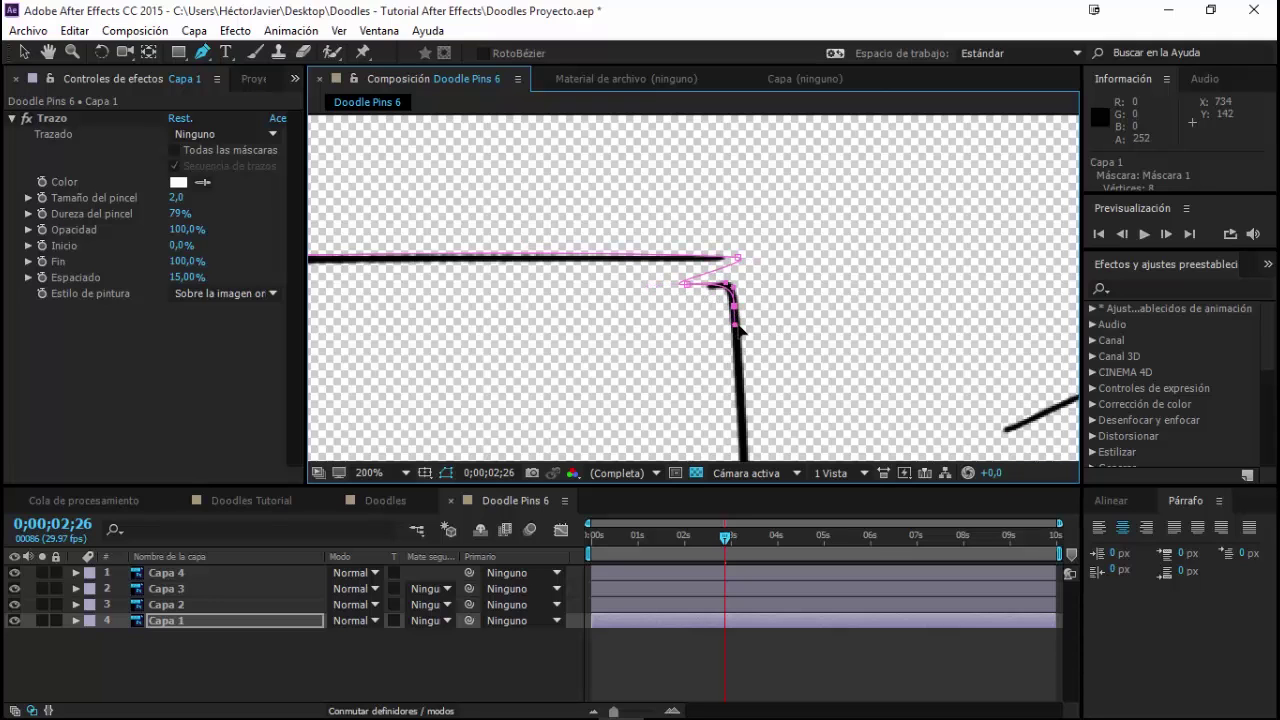
# Zoom and pan around the rectangle doodle to review the completed mask path
pyautogui.scroll(-4, 740, 330)
pyautogui.scroll(-2, 729, 364)
pyautogui.scroll(5, 749, 400)
pyautogui.scroll(3, 738, 400)
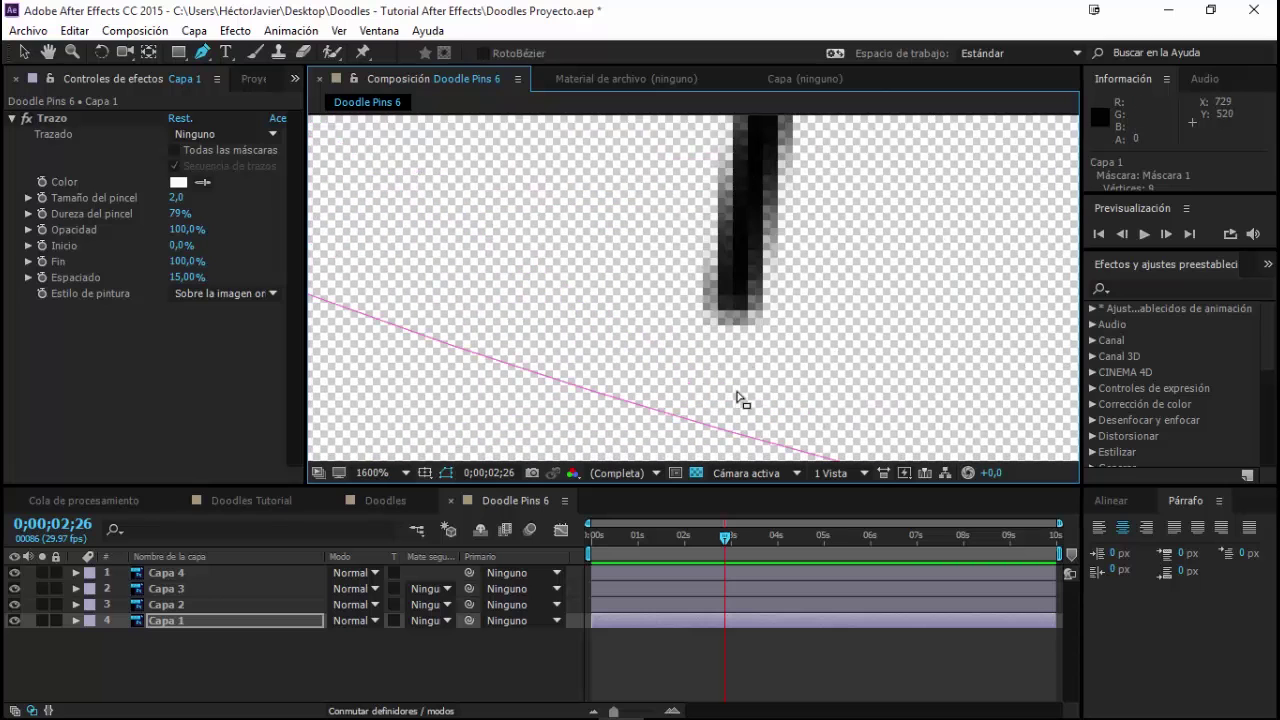
pyautogui.moveTo(721, 364); pyautogui.dragTo(660, 483)
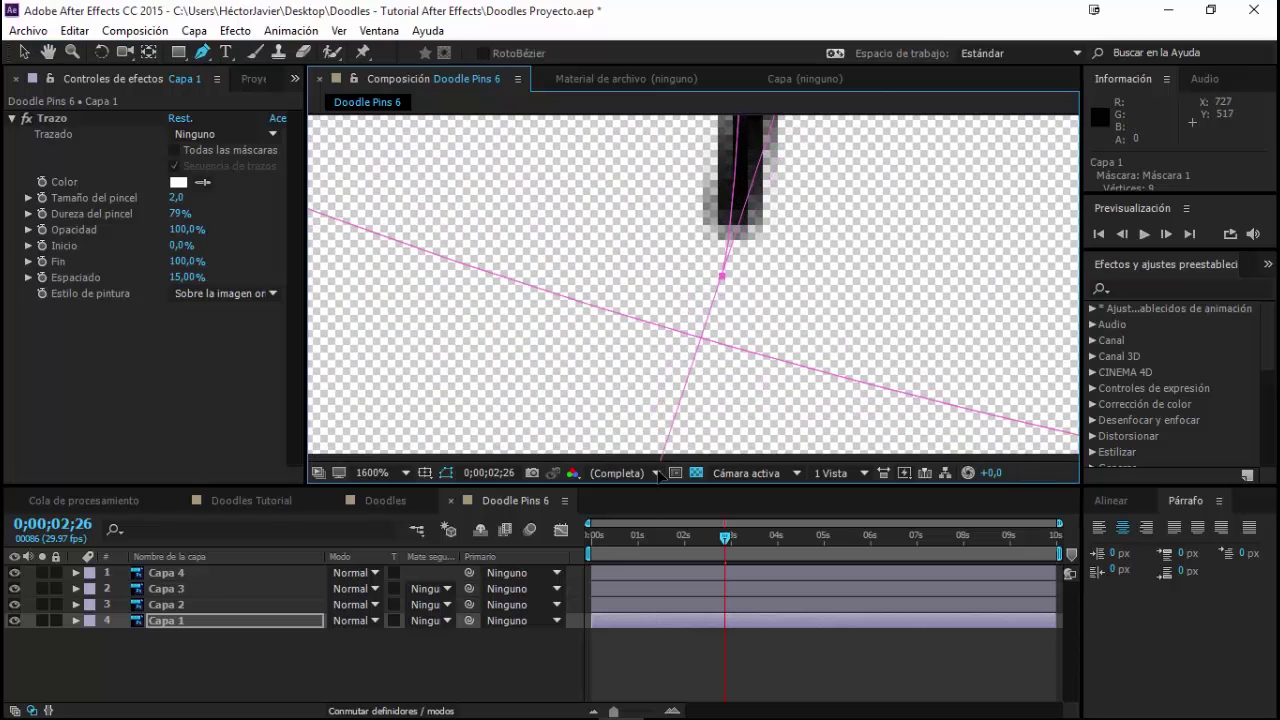
pyautogui.scroll(-8, 688, 382)
pyautogui.moveTo(731, 358); pyautogui.dragTo(689, 433)
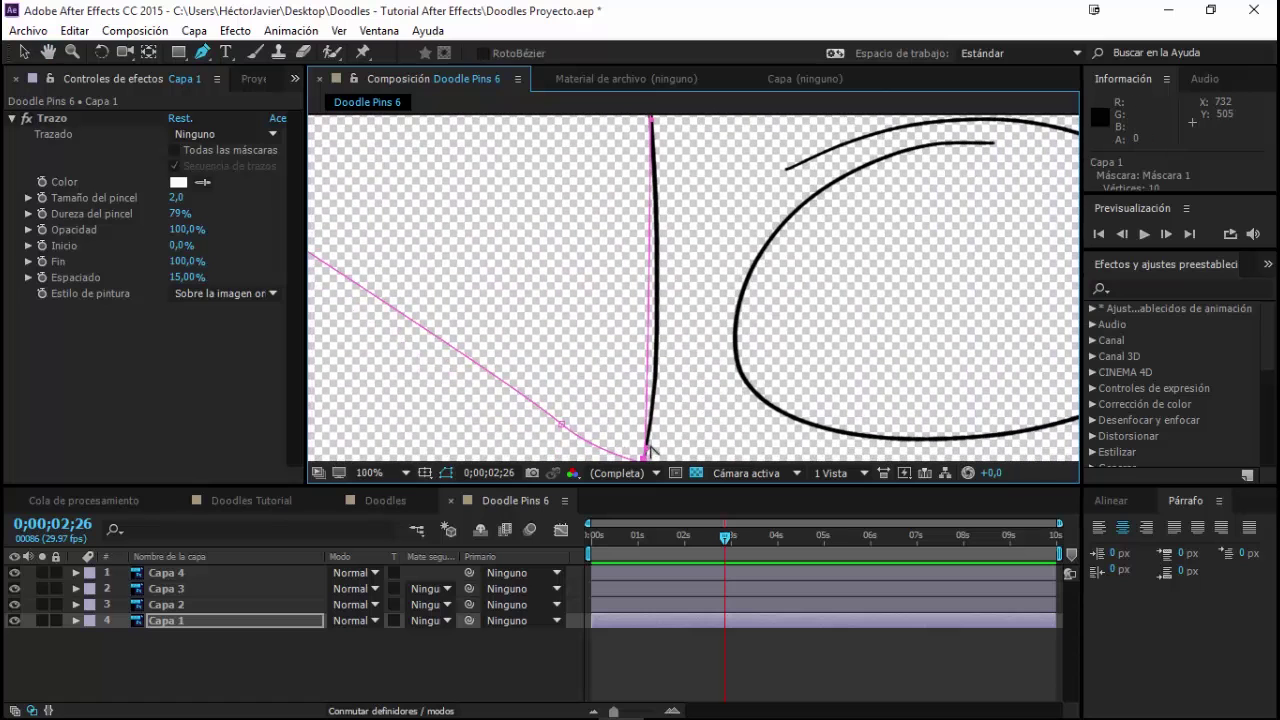
pyautogui.moveTo(698, 258)
pyautogui.mouseDown()
pyautogui.moveTo(688, 356)
pyautogui.moveTo(714, 266)
pyautogui.mouseUp()
pyautogui.scroll(-2, 710, 280)
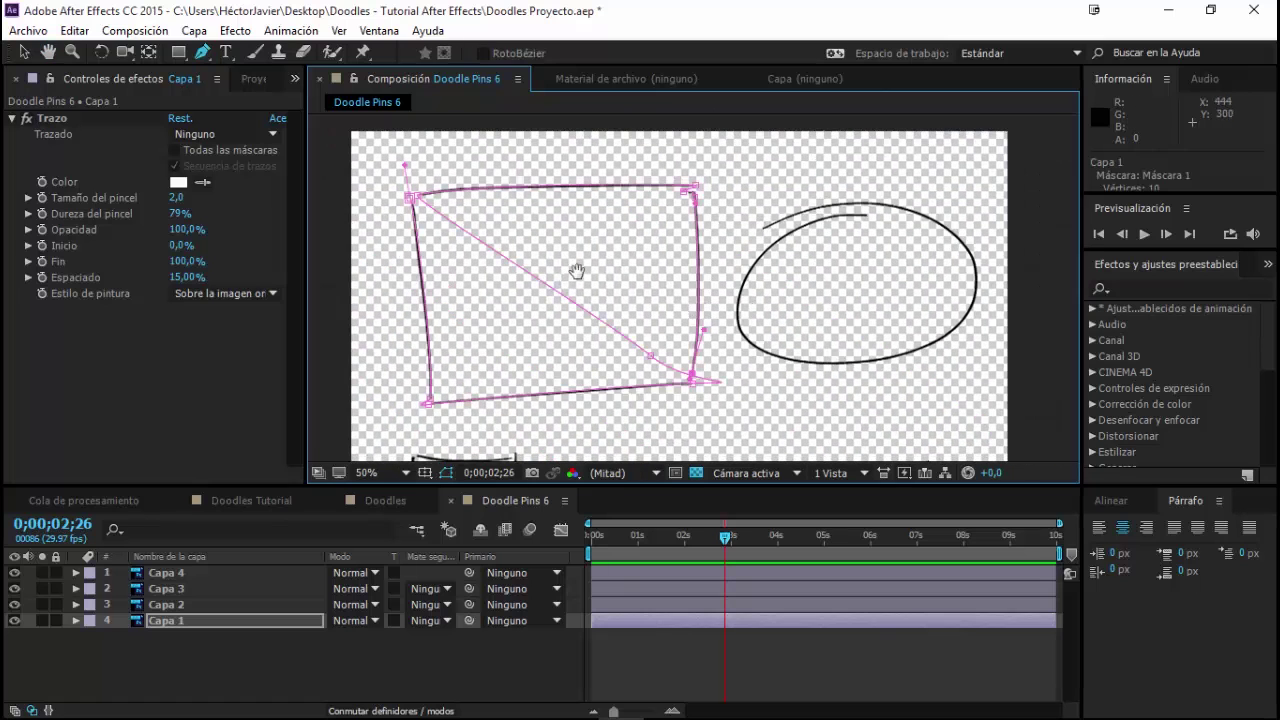
# Set the Trazo path to Máscara 1 and the stroke colour to pure red
pyautogui.moveTo(577, 270); pyautogui.dragTo(658, 284)
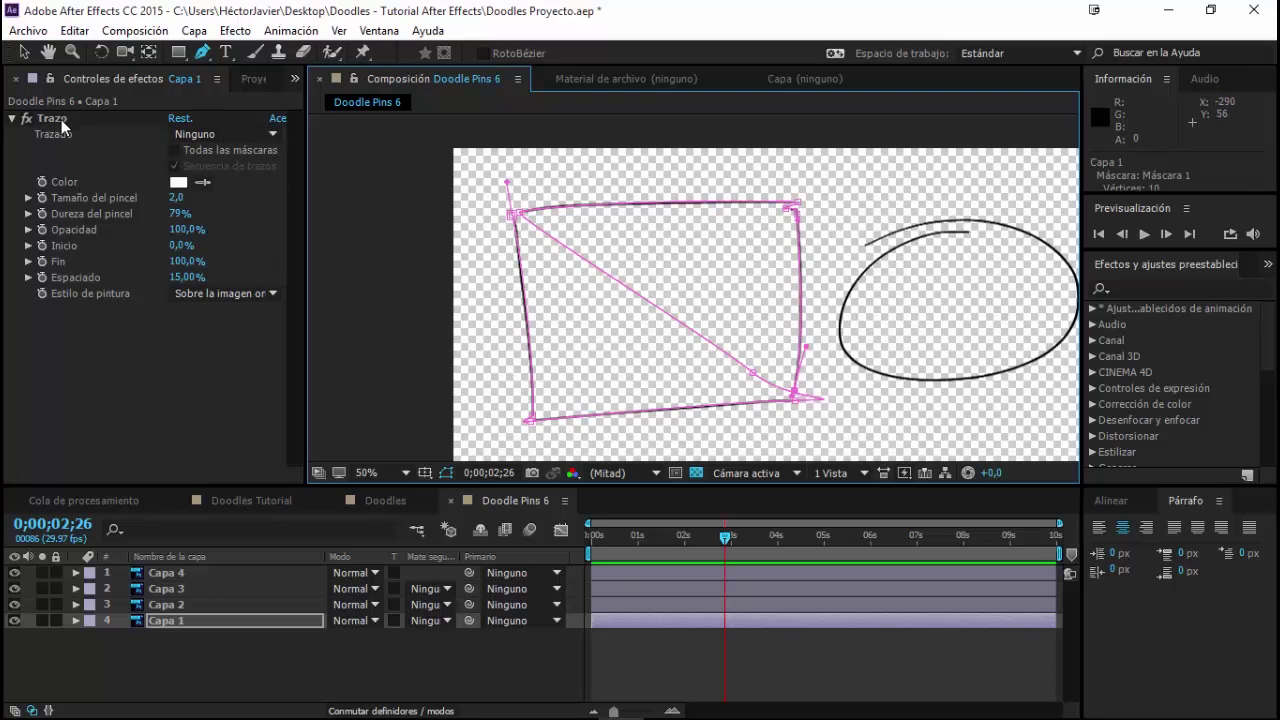
pyautogui.click(183, 137)
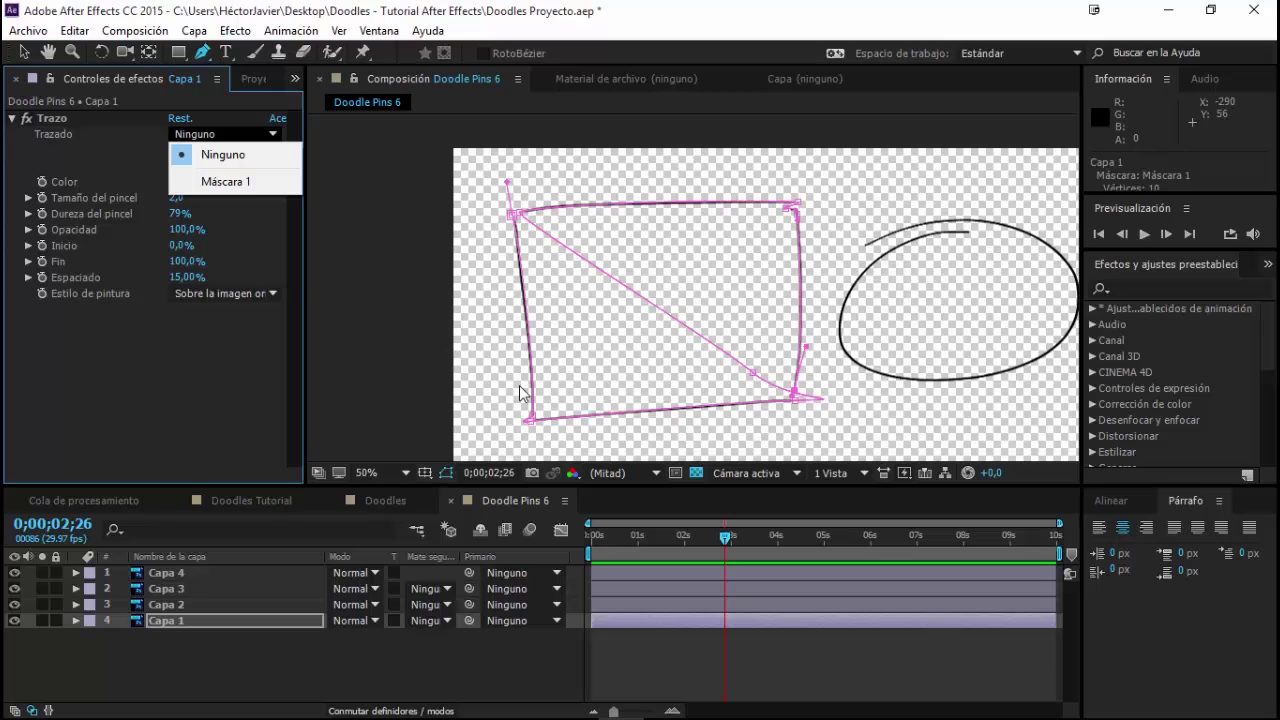
pyautogui.click(227, 181)
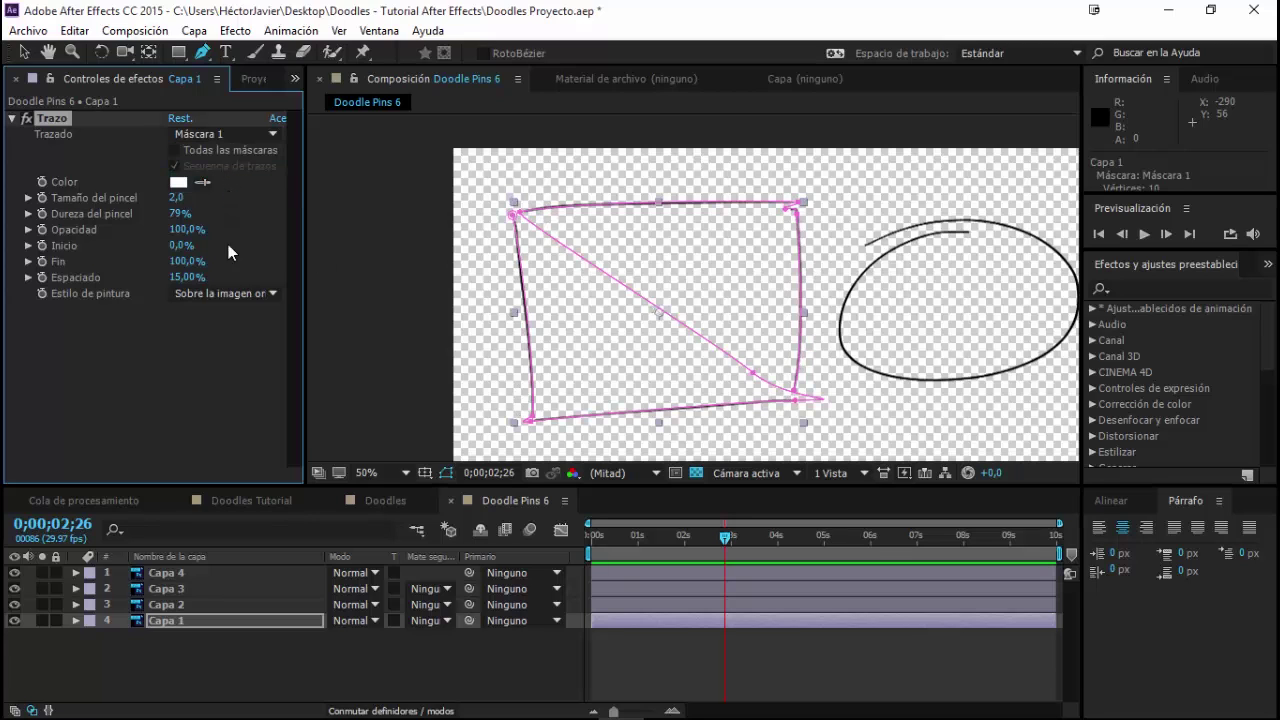
pyautogui.click(178, 182)
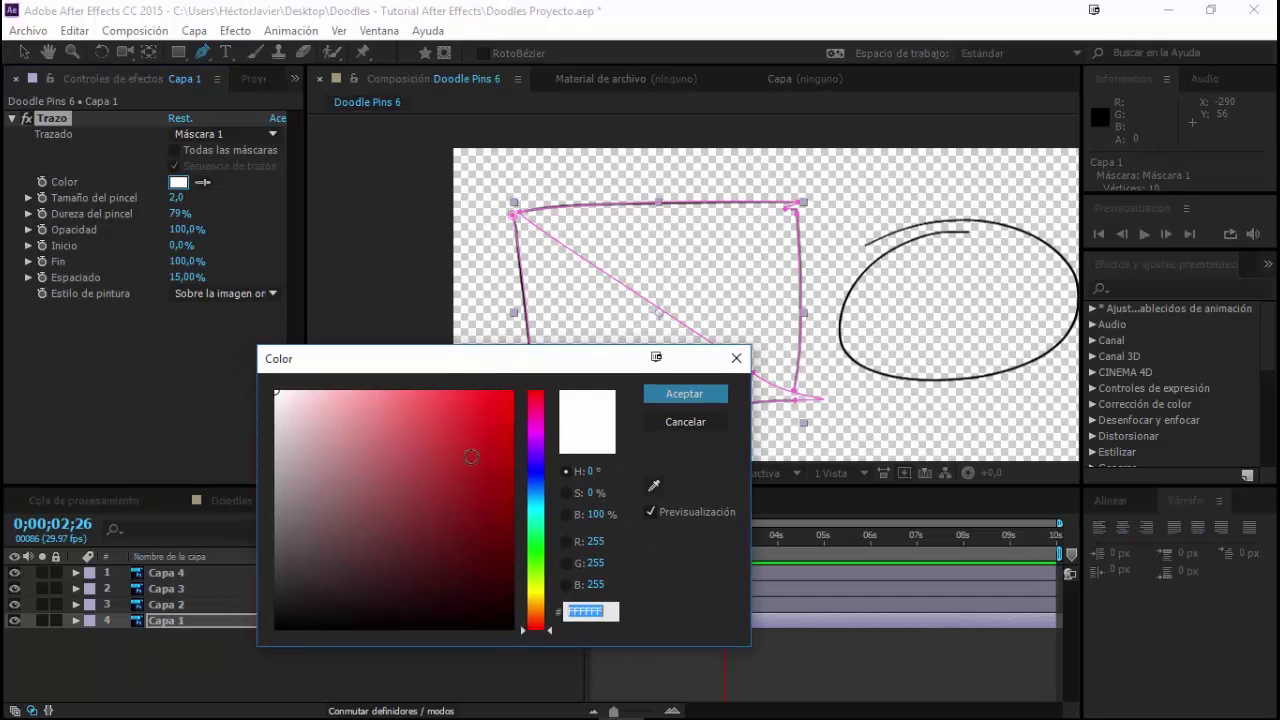
pyautogui.click(486, 411)
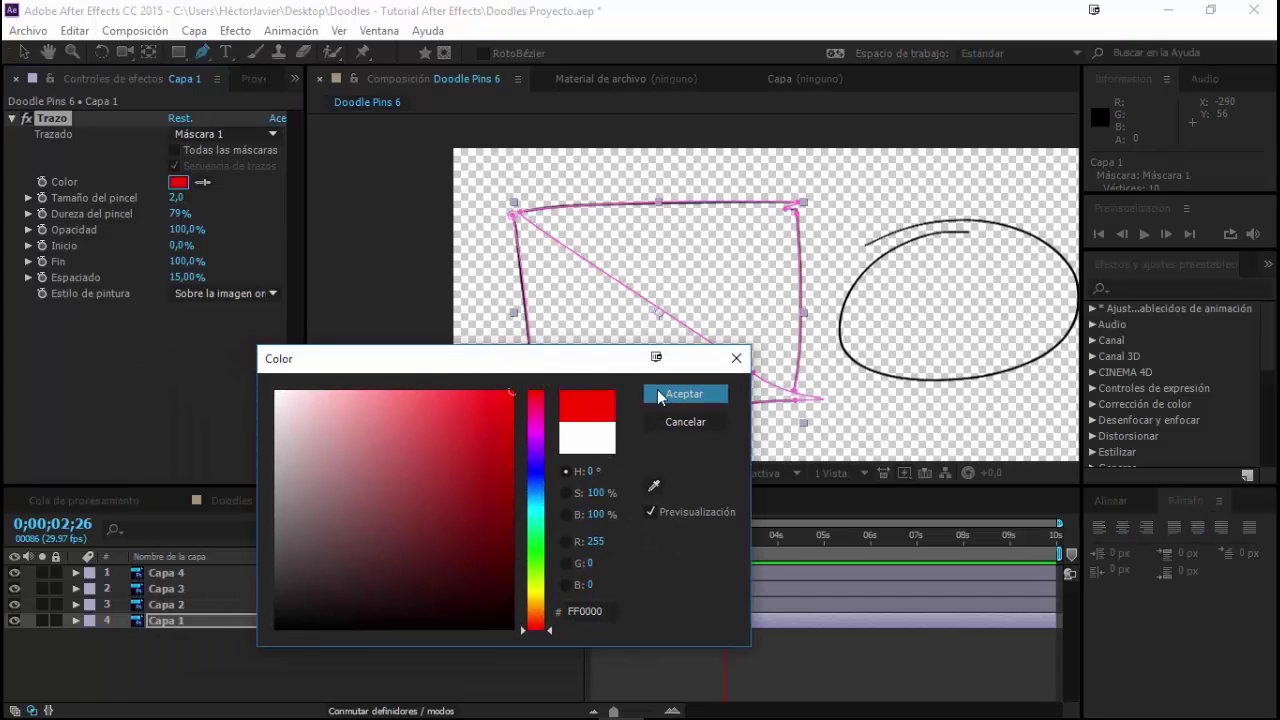
pyautogui.click(684, 394)
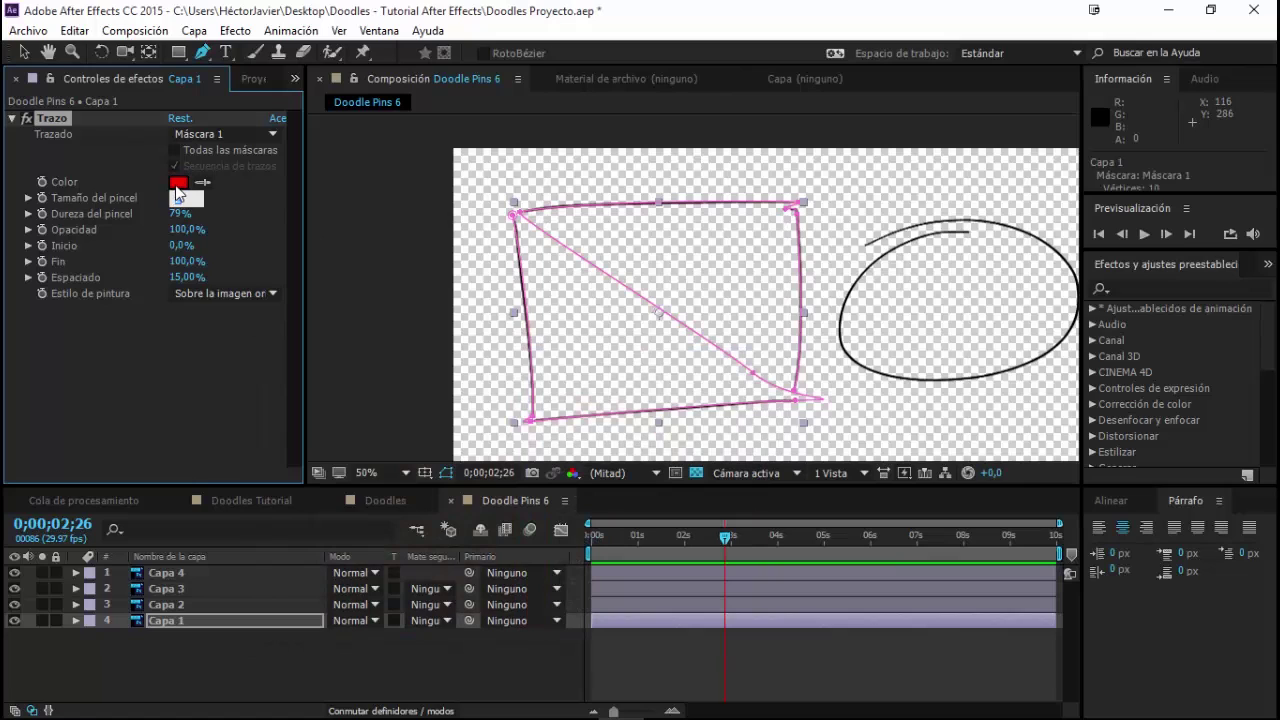
pyautogui.click(186, 198)
pyautogui.write('6')
# Set brush size 6 and paint style Revelar imagen original, then deselect the layer
pyautogui.press('Return')
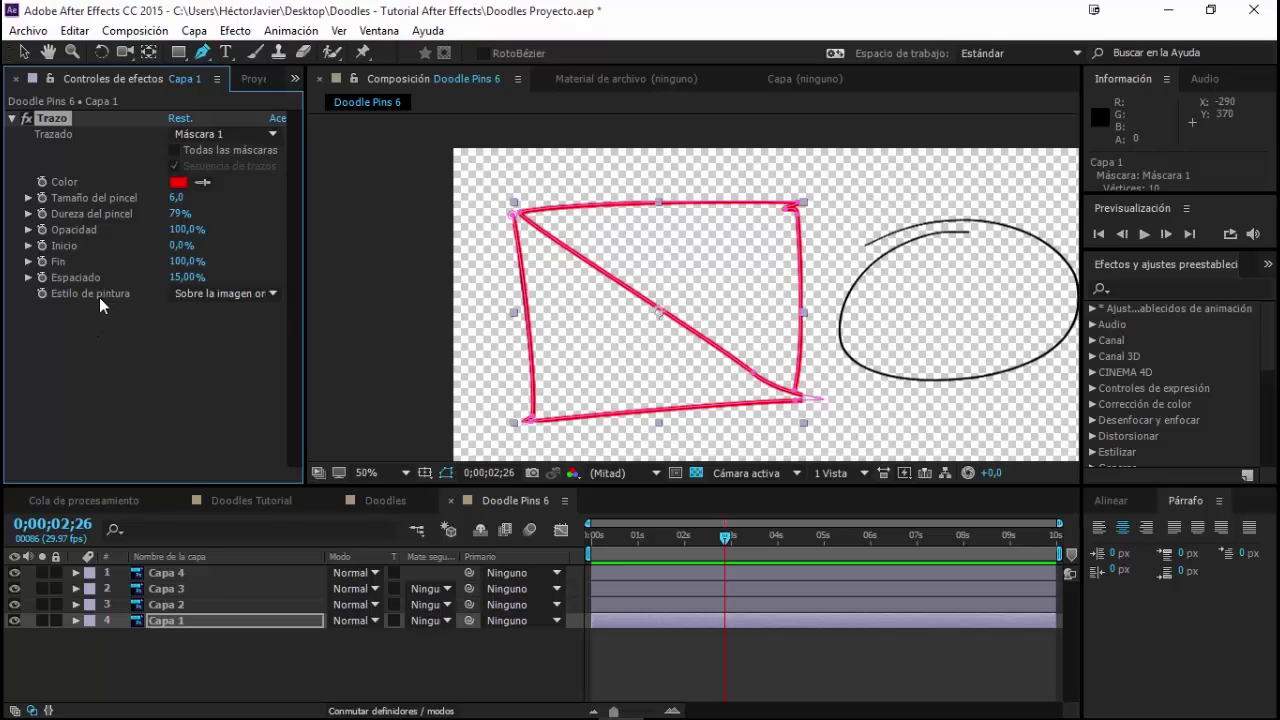
pyautogui.click(226, 293)
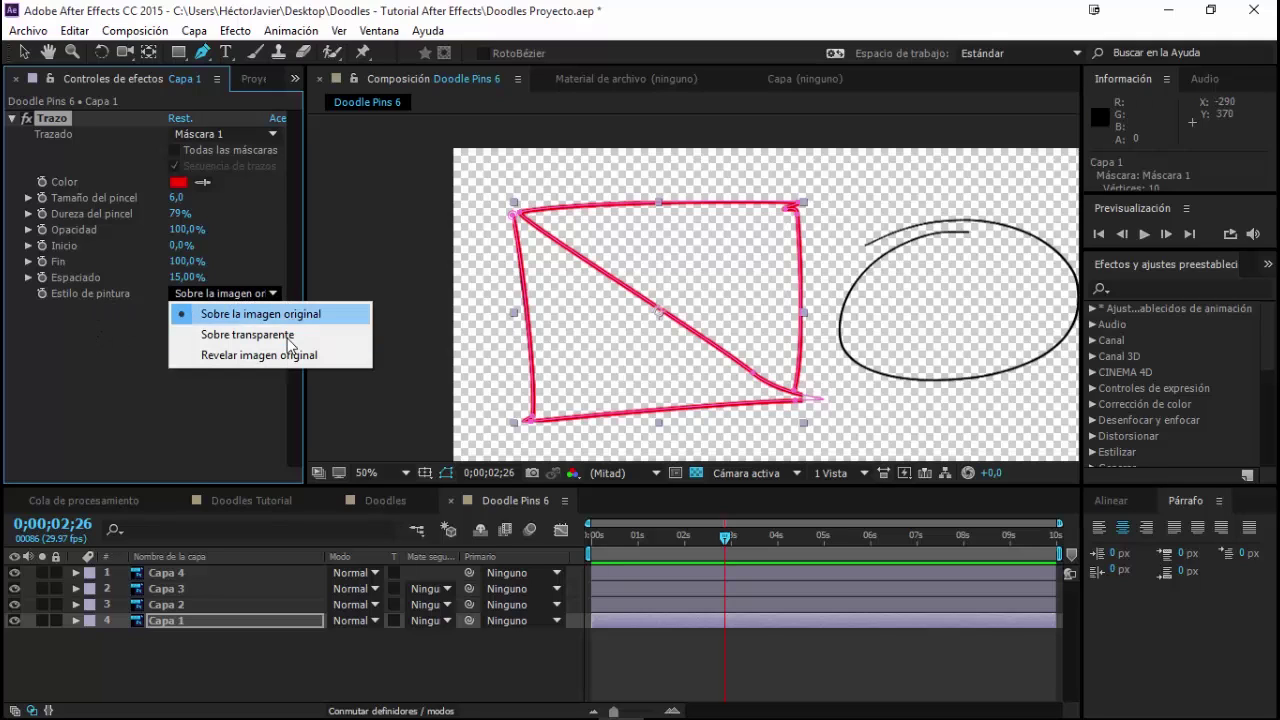
pyautogui.click(247, 359)
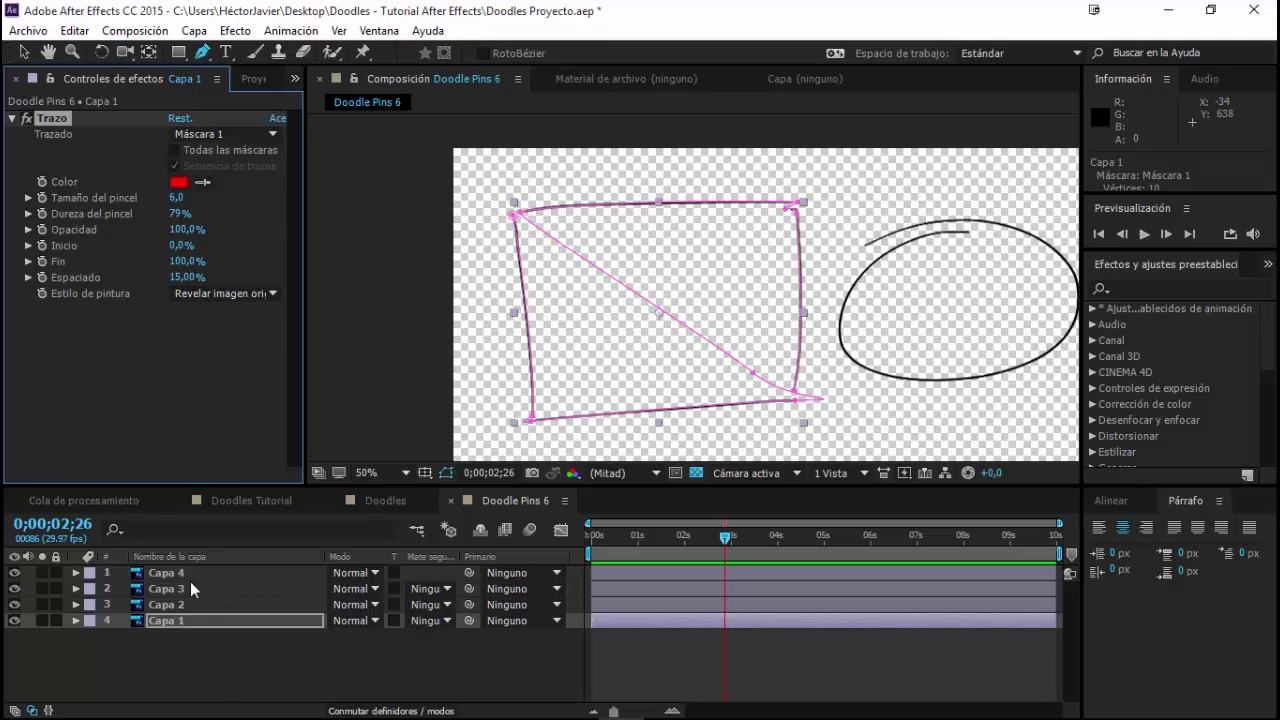
pyautogui.click(226, 659)
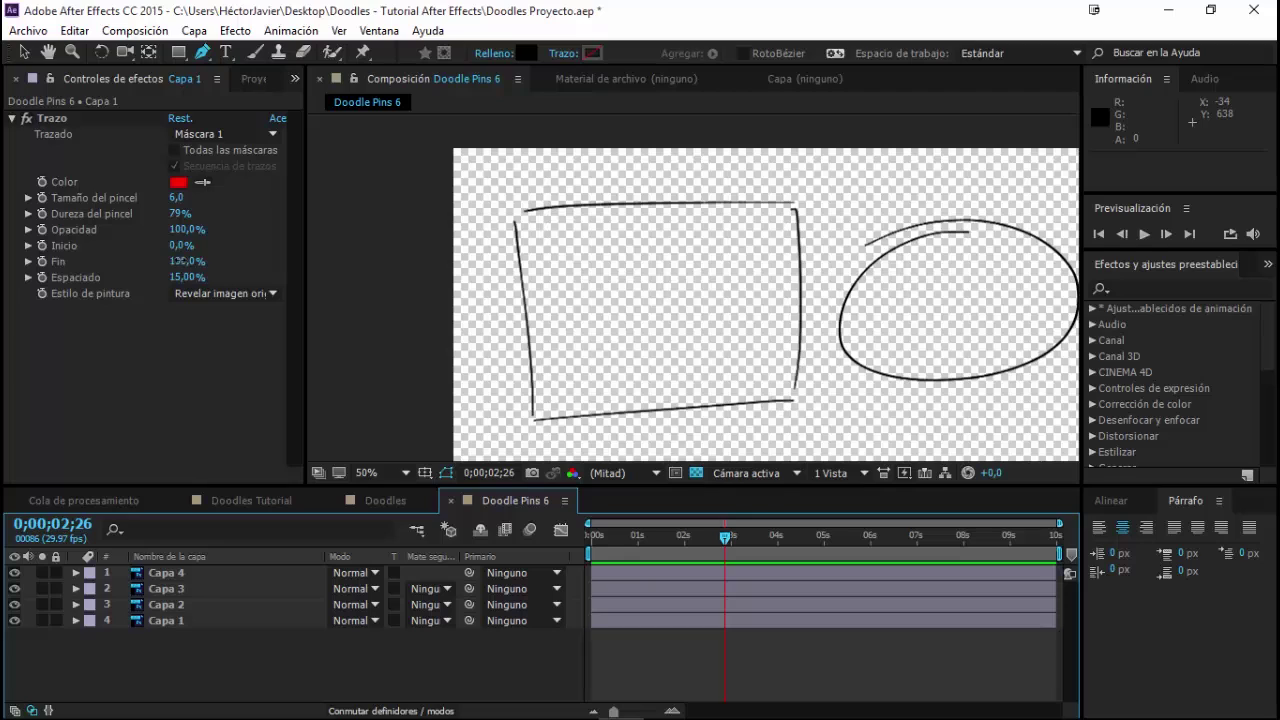
# Test the Fin reveal at 63% and 27%, then keyframe Fin at 100% at 0;00;00;22
pyautogui.moveTo(178, 261); pyautogui.dragTo(150, 262)
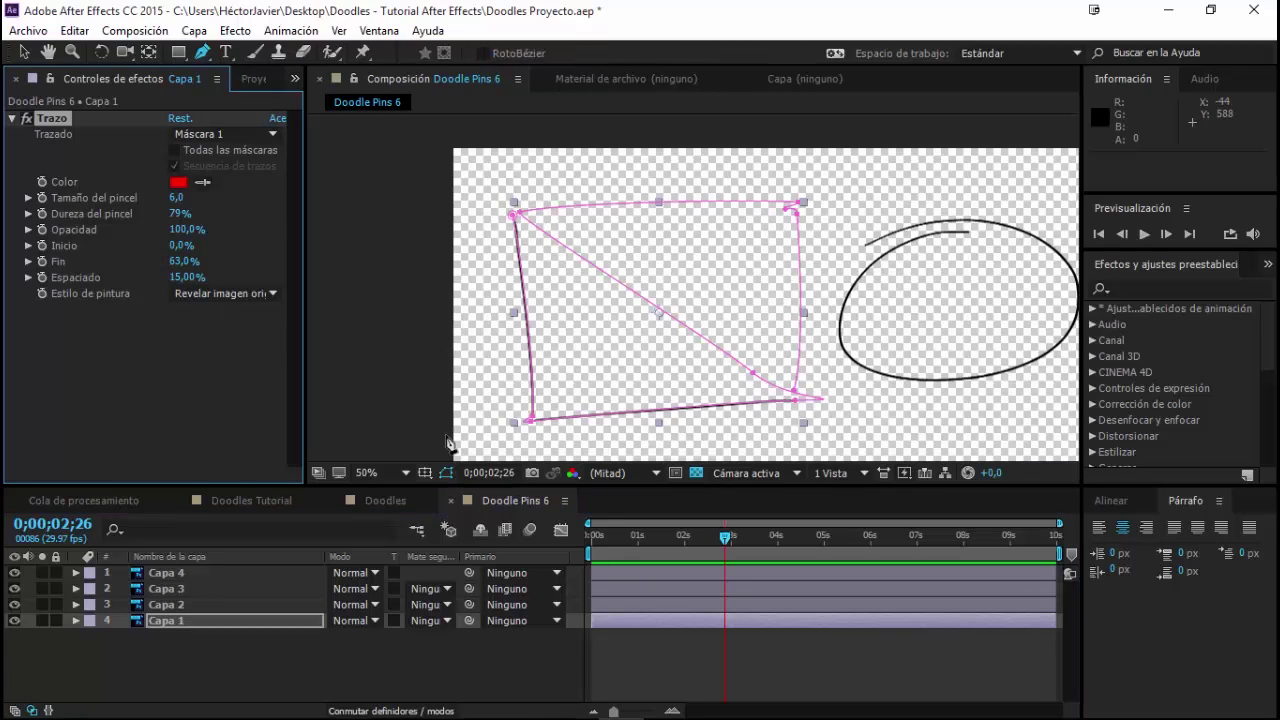
pyautogui.click(447, 474)
pyautogui.moveTo(180, 262)
pyautogui.mouseDown()
pyautogui.moveTo(148, 261)
pyautogui.moveTo(225, 258)
pyautogui.mouseUp()
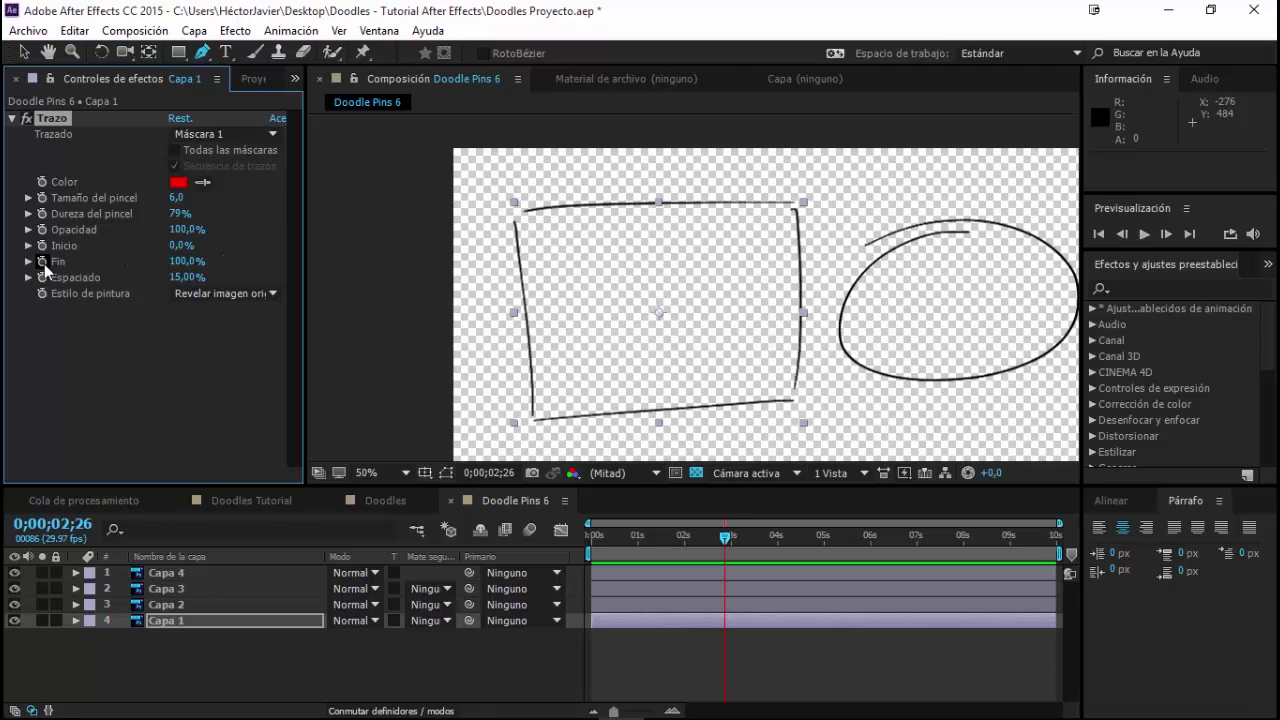
pyautogui.click(625, 534)
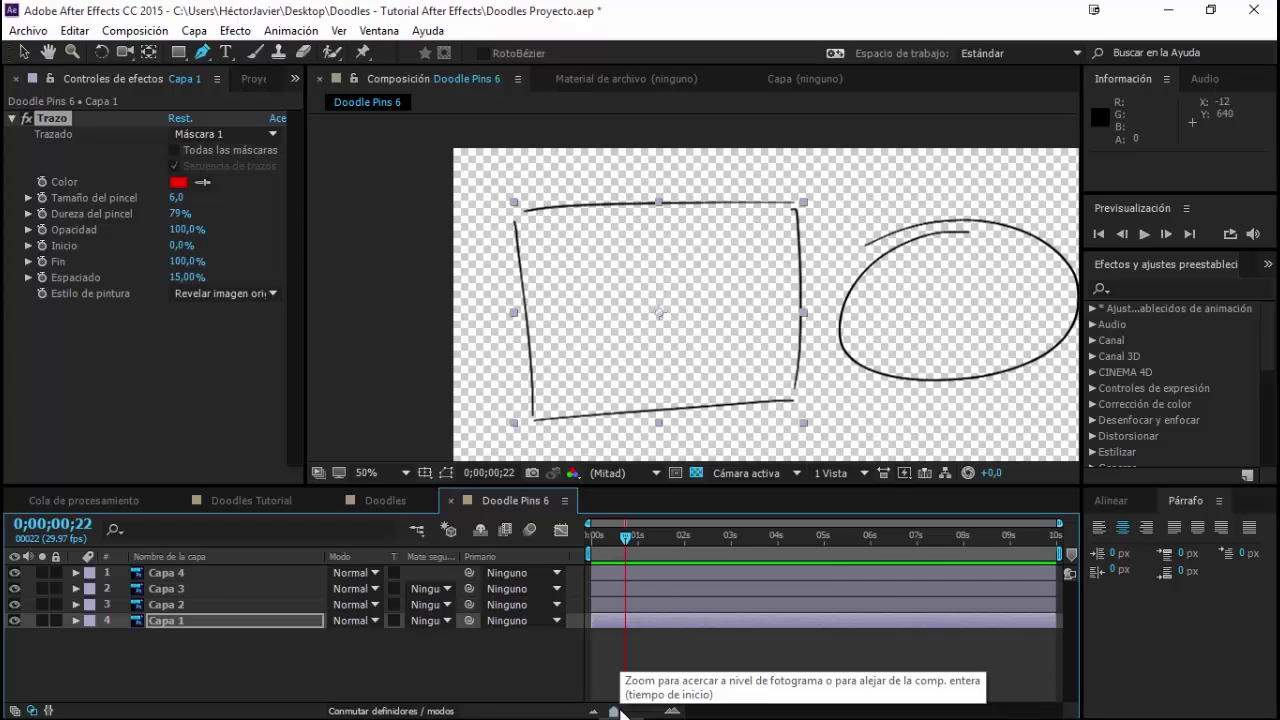
pyautogui.moveTo(620, 710); pyautogui.dragTo(622, 713)
pyautogui.hscroll(-1, 657, 660)
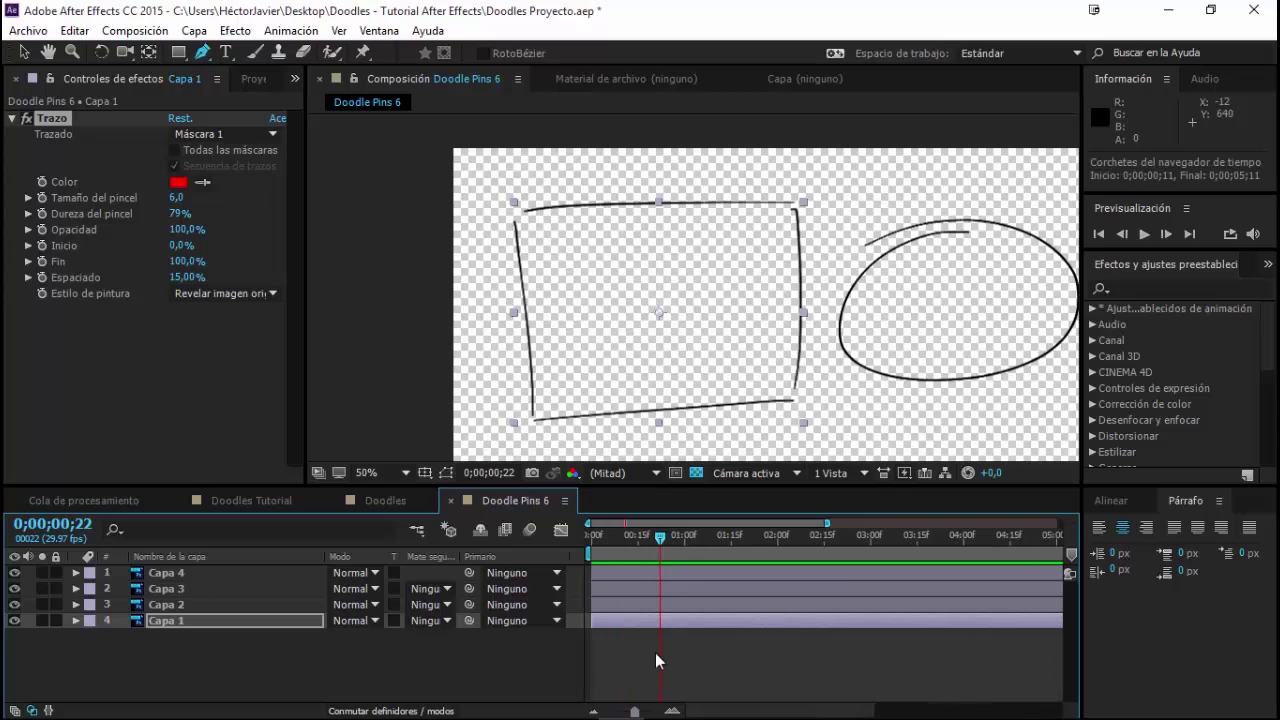
pyautogui.click(40, 262)
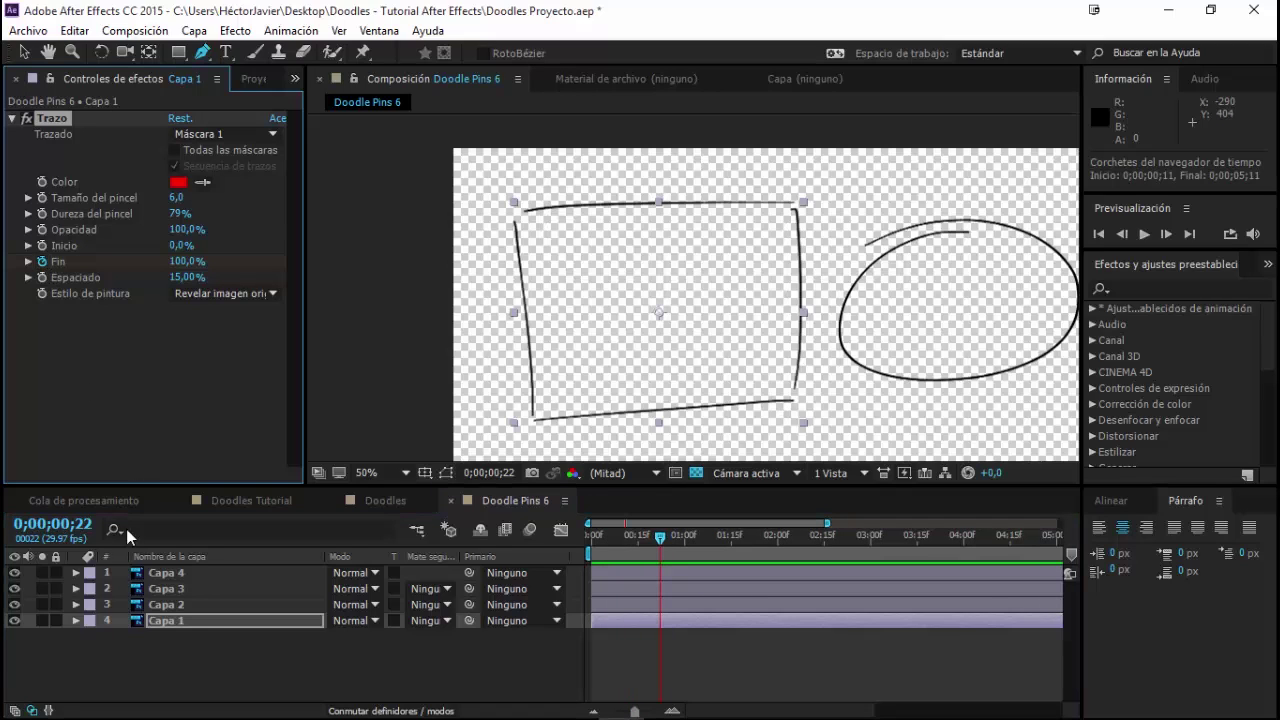
# Set Fin to 0% at the timeline start and preview the square drawing on
pyautogui.press('u')
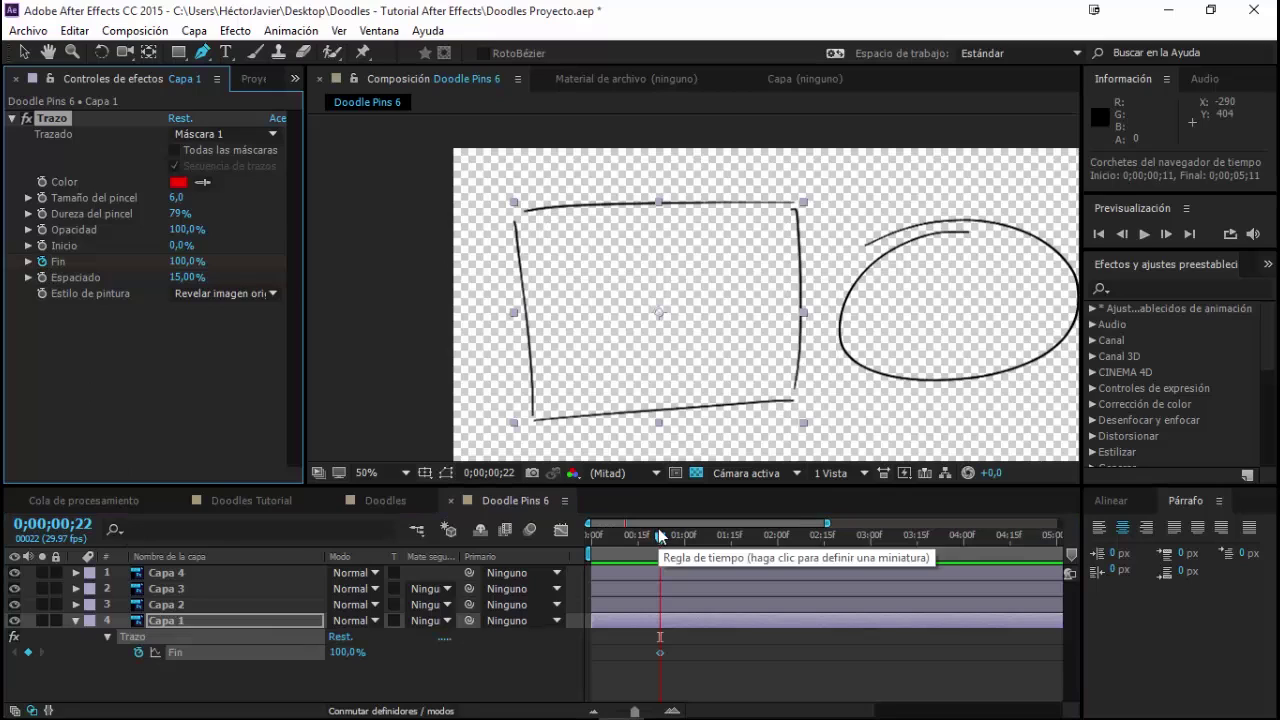
pyautogui.press('Home')
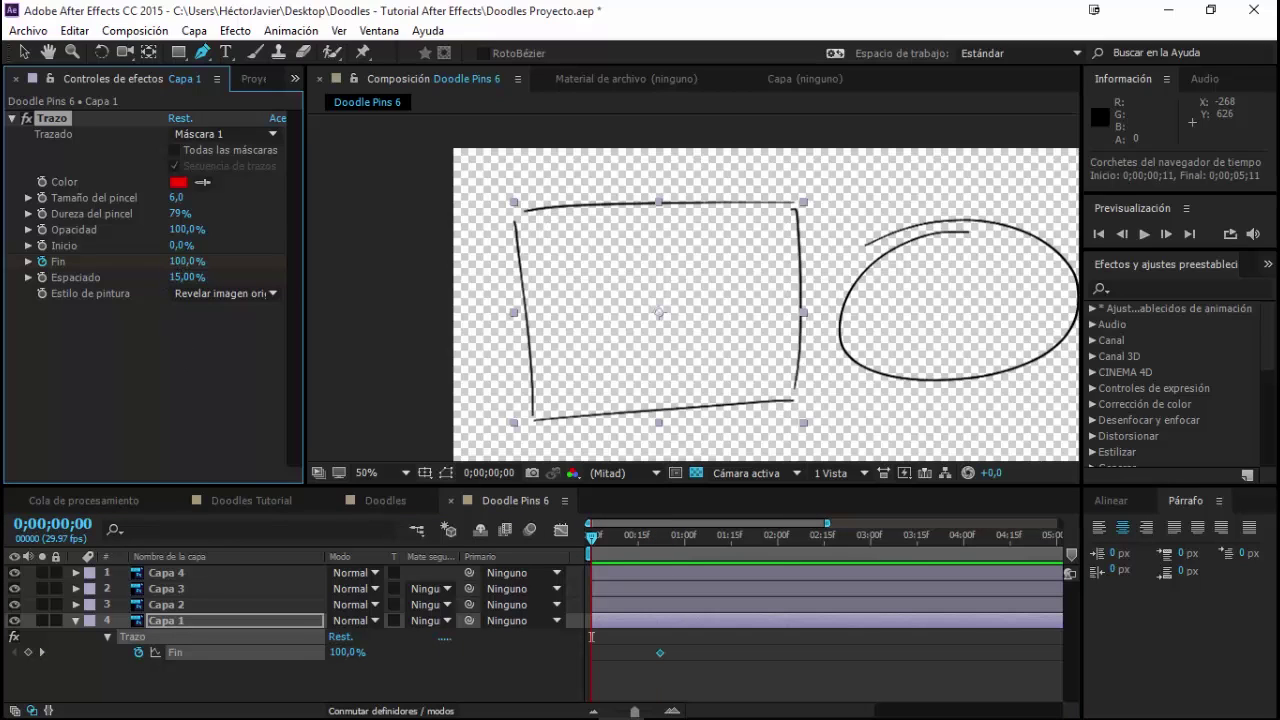
pyautogui.write('0')
pyautogui.press('Return')
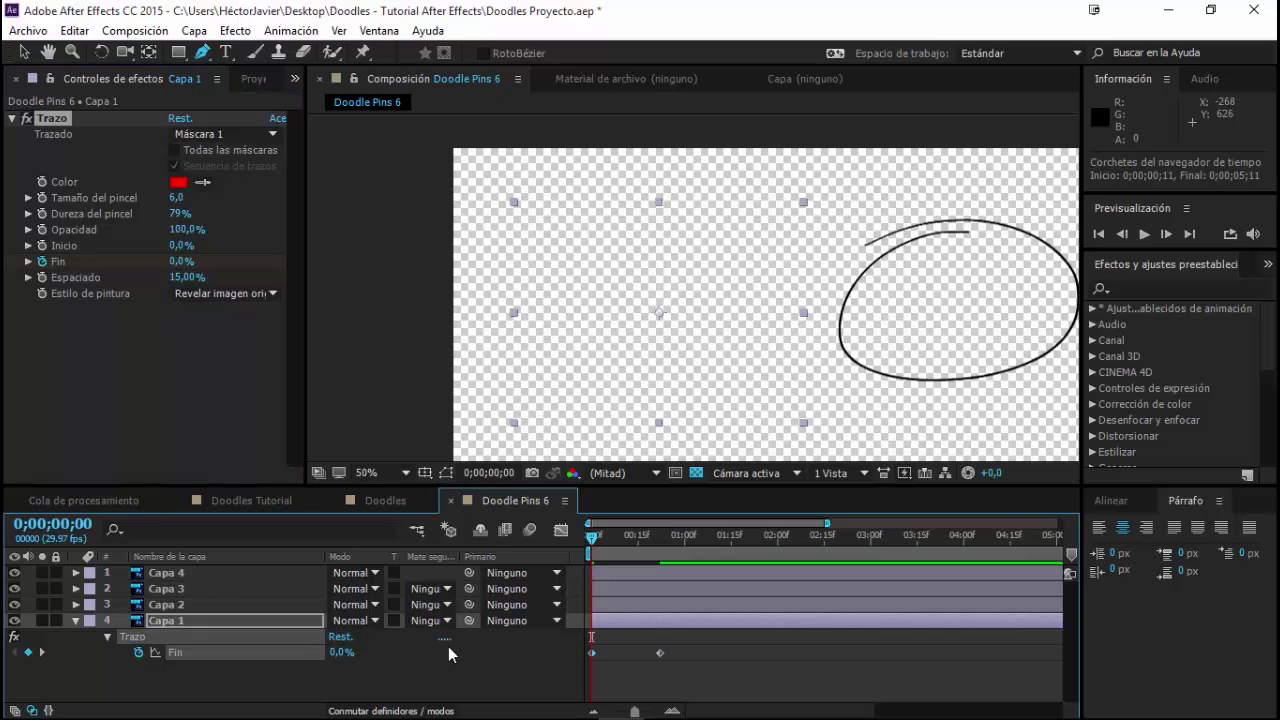
pyautogui.press('space')
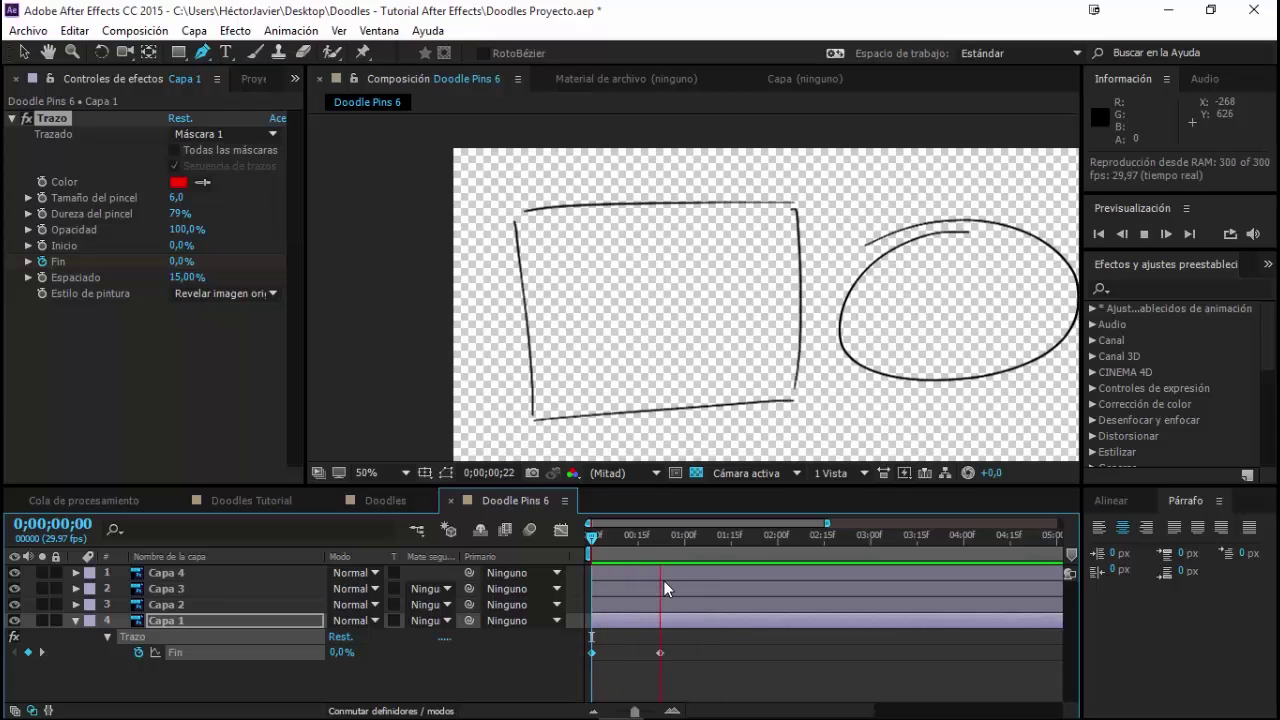
pyautogui.press('space')
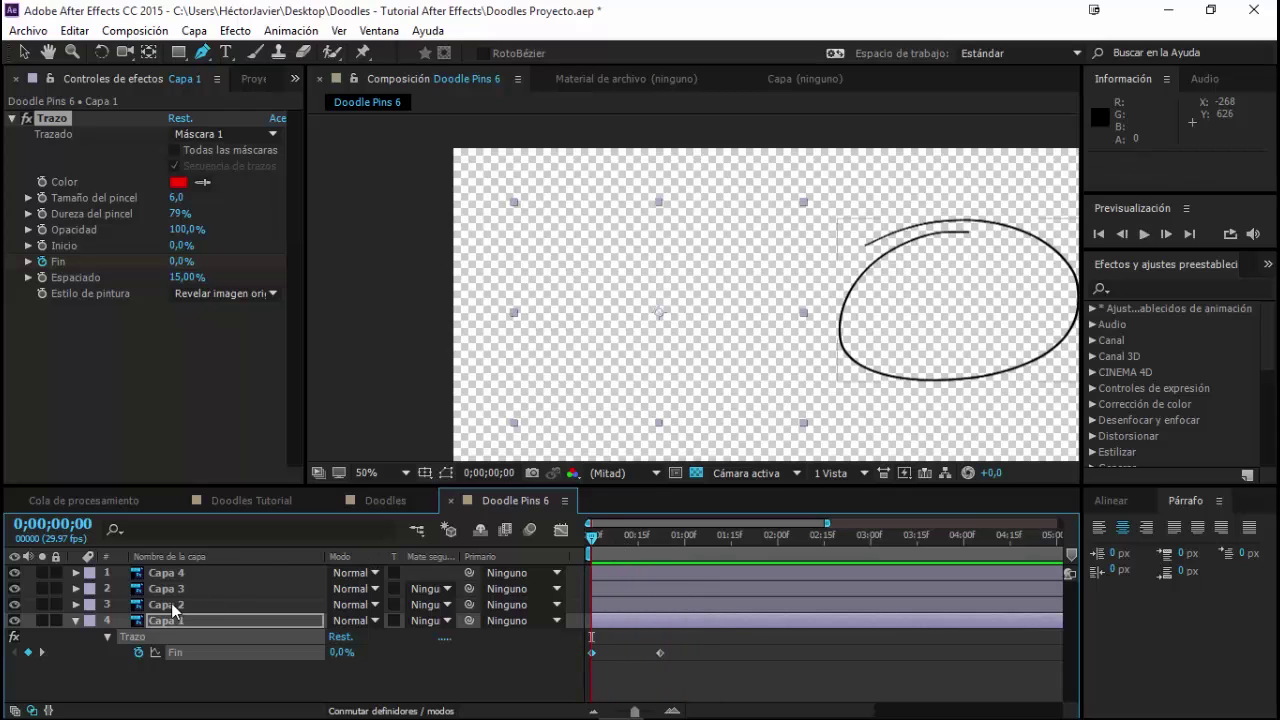
# Select Capa 2, the ellipse doodle, and apply the Trazo stroke effect from Generar
pyautogui.click(171, 603)
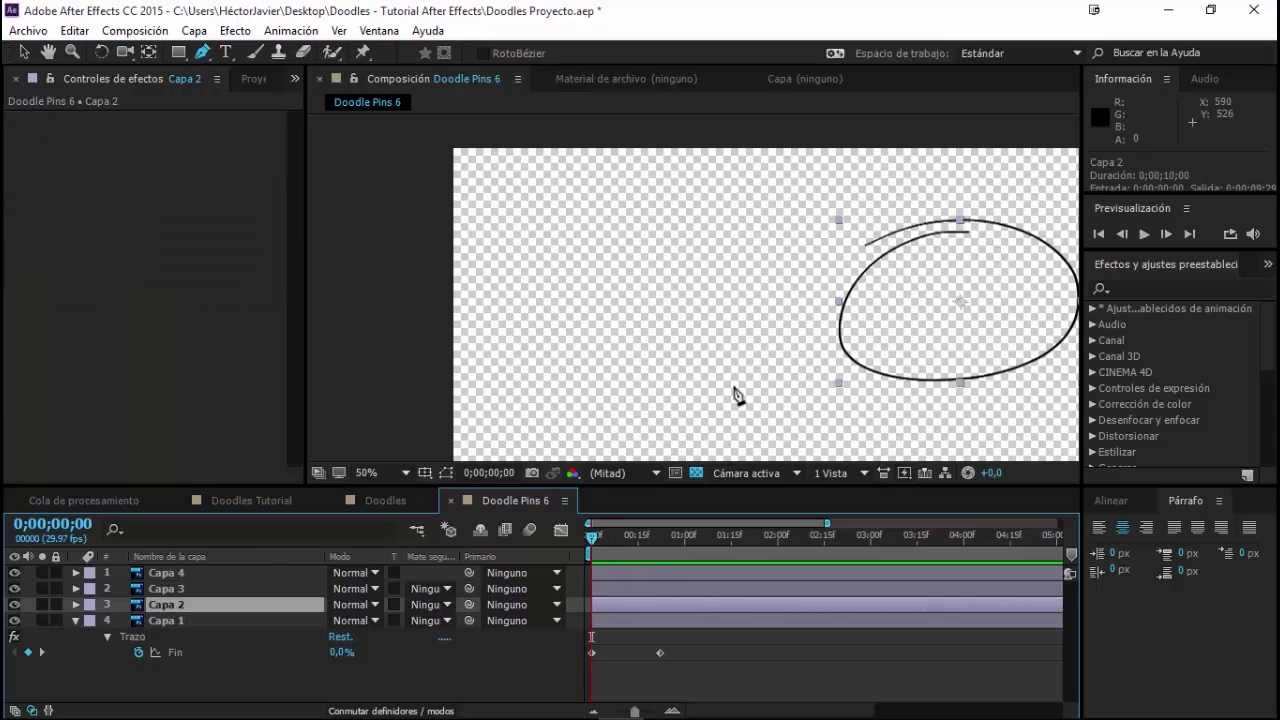
pyautogui.moveTo(737, 366); pyautogui.dragTo(530, 386)
pyautogui.scroll(2, 862, 345)
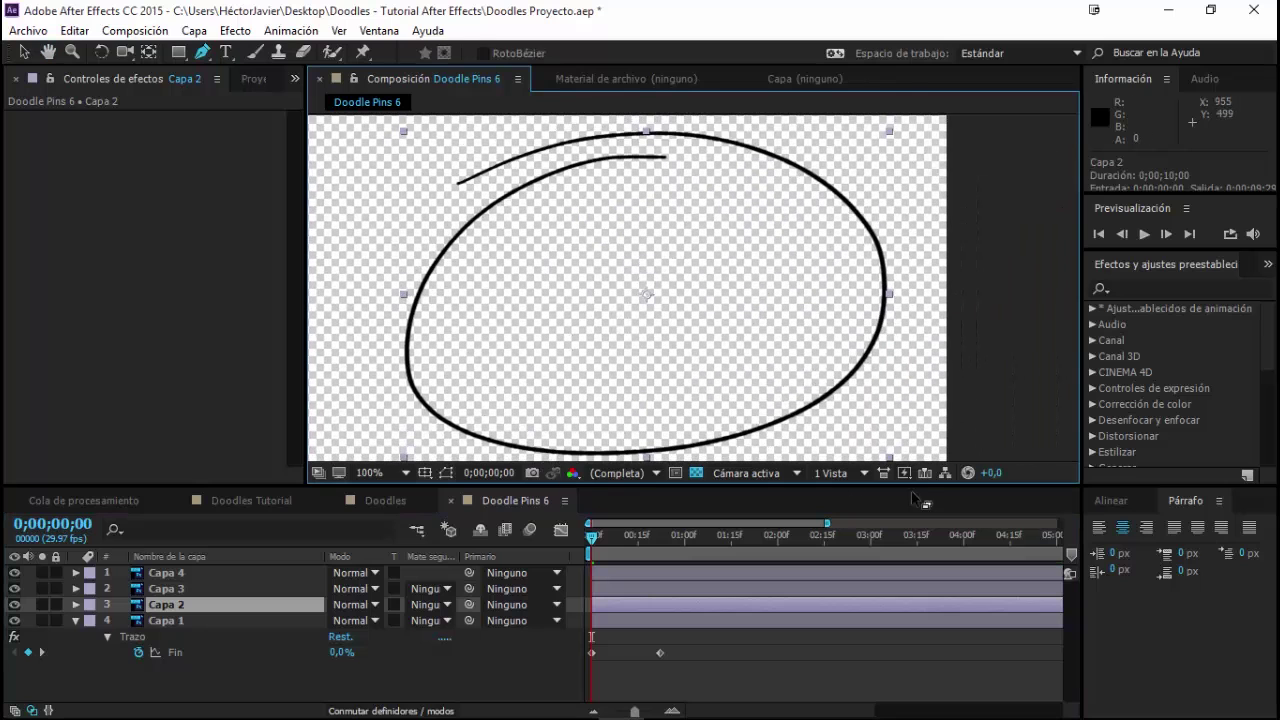
pyautogui.click(1134, 288)
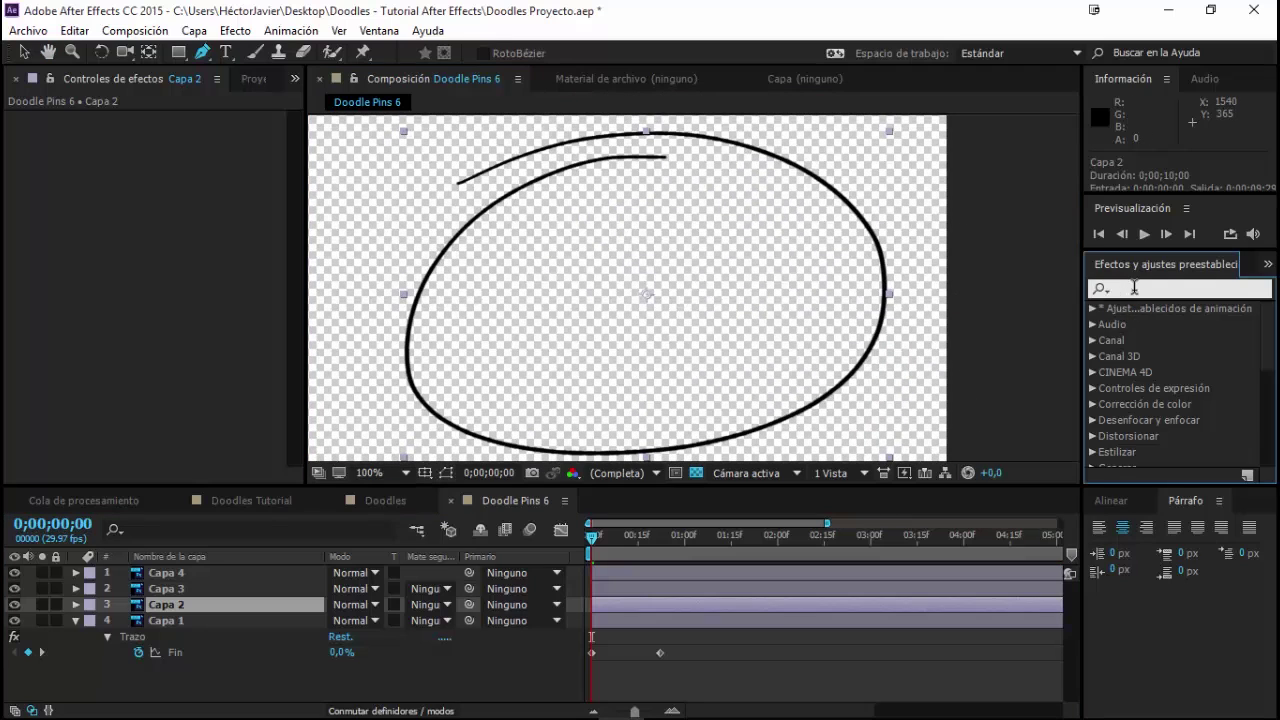
pyautogui.write('trazo')
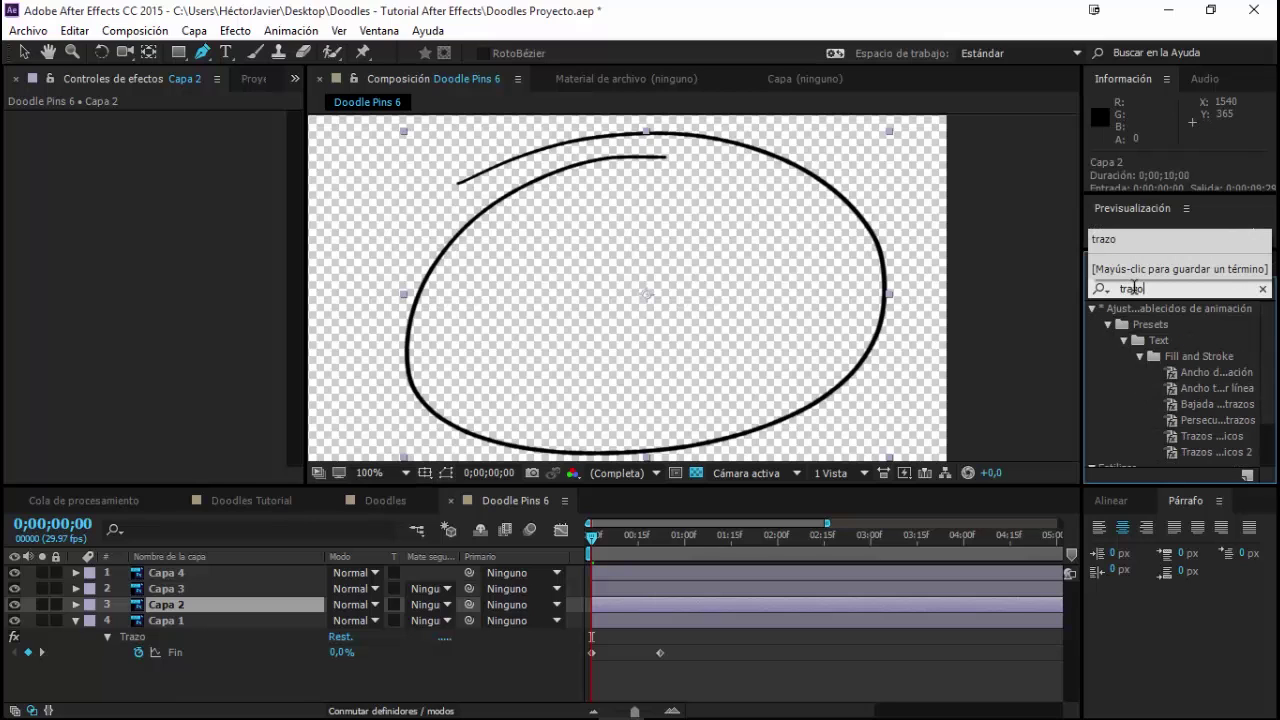
pyautogui.scroll(-3, 1199, 434)
pyautogui.doubleClick(1148, 457)
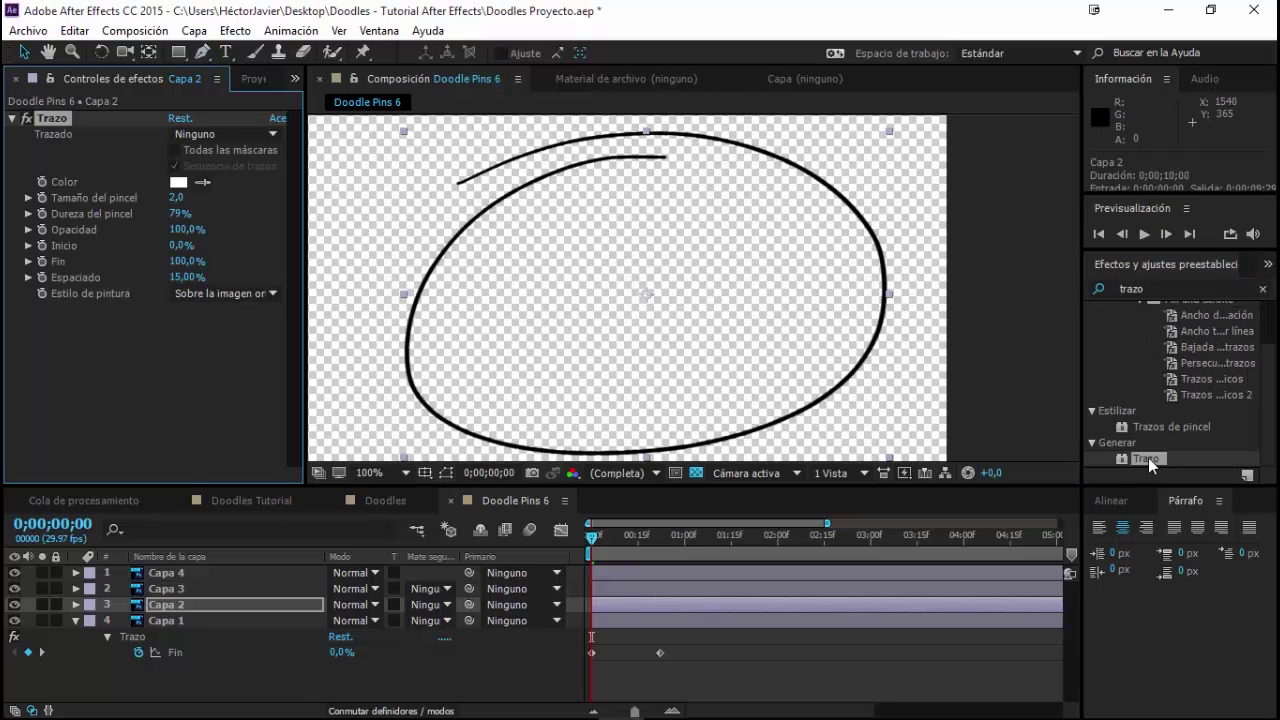
# Trace the oval doodle with a 5-vertex Máscara 1 using the Pen tool
pyautogui.click(201, 53)
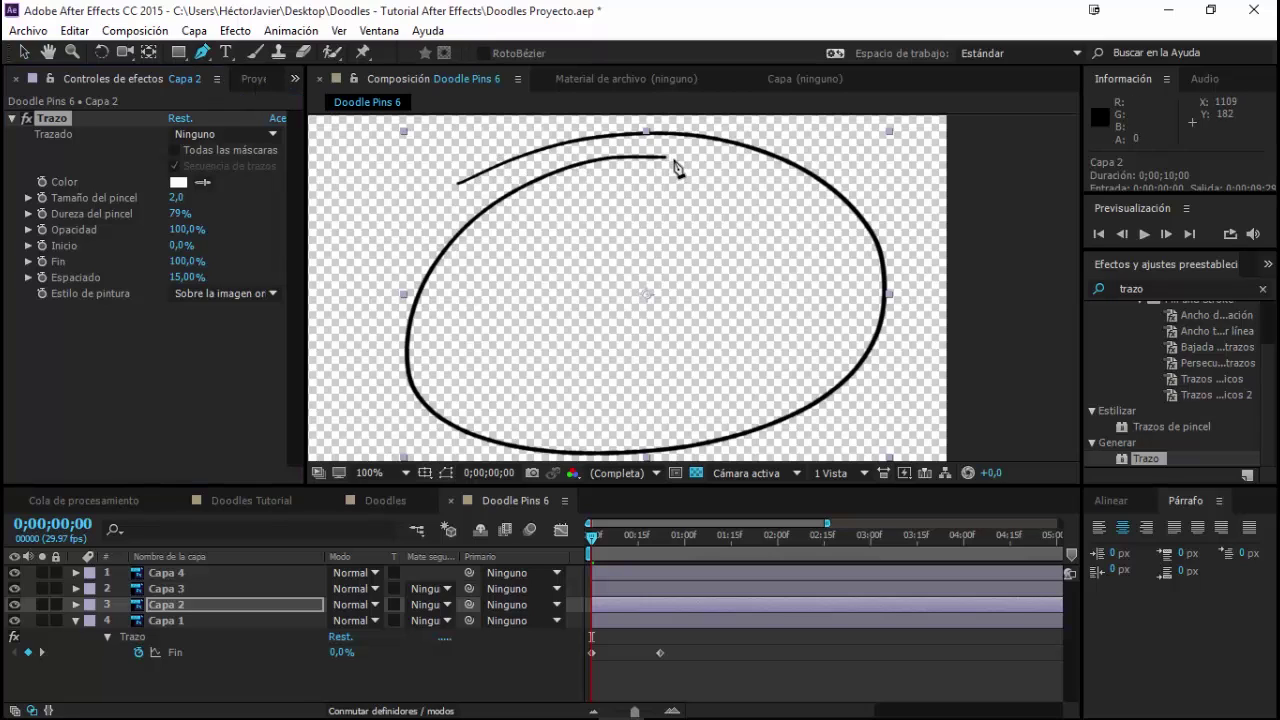
pyautogui.moveTo(673, 158); pyautogui.dragTo(602, 155)
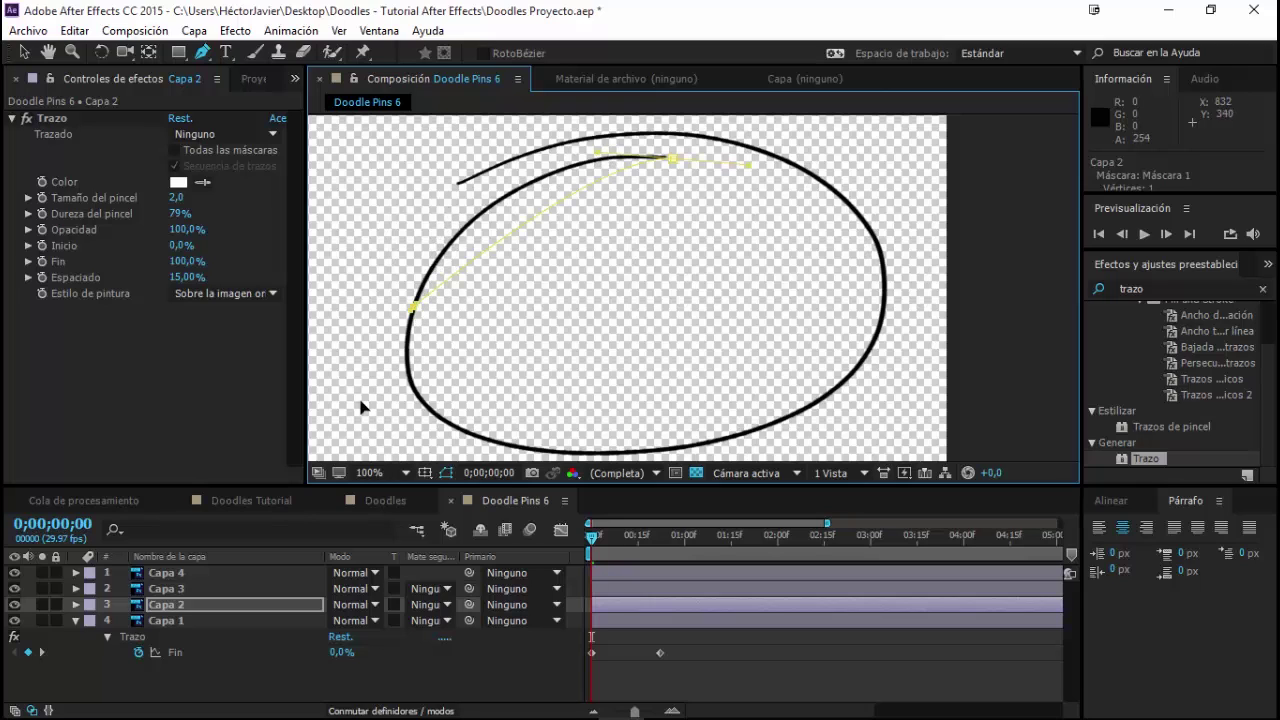
pyautogui.moveTo(362, 407); pyautogui.dragTo(368, 437)
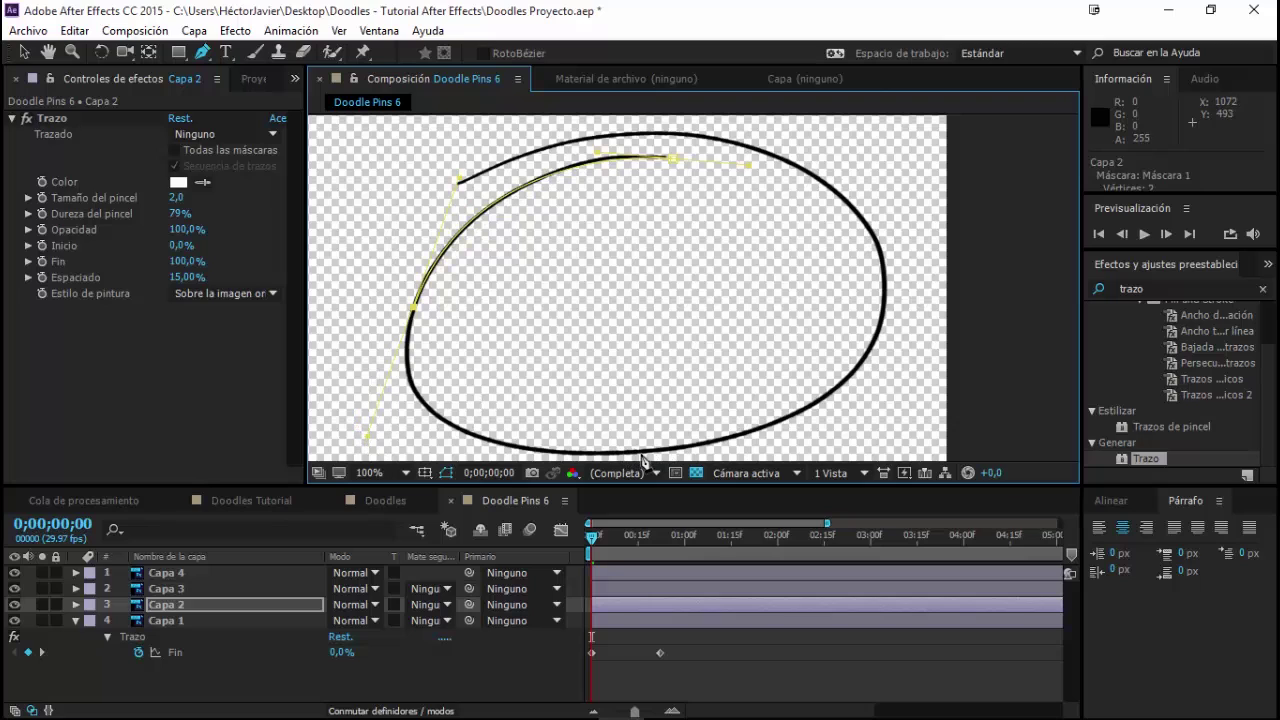
pyautogui.moveTo(641, 449)
pyautogui.mouseDown()
pyautogui.moveTo(750, 432)
pyautogui.moveTo(748, 445)
pyautogui.mouseUp()
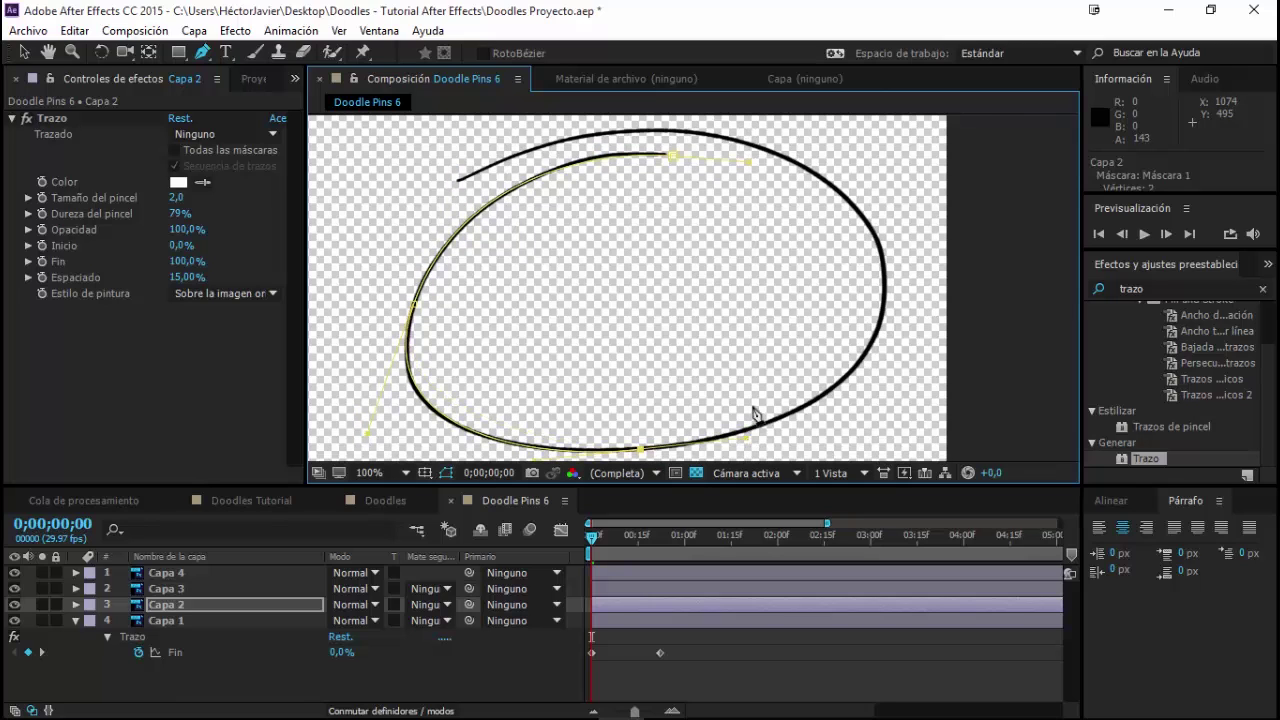
pyautogui.moveTo(884, 272); pyautogui.dragTo(868, 153)
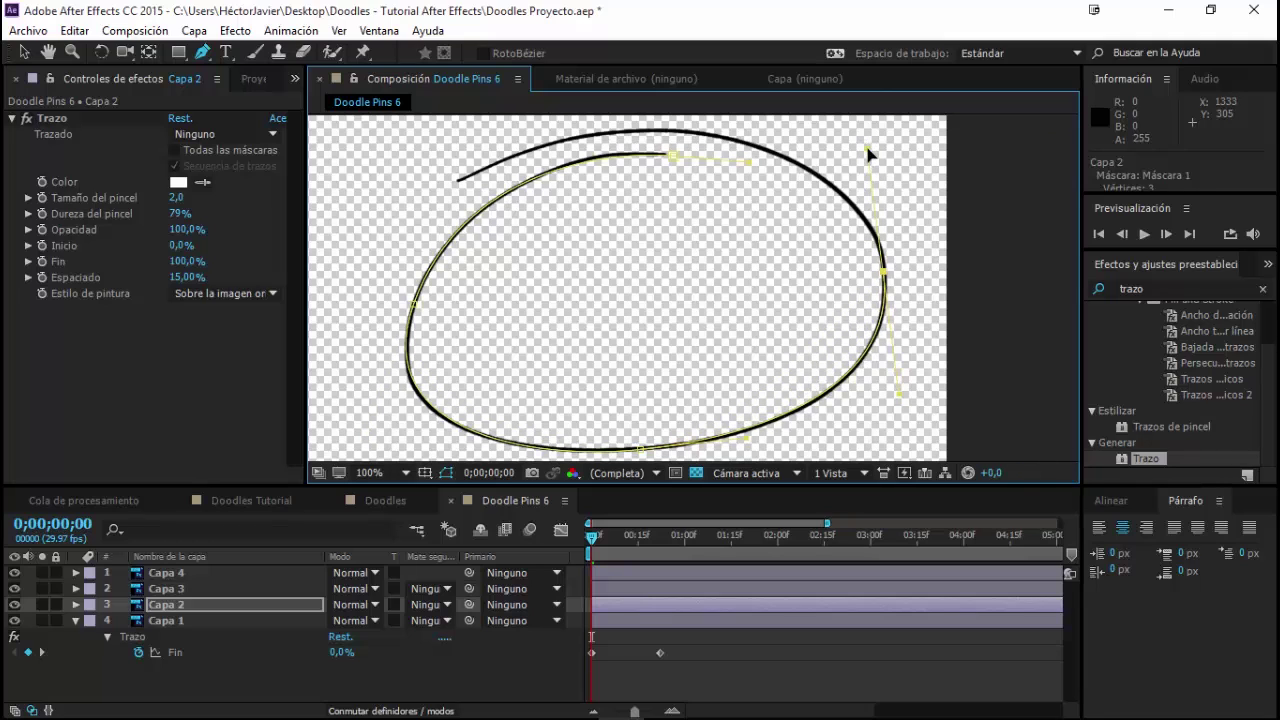
pyautogui.click(457, 181)
pyautogui.moveTo(457, 181); pyautogui.dragTo(316, 292)
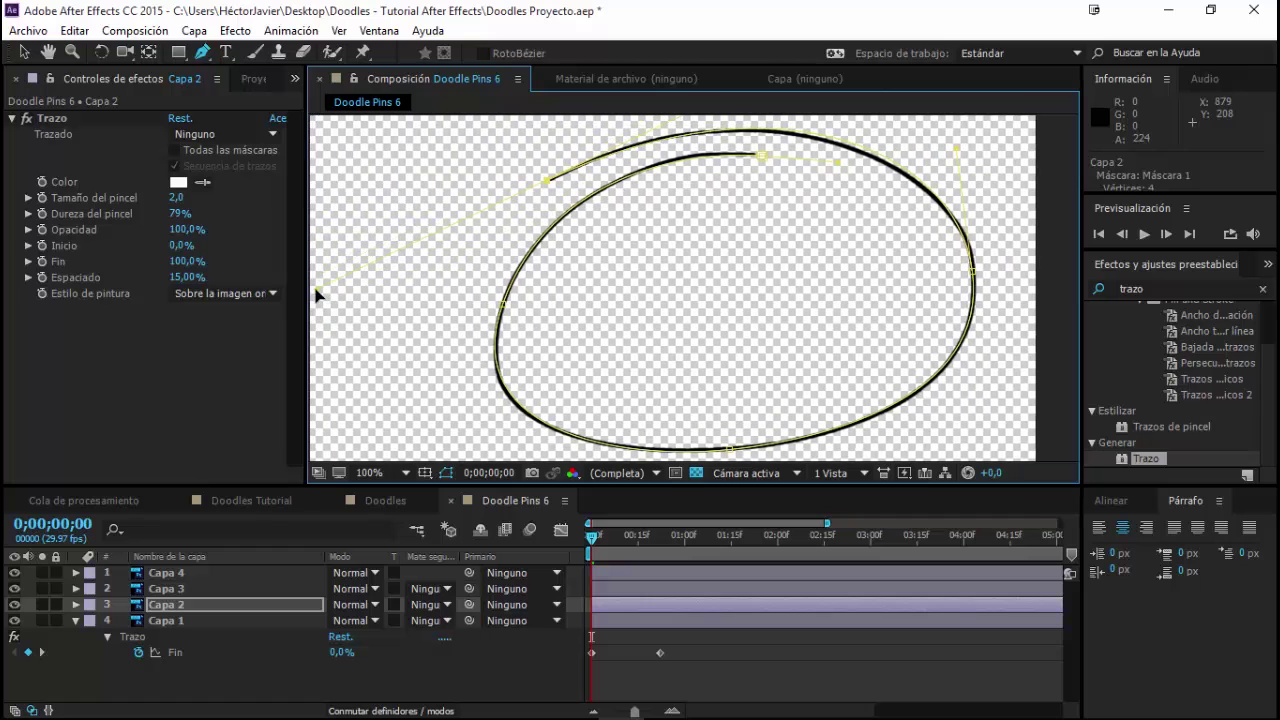
pyautogui.moveTo(777, 269); pyautogui.dragTo(686, 380)
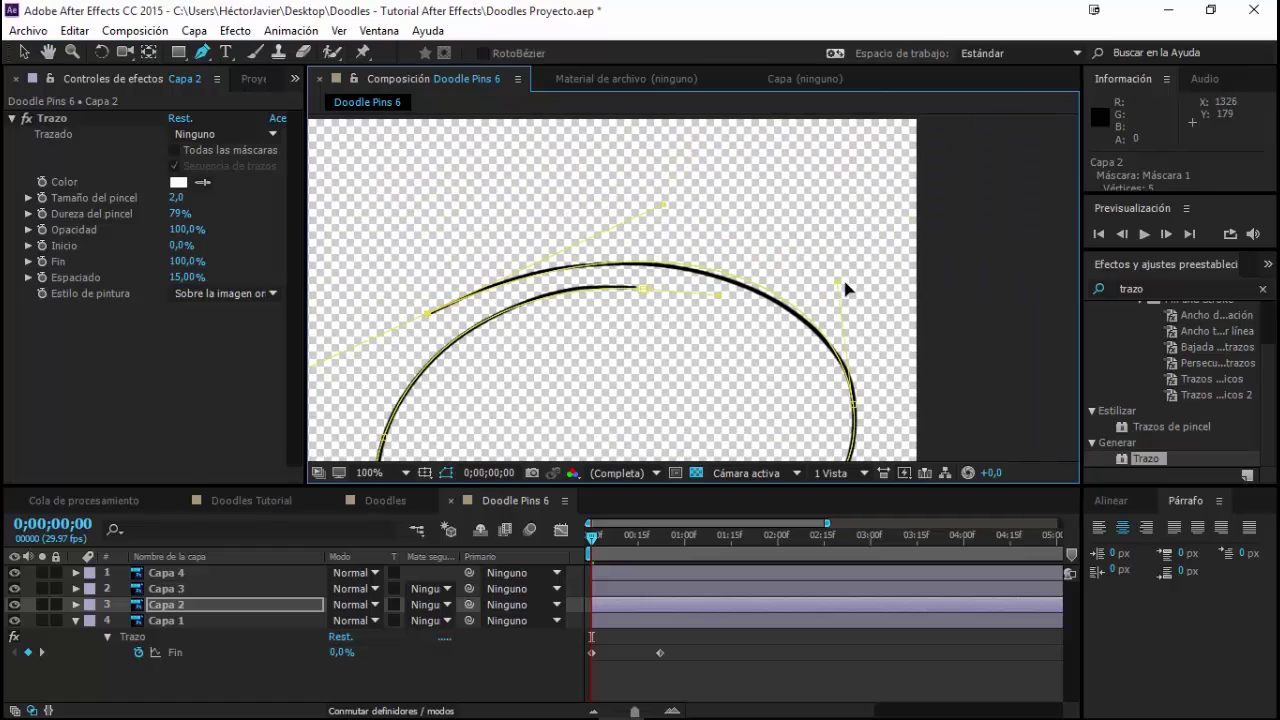
pyautogui.moveTo(838, 287); pyautogui.dragTo(843, 298)
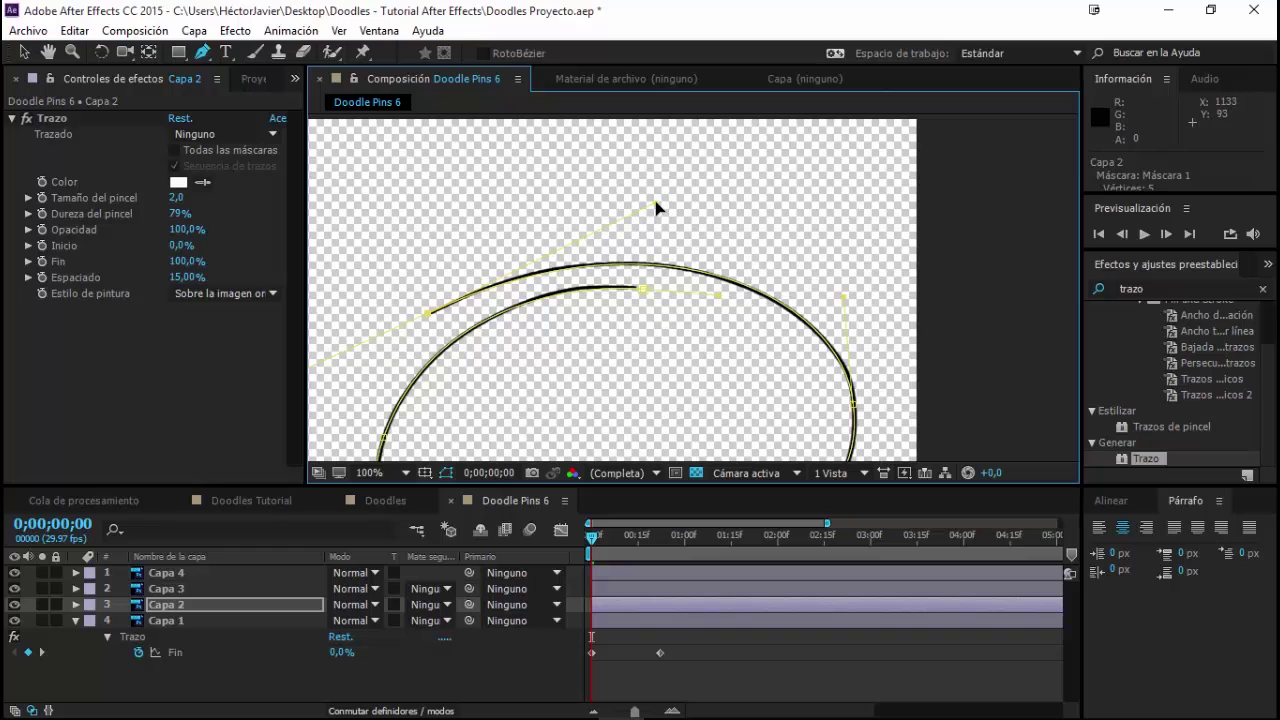
pyautogui.moveTo(651, 309)
pyautogui.mouseDown()
pyautogui.moveTo(654, 172)
pyautogui.moveTo(675, 177)
pyautogui.mouseUp()
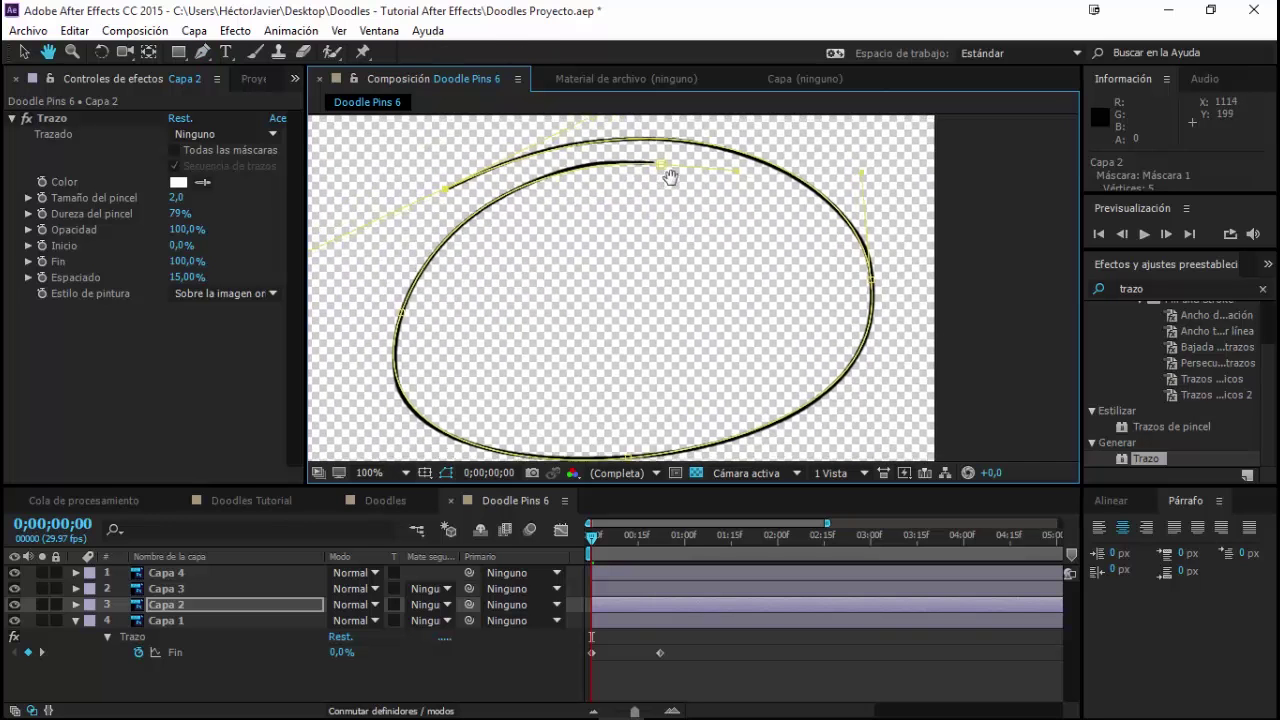
# Make Capa 2's Trazo follow Máscara 1 with brush size 5,0
pyautogui.click(188, 136)
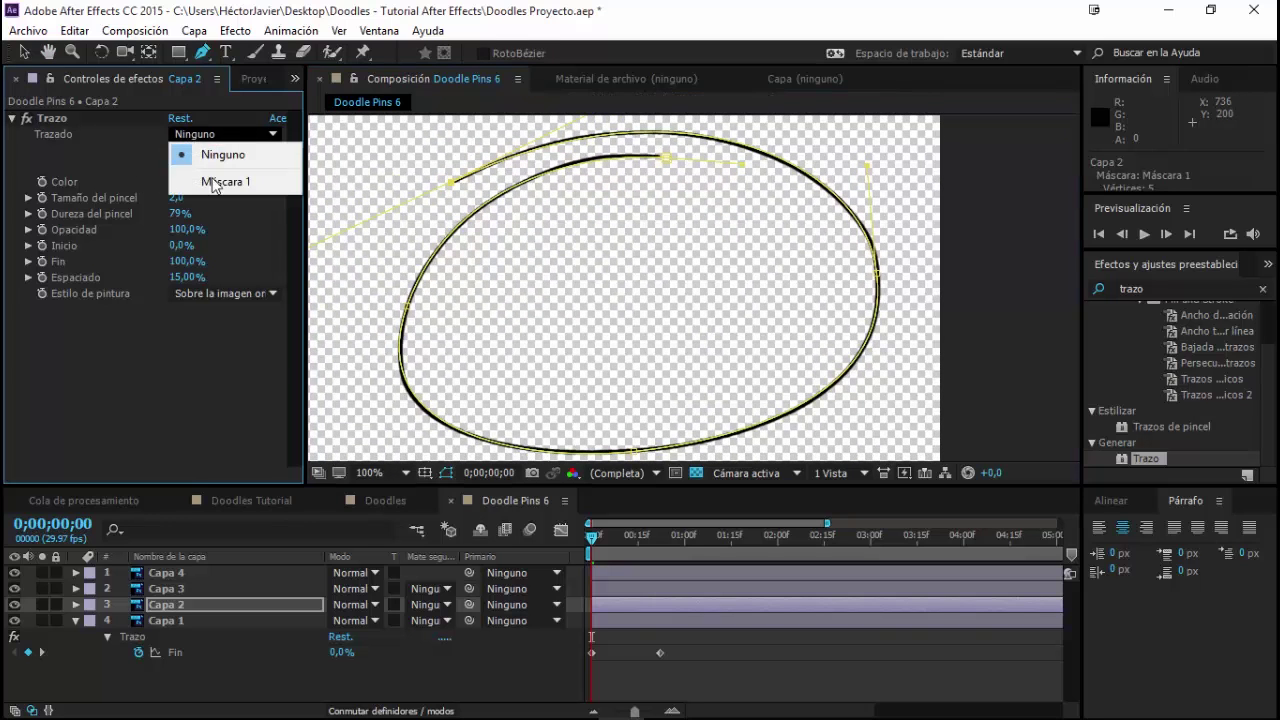
pyautogui.click(213, 182)
pyautogui.click(176, 197)
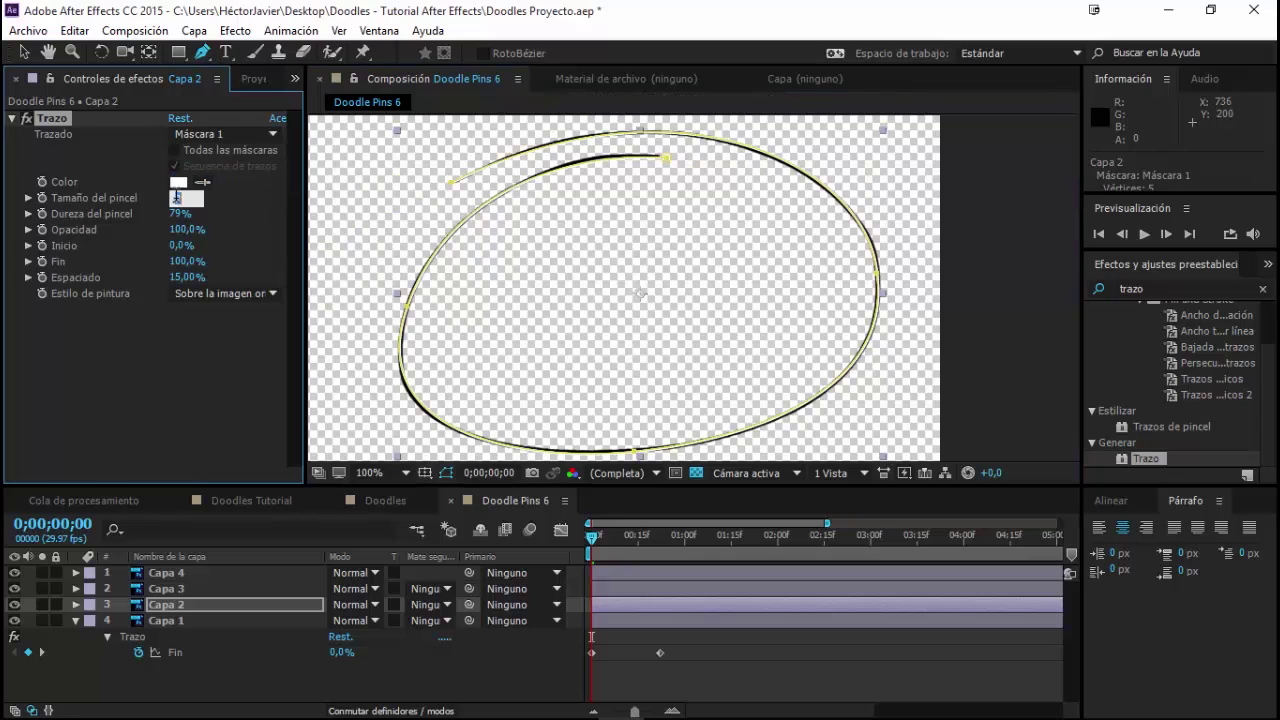
pyautogui.press('Return')
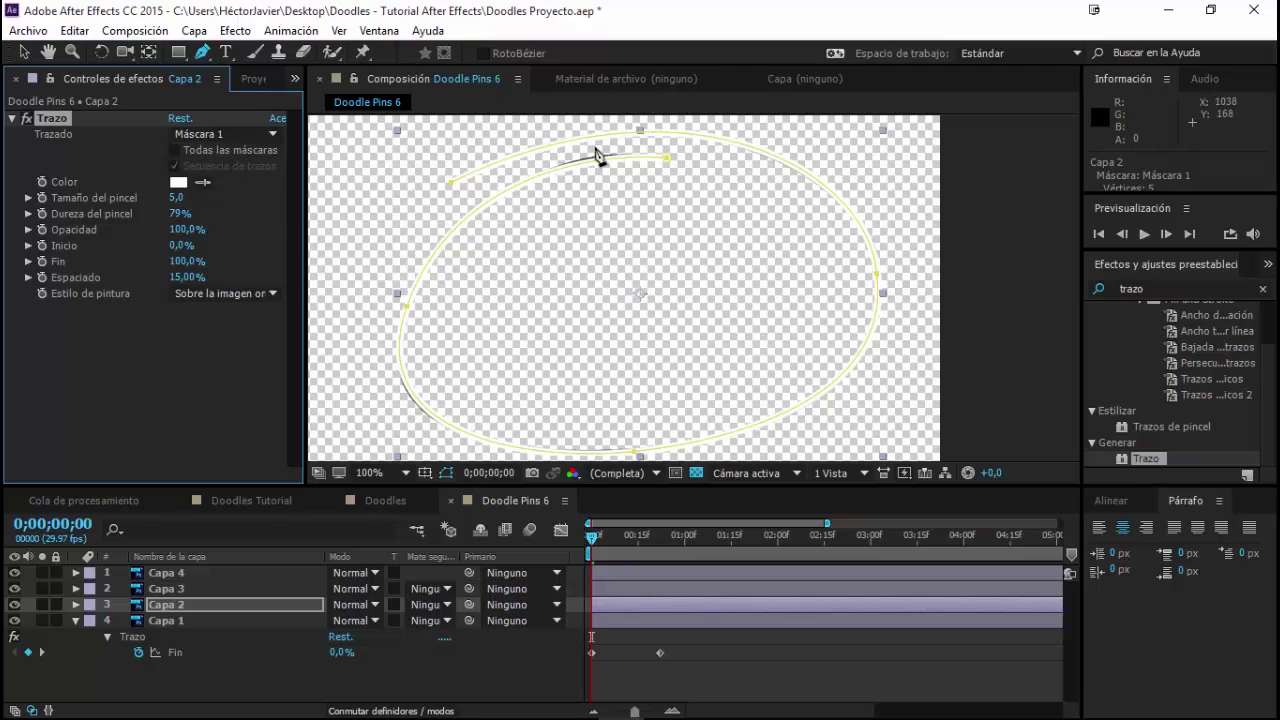
# Increase the stroke's brush size to 7,0
pyautogui.scroll(7, 577, 205)
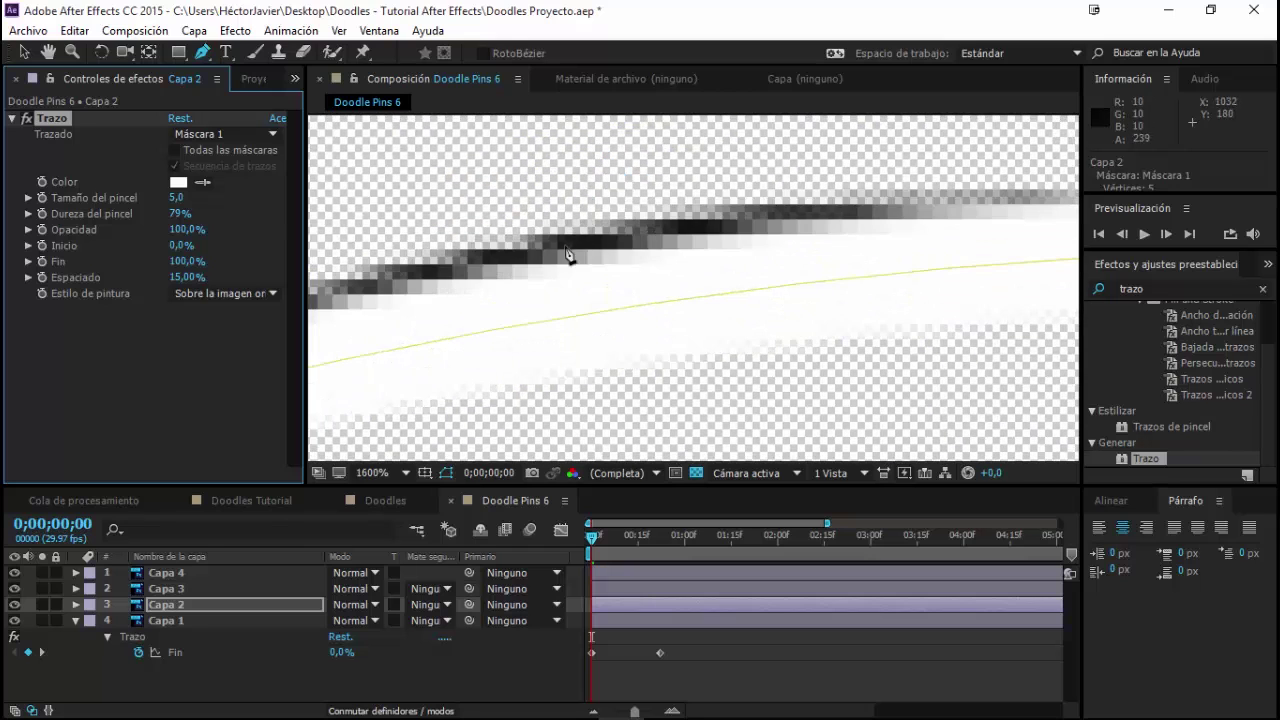
pyautogui.scroll(-10, 514, 337)
pyautogui.scroll(6, 530, 335)
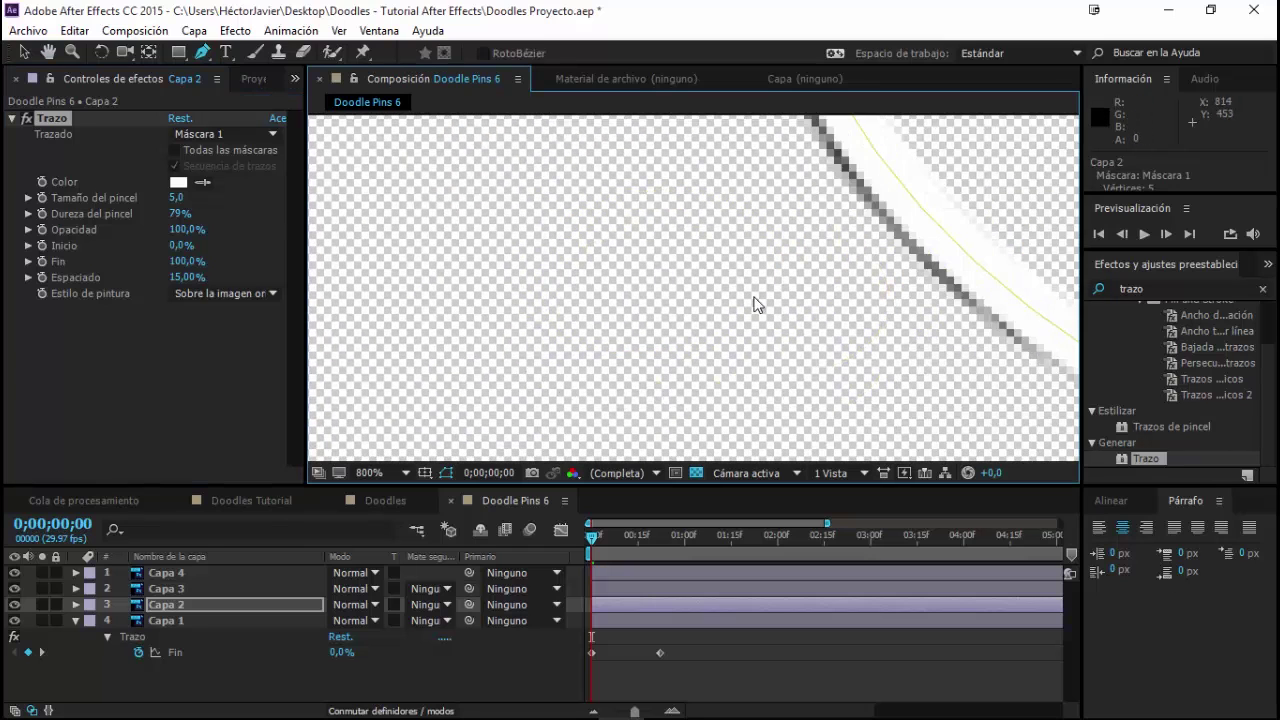
pyautogui.scroll(-5, 863, 266)
pyautogui.moveTo(688, 347); pyautogui.dragTo(614, 354)
pyautogui.click(175, 197)
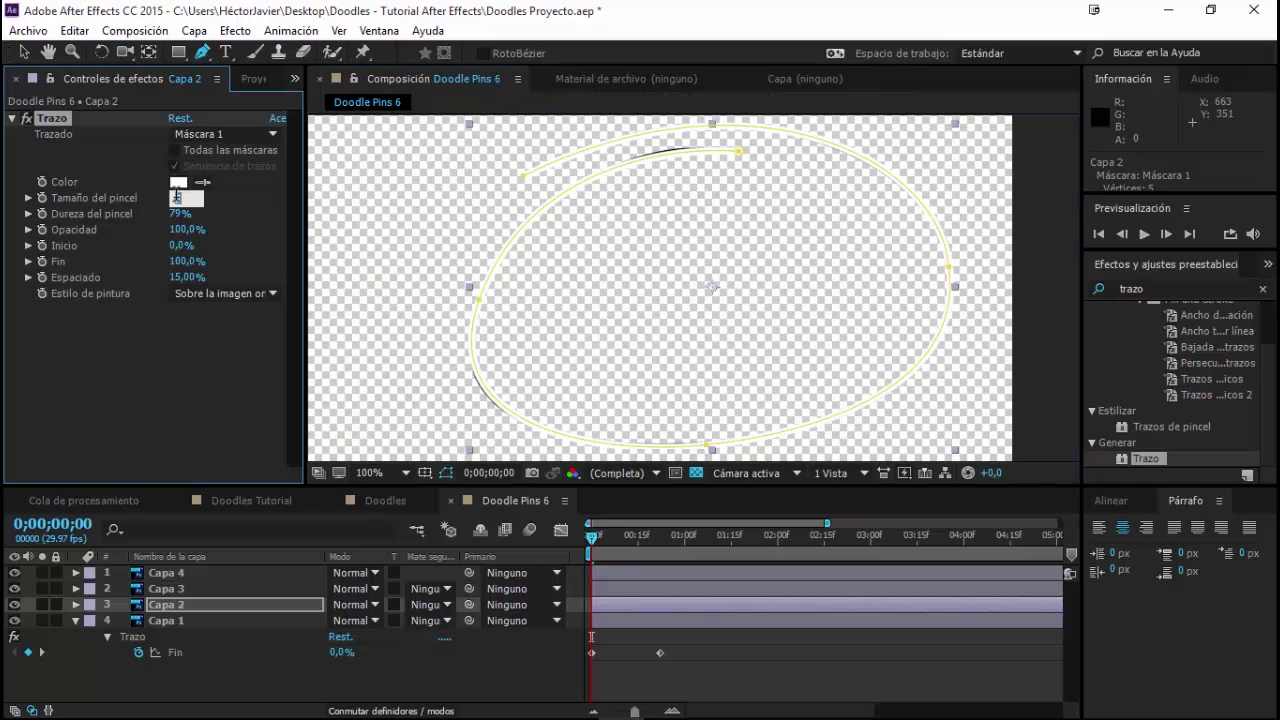
pyautogui.write('6')
pyautogui.press('Return')
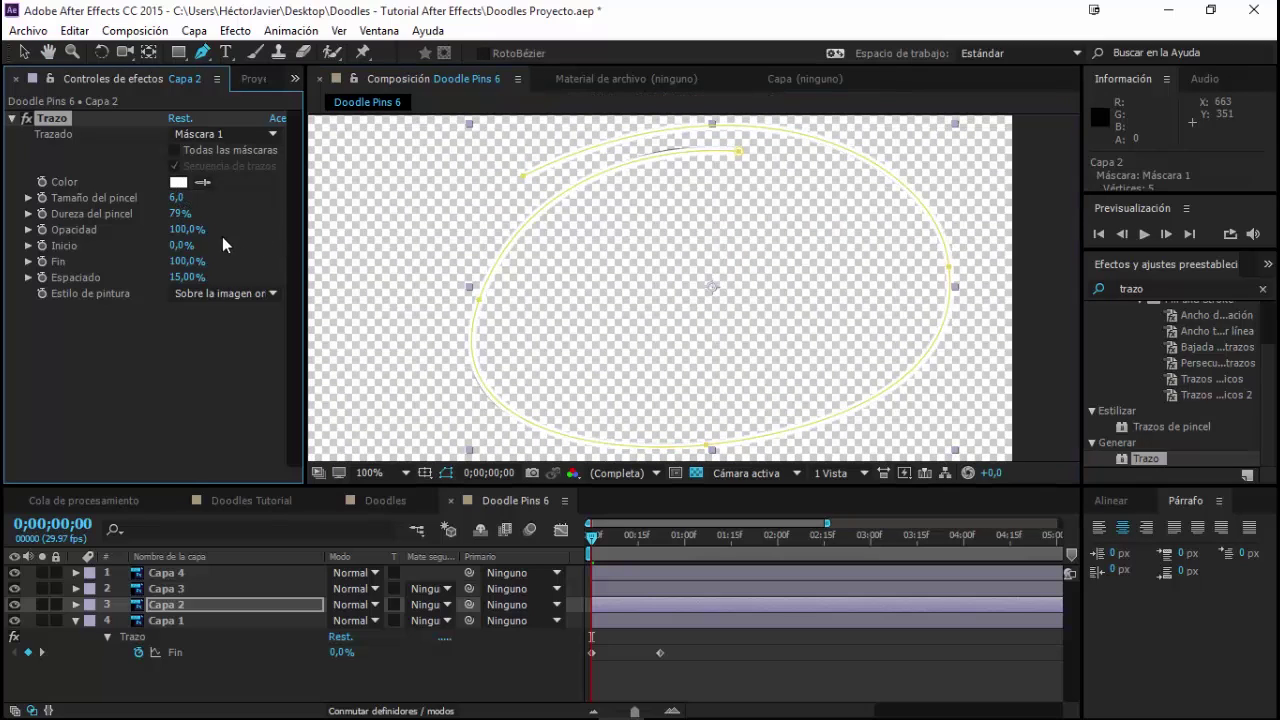
pyautogui.click(175, 198)
pyautogui.write('7')
pyautogui.press('Return')
# Set Estilo de pintura to Revelar imagen original, hide the mask outline, and go to 0;00;00;22
pyautogui.click(212, 290)
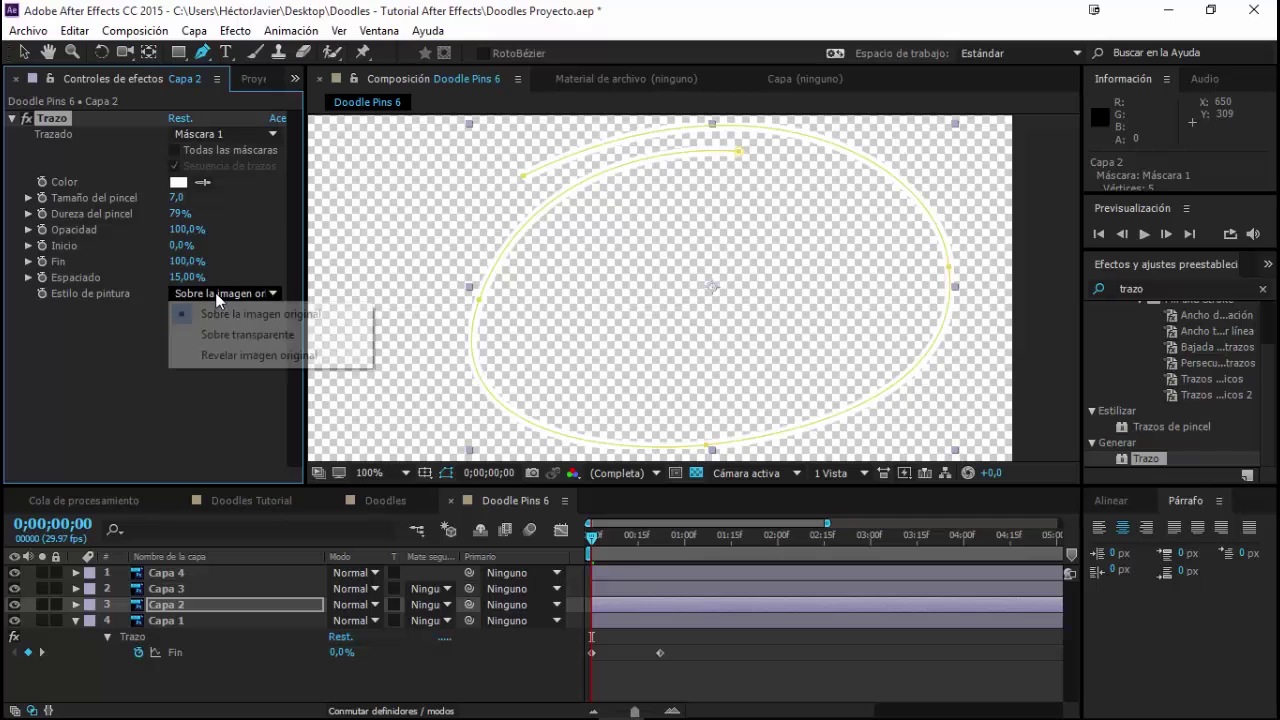
pyautogui.click(223, 350)
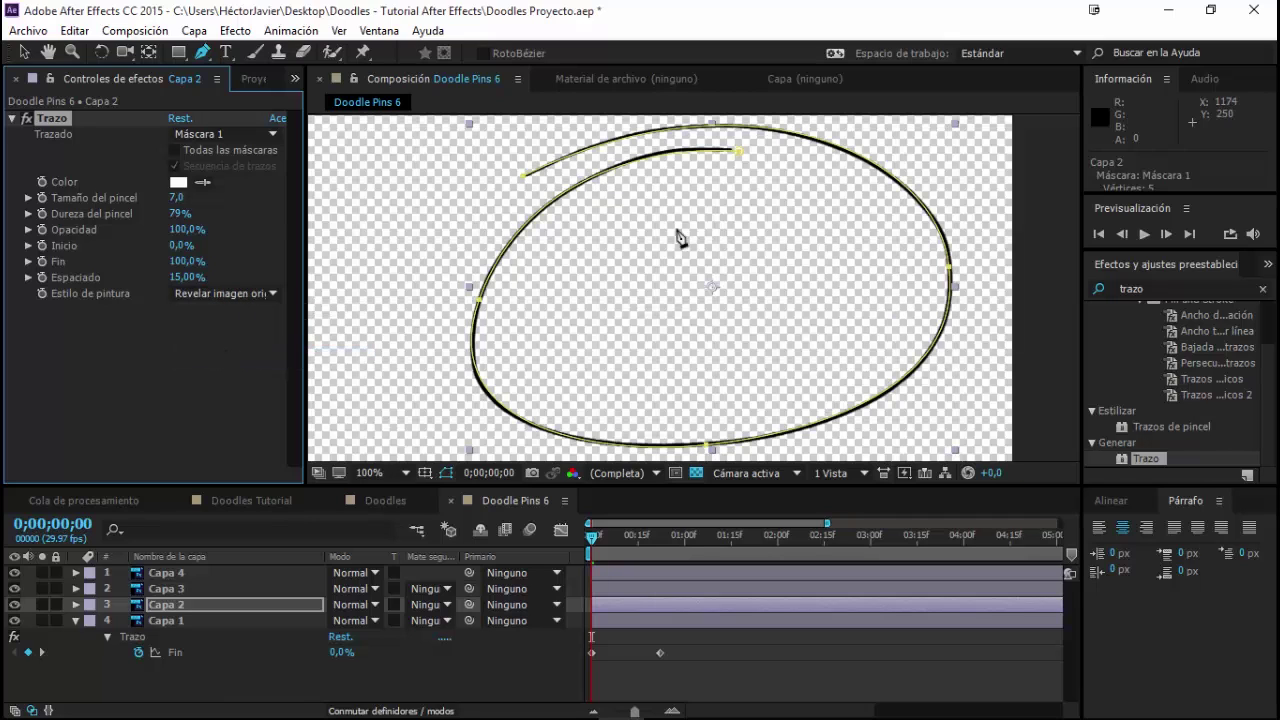
pyautogui.click(445, 455)
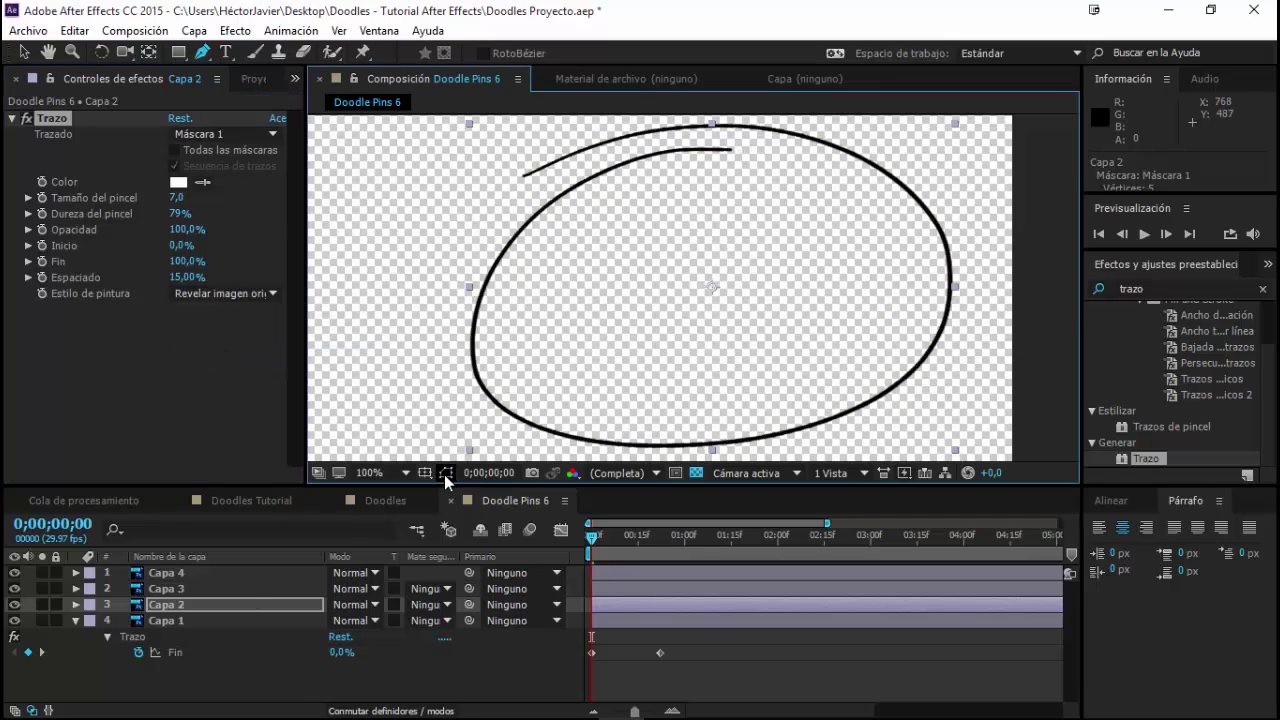
pyautogui.click(661, 542)
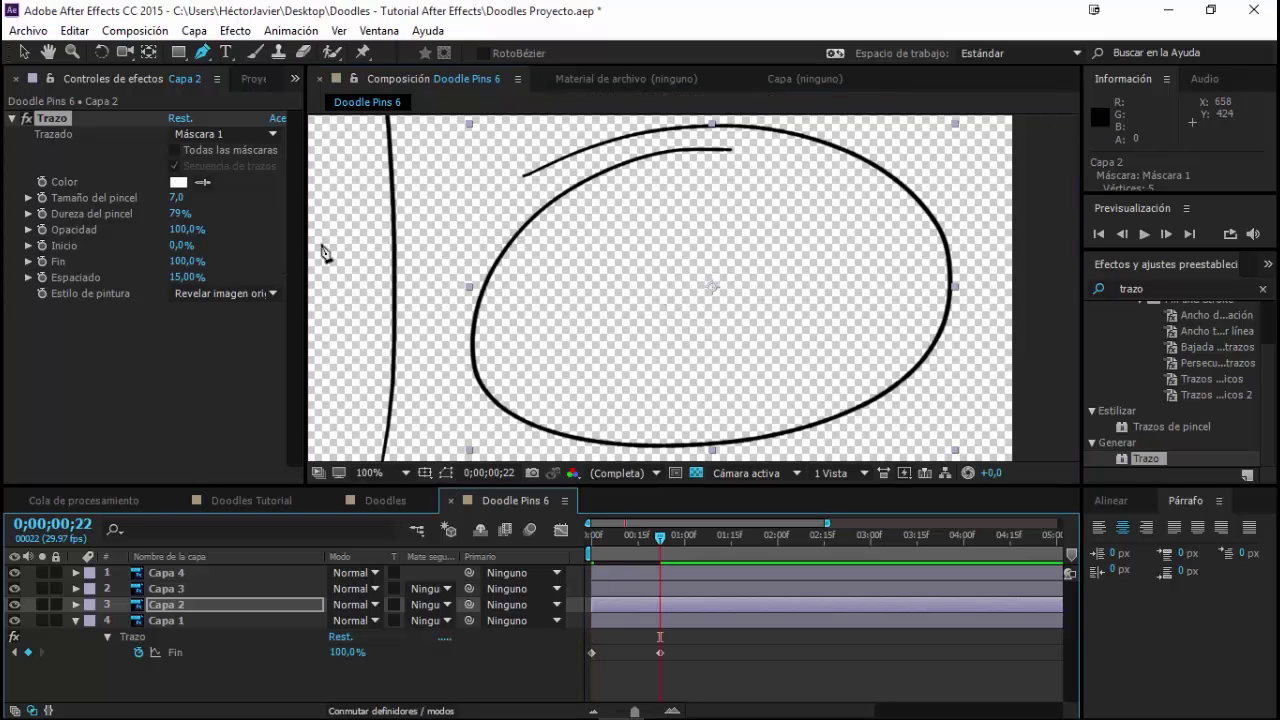
# Keyframe Fin at 100% at 0;00;00;22 and at 0% at 0;00;00;00
pyautogui.click(44, 261)
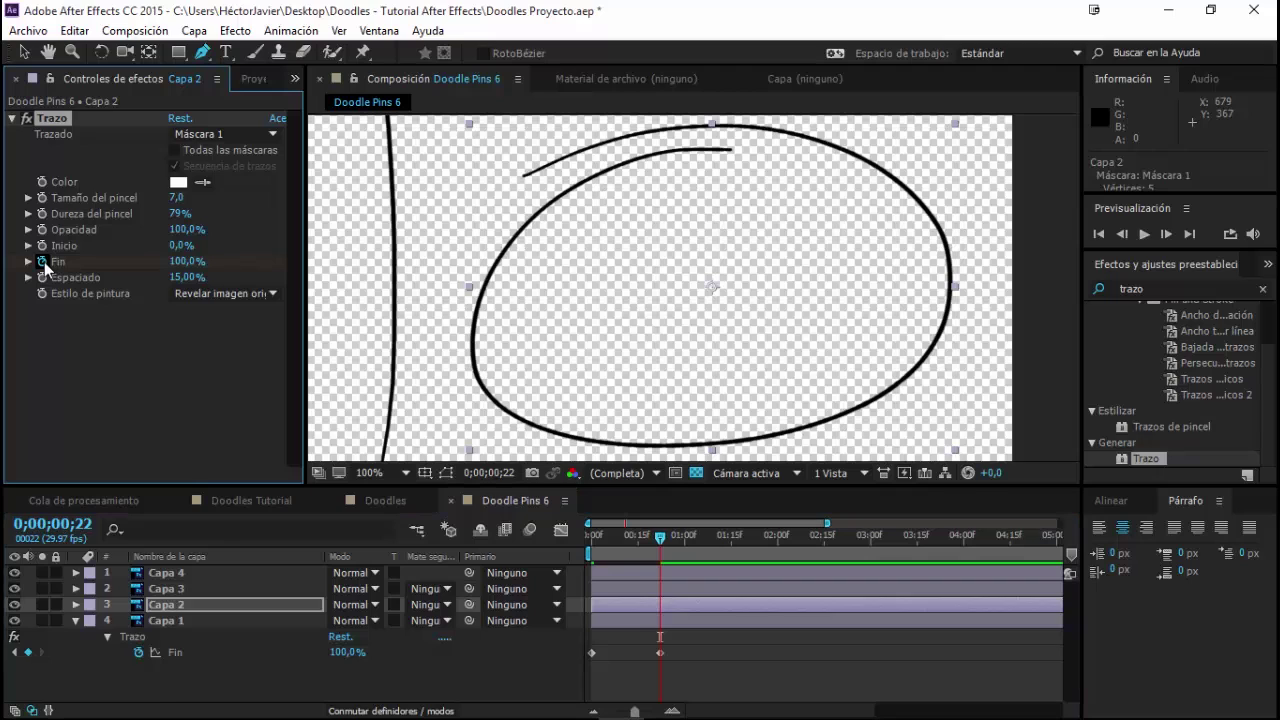
pyautogui.click(42, 261)
pyautogui.moveTo(638, 536); pyautogui.dragTo(562, 543)
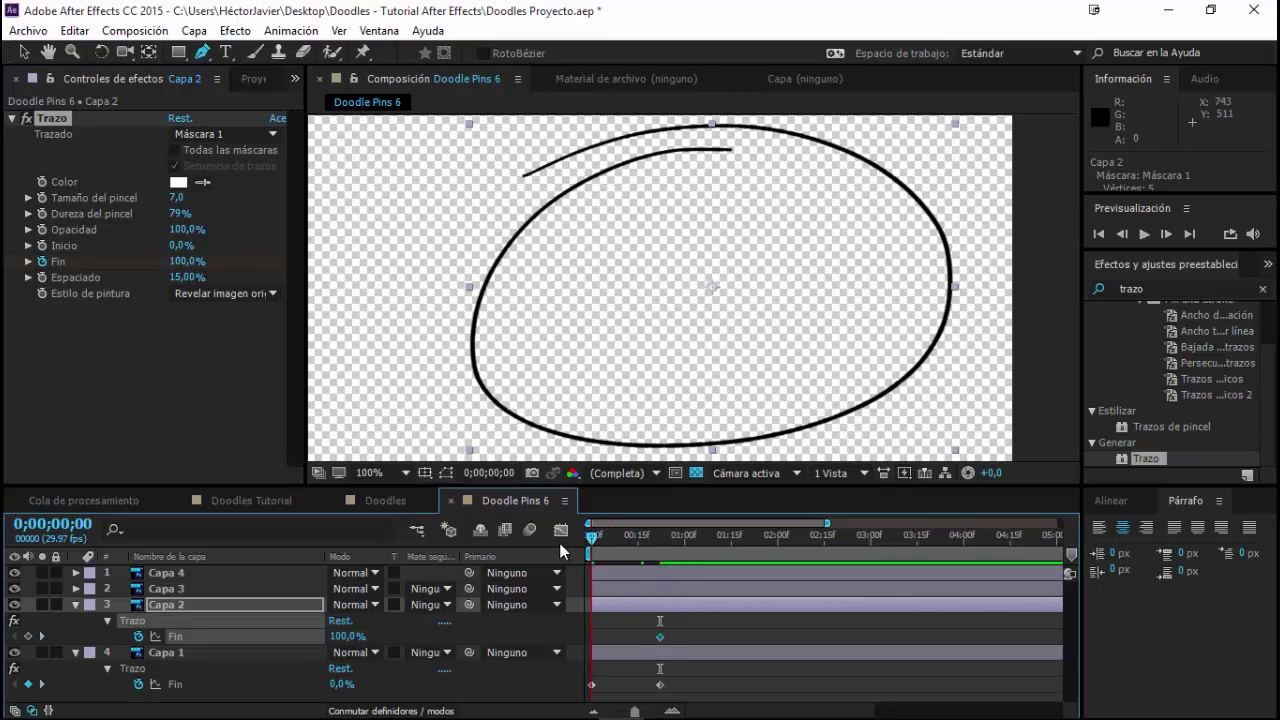
pyautogui.click(183, 261)
pyautogui.write('0')
pyautogui.press('Return')
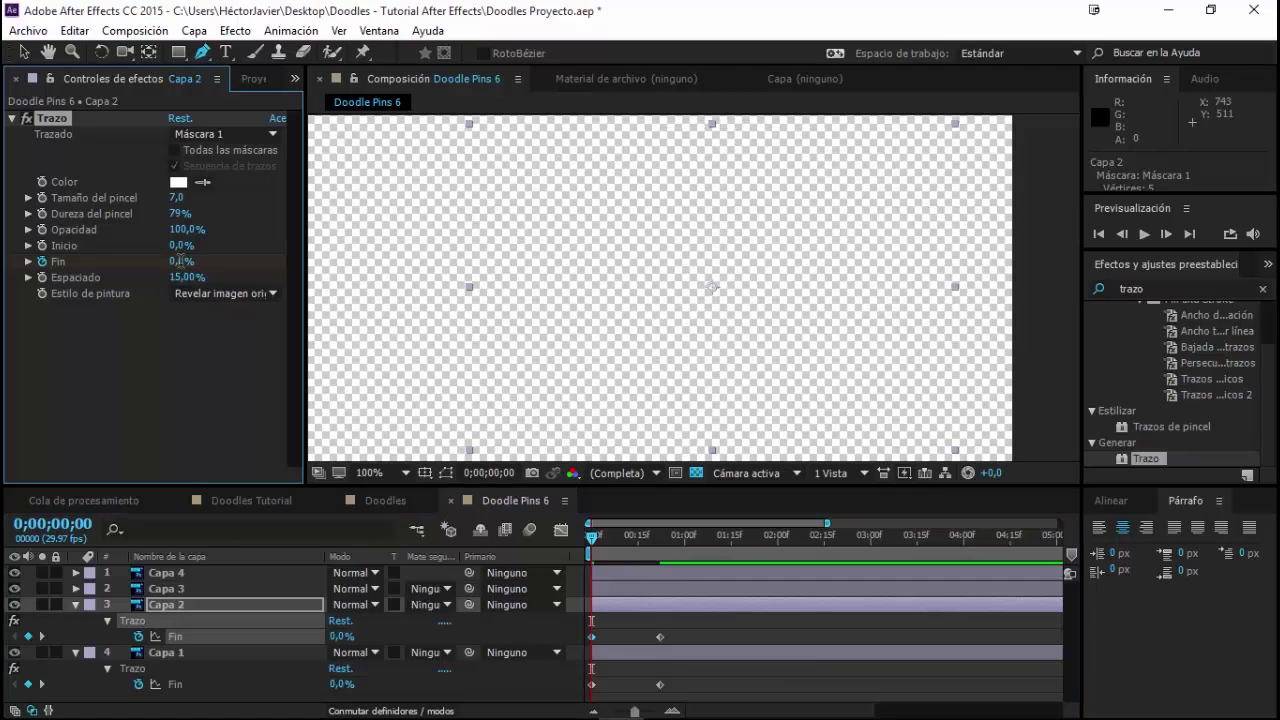
# Preview the ellipse drawing itself on, then select Capa 3, the rectangle doodle
pyautogui.press('space')
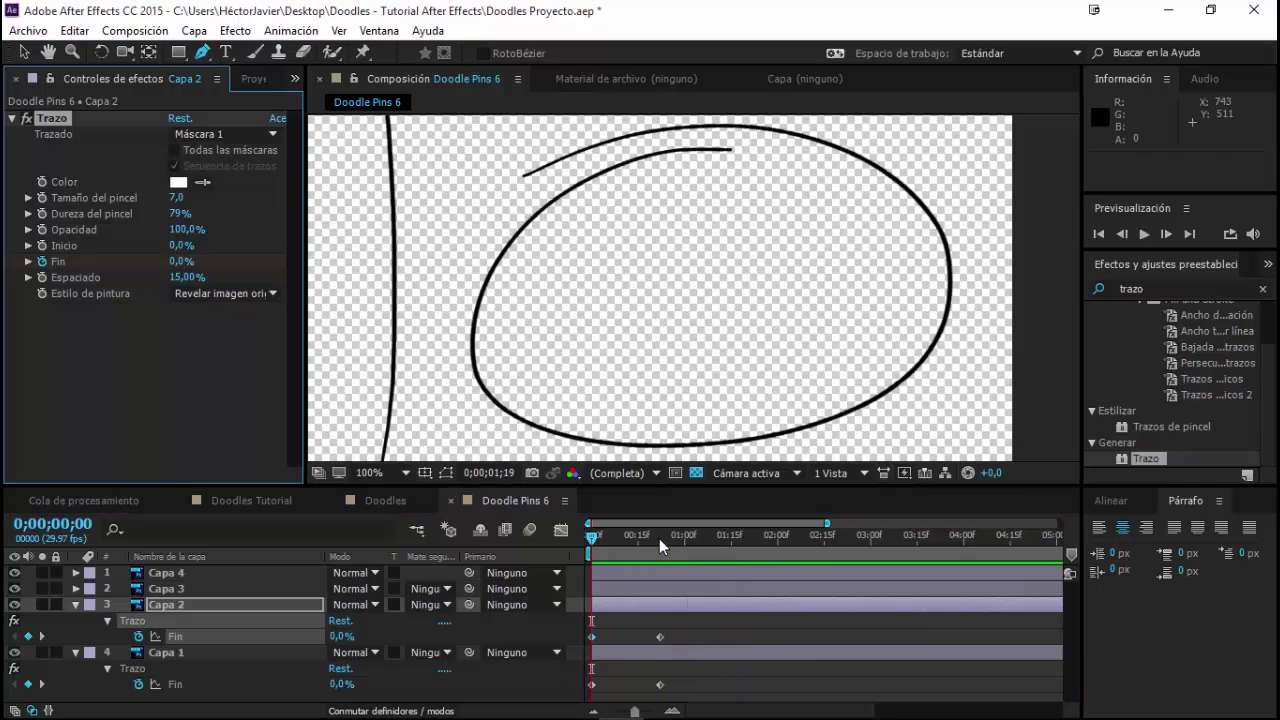
pyautogui.press('space')
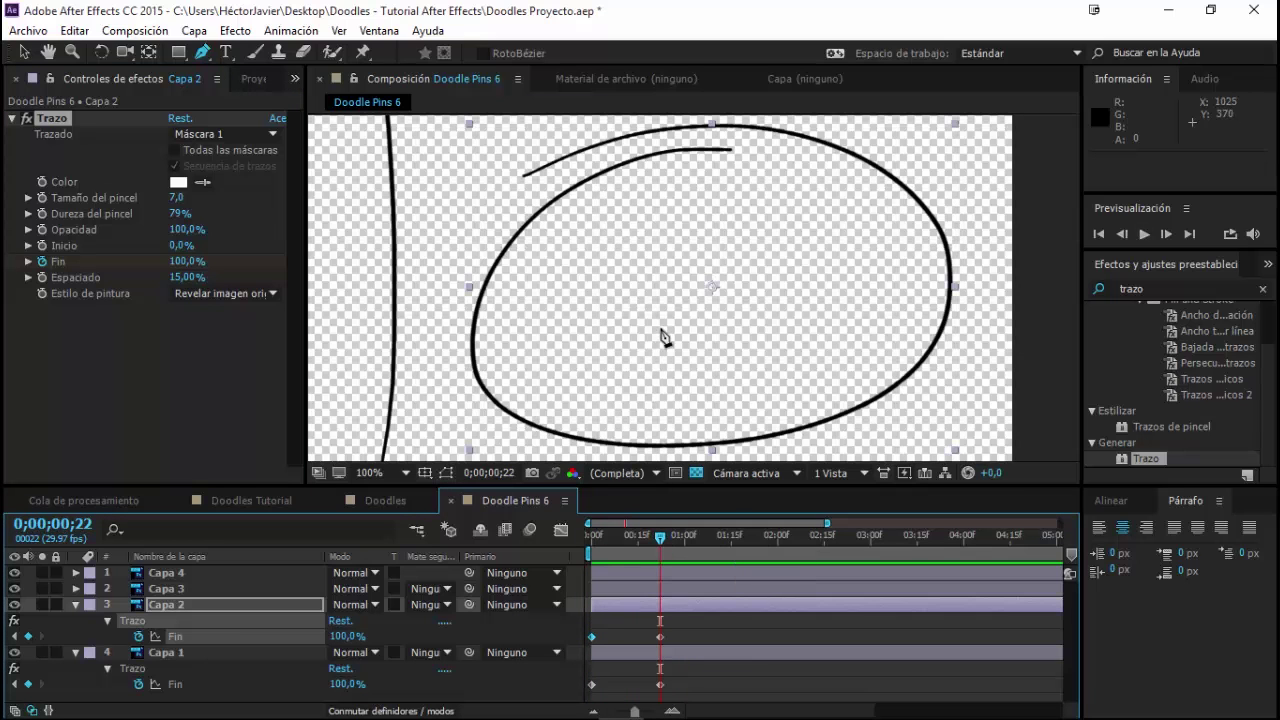
pyautogui.scroll(-4, 664, 337)
pyautogui.scroll(1, 502, 416)
pyautogui.scroll(1, 502, 416)
pyautogui.scroll(2, 502, 416)
pyautogui.hscroll(-3, 502, 416)
pyautogui.click(174, 590)
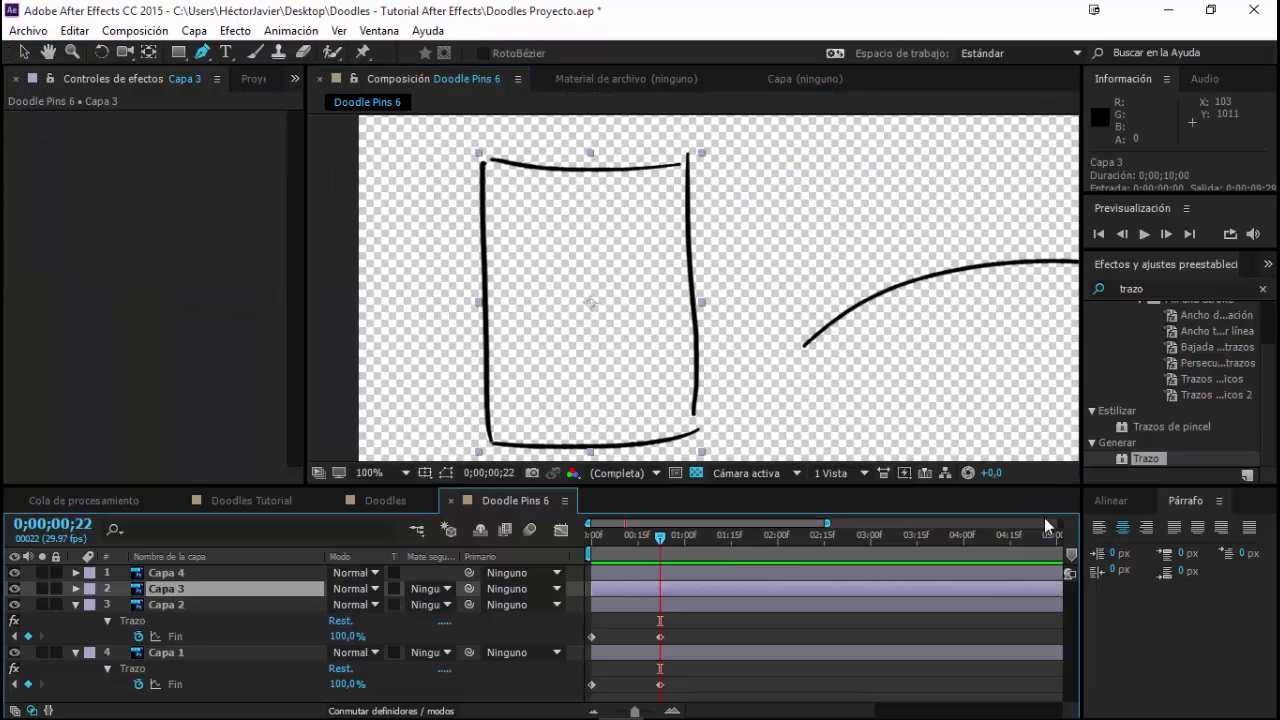
# Apply the Trazo stroke effect to Capa 3 and switch to the Pen tool
pyautogui.doubleClick(1121, 458)
pyautogui.click(203, 52)
pyautogui.scroll(1, 626, 158)
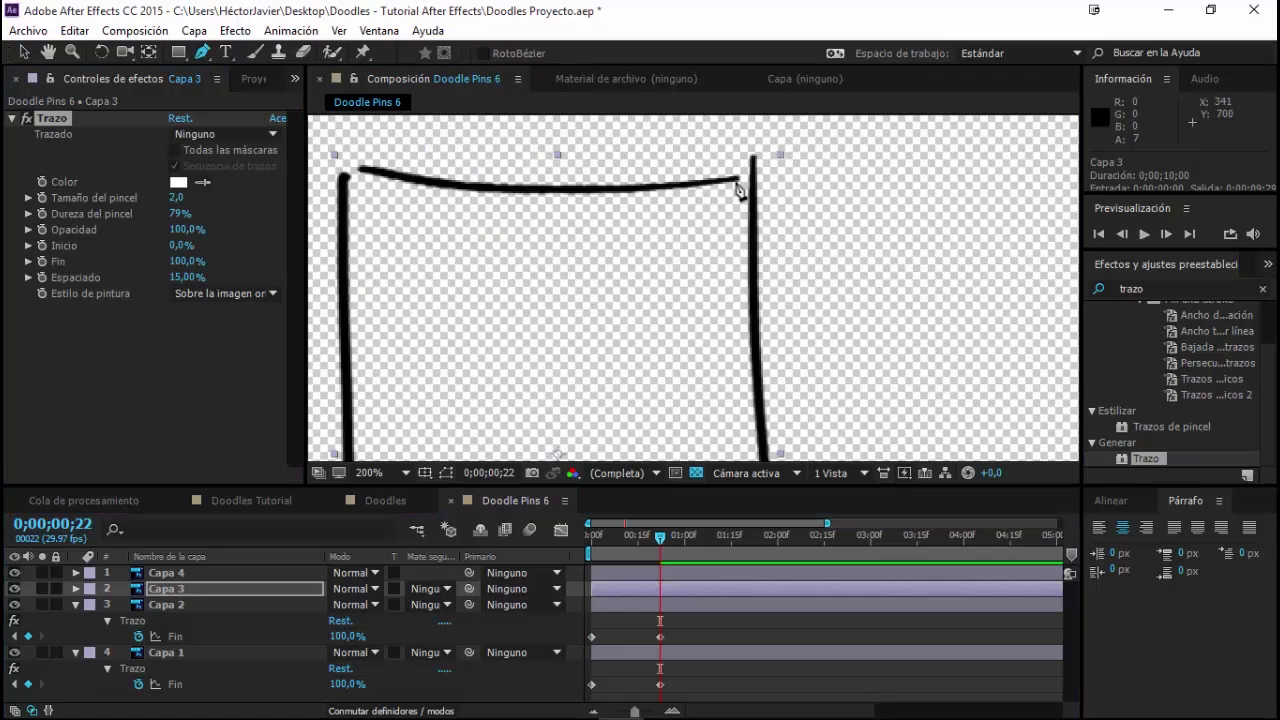
pyautogui.hscroll(-4, 545, 228)
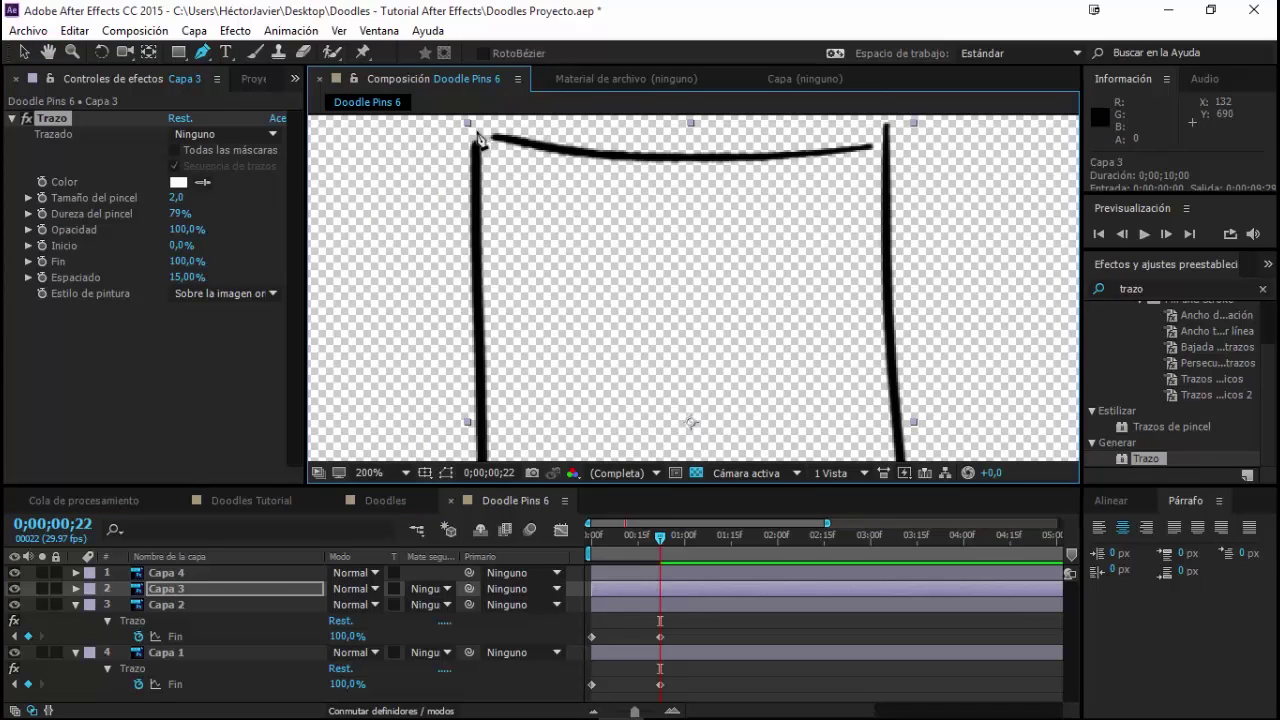
# Start the rectangle's mask at its top-left corner, down the left edge and along the bottom
pyautogui.click(478, 140)
pyautogui.scroll(1, 551, 269)
pyautogui.scroll(1, 551, 269)
pyautogui.scroll(-1, 537, 343)
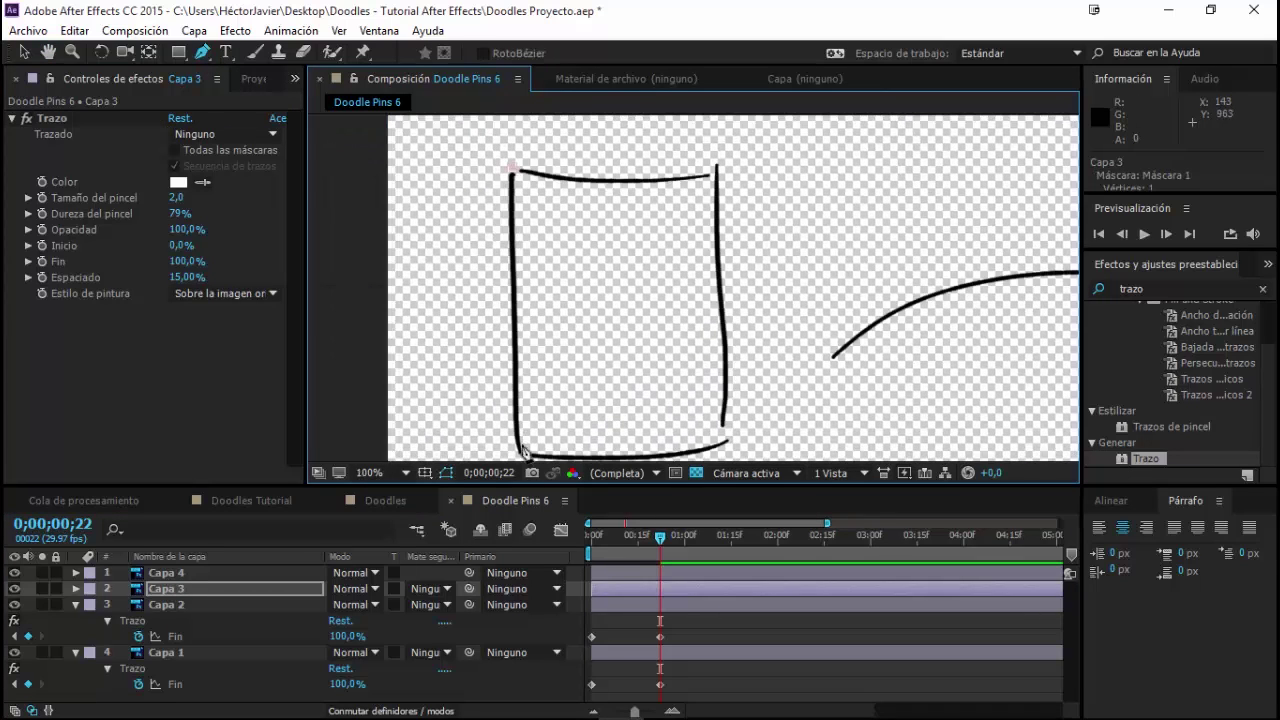
pyautogui.scroll(1, 526, 386)
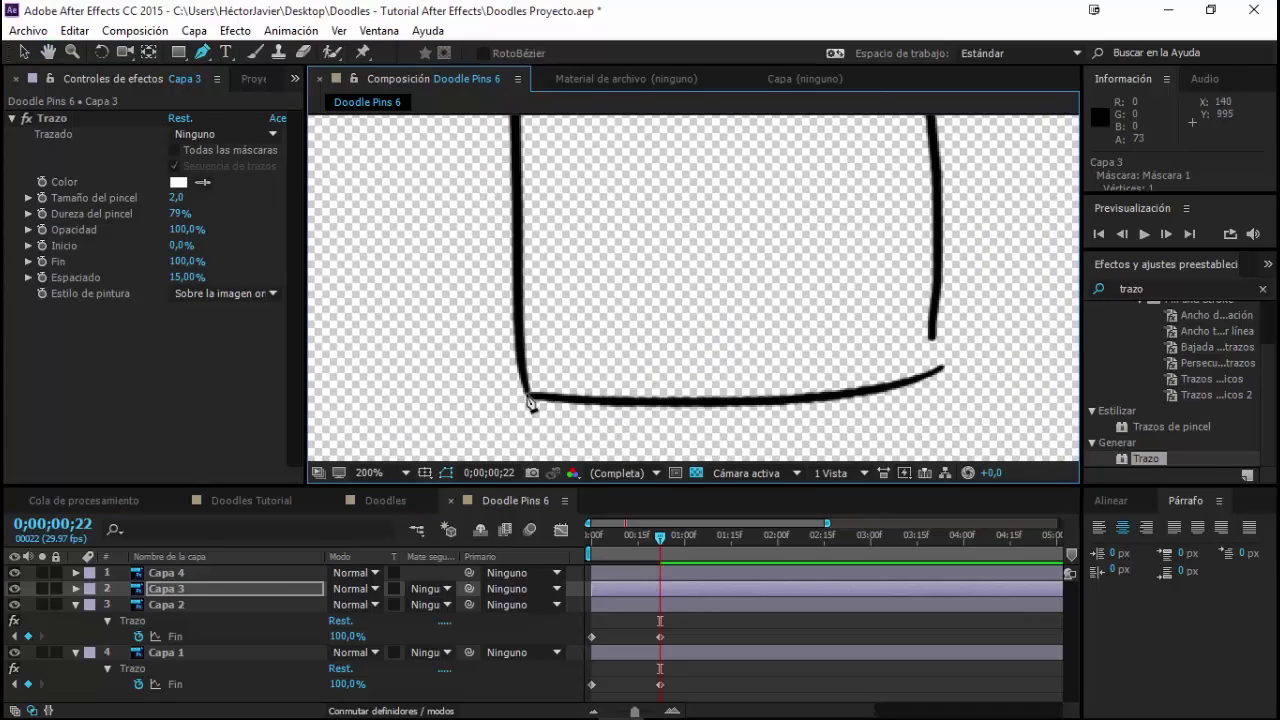
pyautogui.click(530, 397)
pyautogui.scroll(1, 548, 383)
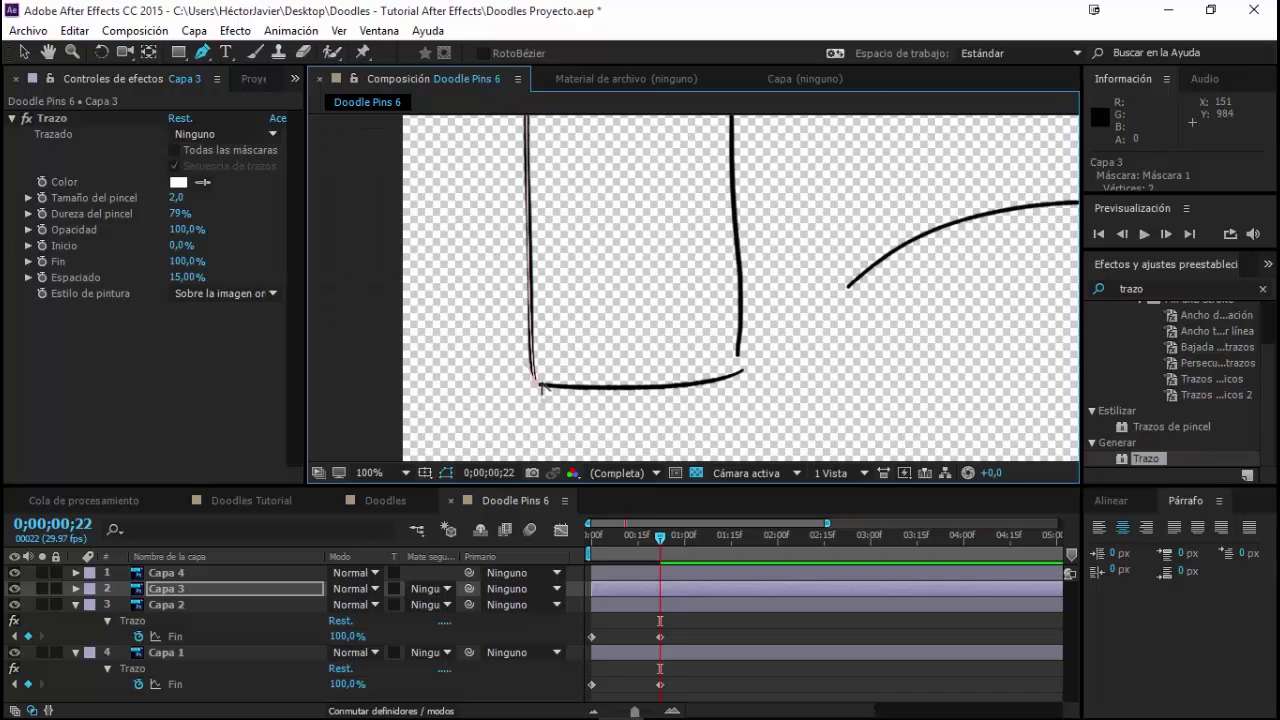
pyautogui.scroll(1, 541, 393)
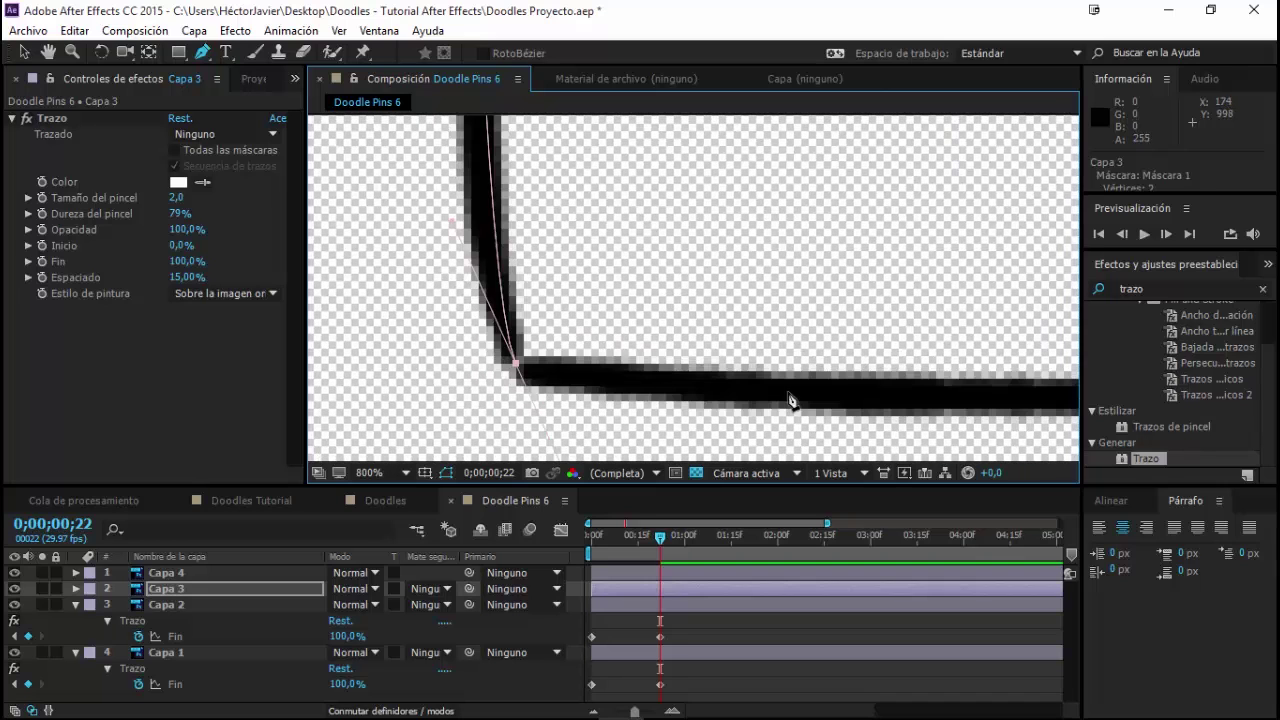
pyautogui.scroll(-1, 795, 402)
pyautogui.hscroll(2, 686, 340)
pyautogui.scroll(-1, 497, 393)
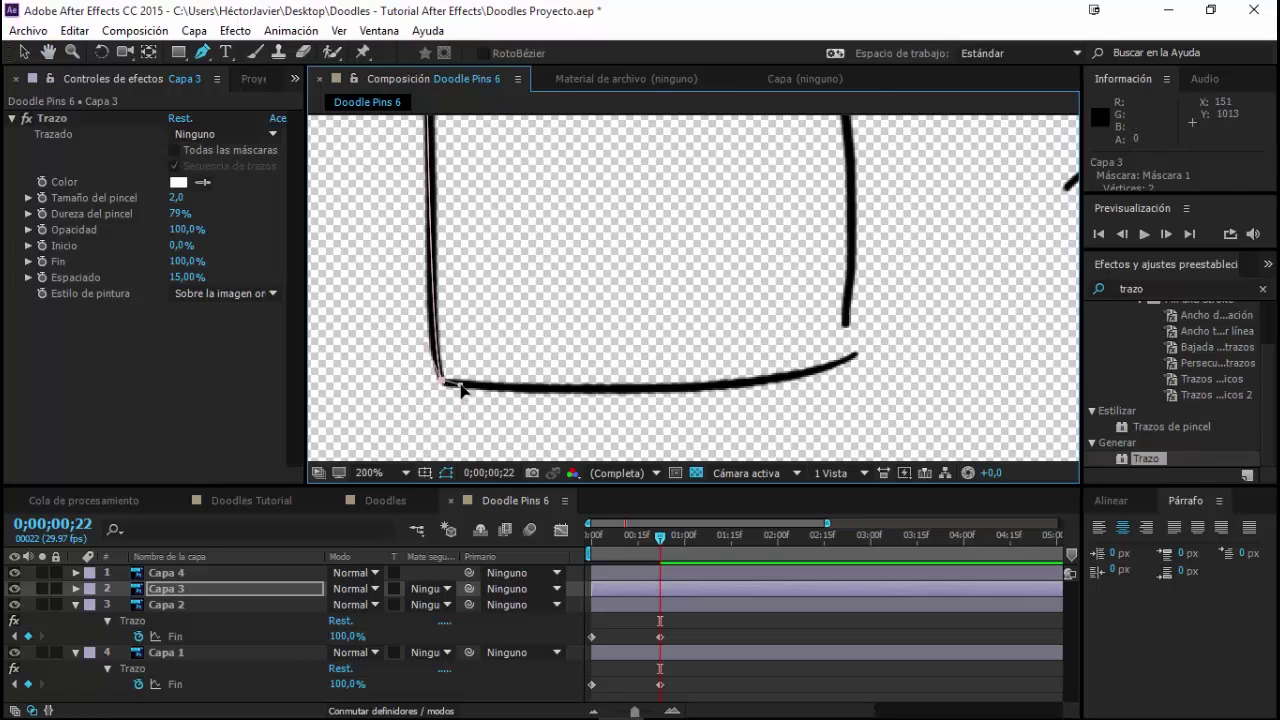
pyautogui.moveTo(853, 355); pyautogui.dragTo(940, 302)
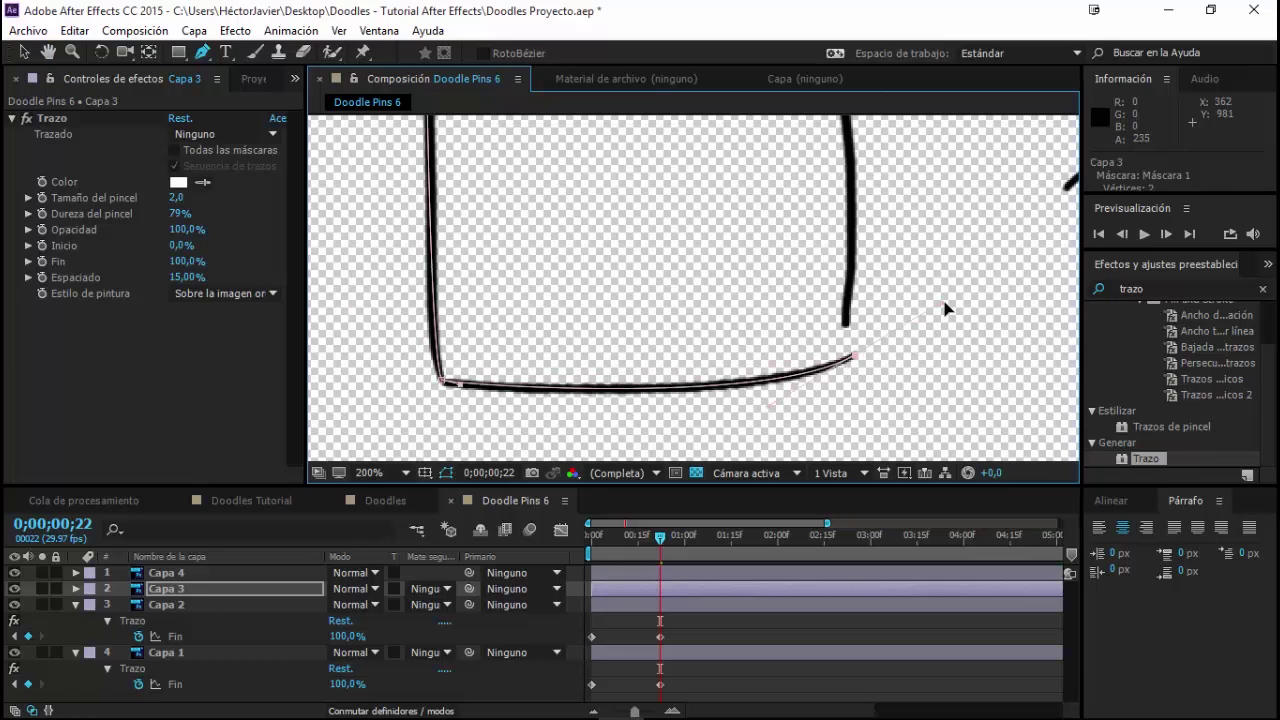
pyautogui.scroll(-1, 900, 345)
pyautogui.scroll(2, 890, 260)
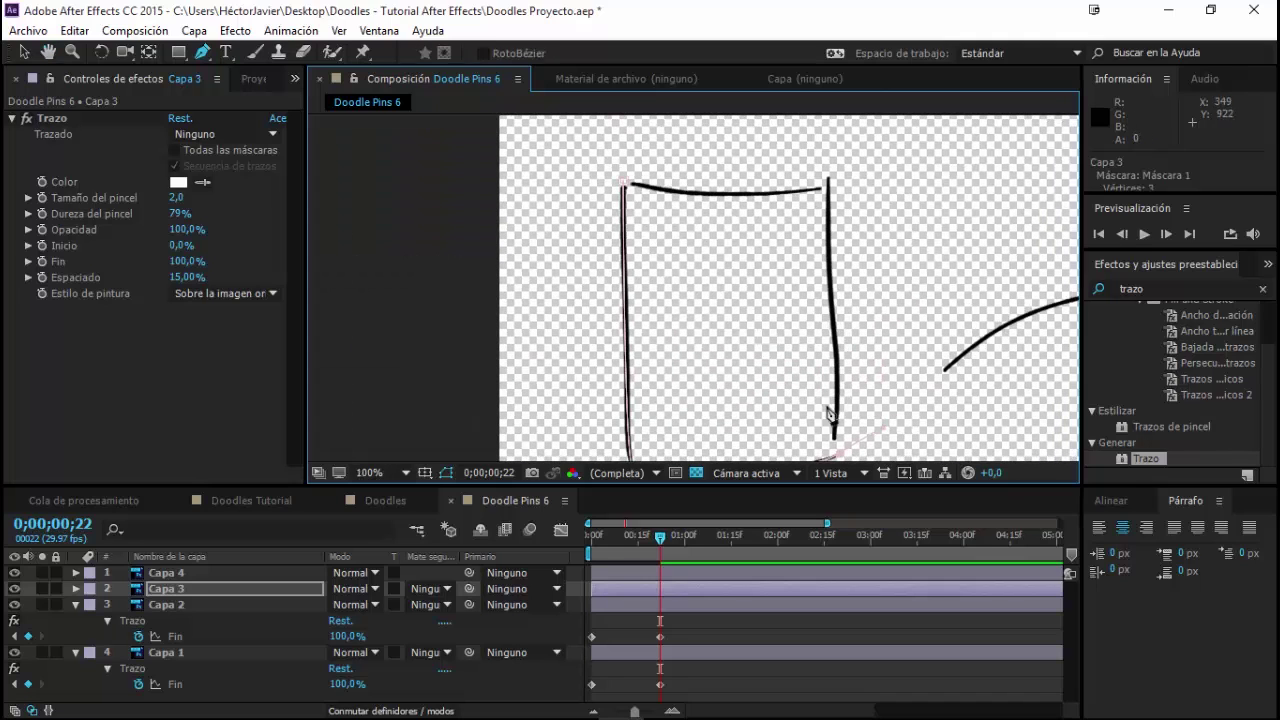
pyautogui.scroll(-2, 840, 420)
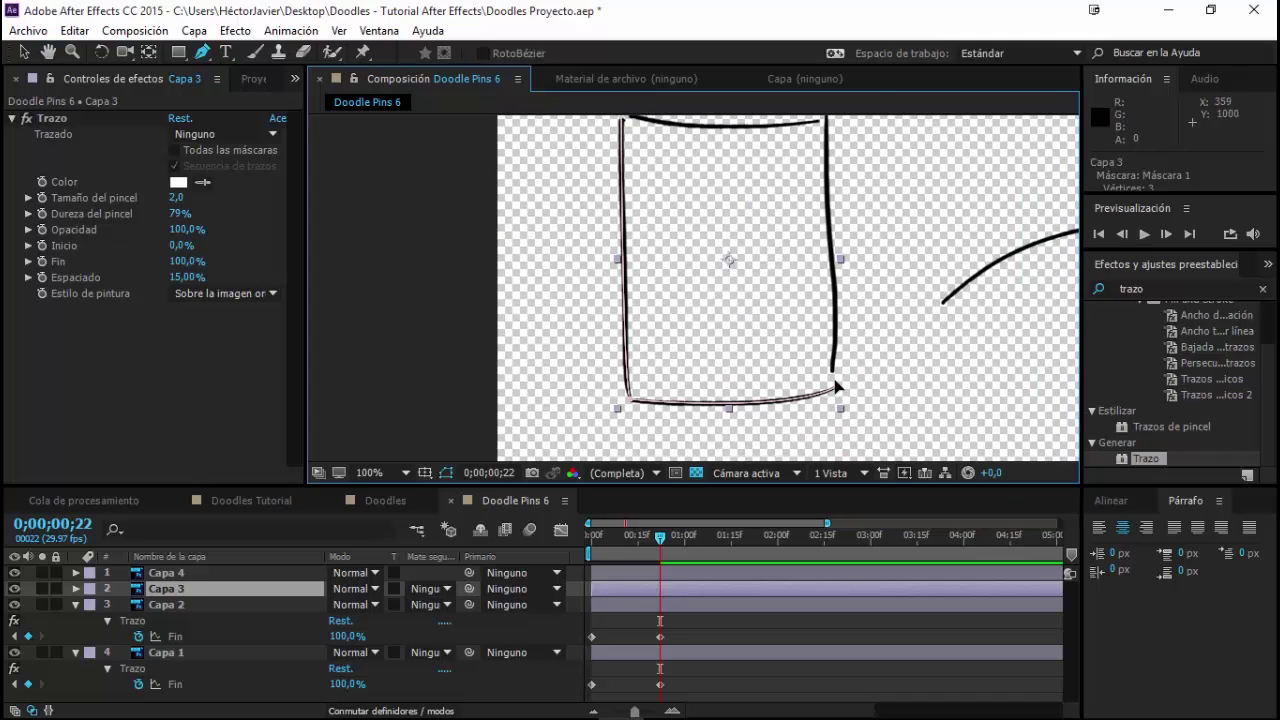
# Continue the mask along the top edge and down the right stroke, then bring Photoshop forward
pyautogui.press('F2')
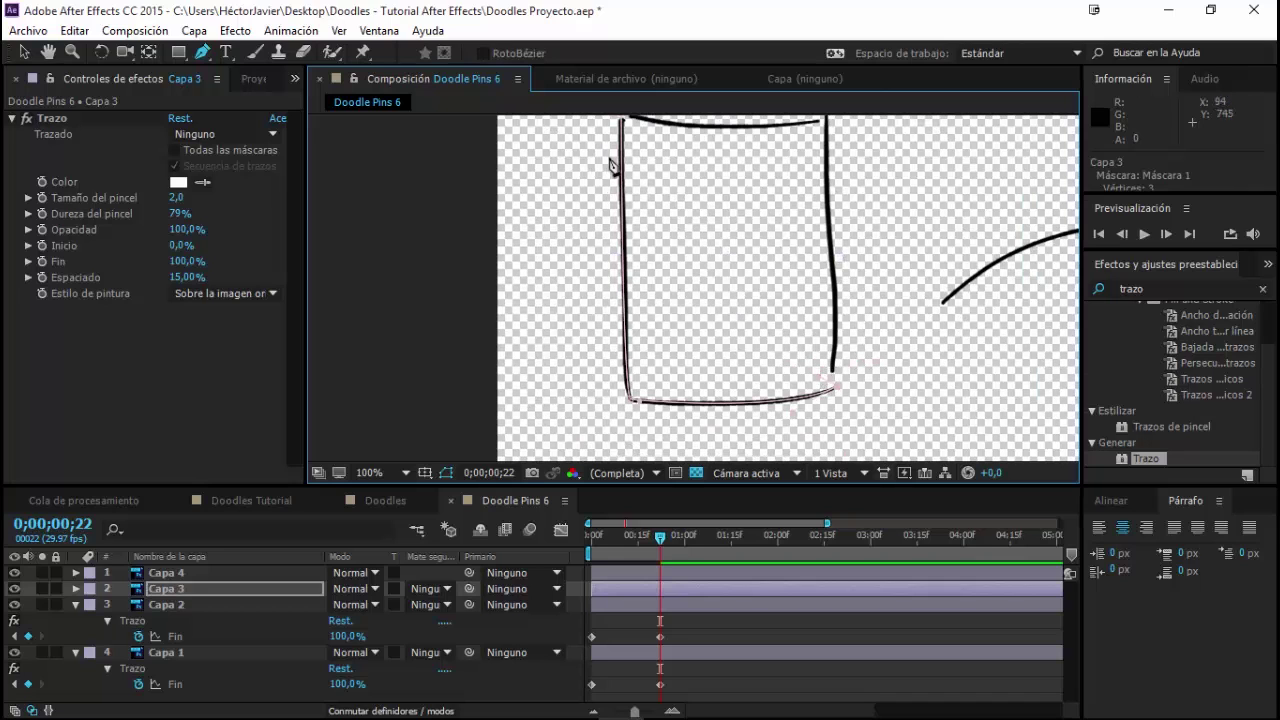
pyautogui.scroll(2, 670, 282)
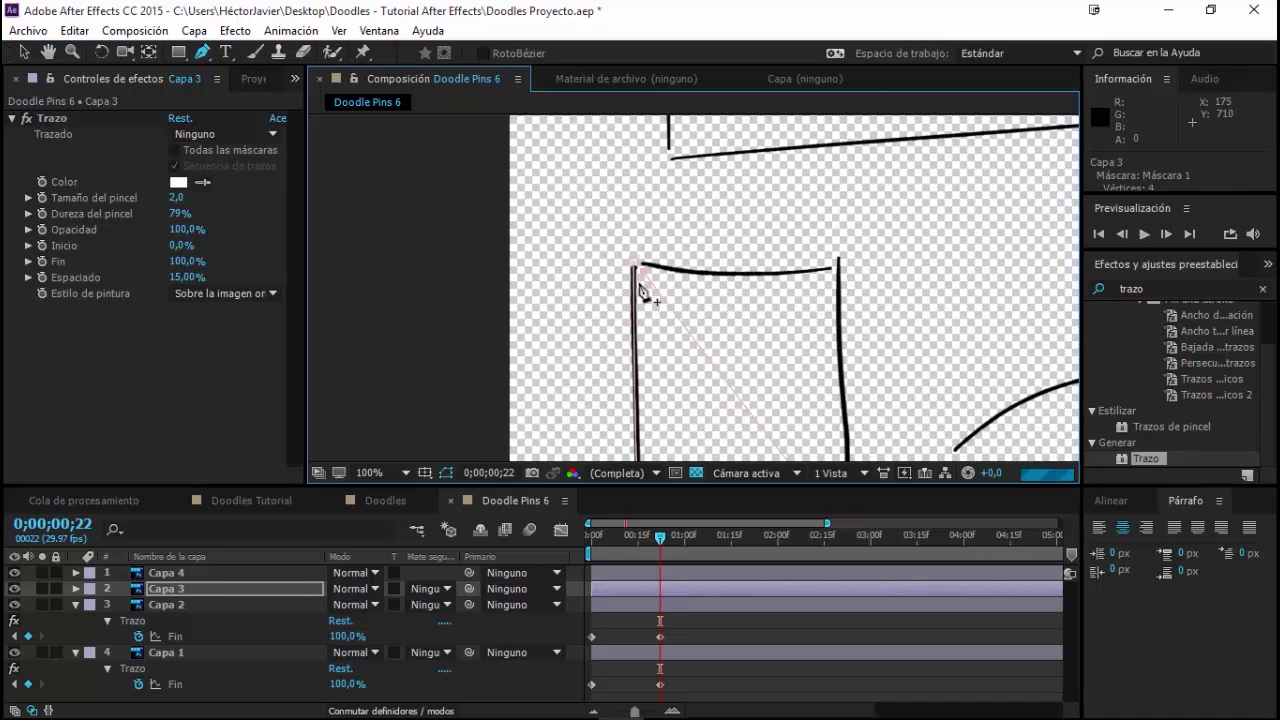
pyautogui.scroll(2, 625, 212)
pyautogui.click(592, 209)
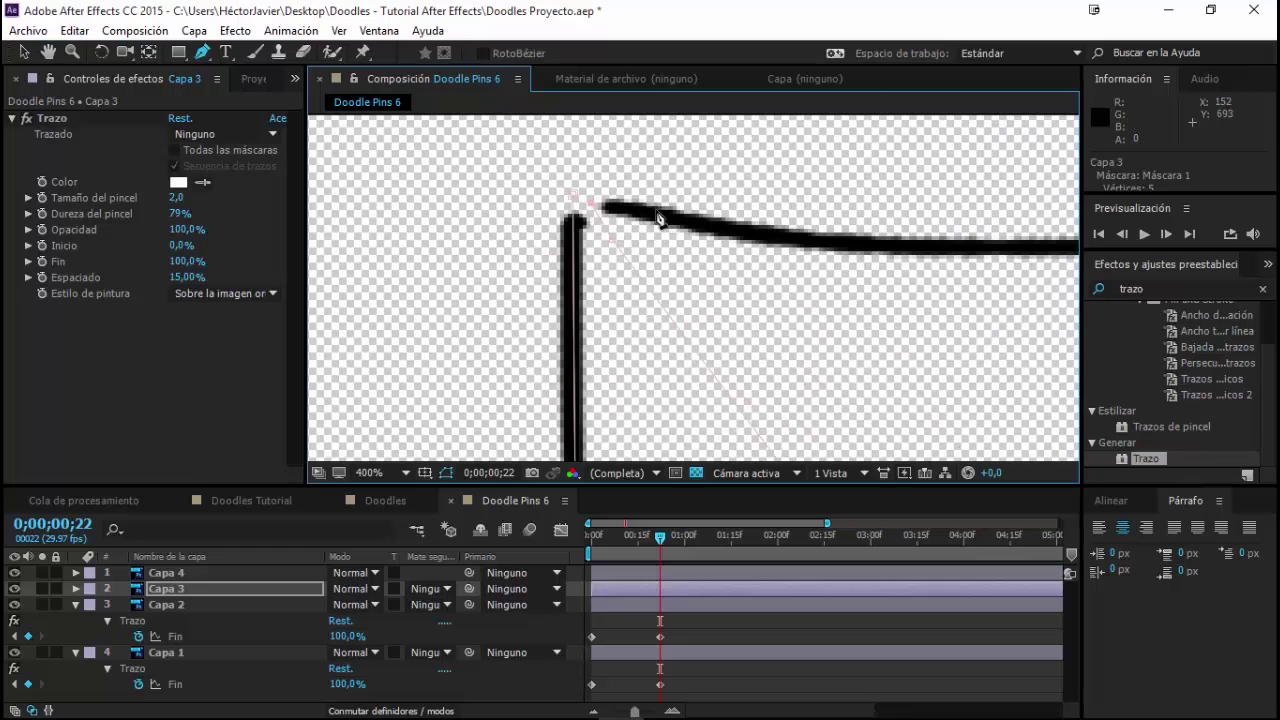
pyautogui.scroll(-2, 855, 236)
pyautogui.moveTo(634, 263)
pyautogui.mouseDown()
pyautogui.moveTo(886, 266)
pyautogui.moveTo(1032, 225)
pyautogui.moveTo(1082, 227)
pyautogui.mouseUp()
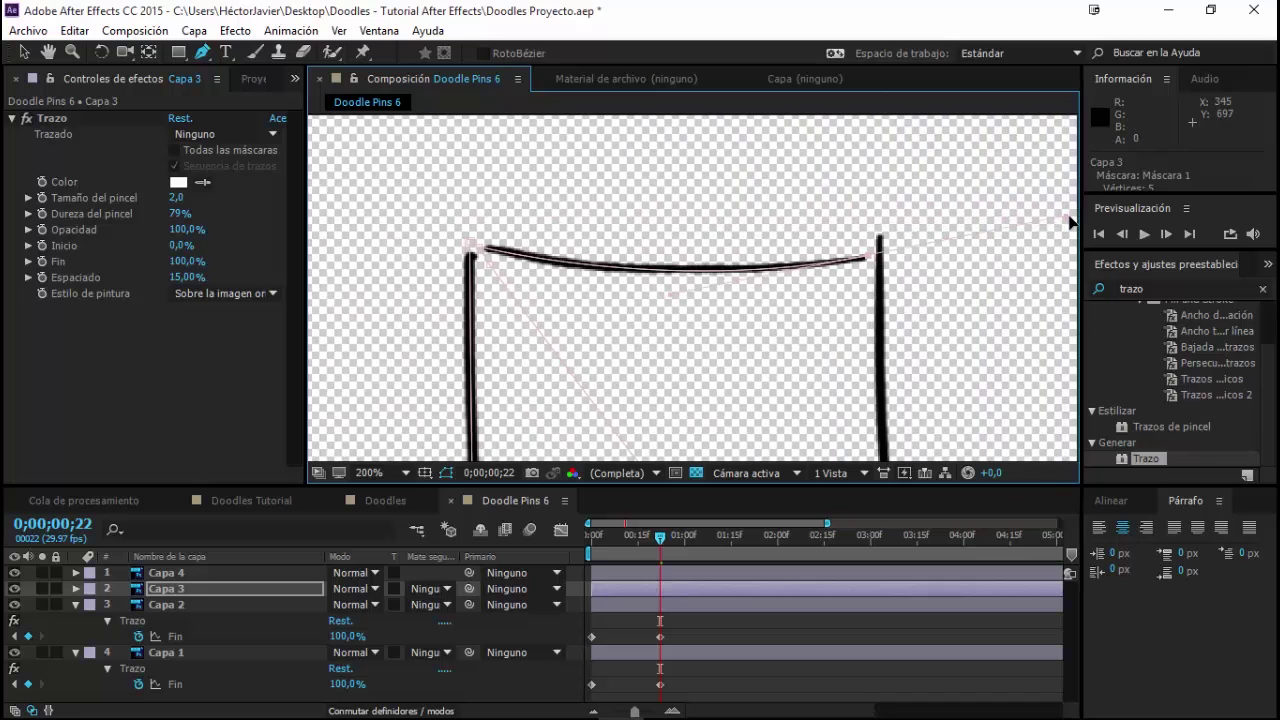
pyautogui.moveTo(1082, 227); pyautogui.dragTo(1064, 223)
pyautogui.moveTo(915, 207); pyautogui.dragTo(691, 220)
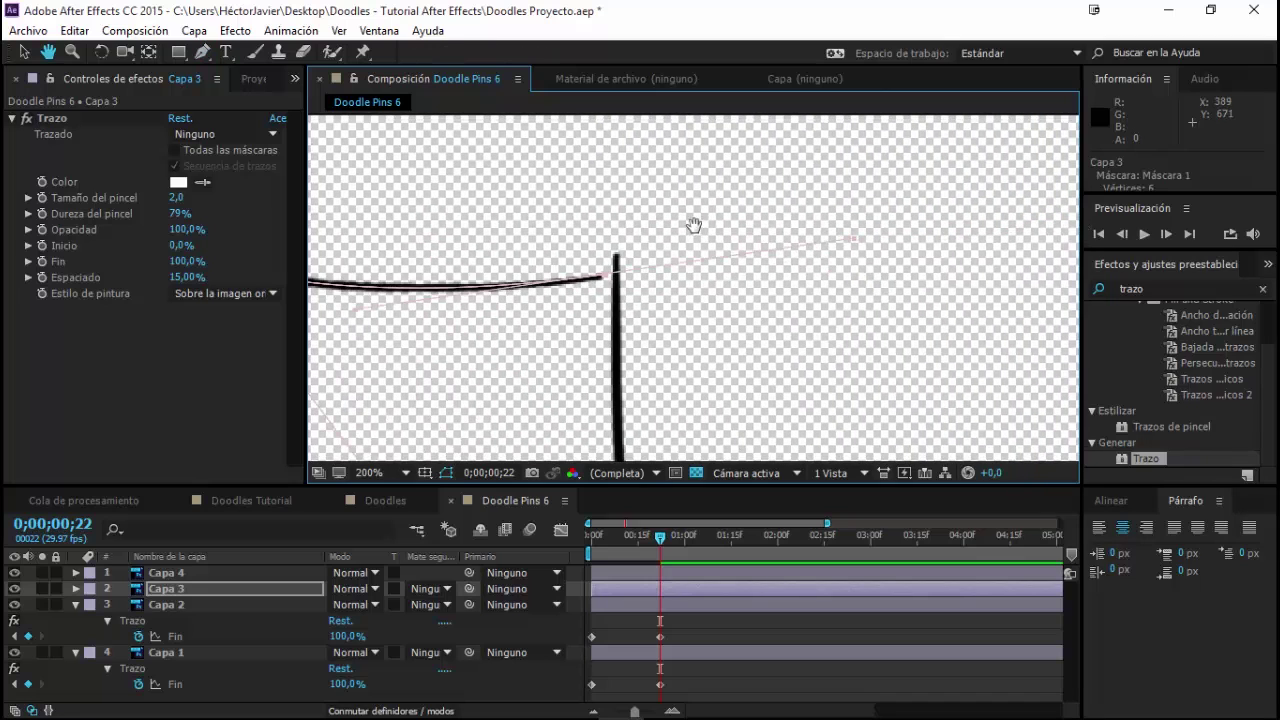
pyautogui.click(616, 247)
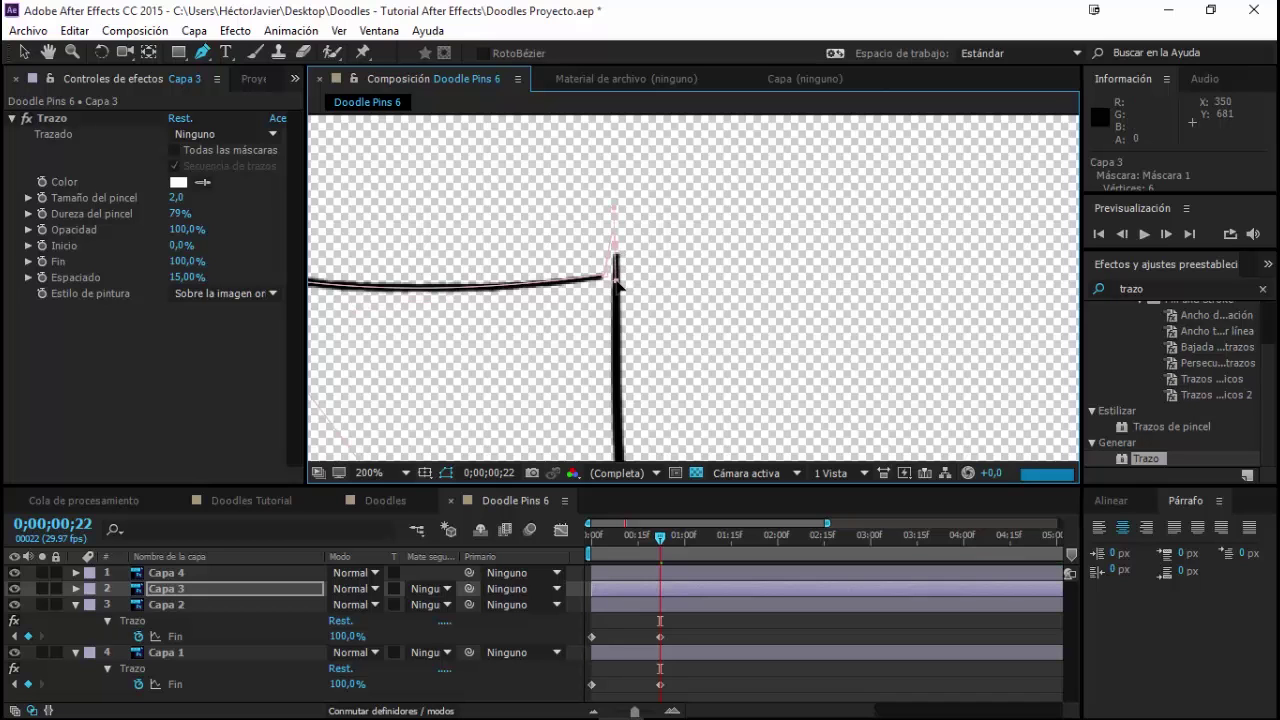
pyautogui.scroll(-2, 621, 293)
pyautogui.scroll(-3, 626, 328)
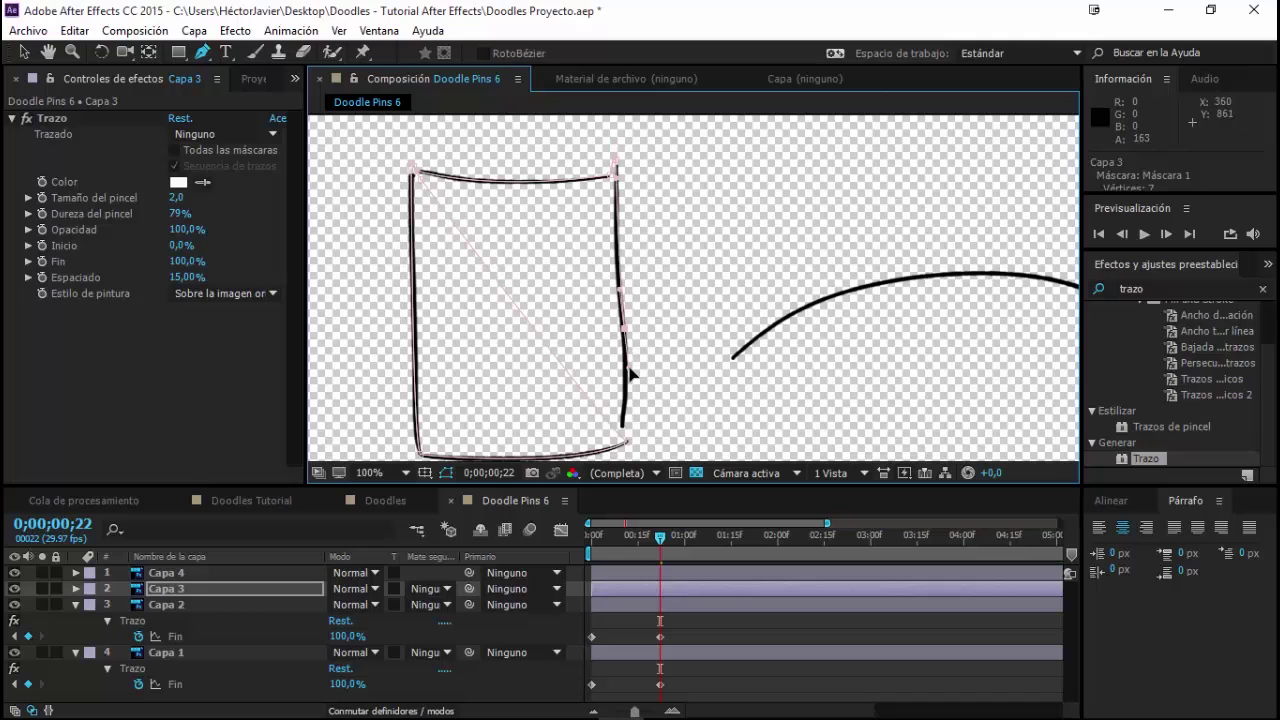
pyautogui.click(623, 427)
pyautogui.scroll(1, 621, 437)
pyautogui.scroll(1, 617, 437)
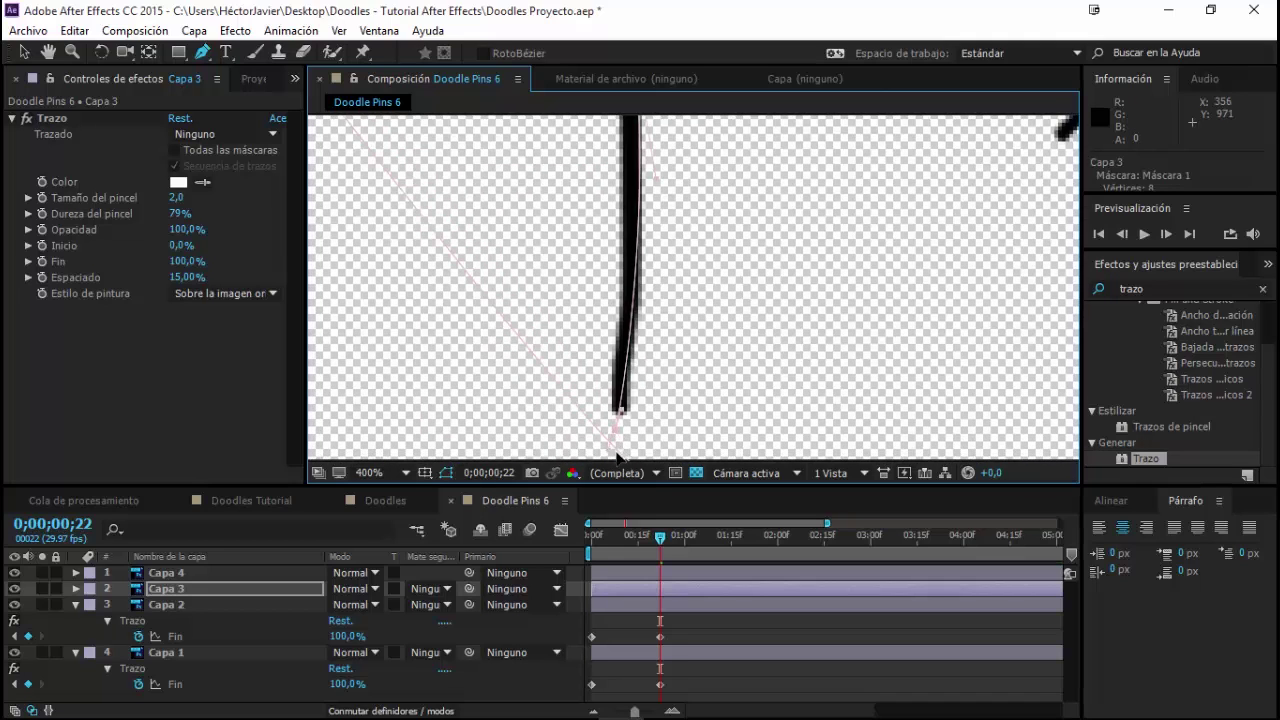
pyautogui.scroll(-3, 627, 398)
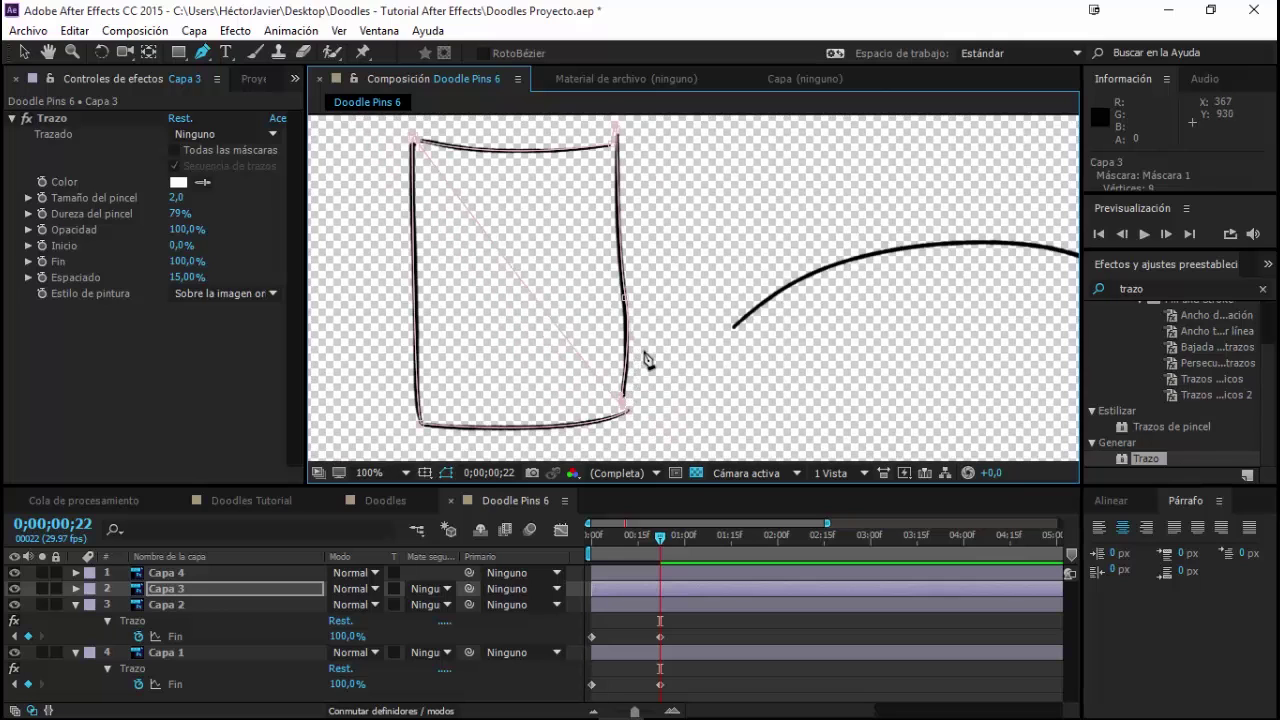
pyautogui.moveTo(661, 294); pyautogui.dragTo(649, 327)
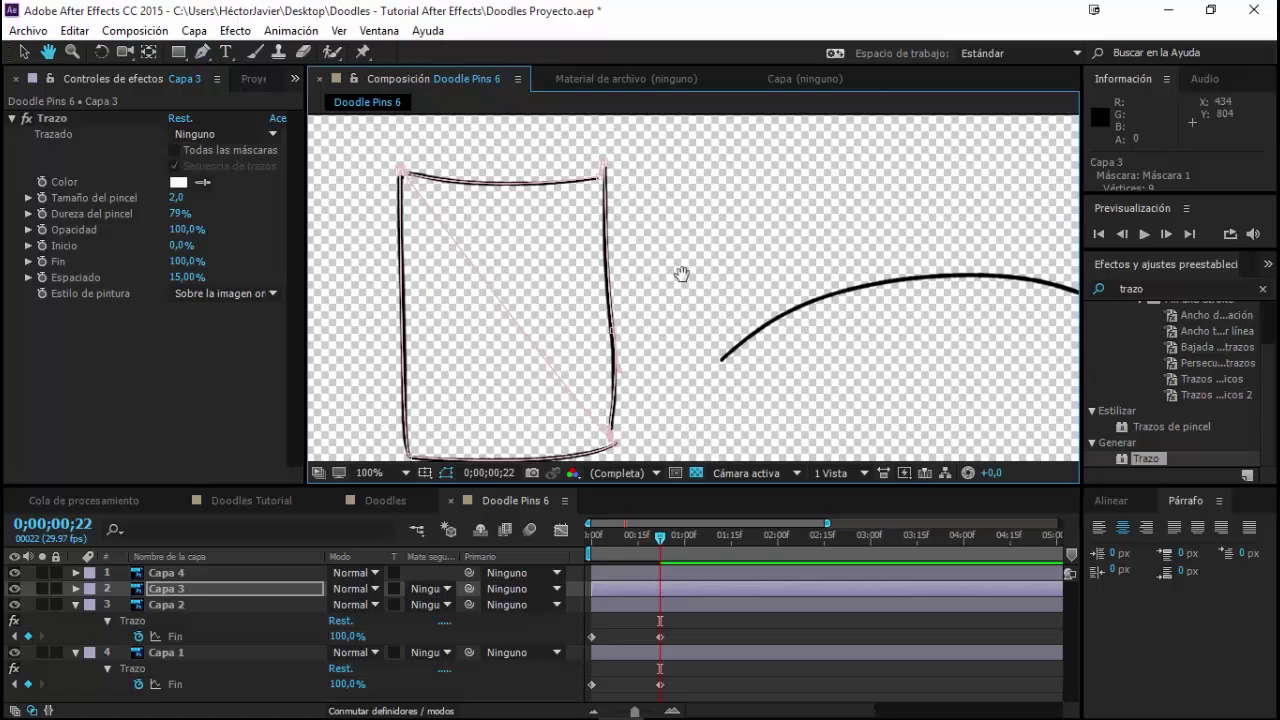
pyautogui.moveTo(680, 274); pyautogui.dragTo(663, 283)
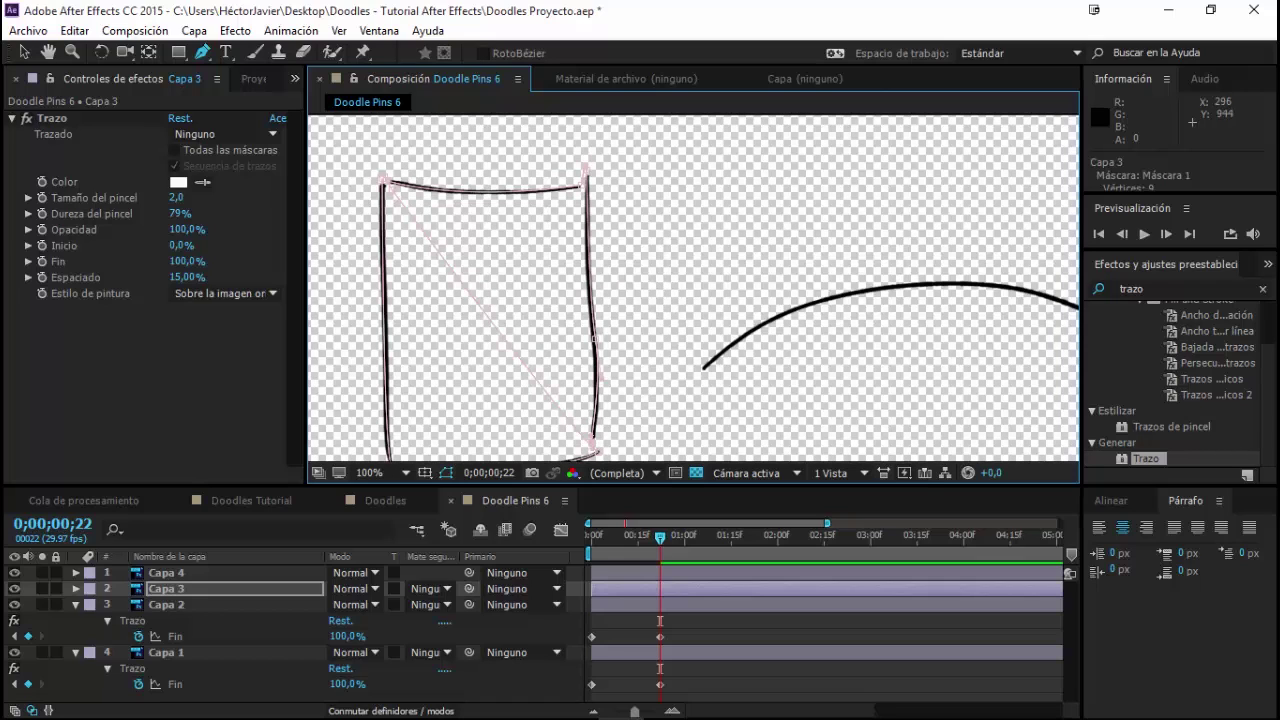
pyautogui.click(589, 706)
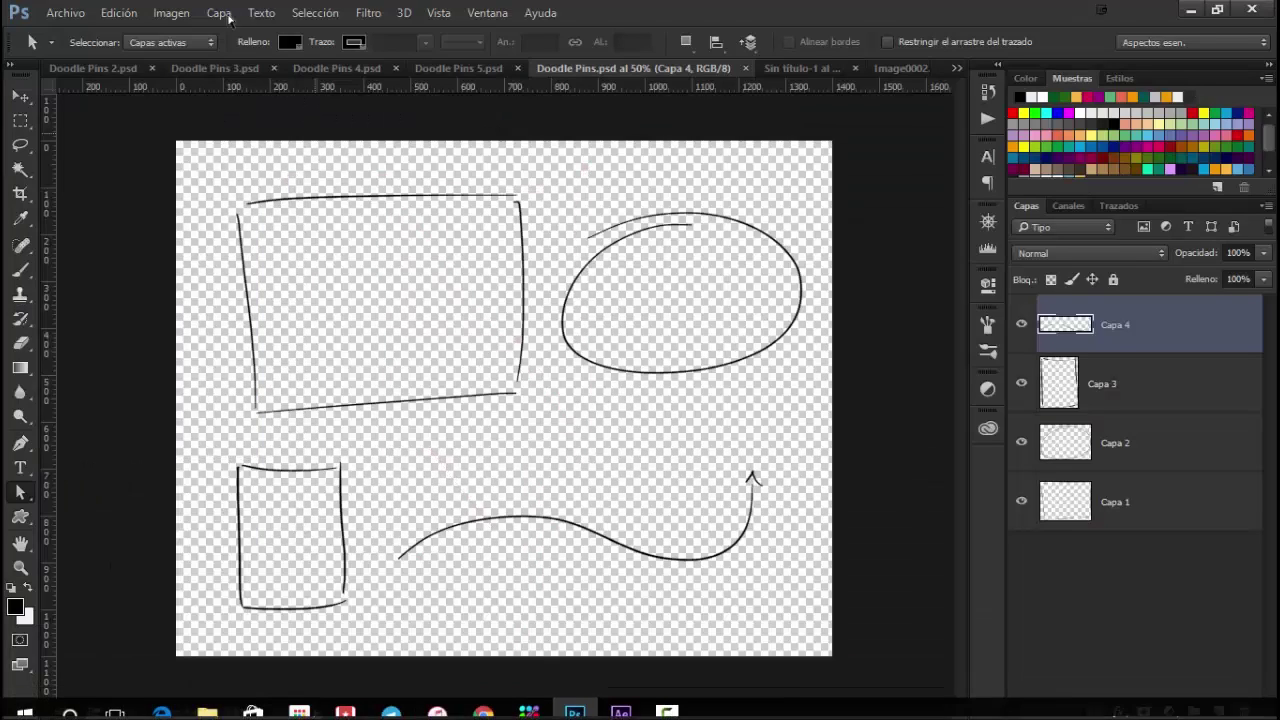
# Review Doodle Pins 4, 5, 3, 2 and Doodle Pins.psd in Photoshop, then return to After Effects
pyautogui.click(364, 70)
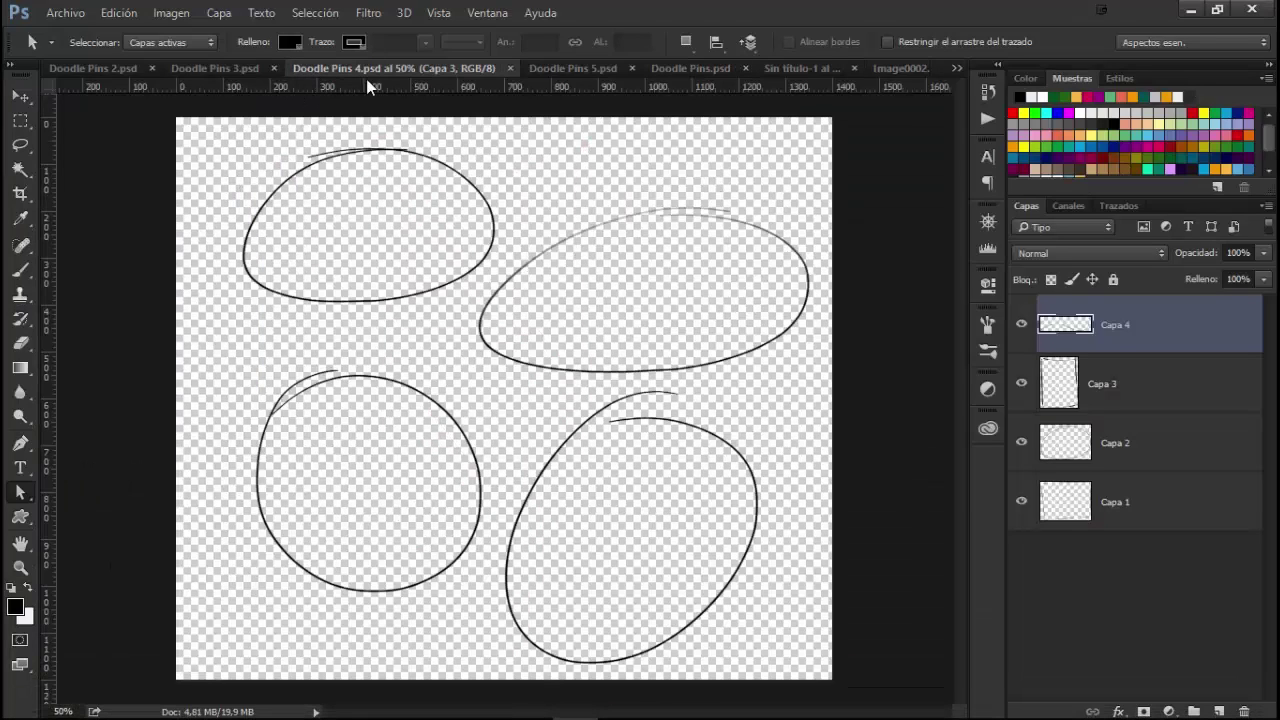
pyautogui.click(548, 66)
pyautogui.click(234, 70)
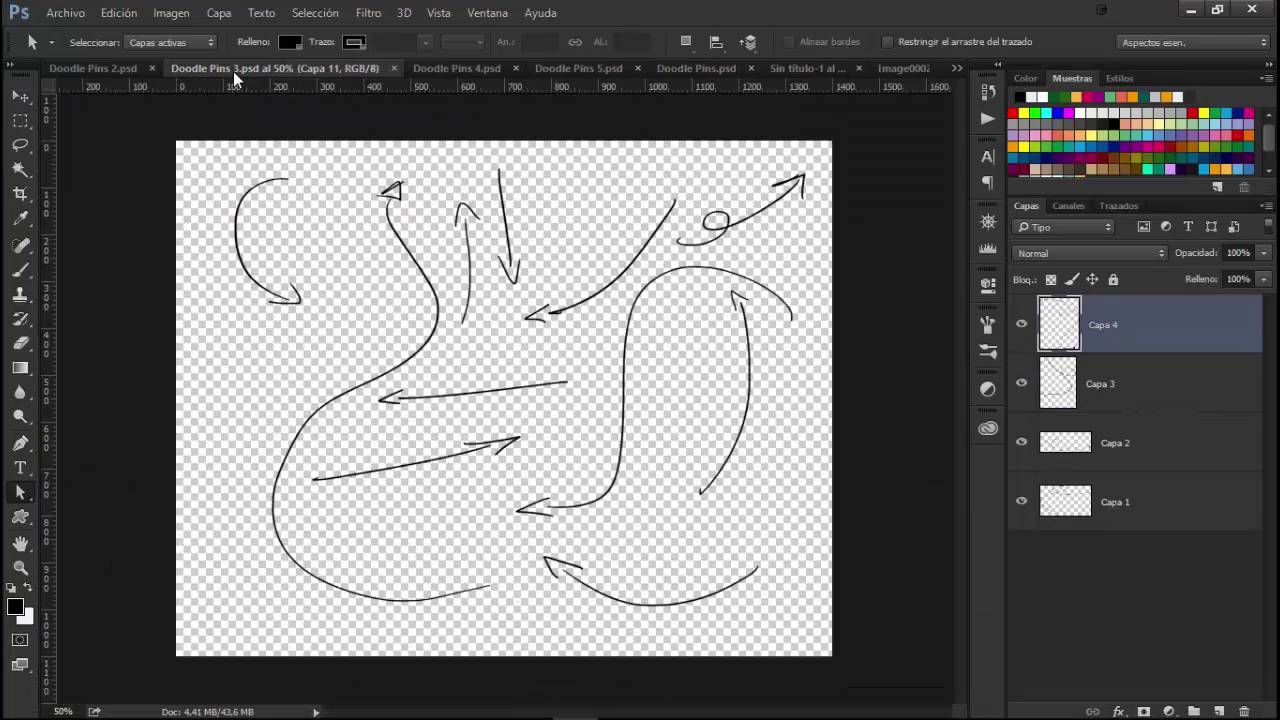
pyautogui.click(102, 70)
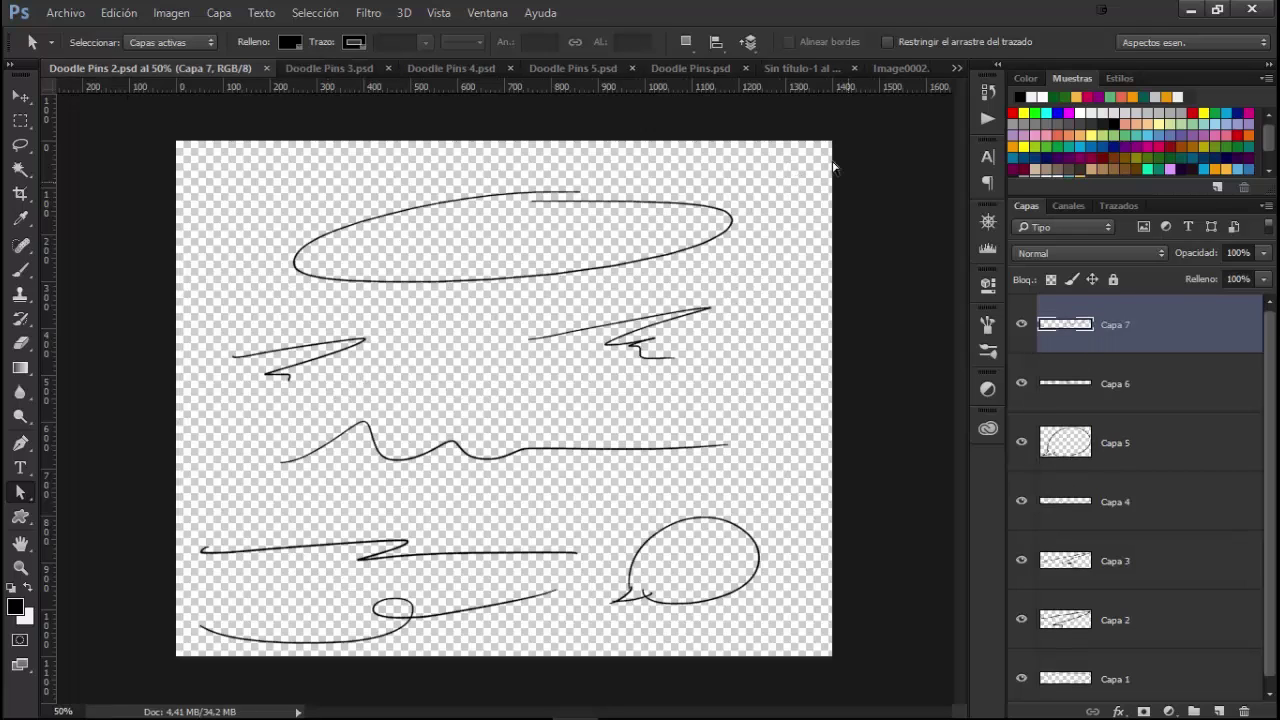
pyautogui.click(699, 68)
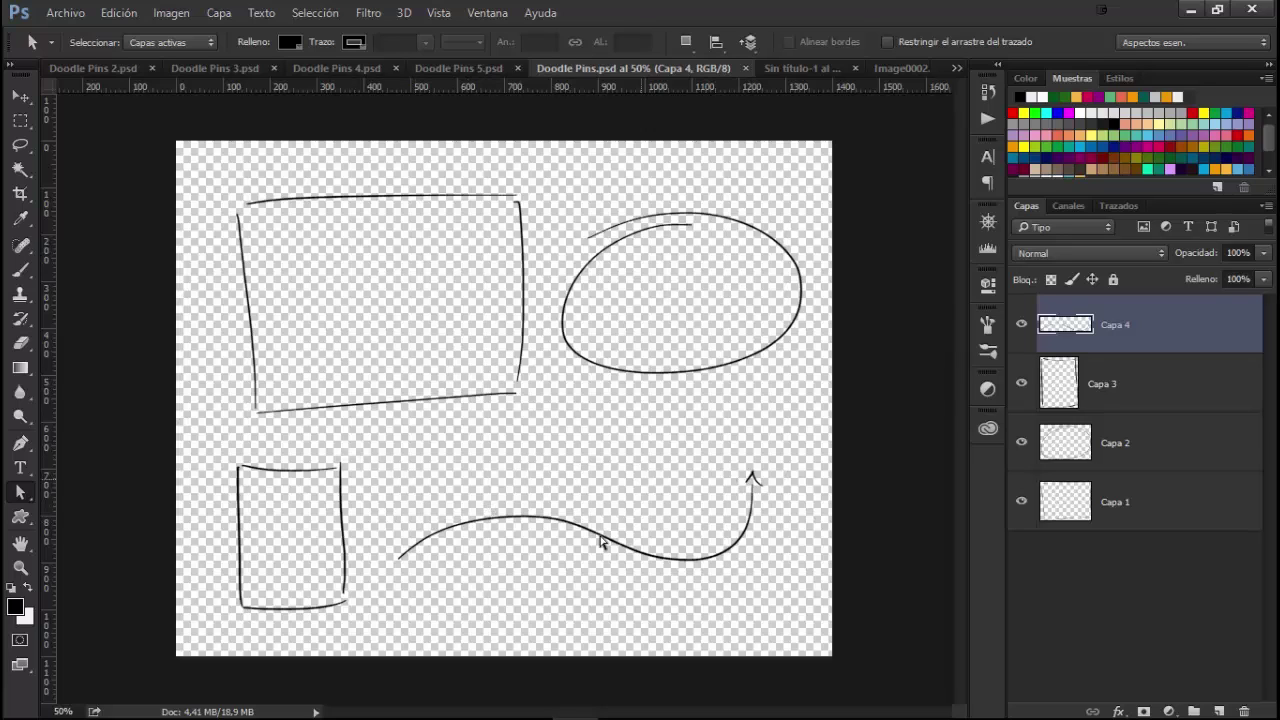
pyautogui.moveTo(612, 718)
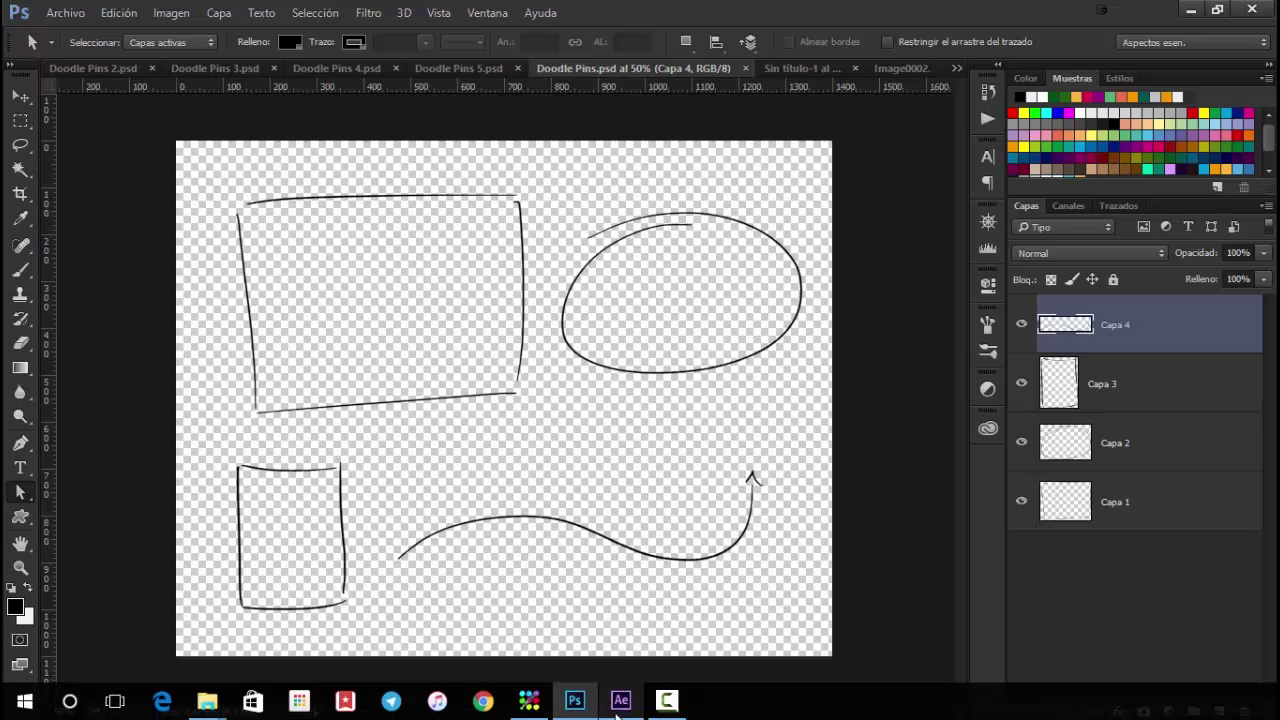
pyautogui.click(620, 702)
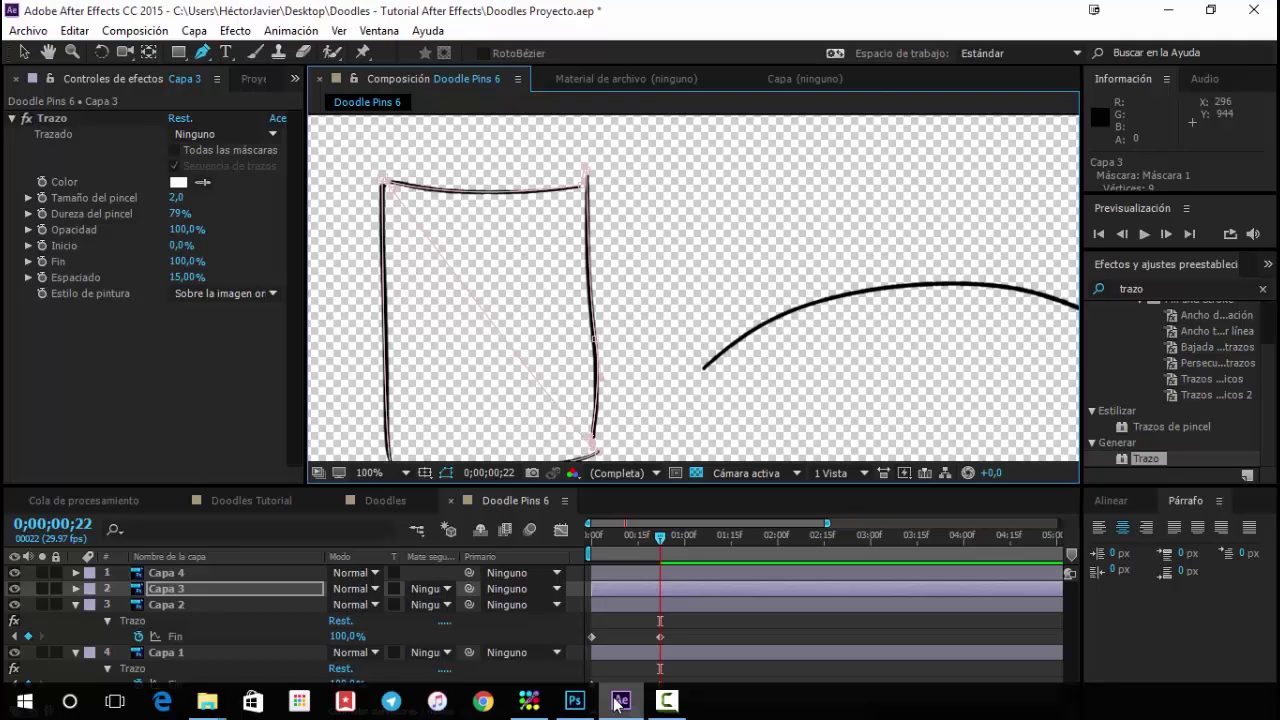
# Make Capa 3's Trazo follow Máscara 1 with a brush size of 5
pyautogui.scroll(-2, 605, 328)
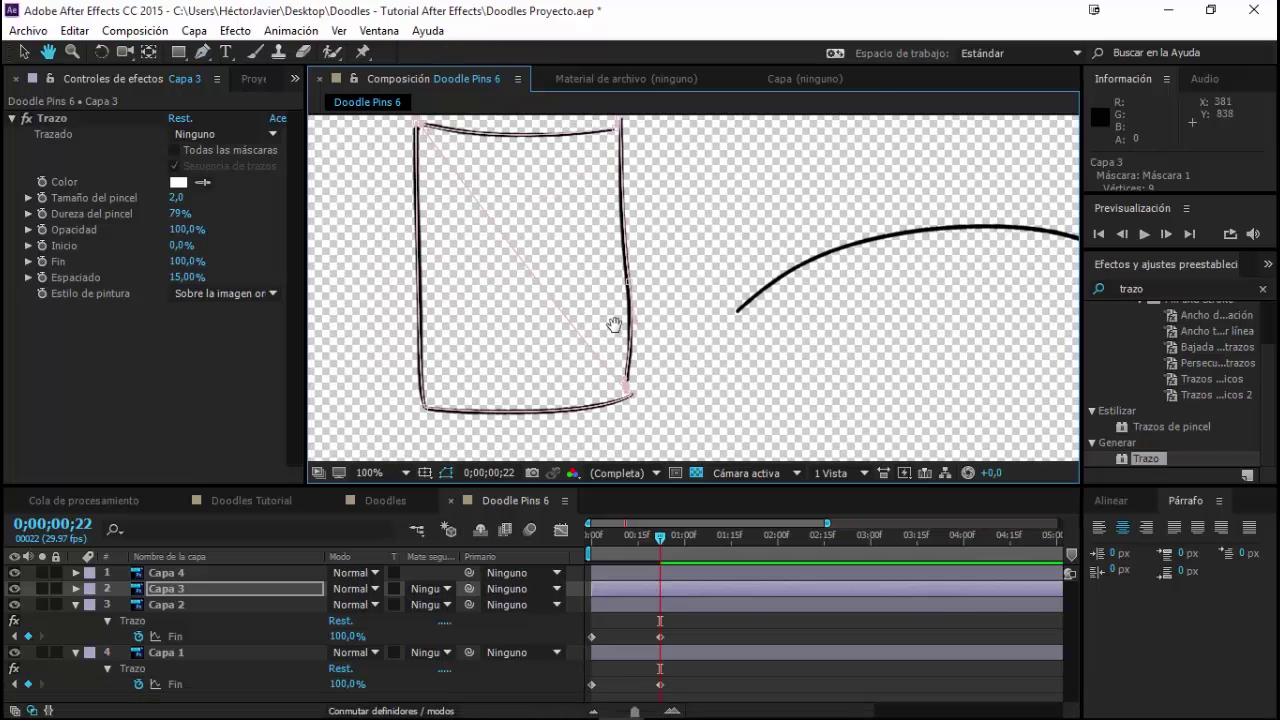
pyautogui.click(205, 134)
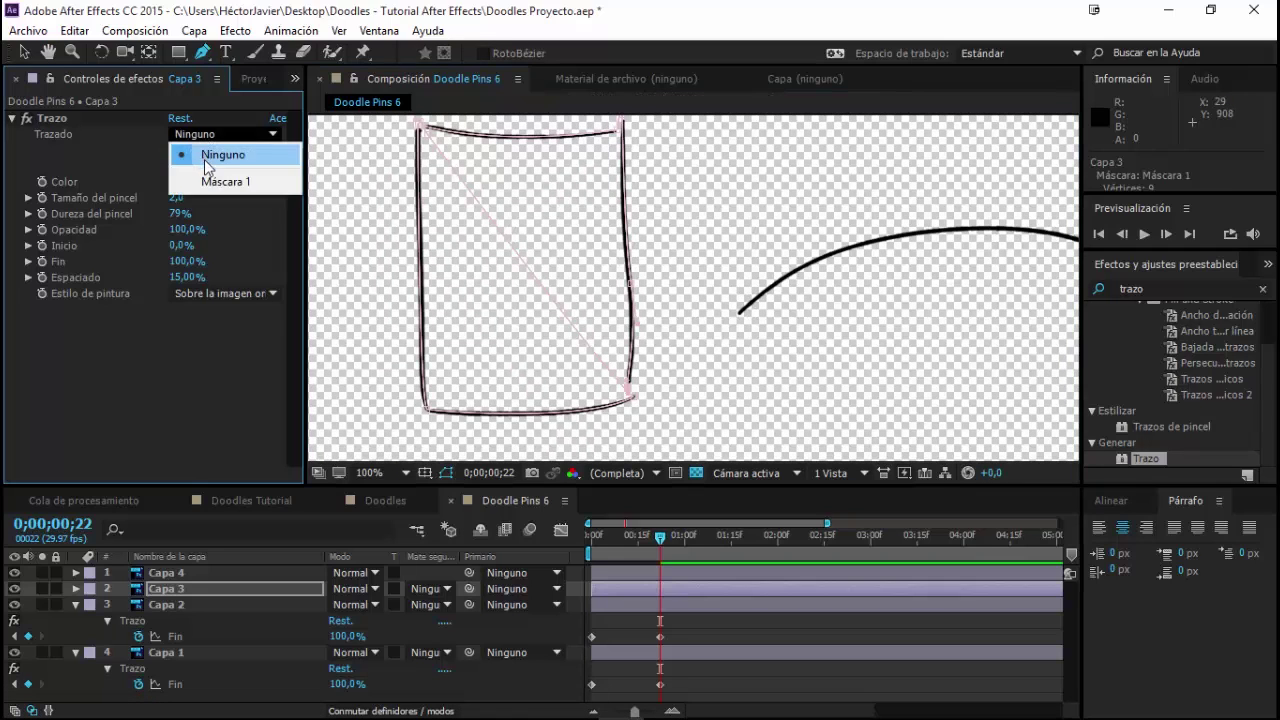
pyautogui.click(196, 184)
pyautogui.click(176, 198)
pyautogui.write('5')
pyautogui.press('Return')
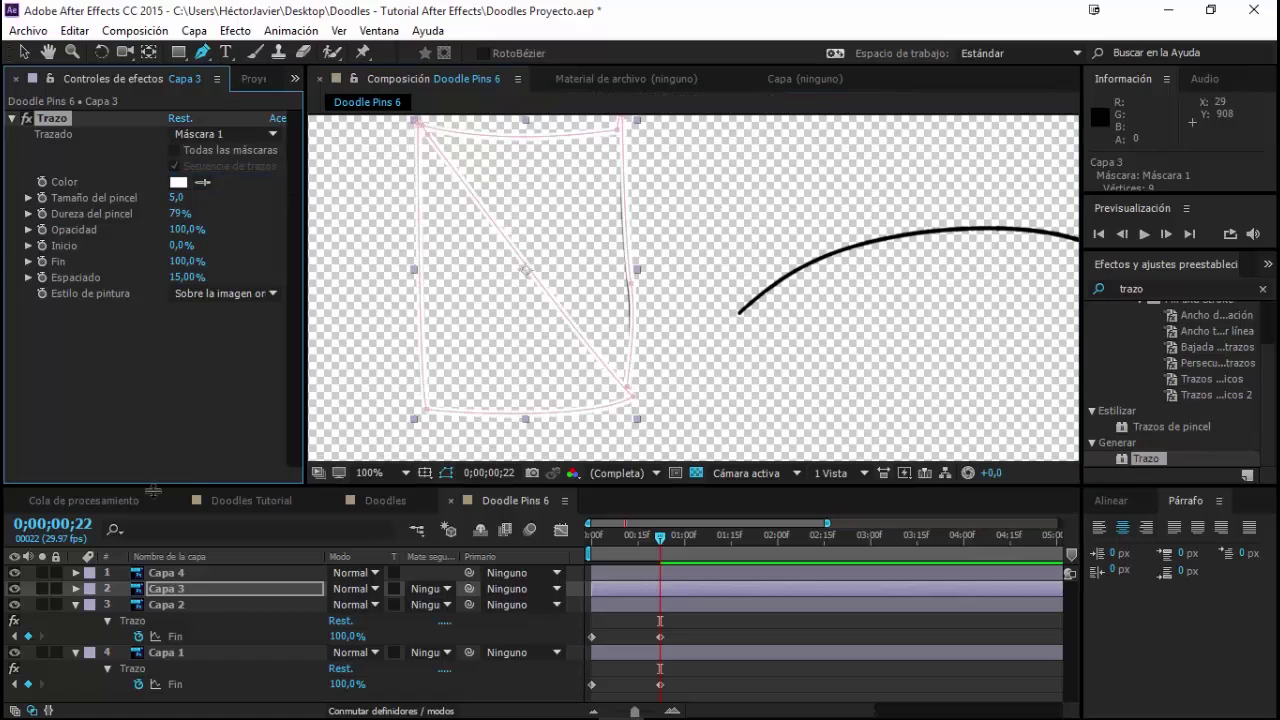
# Keyframe the stroke's Fin from 0% at the start to 100%, and check the draw-on
pyautogui.click(43, 261)
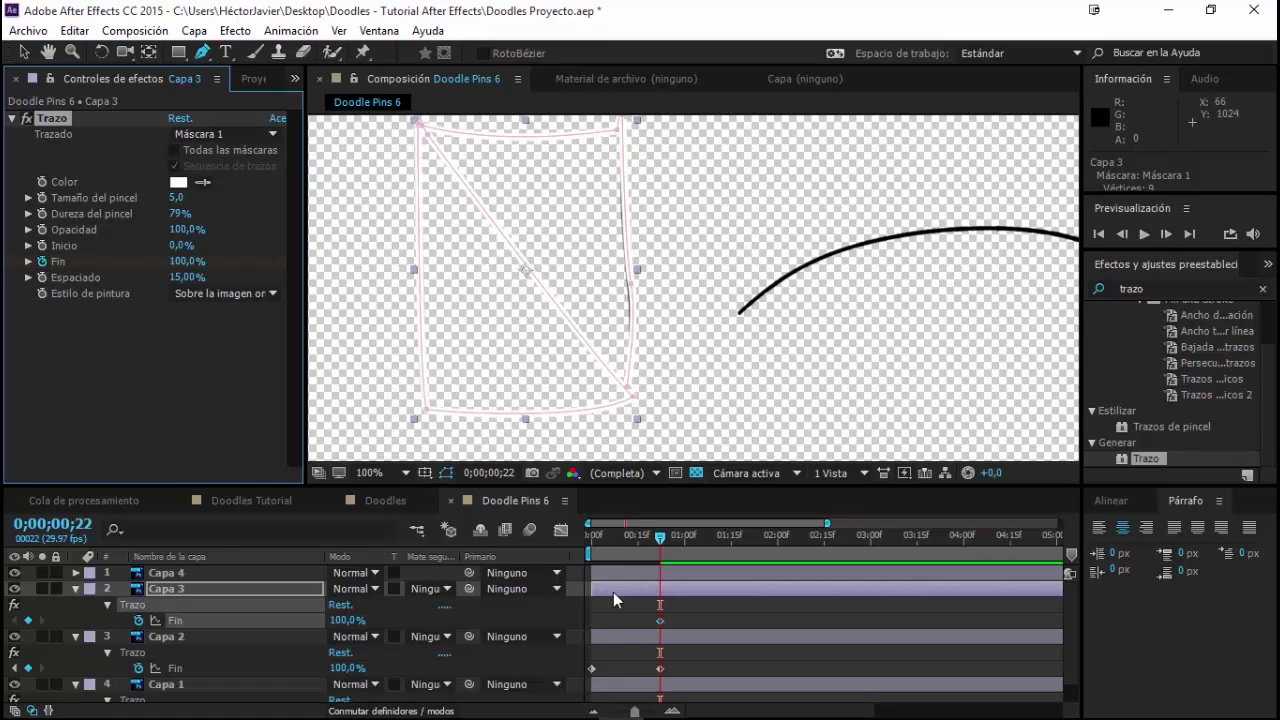
pyautogui.press('End')
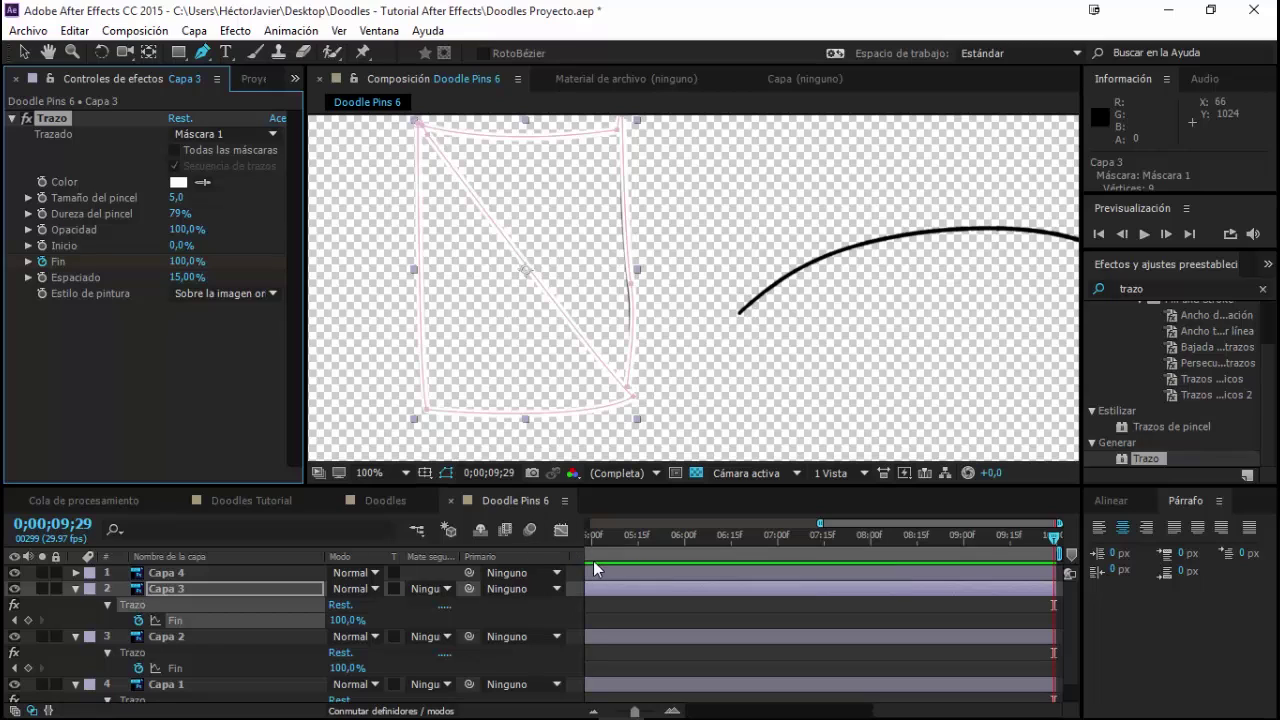
pyautogui.press('Home')
pyautogui.click(186, 261)
pyautogui.write('0')
pyautogui.press('Return')
pyautogui.press('space')
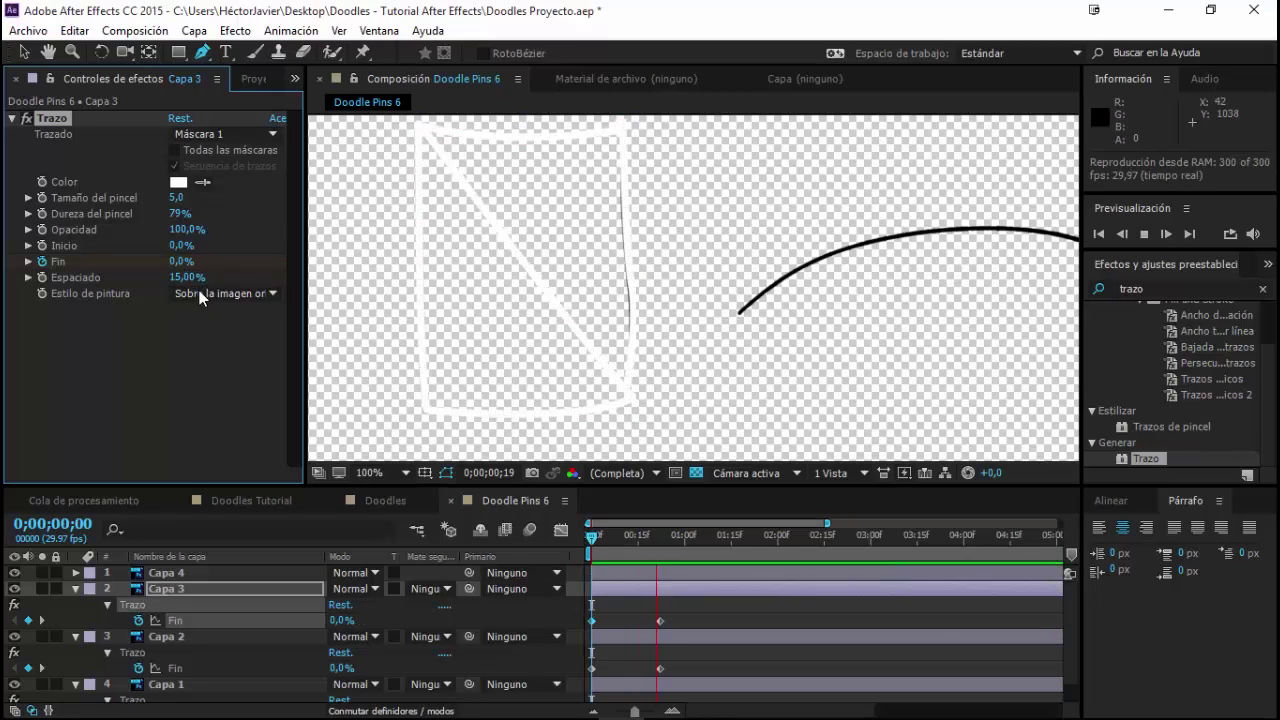
pyautogui.click(641, 547)
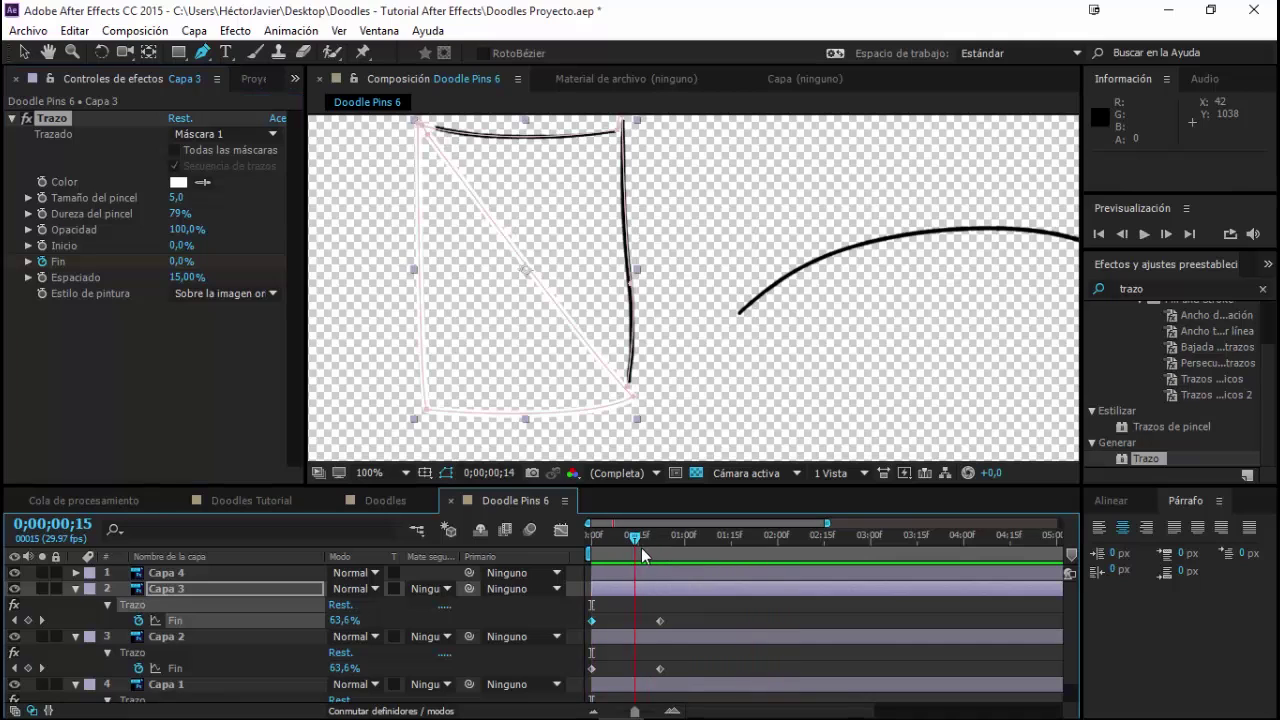
# Set the stroke's Estilo de pintura to Revelar imagen original and preview the box drawing itself
pyautogui.click(214, 294)
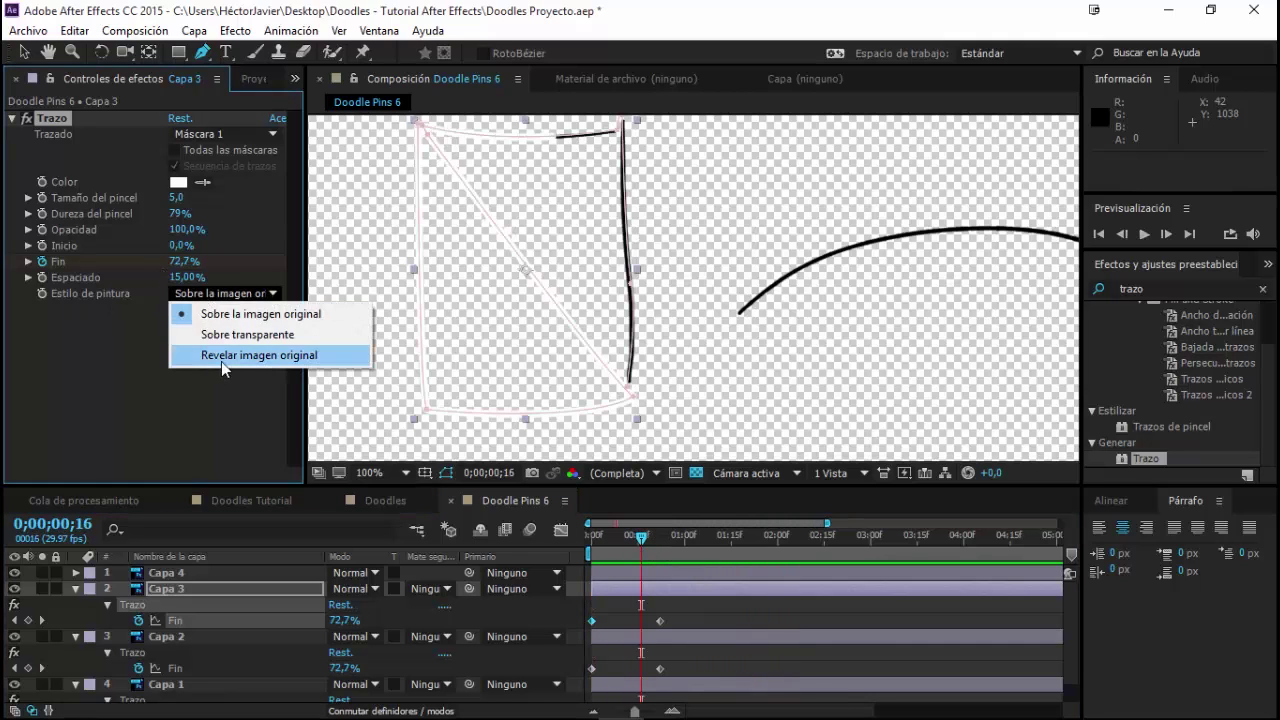
pyautogui.click(218, 356)
pyautogui.press('space')
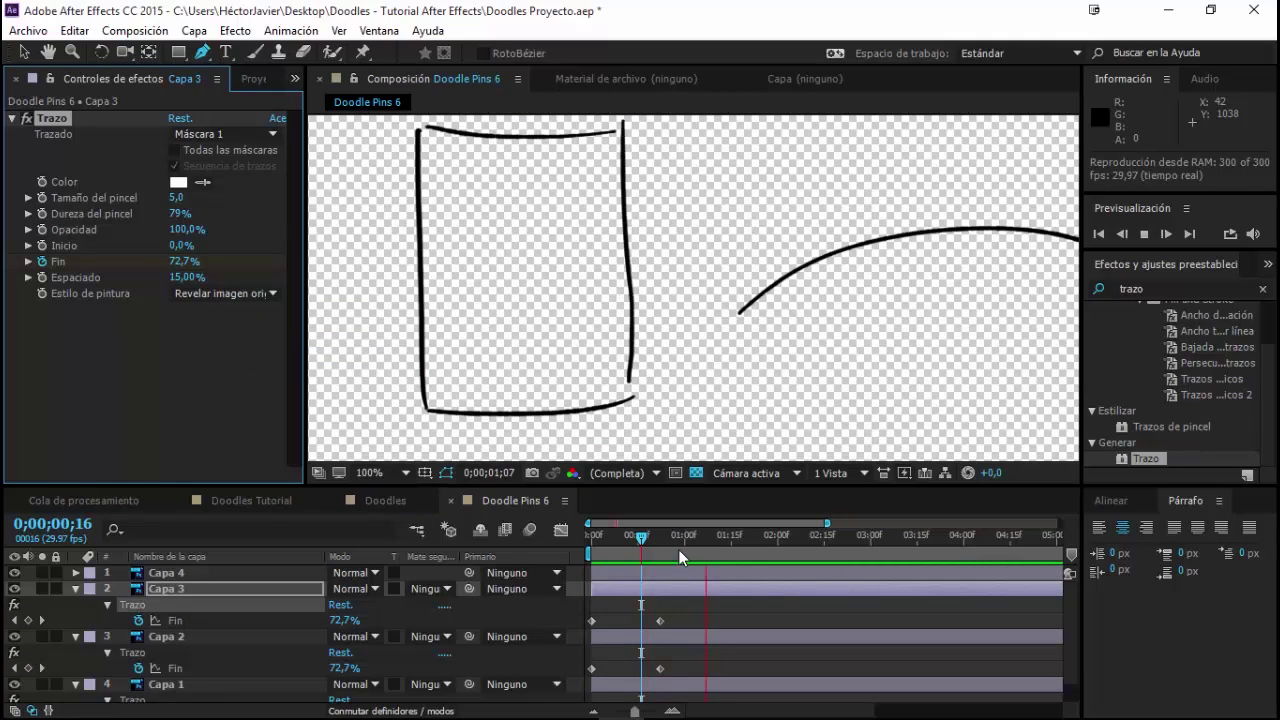
pyautogui.press('space')
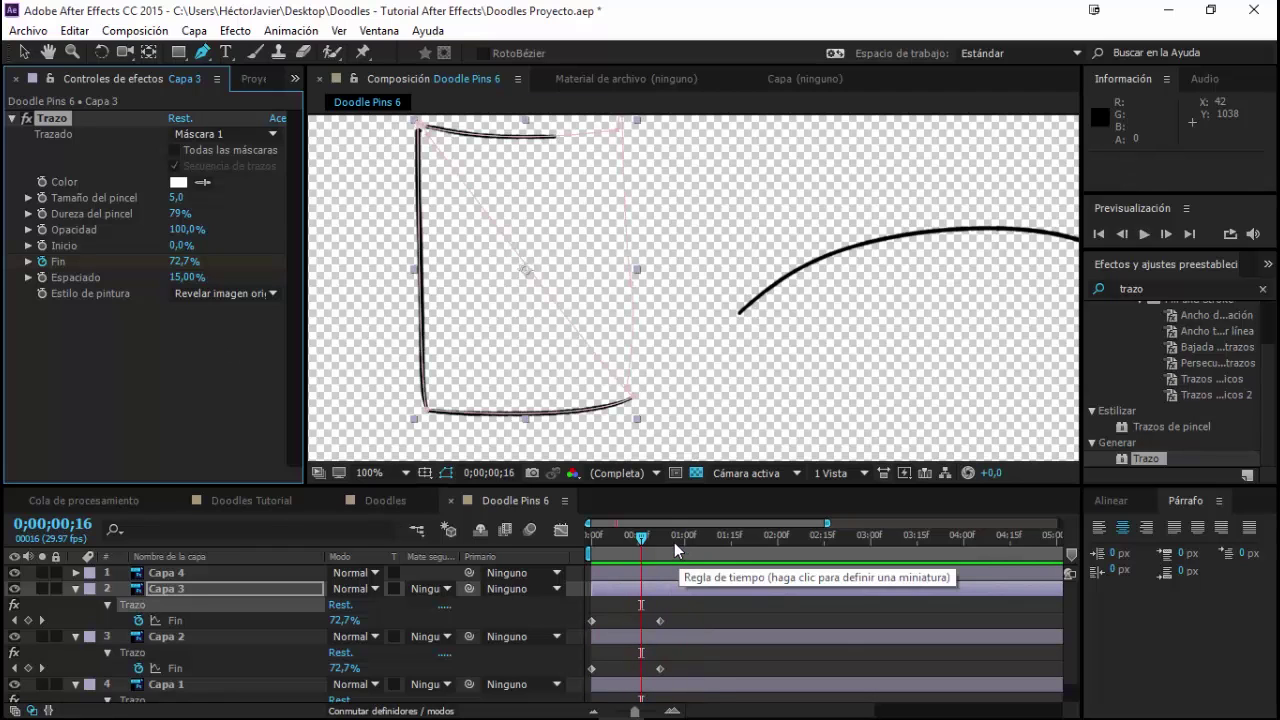
pyautogui.press('space')
pyautogui.press('g')
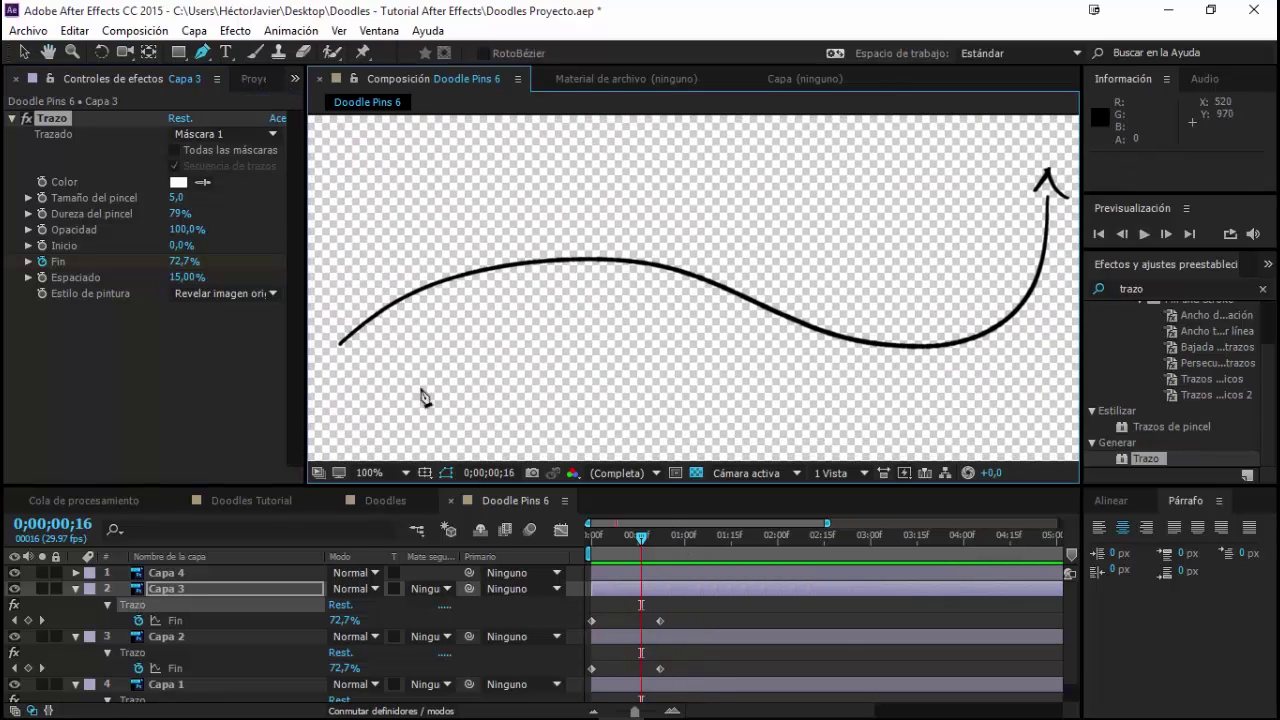
pyautogui.click(180, 573)
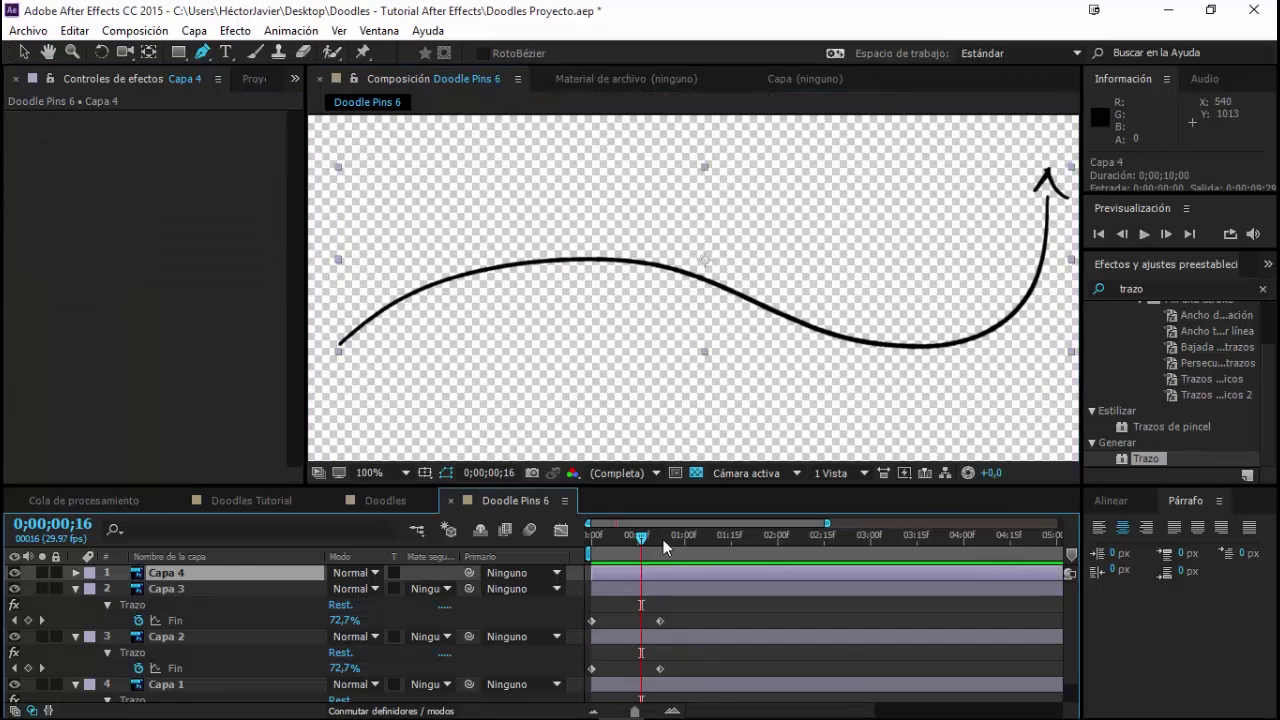
# Apply Trazo to Capa 4 and trace a mask along the wavy arrow line
pyautogui.doubleClick(1124, 460)
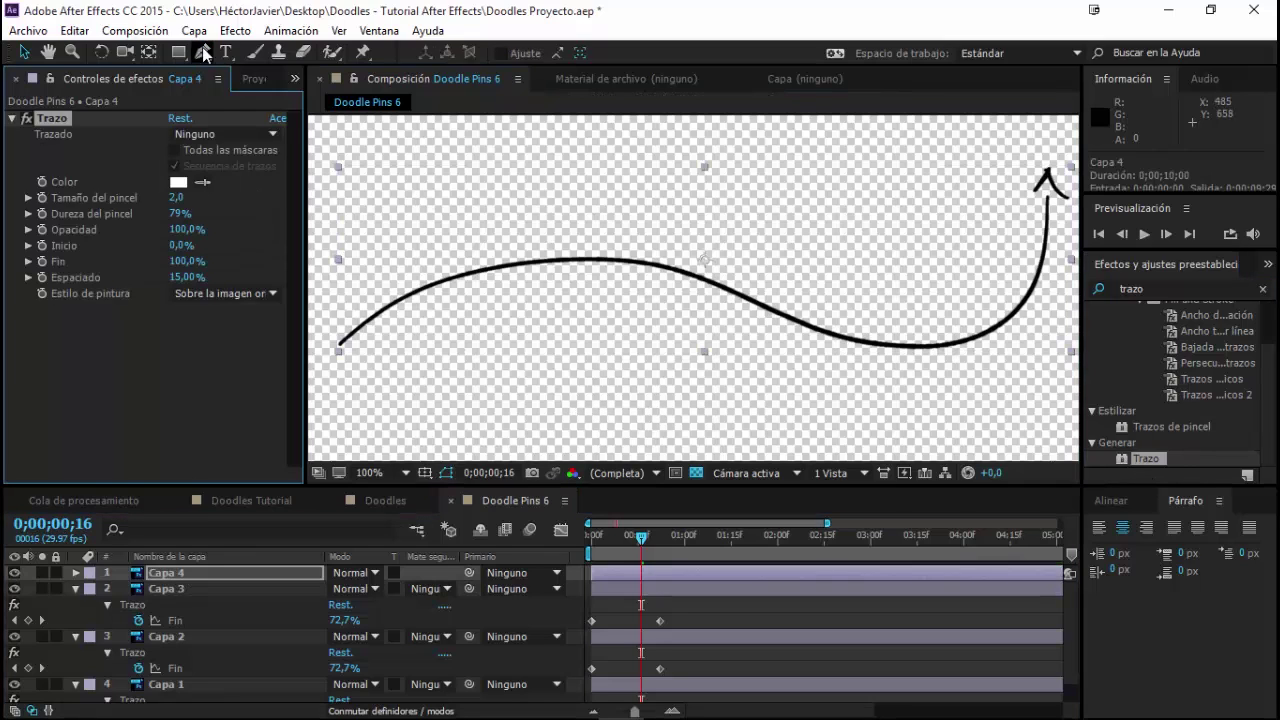
pyautogui.click(330, 349)
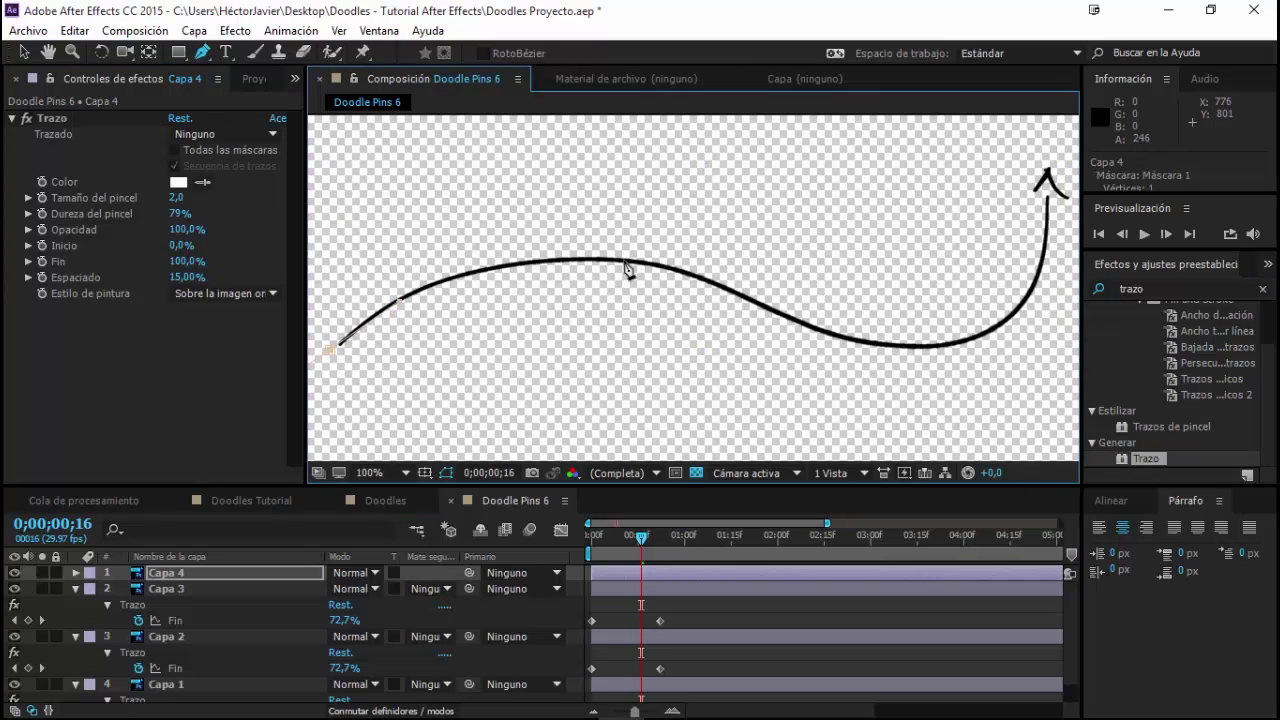
pyautogui.moveTo(628, 264); pyautogui.dragTo(826, 273)
pyautogui.moveTo(826, 273); pyautogui.dragTo(829, 290)
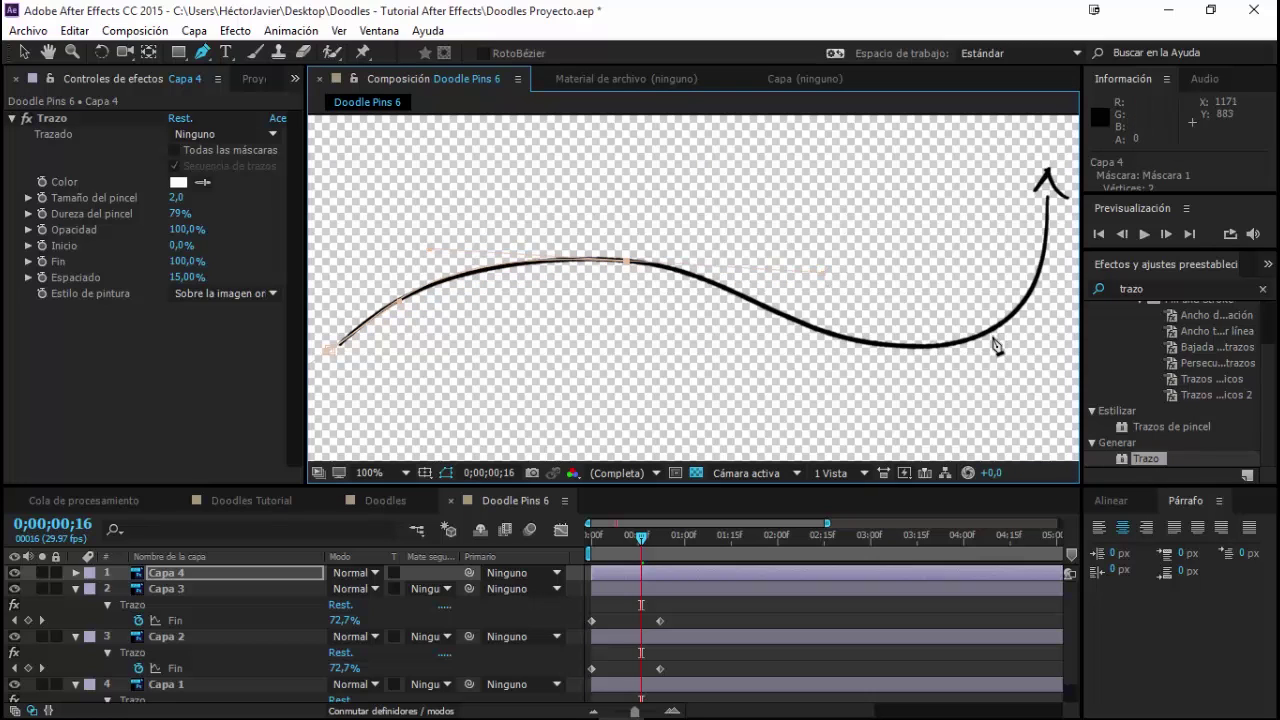
pyautogui.moveTo(1000, 330)
pyautogui.mouseDown()
pyautogui.moveTo(1057, 255)
pyautogui.moveTo(1006, 251)
pyautogui.mouseUp()
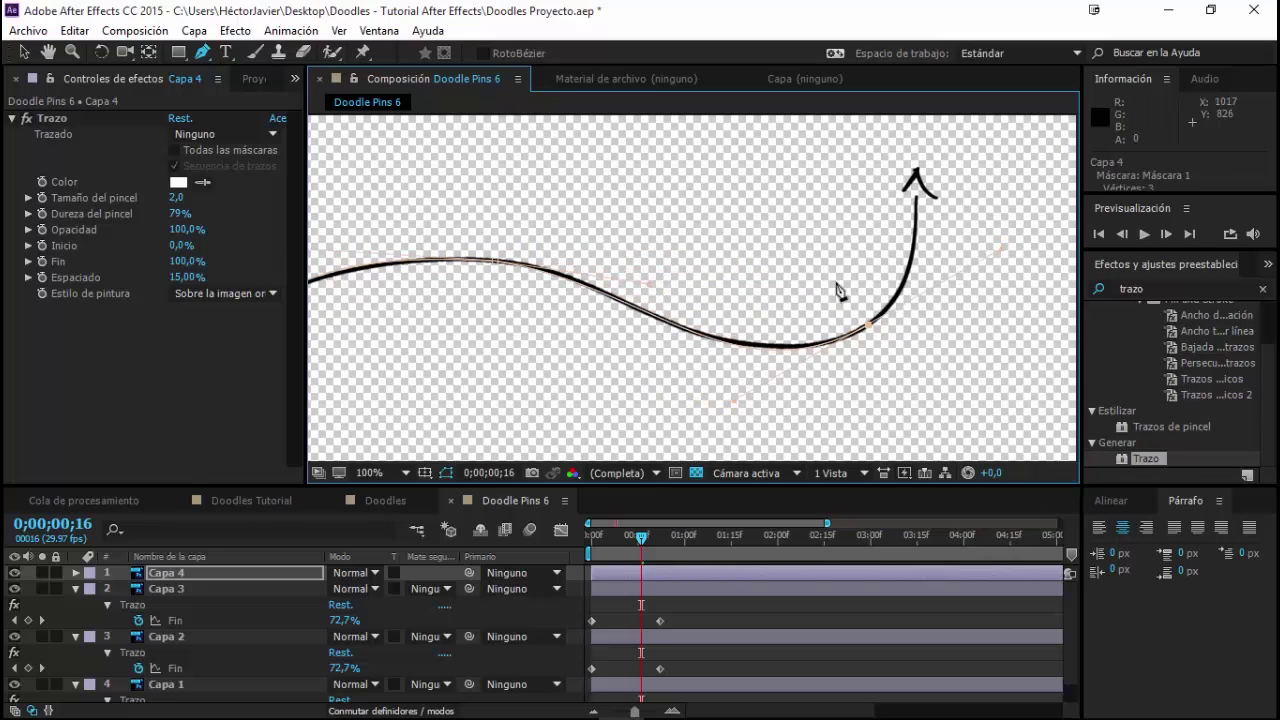
pyautogui.moveTo(916, 190); pyautogui.dragTo(908, 305)
# Continue the mask around the arrowhead, then zoom out to see the whole composition
pyautogui.scroll(1, 918, 190)
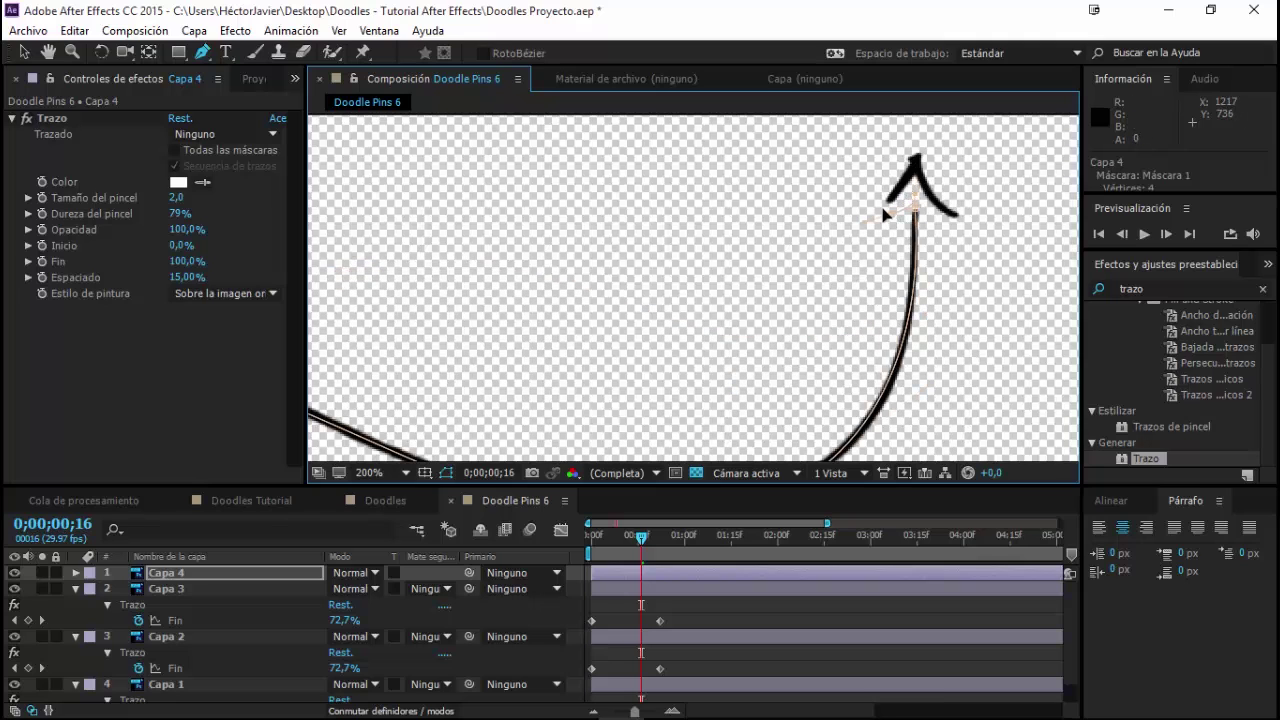
pyautogui.scroll(2, 870, 224)
pyautogui.scroll(2, 870, 224)
pyautogui.moveTo(770, 284); pyautogui.dragTo(822, 213)
pyautogui.click(855, 158)
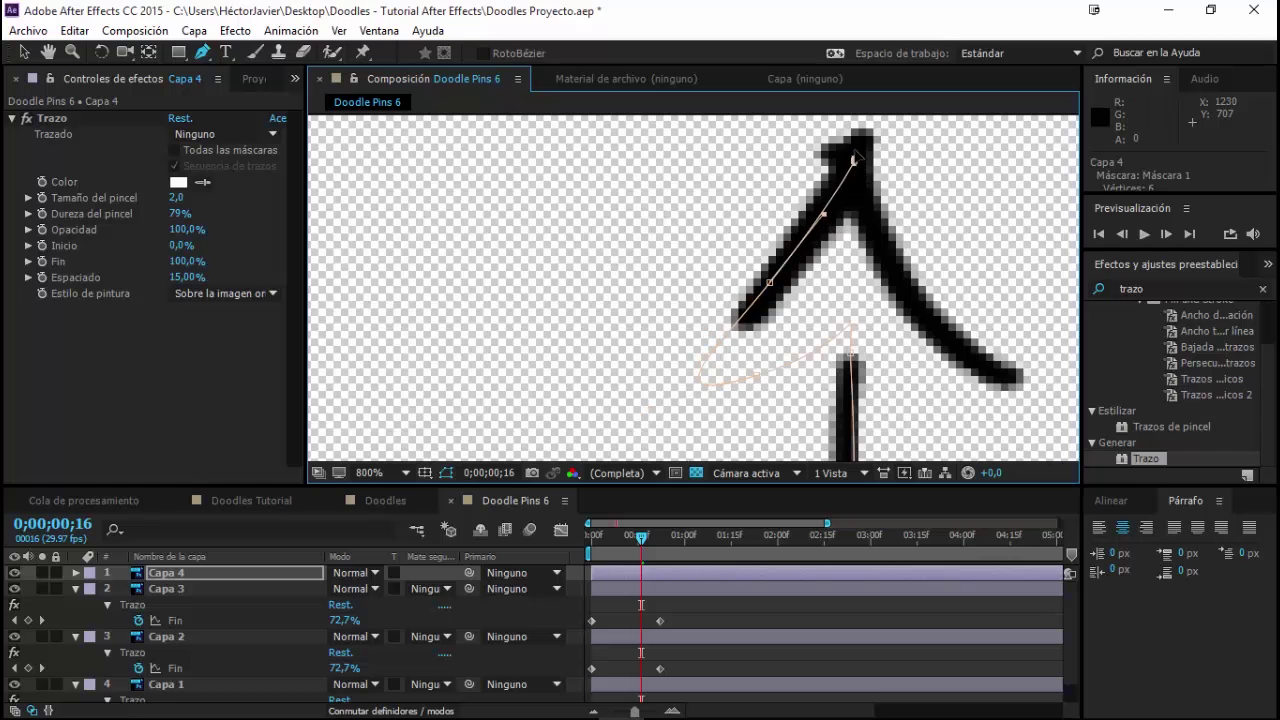
pyautogui.moveTo(866, 224); pyautogui.dragTo(875, 238)
pyautogui.moveTo(1024, 384)
pyautogui.mouseDown()
pyautogui.moveTo(1076, 398)
pyautogui.moveTo(1040, 408)
pyautogui.mouseUp()
pyautogui.press('/')
pyautogui.press(',')
pyautogui.press(',')
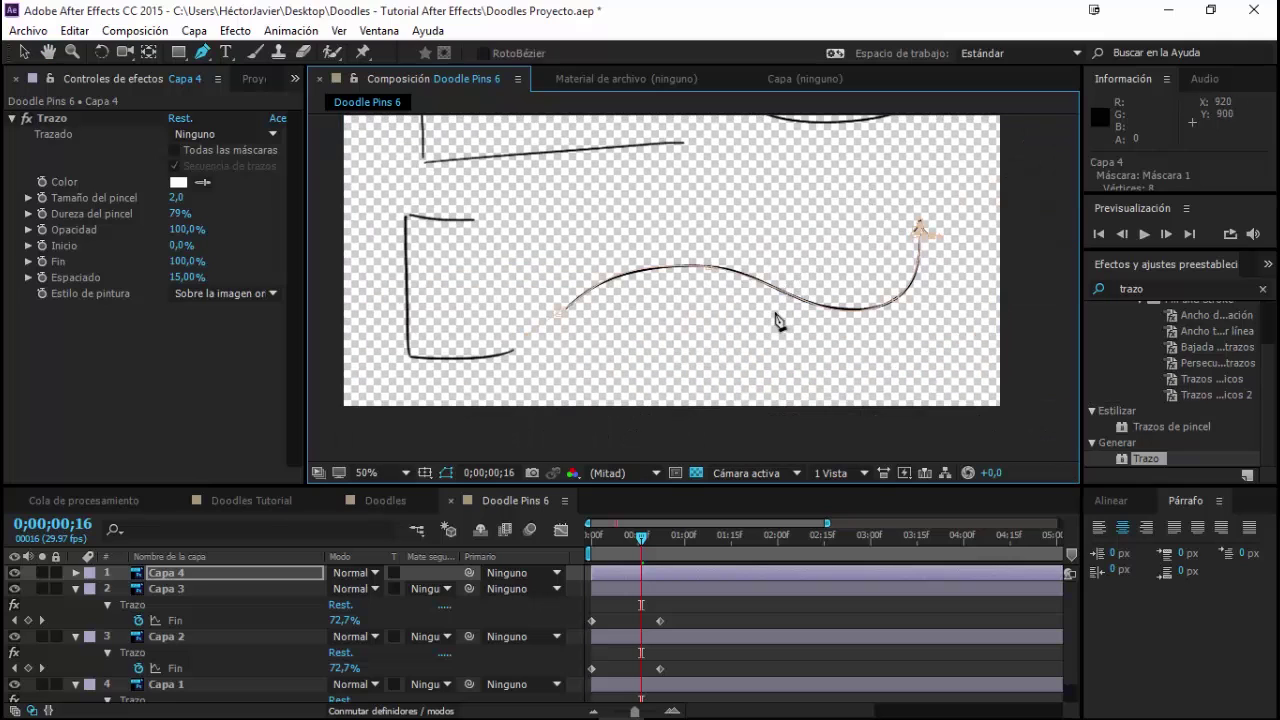
pyautogui.click(200, 133)
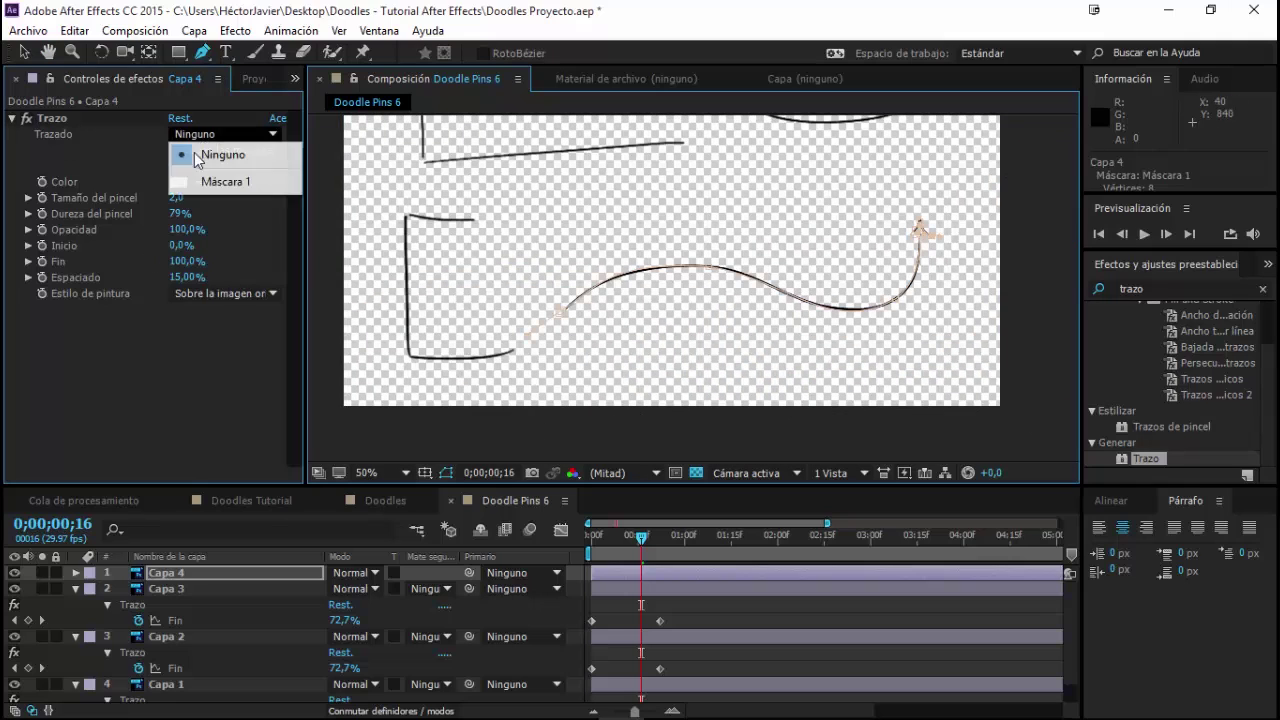
# Make the arrow's stroke follow Máscara 1 with brush size 8 and Revelar imagen original
pyautogui.click(225, 181)
pyautogui.click(176, 197)
pyautogui.write('5')
pyautogui.press('Return')
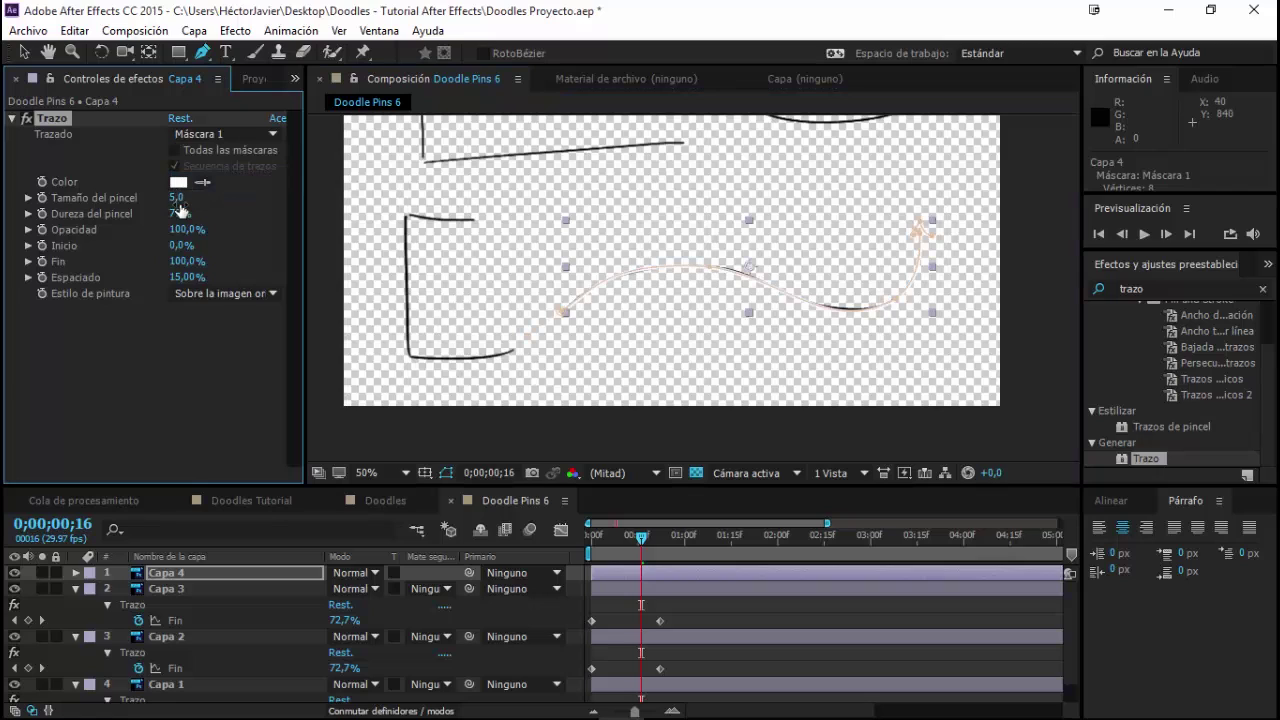
pyautogui.click(177, 198)
pyautogui.write('8')
pyautogui.press('Return')
pyautogui.click(202, 293)
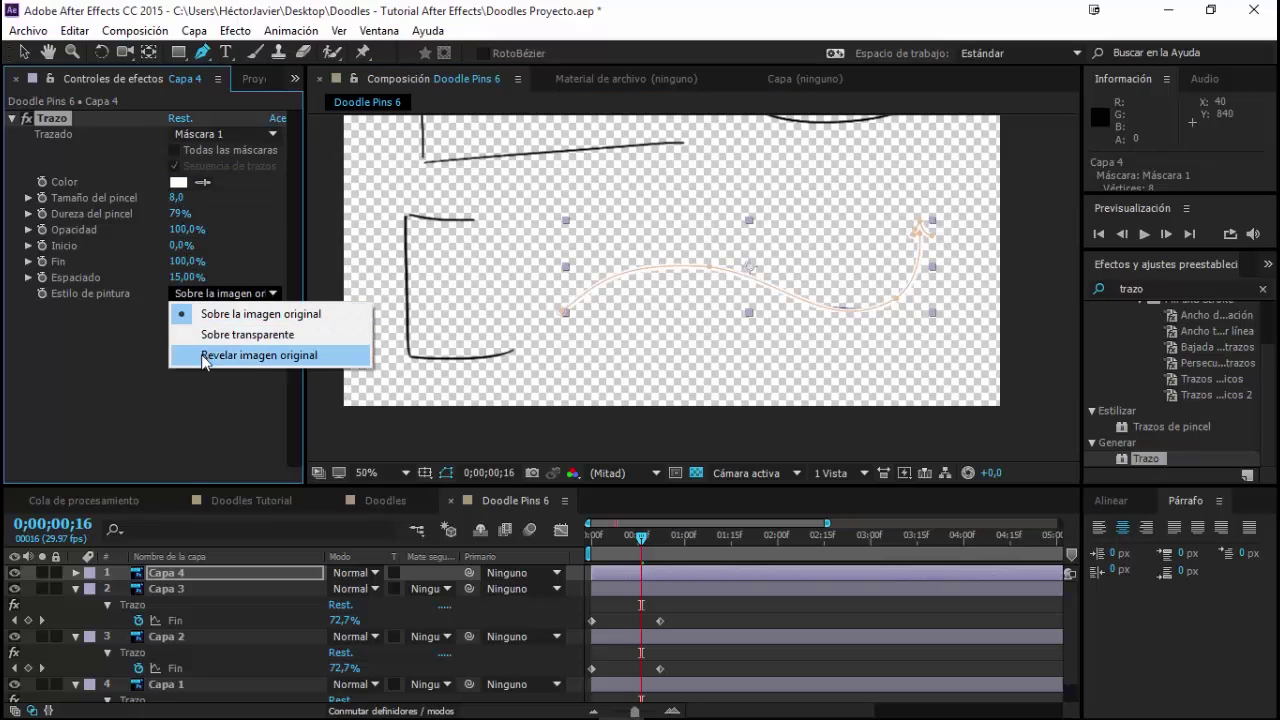
pyautogui.click(201, 355)
# Keyframe the arrow stroke's Fin from 0% at the start to 100% at frame 22
pyautogui.click(660, 542)
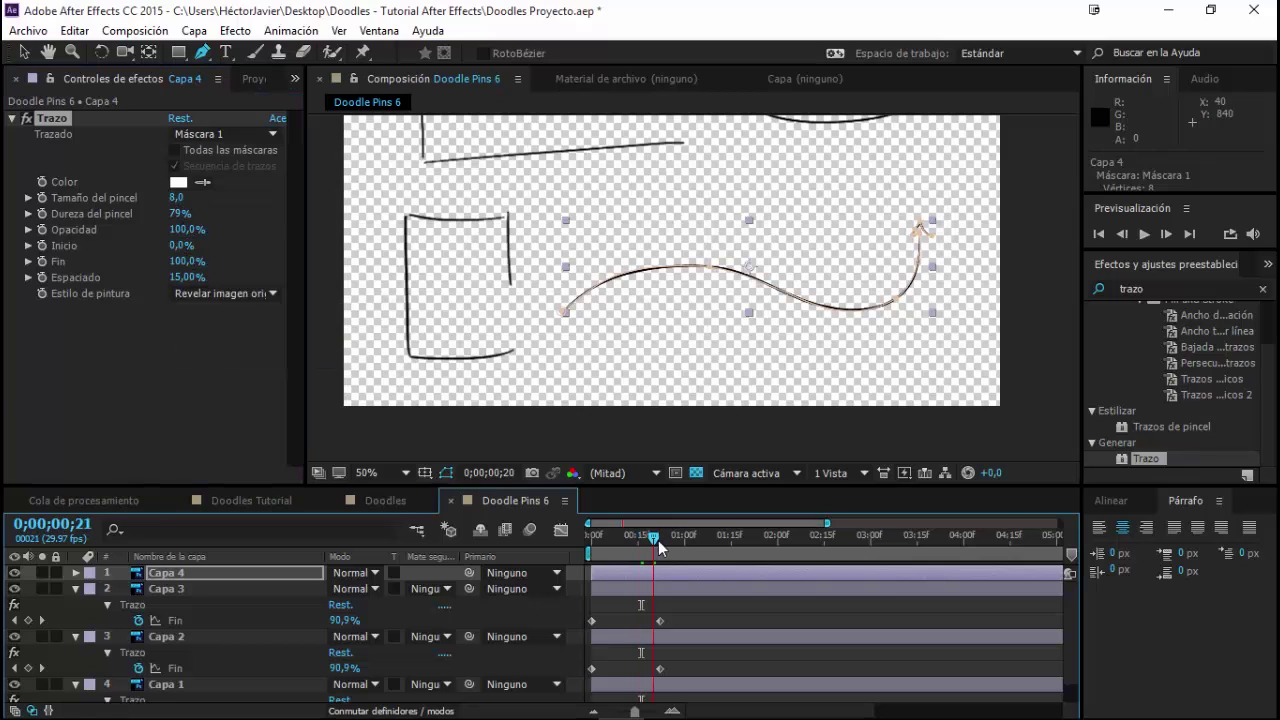
pyautogui.press('space')
pyautogui.press('space')
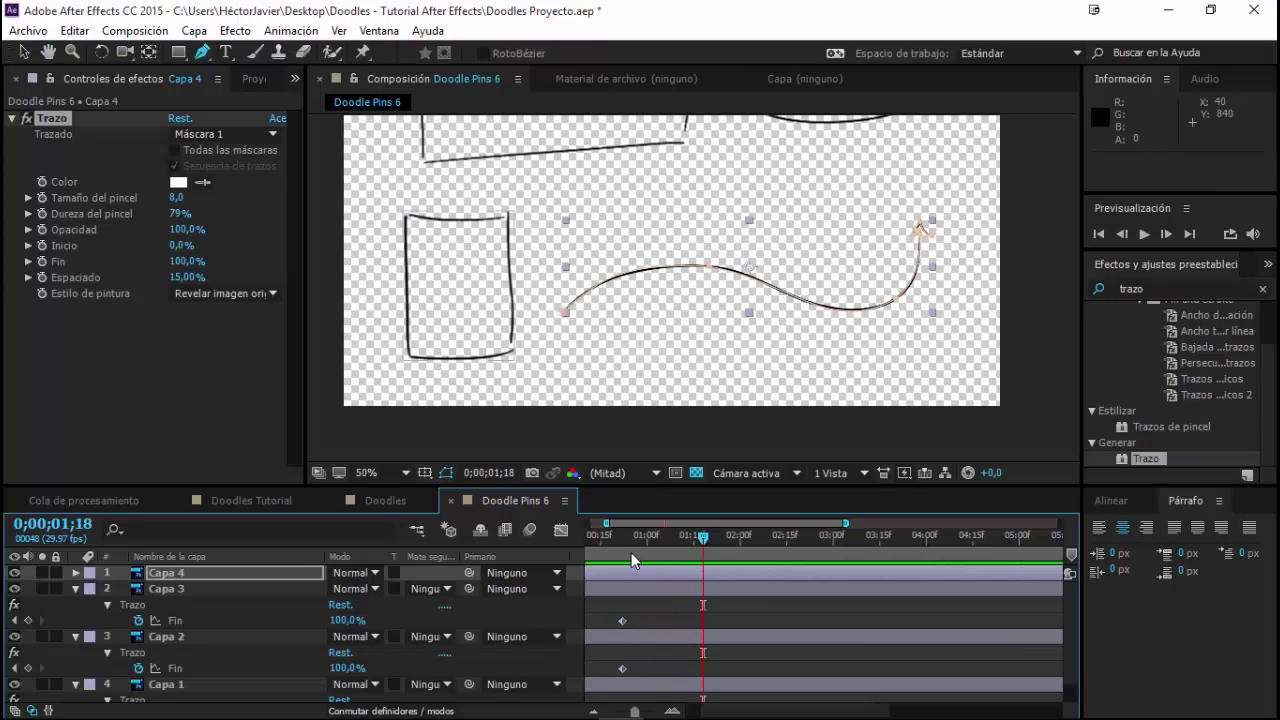
pyautogui.scroll(-1, 700, 640)
pyautogui.moveTo(733, 640); pyautogui.dragTo(900, 631)
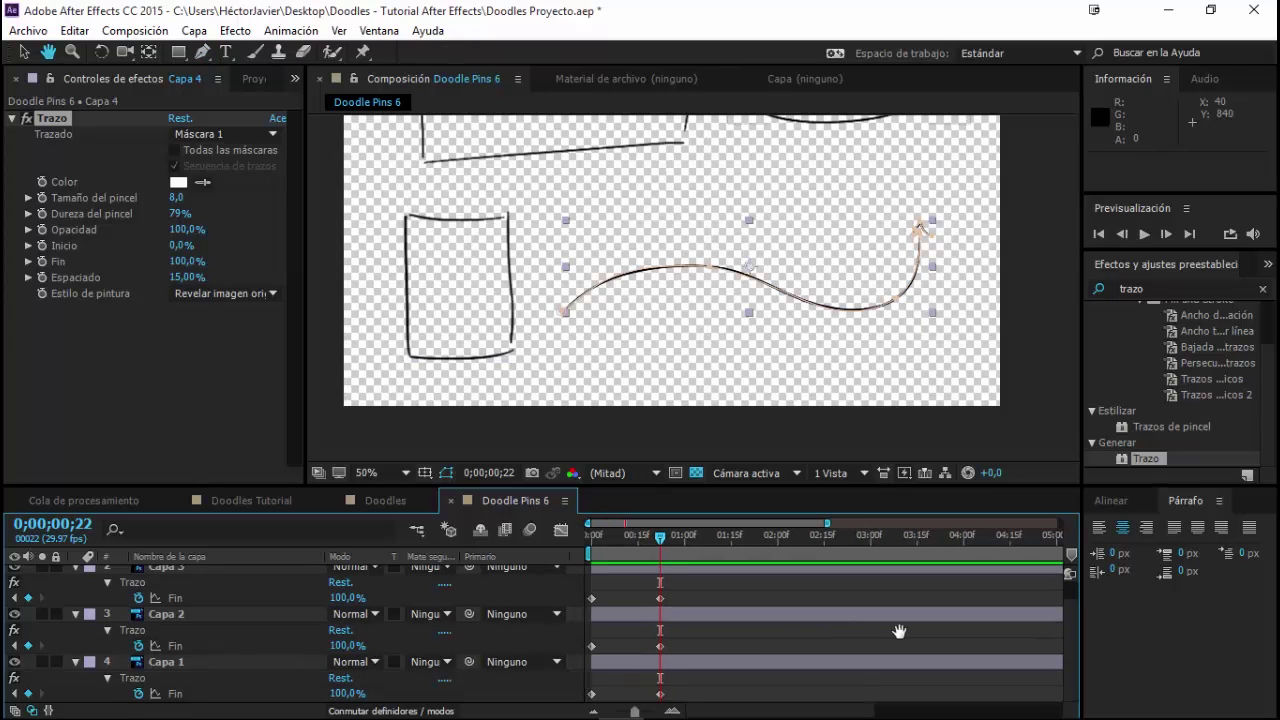
pyautogui.press('g')
pyautogui.scroll(1, 660, 600)
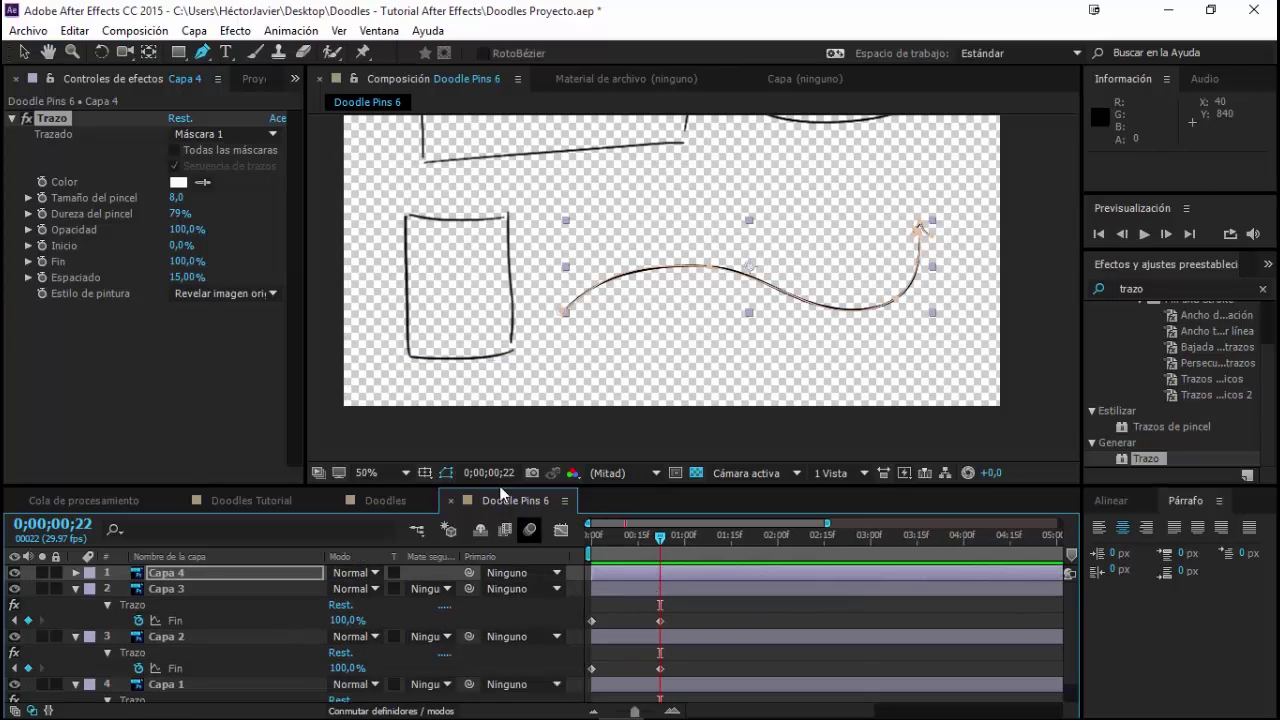
pyautogui.click(42, 261)
pyautogui.press('u')
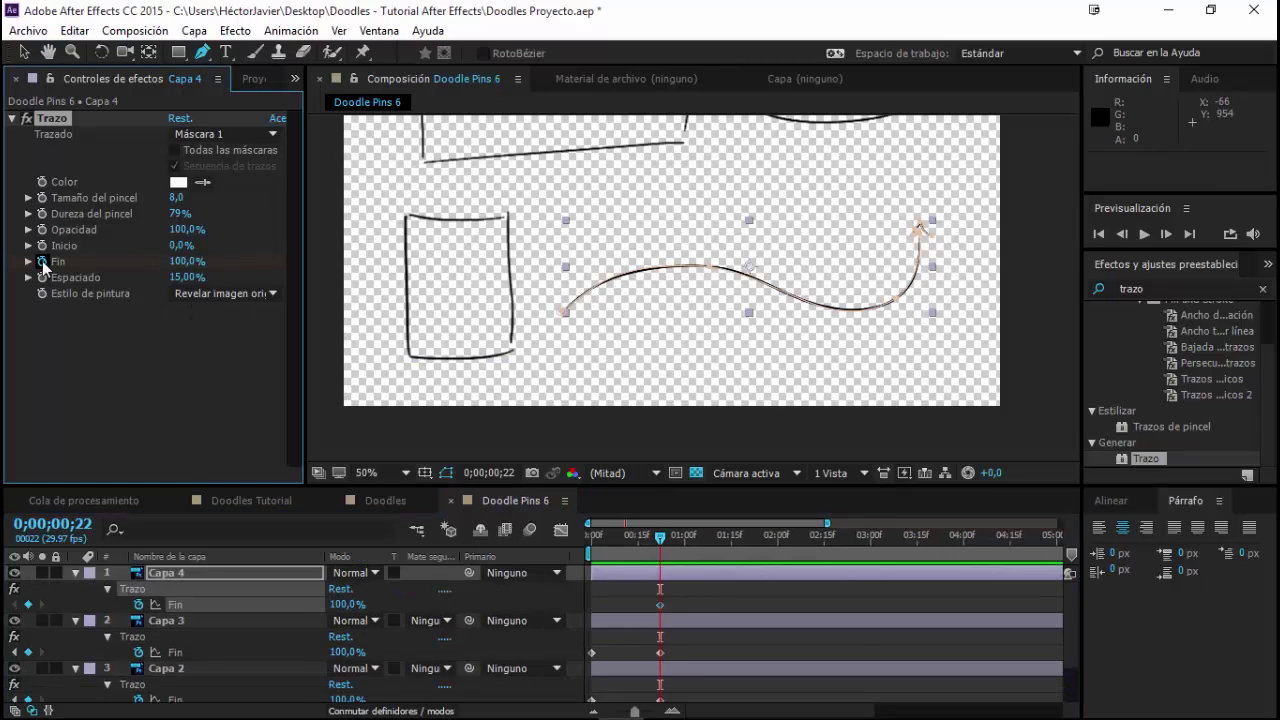
pyautogui.moveTo(660, 540); pyautogui.dragTo(590, 540)
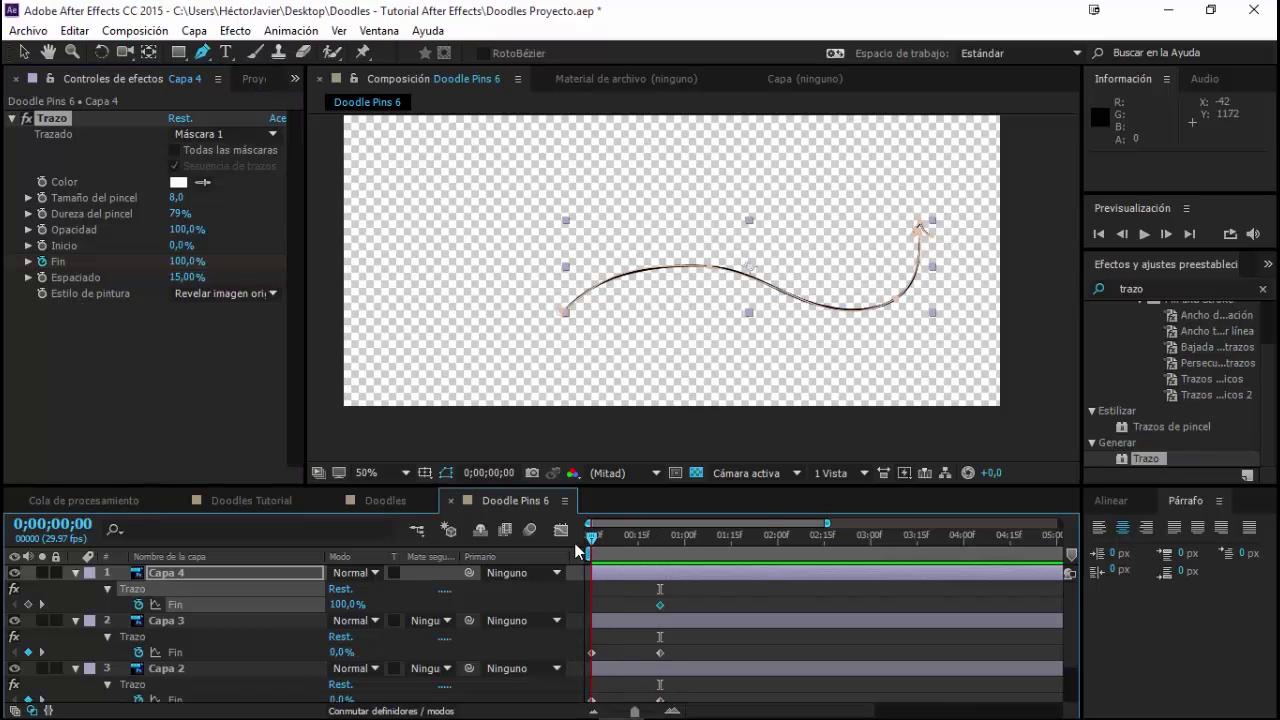
pyautogui.click(185, 261)
pyautogui.write('0')
pyautogui.press('Return')
# Preview the draw-on and end the work area at 0;00;01;02
pyautogui.press('space')
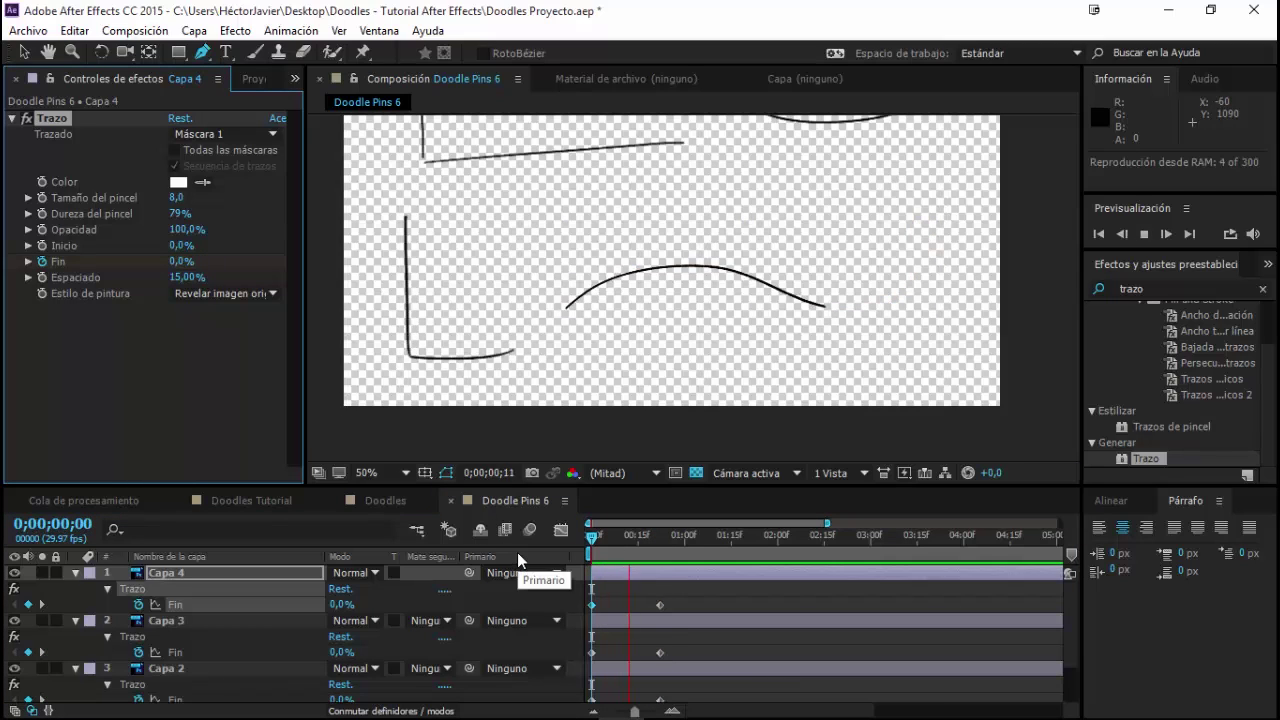
pyautogui.press('space')
pyautogui.click(641, 539)
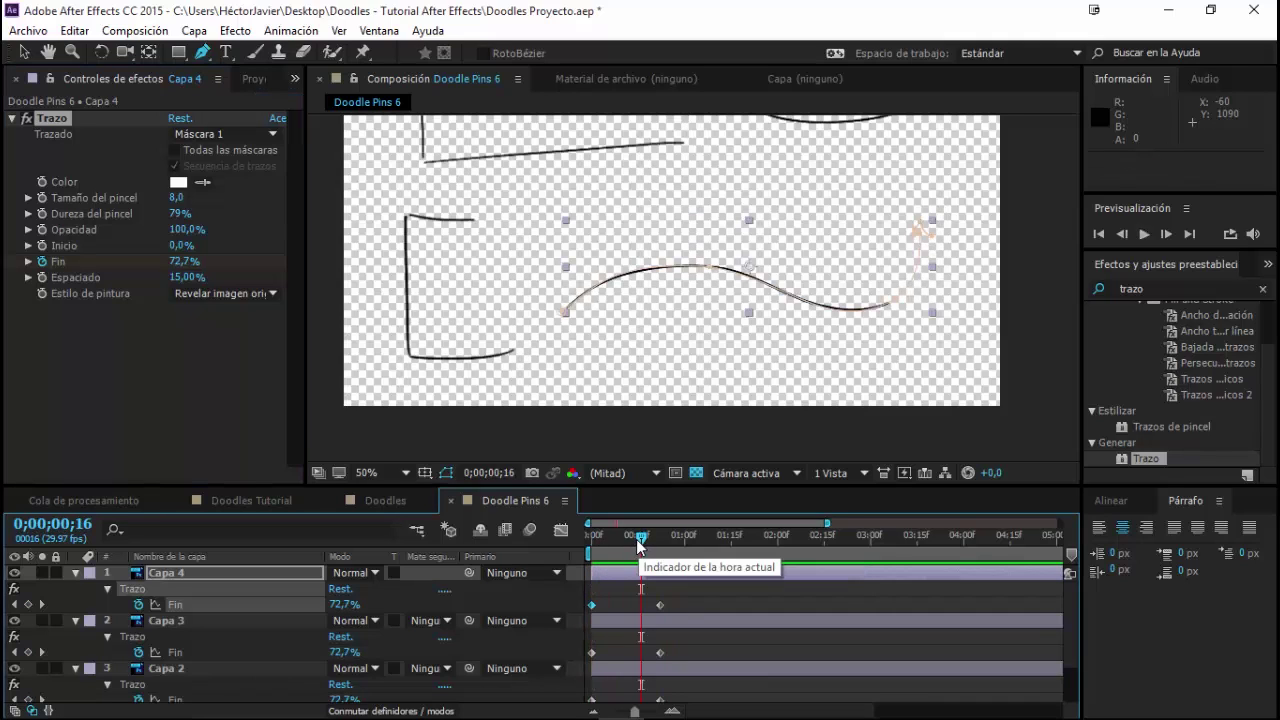
pyautogui.hotkey('shift', '/')
pyautogui.click(690, 537)
pyautogui.press('n')
pyautogui.press('space')
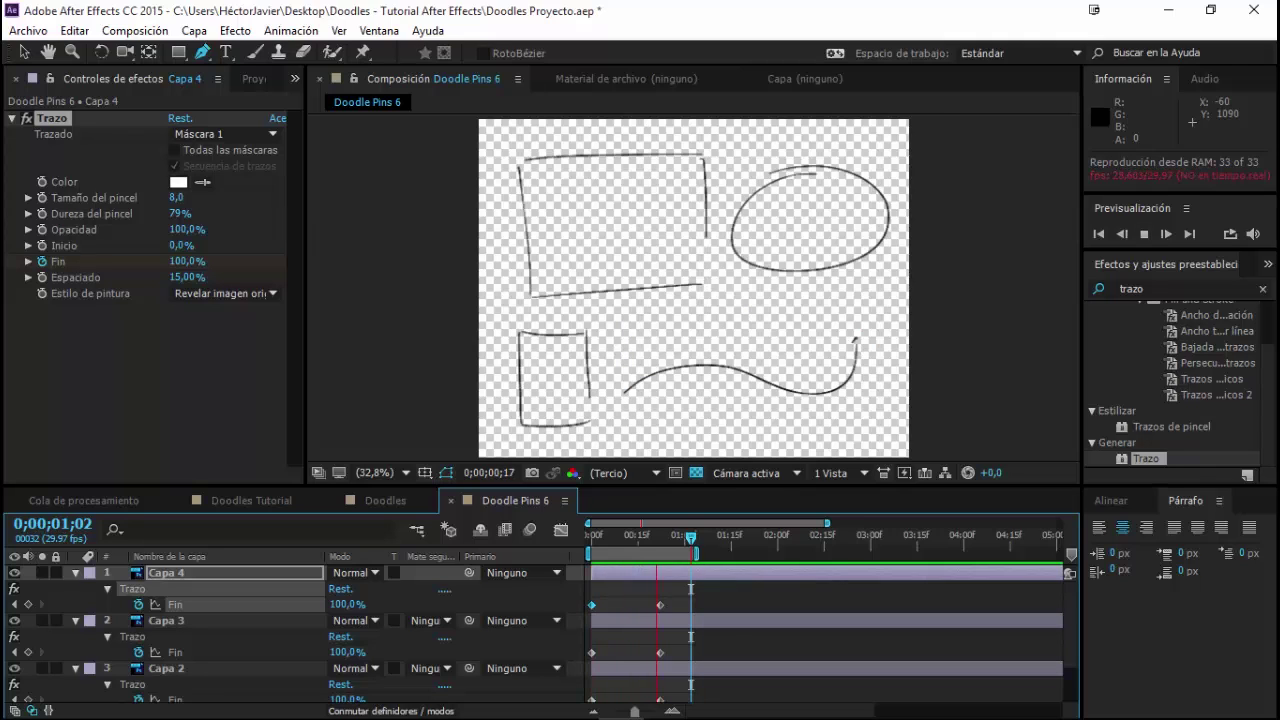
# Copy the rectangle doodle layer Capa 1 and switch to the Doodles composition
pyautogui.click(23, 52)
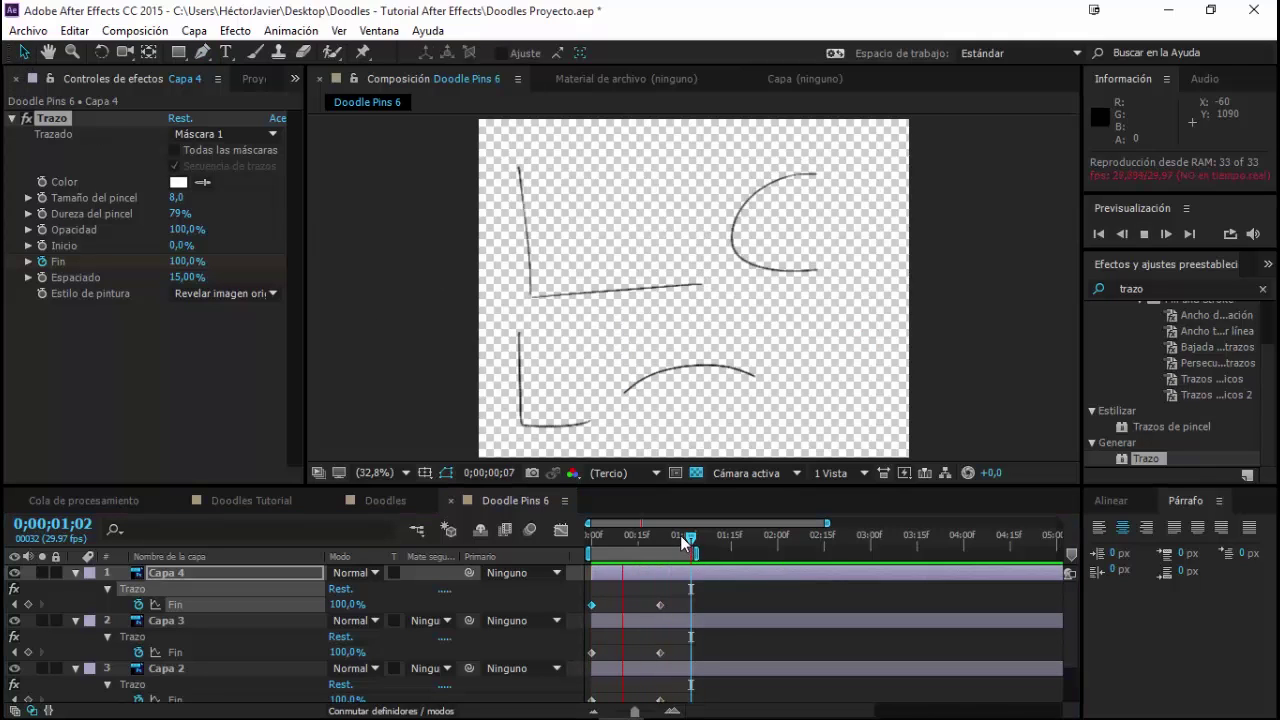
pyautogui.moveTo(680, 535); pyautogui.dragTo(656, 535)
pyautogui.scroll(-2, 515, 596)
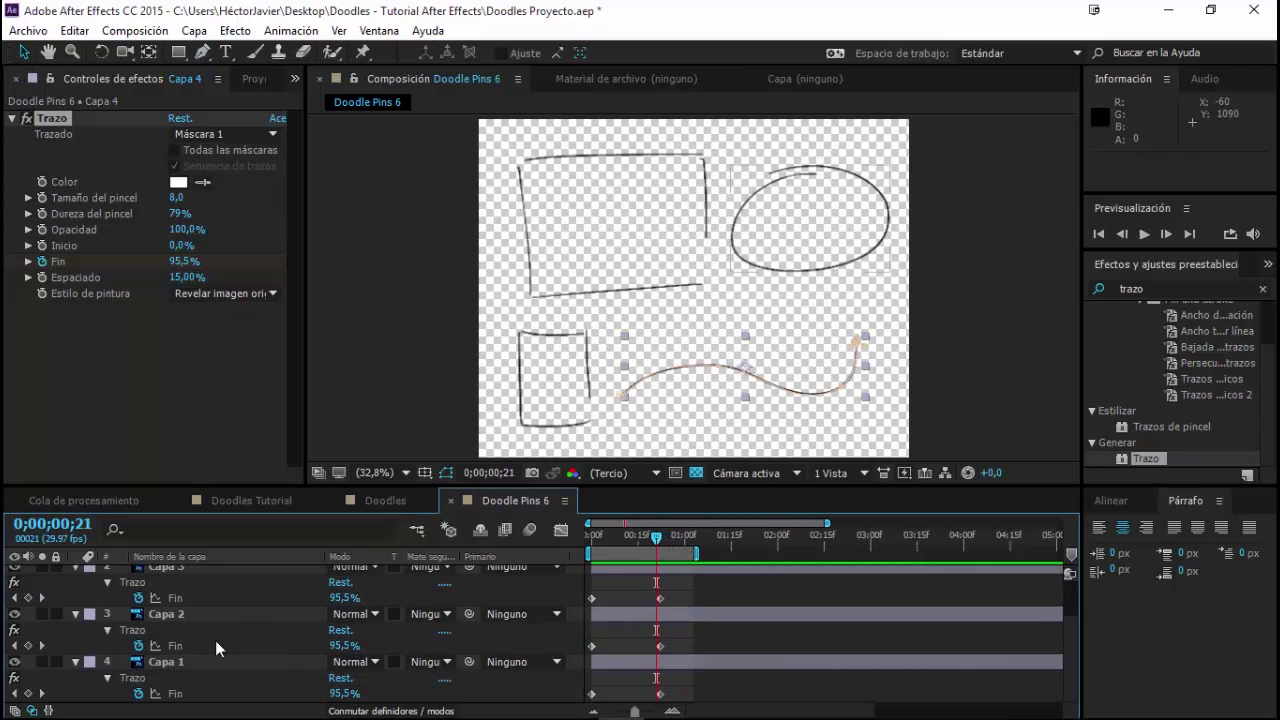
pyautogui.click(176, 662)
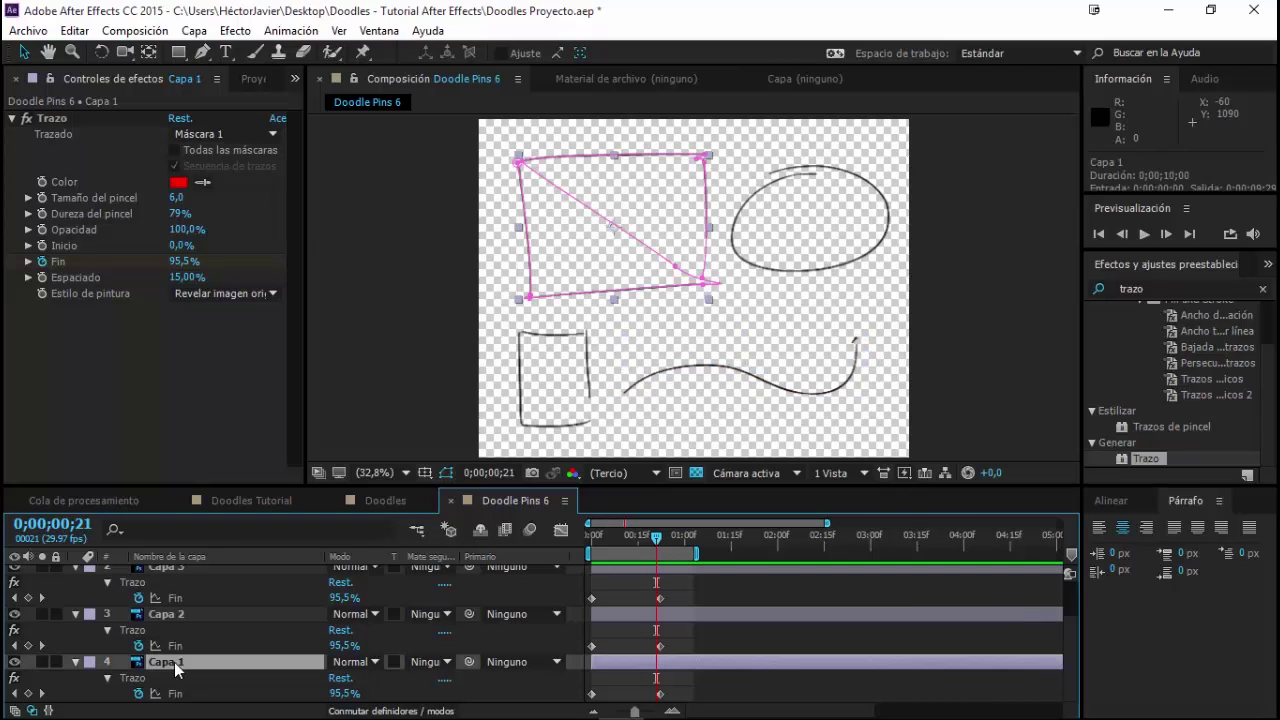
pyautogui.click(75, 31)
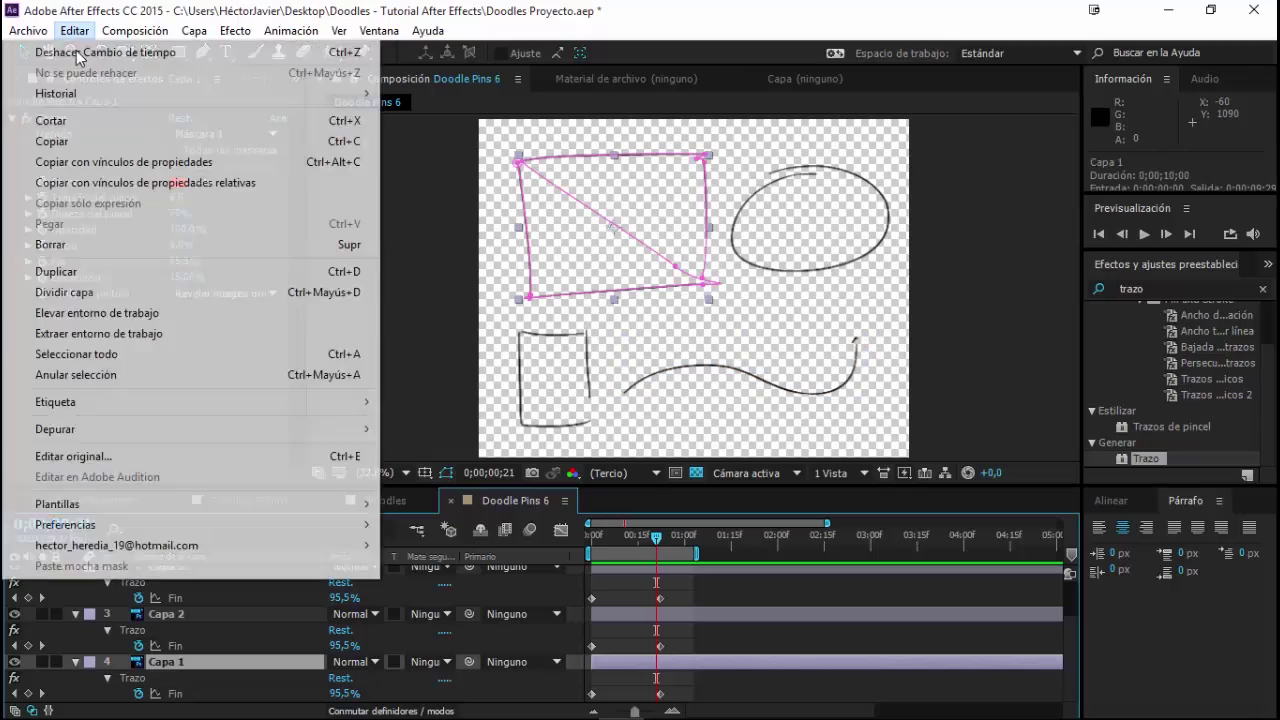
pyautogui.click(60, 142)
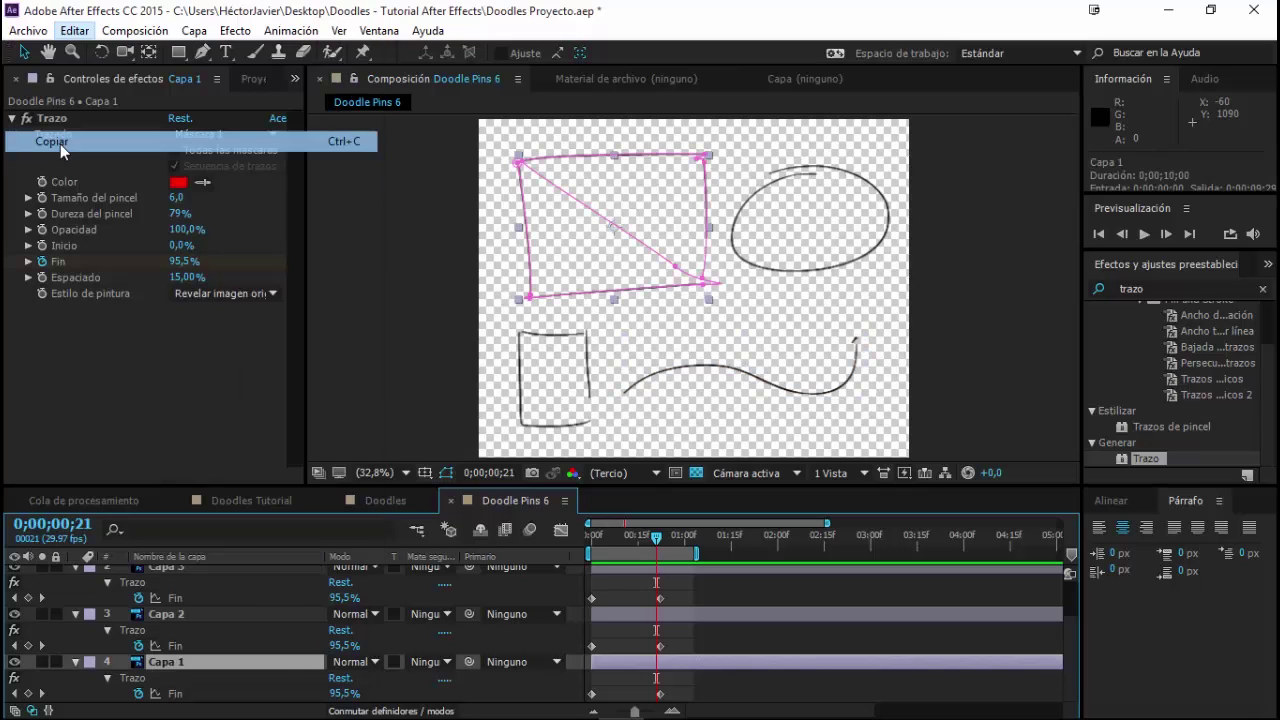
pyautogui.click(380, 499)
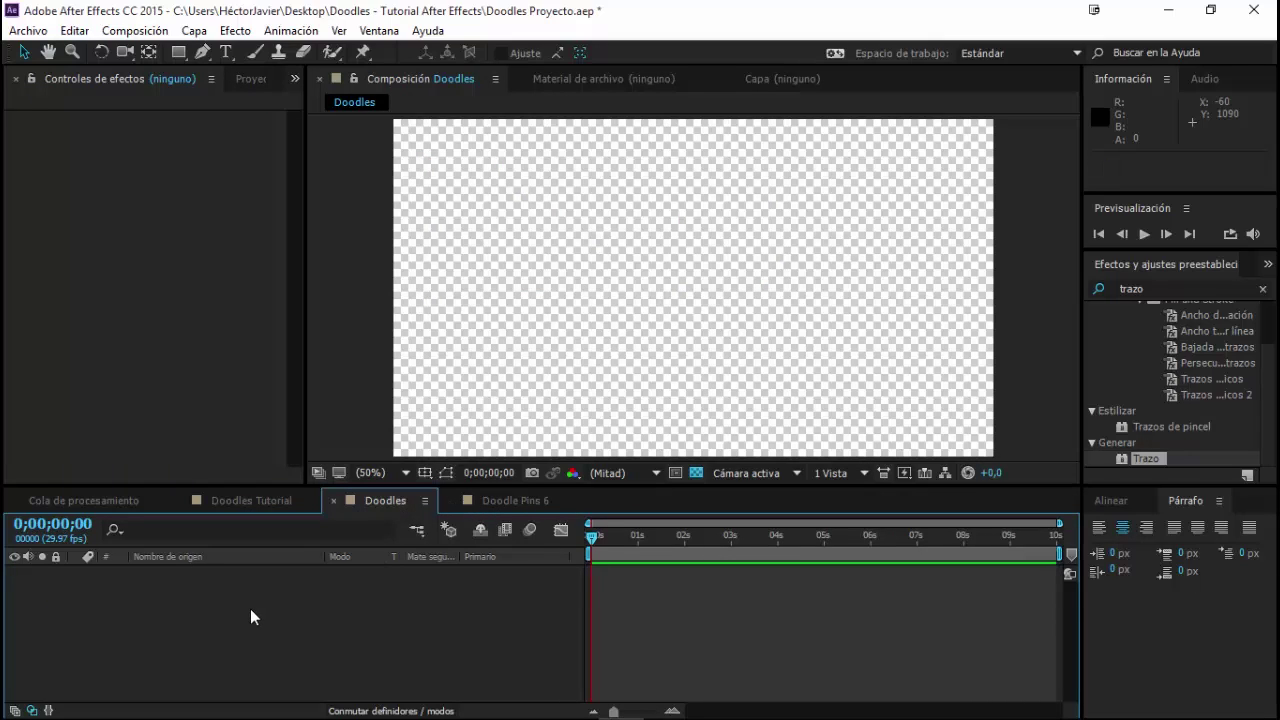
# Create a cream FFFAEB solid layer named 'hoja de papel'
pyautogui.hotkey('ctrl', 'y')
pyautogui.write('papel')
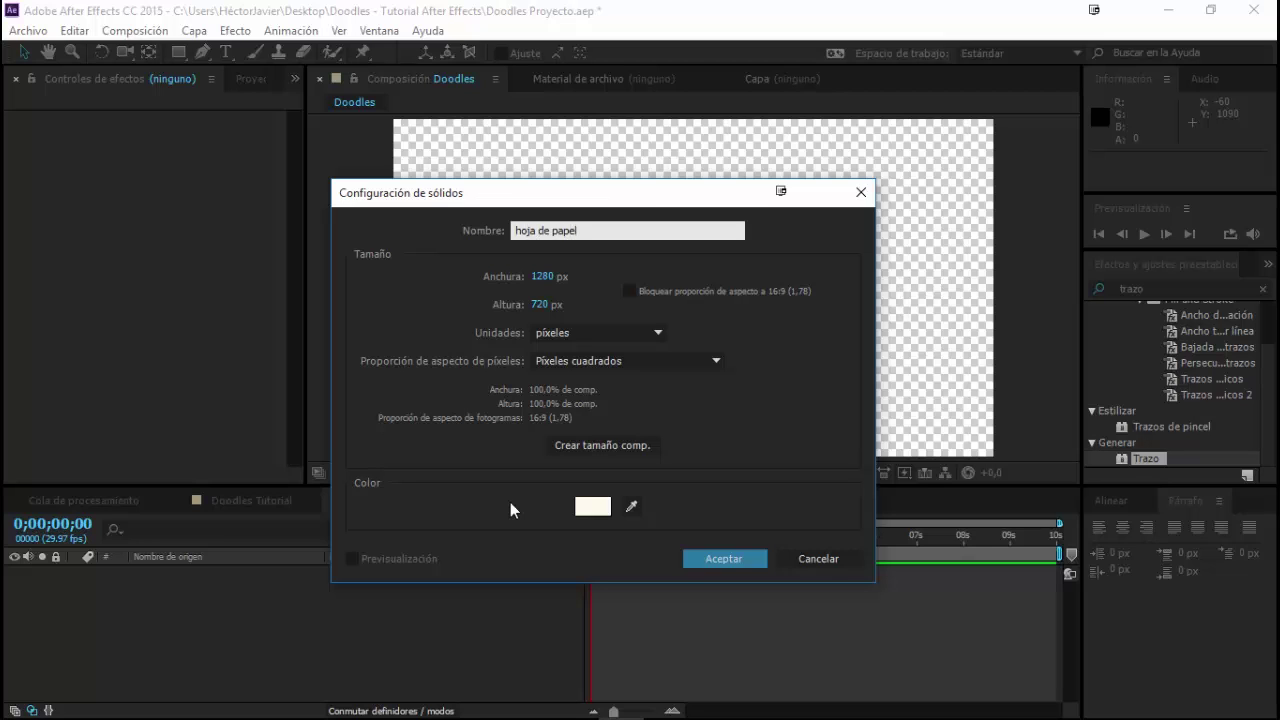
pyautogui.click(600, 514)
pyautogui.click(608, 612)
pyautogui.moveTo(604, 611); pyautogui.dragTo(576, 612)
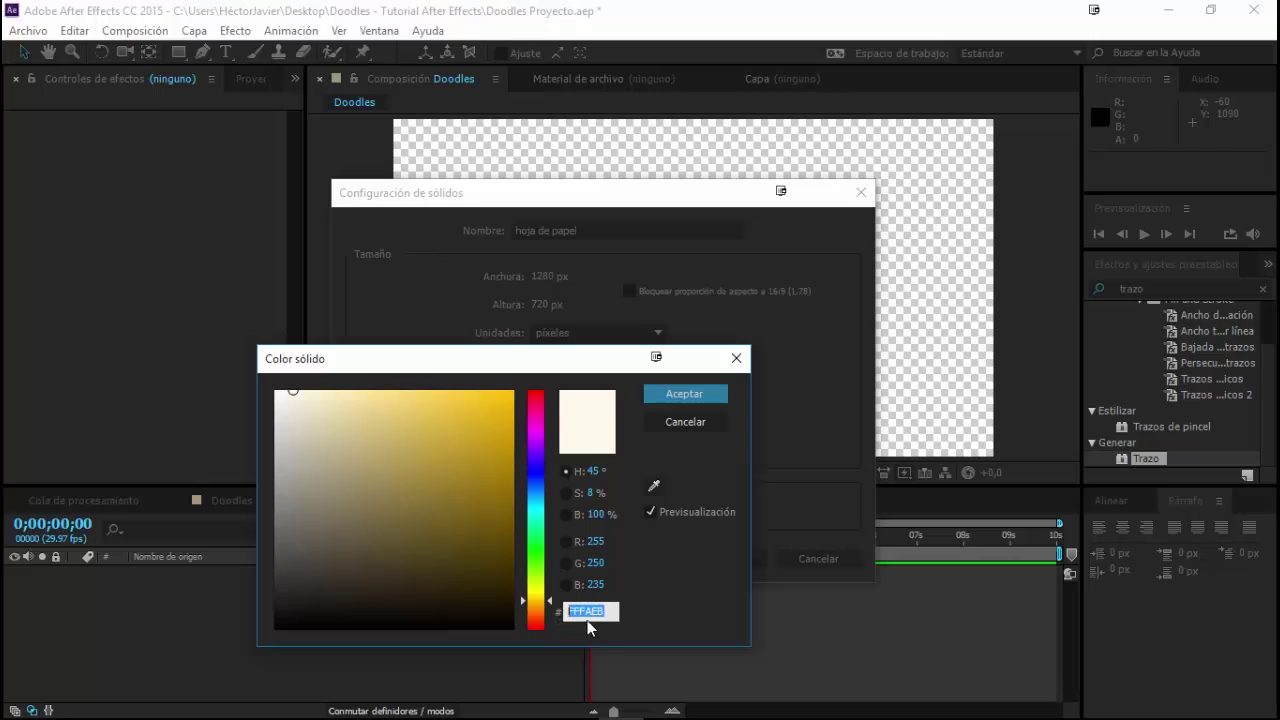
pyautogui.click(606, 610)
pyautogui.click(690, 393)
pyautogui.click(743, 560)
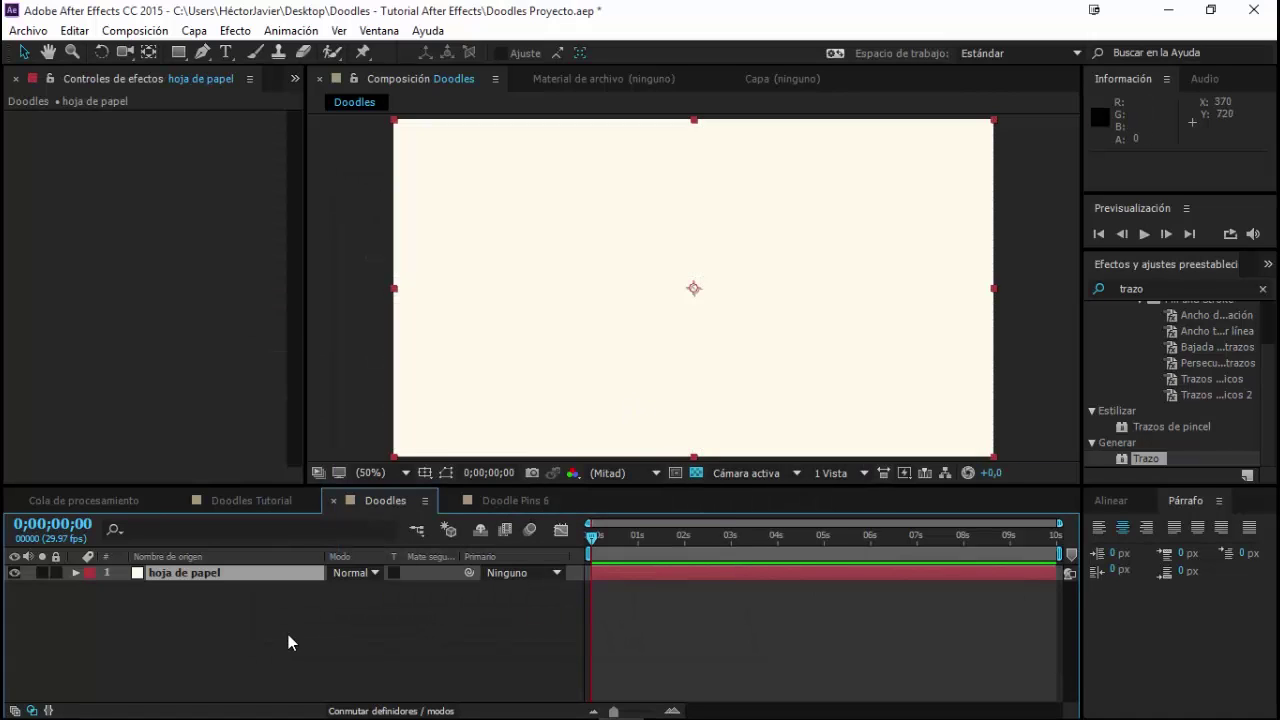
# Deselect the solid, bring up the Proyecto panel, and briefly glance at Photoshop
pyautogui.click(254, 609)
pyautogui.click(295, 79)
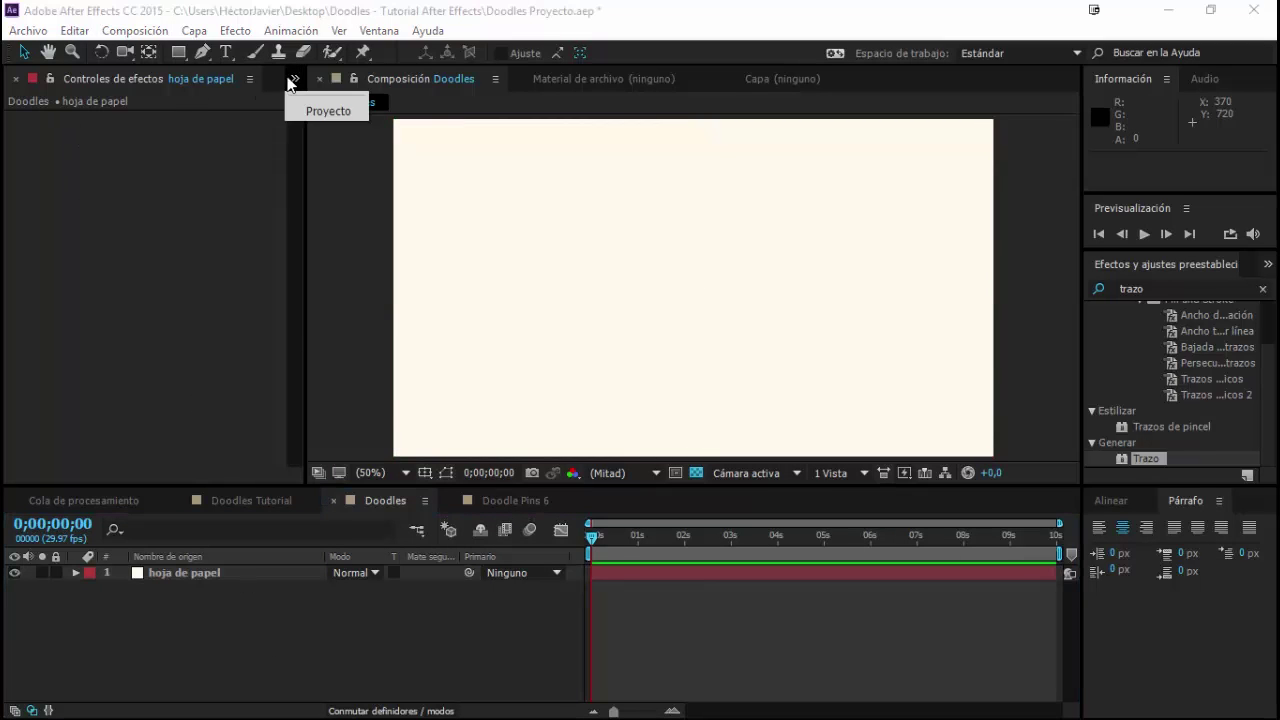
pyautogui.click(330, 110)
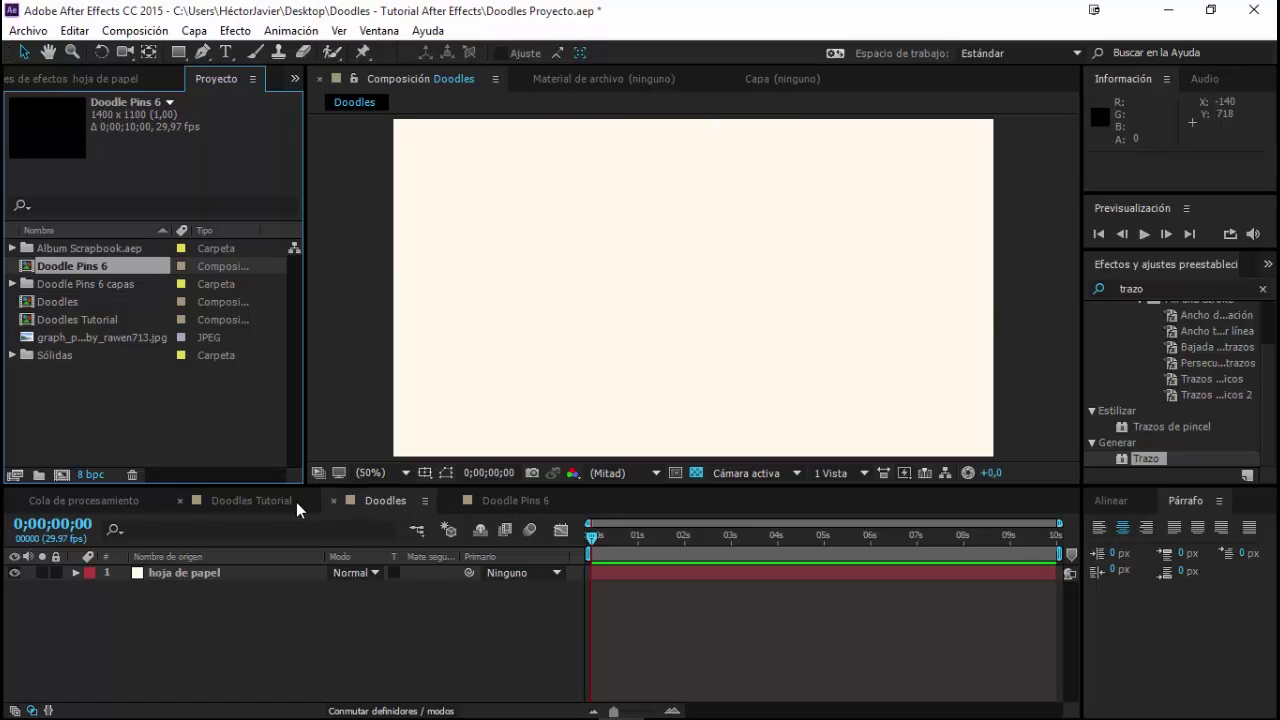
pyautogui.click(575, 712)
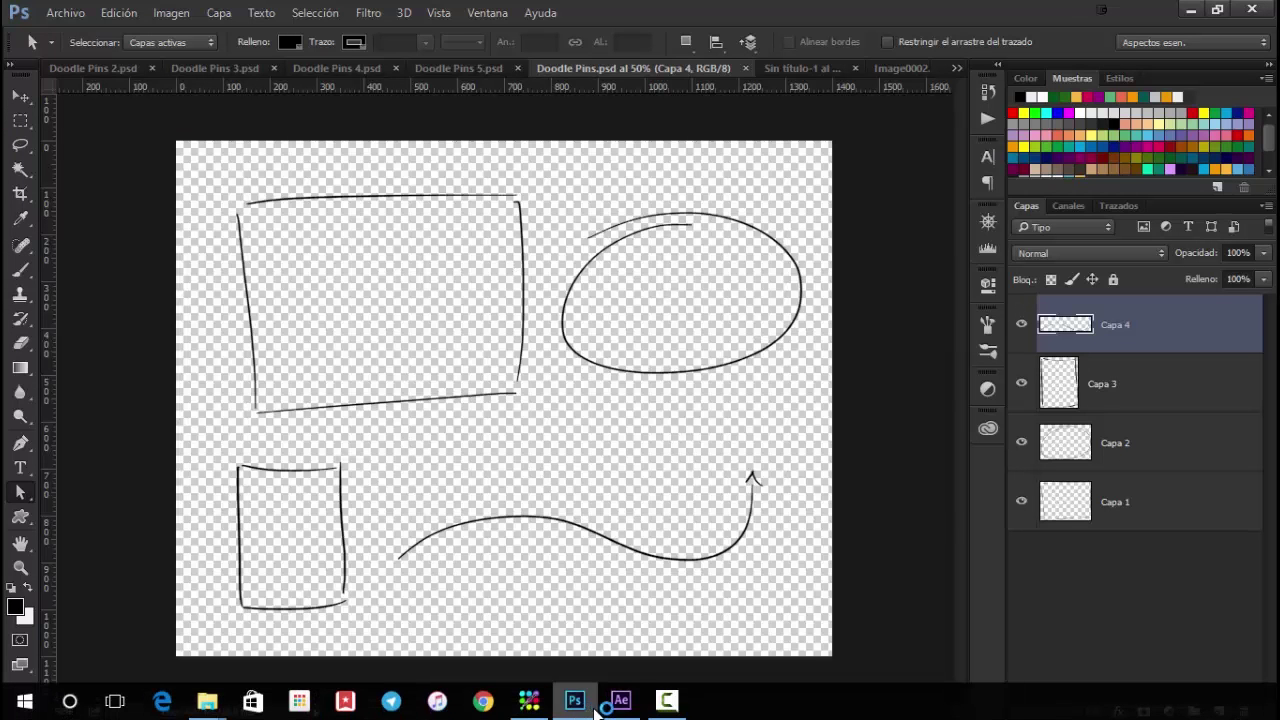
pyautogui.click(619, 704)
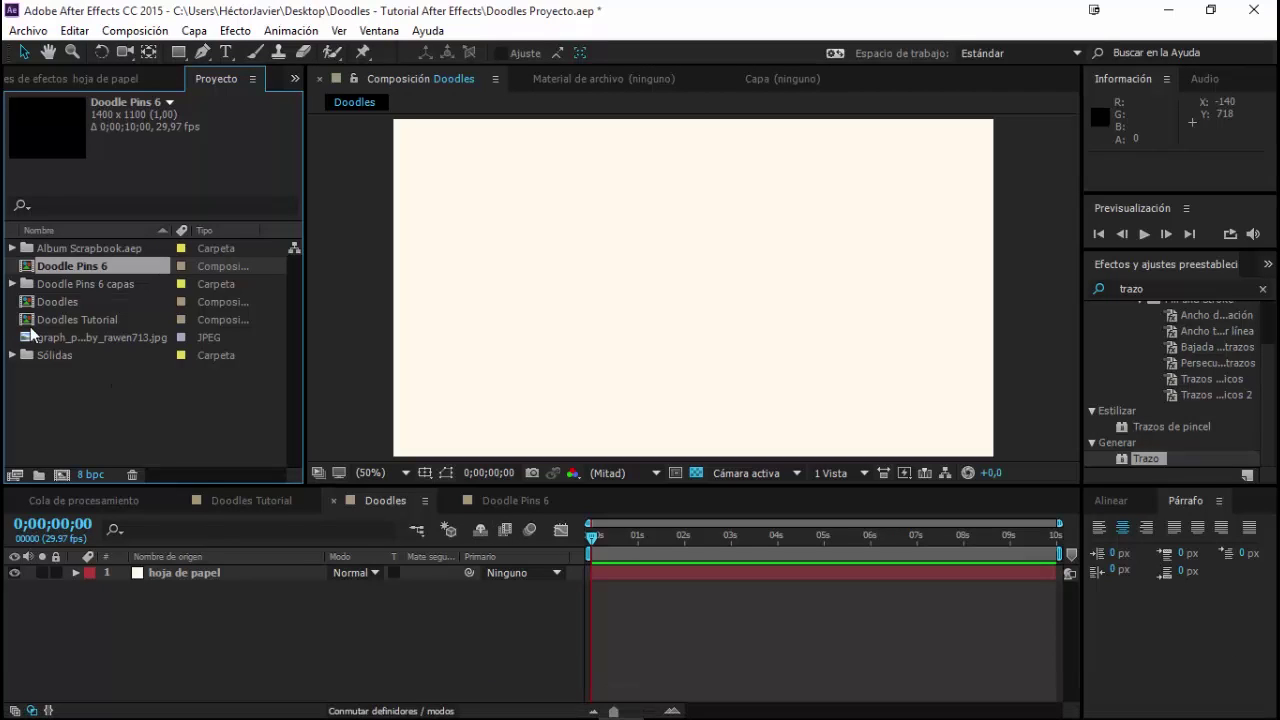
# Add graph_paper_by_rawen713.jpg to the Doodles composition and scale it to 28%
pyautogui.doubleClick(42, 338)
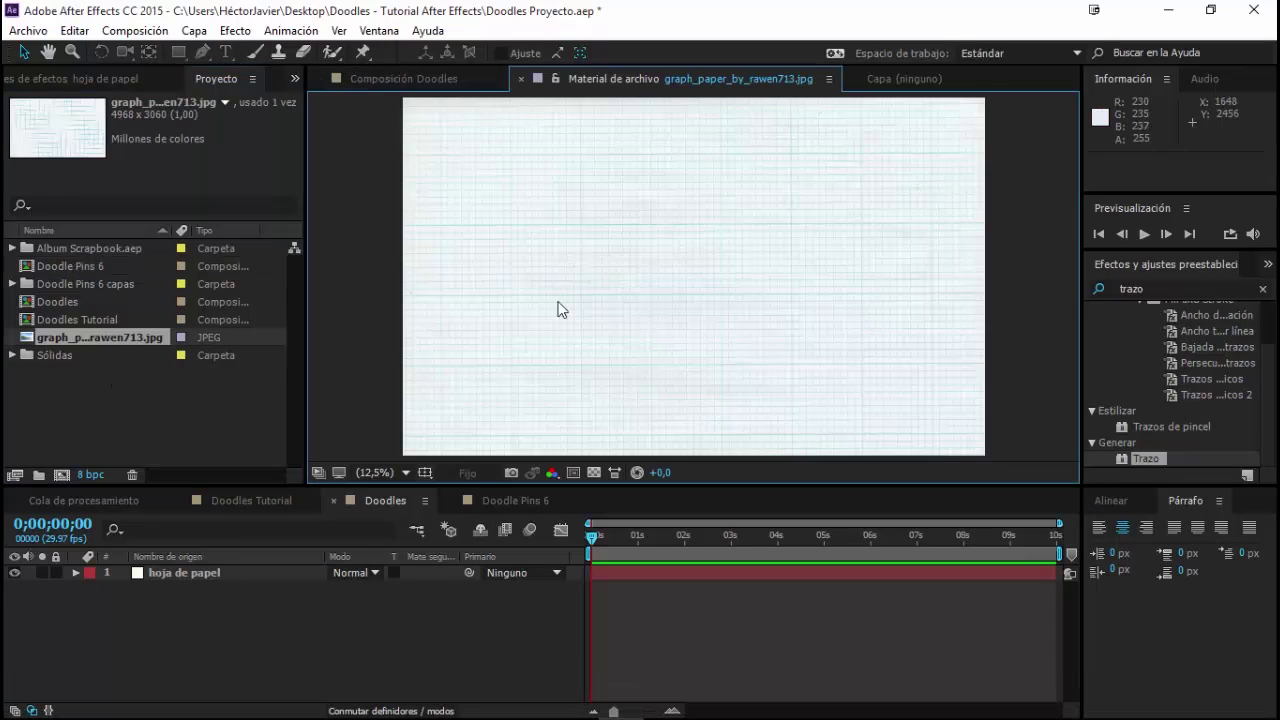
pyautogui.click(399, 78)
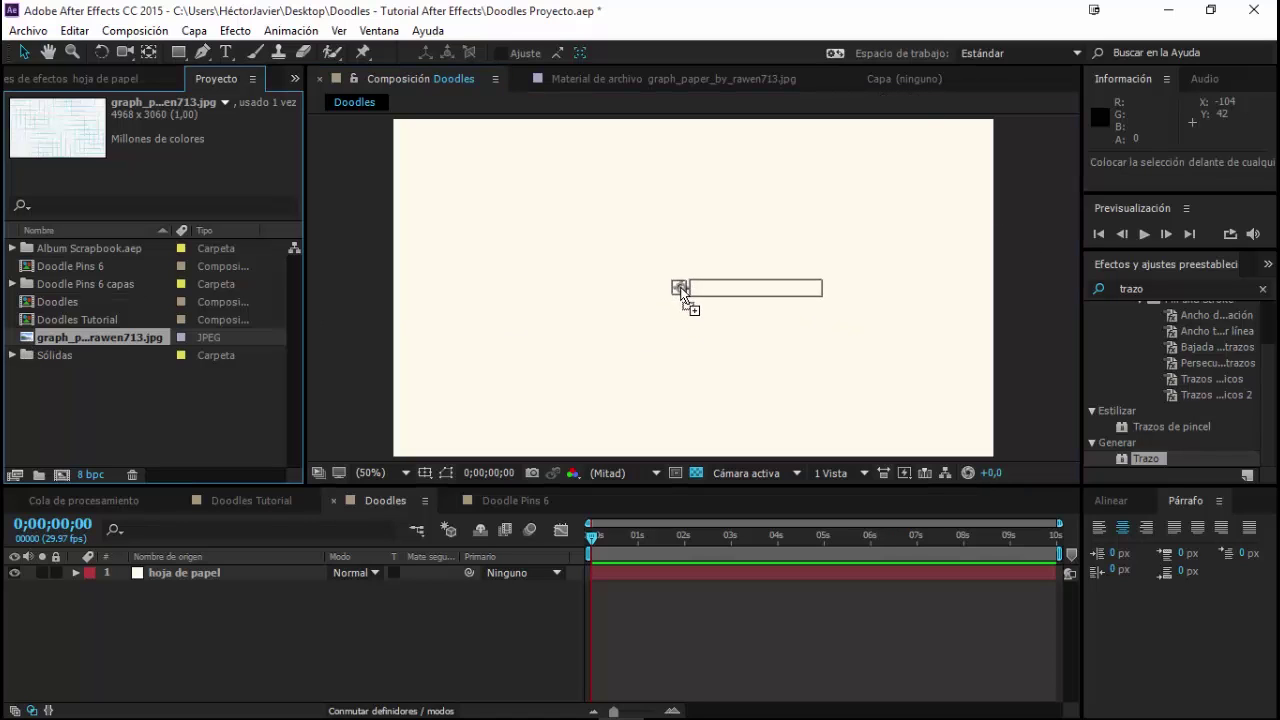
pyautogui.moveTo(30, 338); pyautogui.dragTo(683, 309)
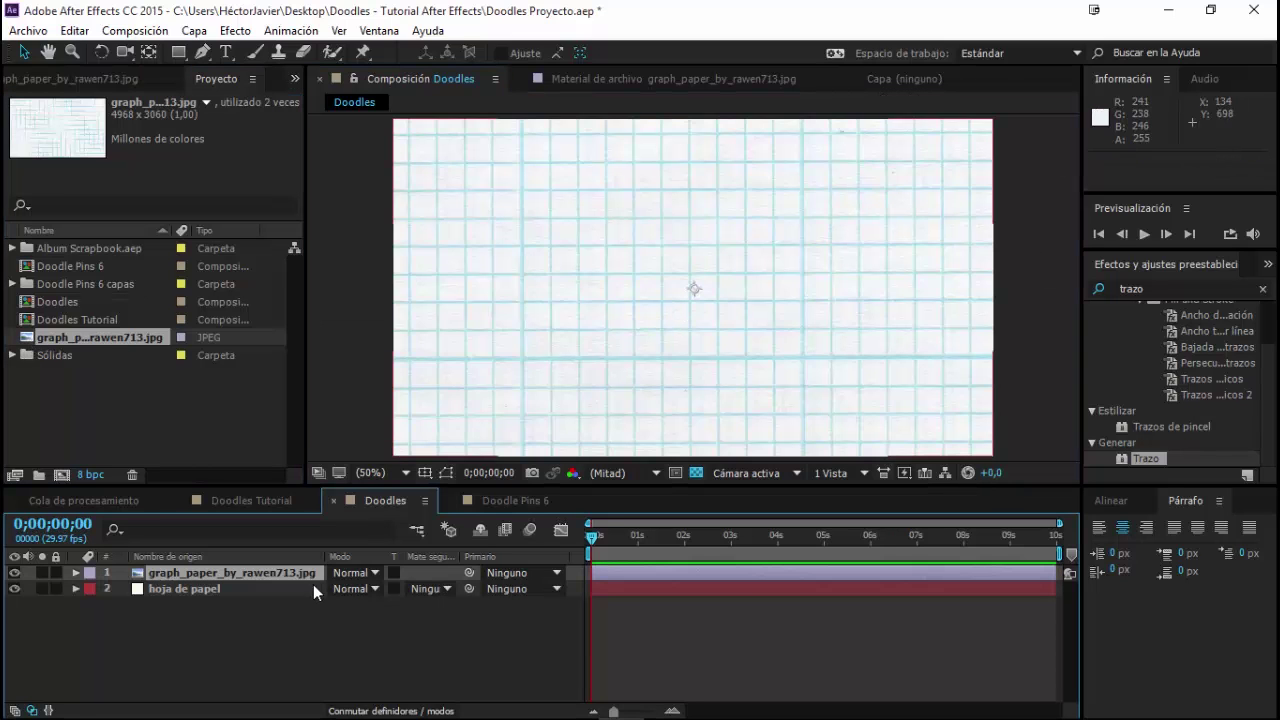
pyautogui.press('s')
pyautogui.moveTo(386, 591); pyautogui.dragTo(314, 591)
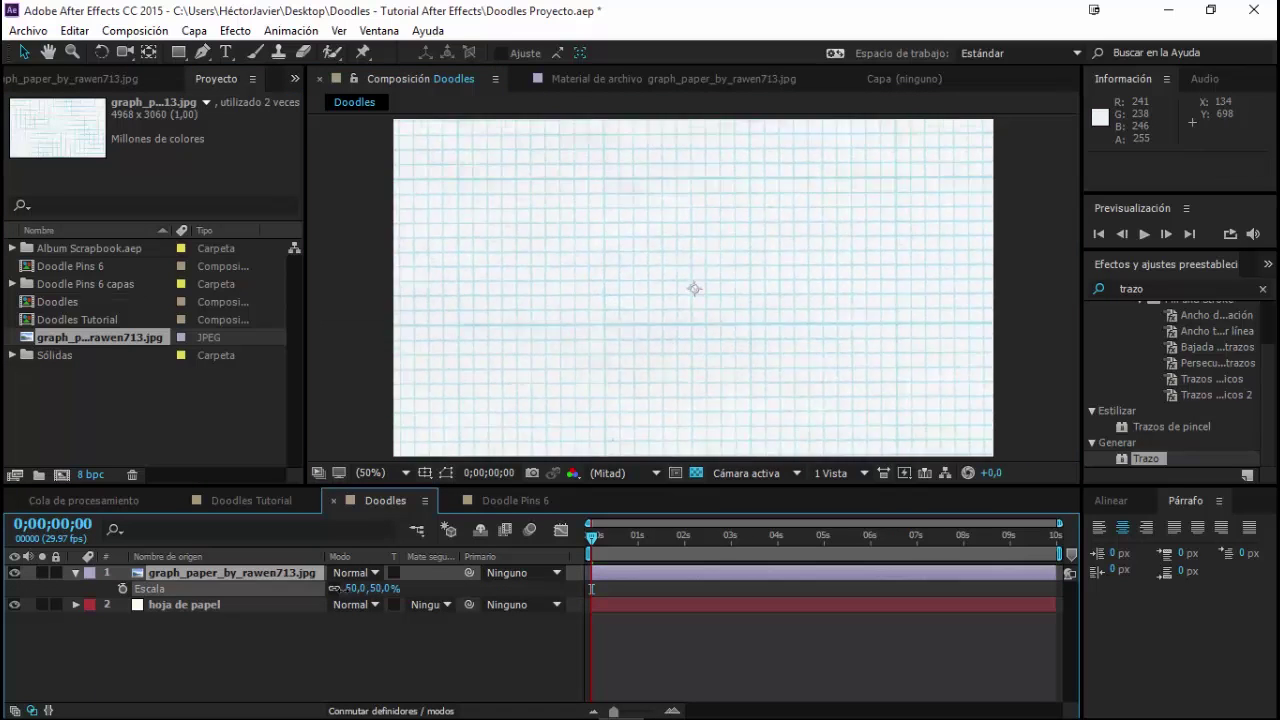
# Blend the graph paper with Multiplicar and paste in the rectangle doodle layer
pyautogui.click(356, 604)
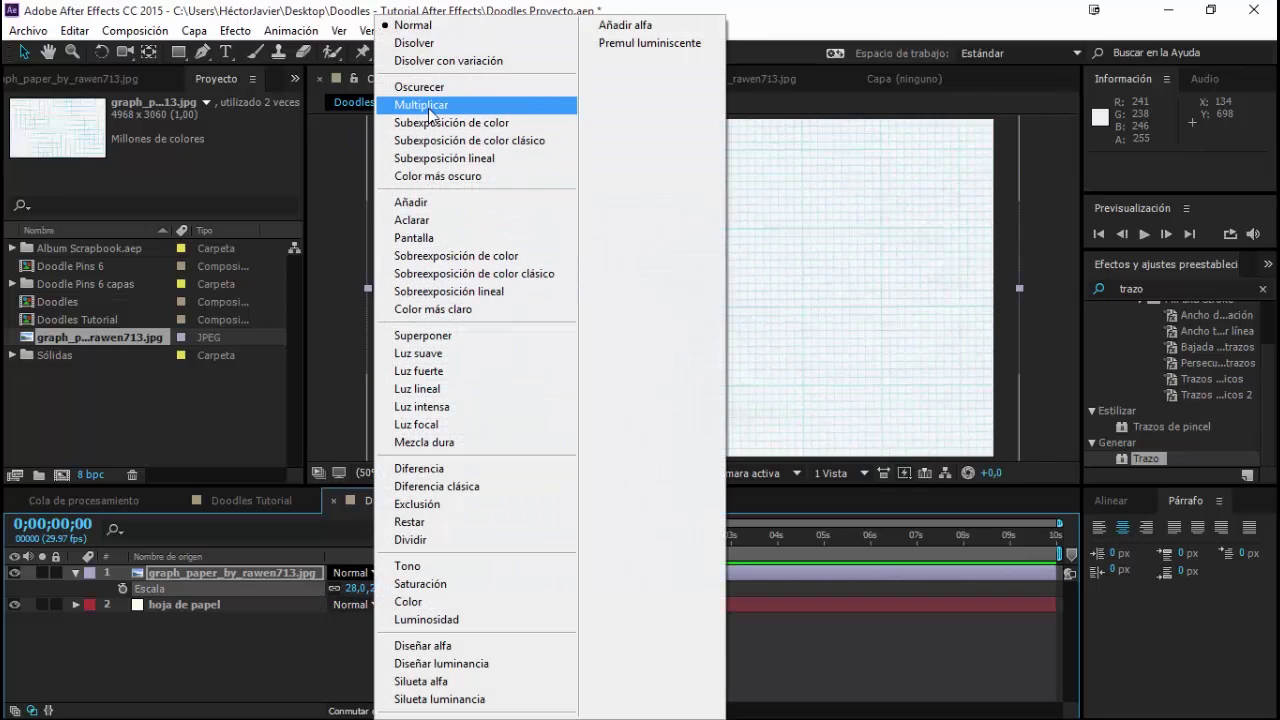
pyautogui.click(421, 104)
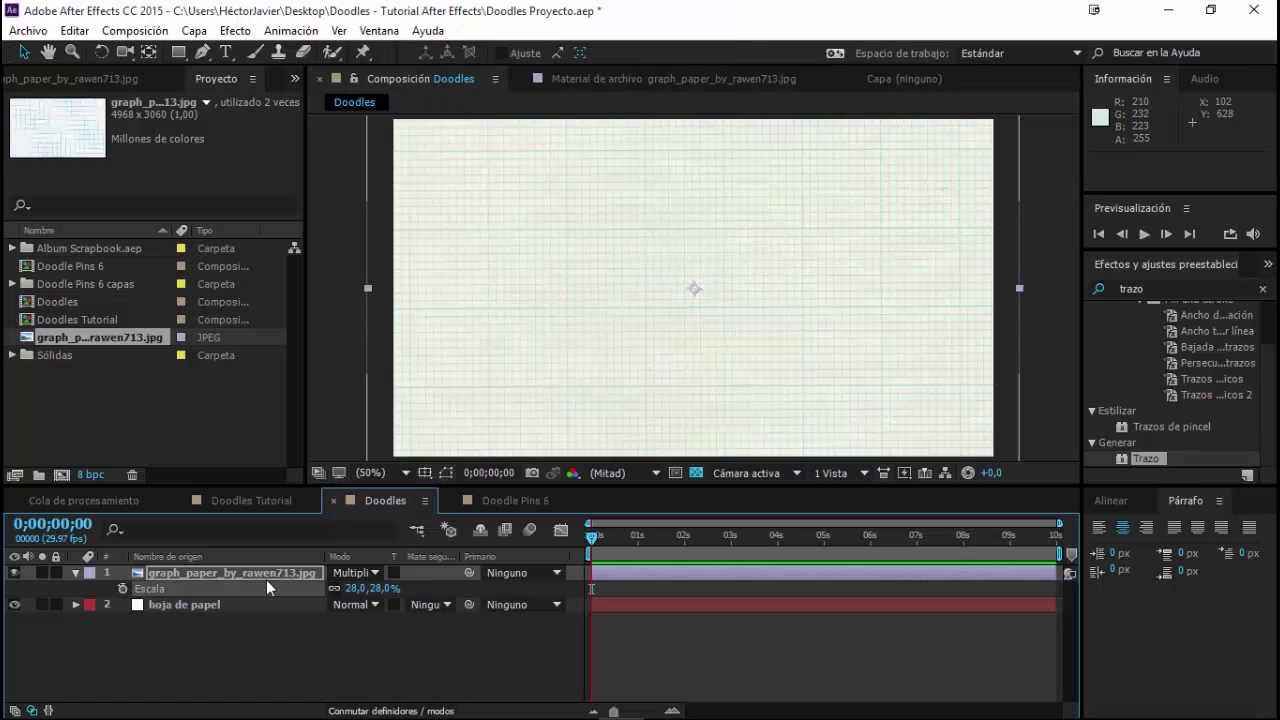
pyautogui.click(368, 706)
pyautogui.click(353, 650)
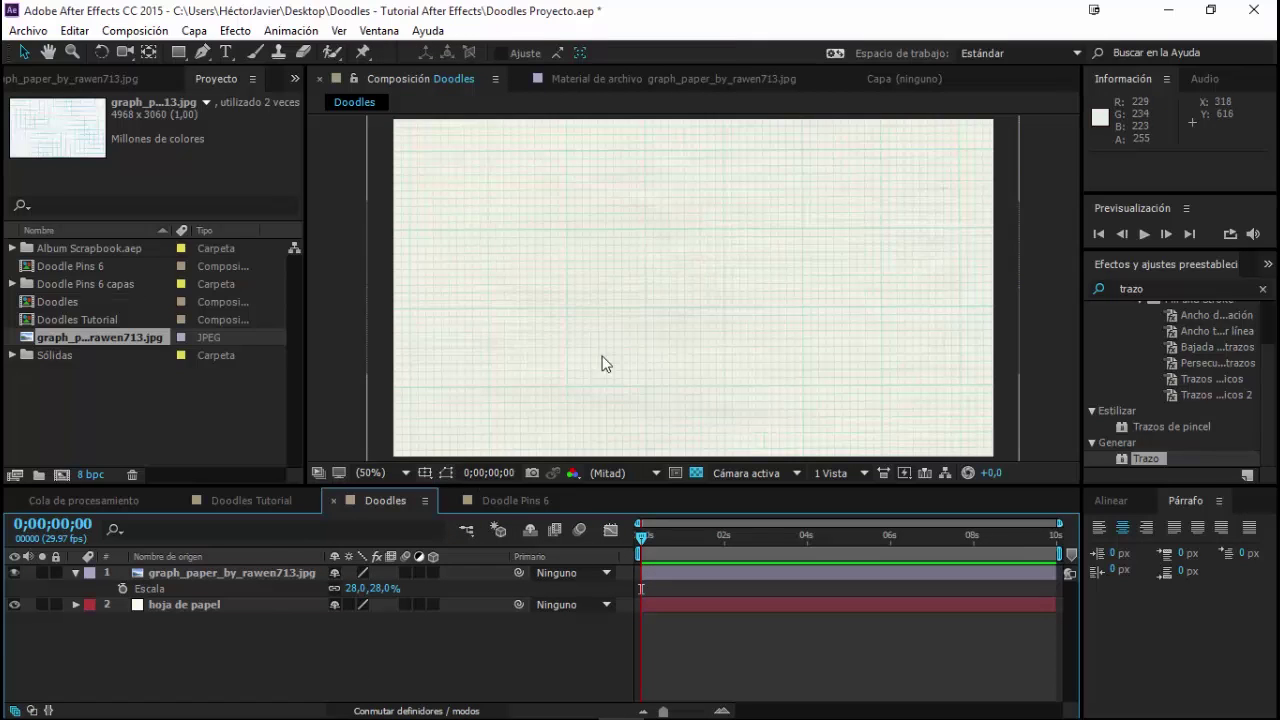
pyautogui.hotkey('ctrl', 'v')
# At 0;00;01;05, move the doodle rectangle right and down and scale it to 74%
pyautogui.moveTo(645, 540); pyautogui.dragTo(690, 537)
pyautogui.moveTo(748, 313); pyautogui.dragTo(825, 321)
pyautogui.press('s')
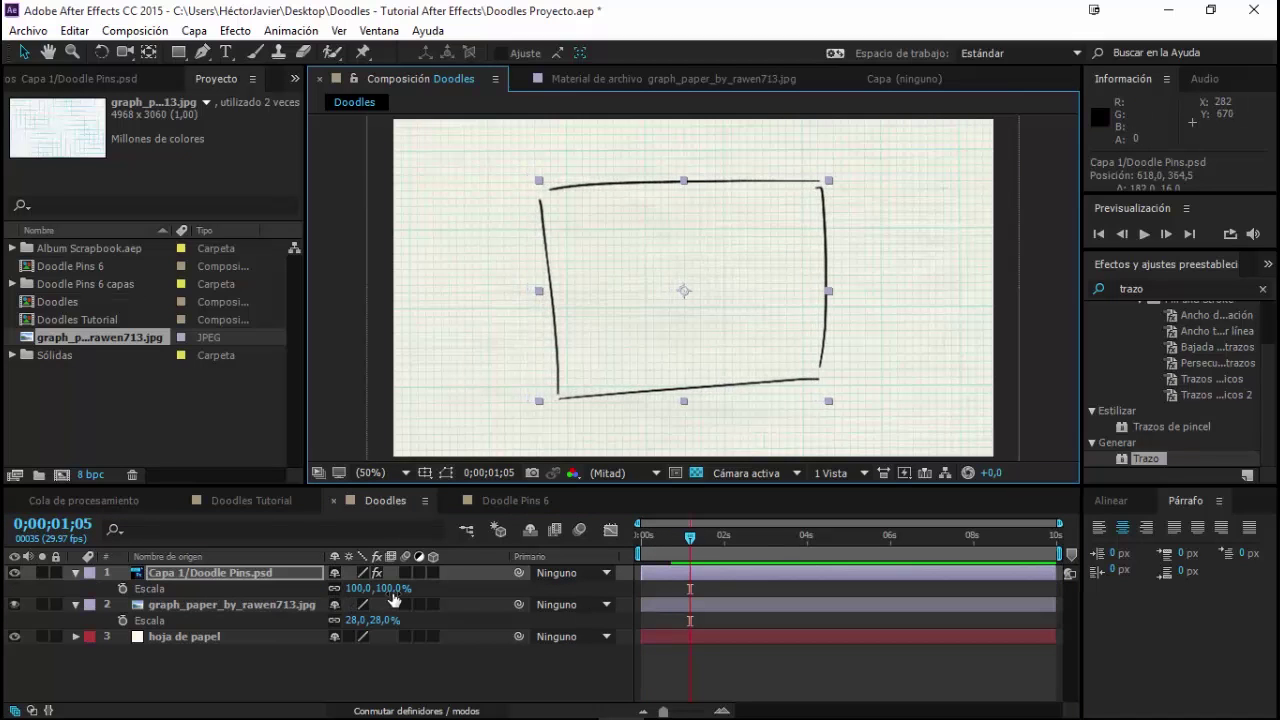
pyautogui.moveTo(394, 598); pyautogui.dragTo(367, 594)
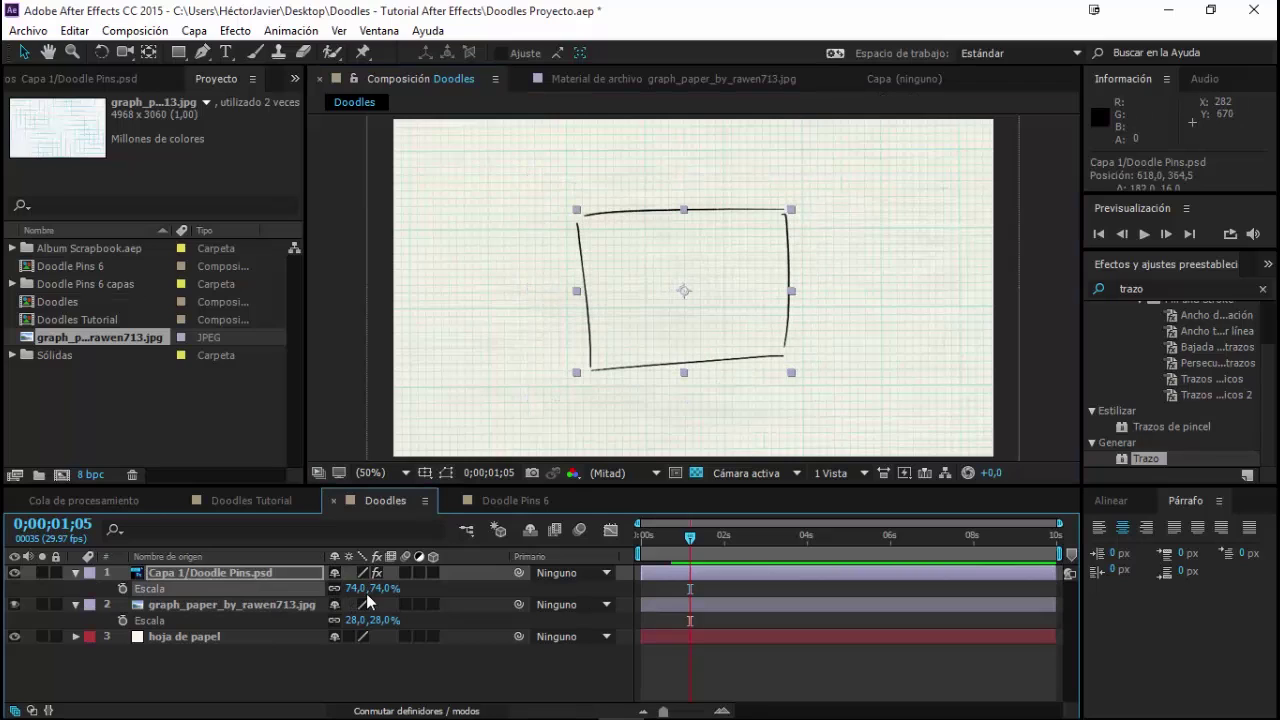
# Type 'Suscribete a mi canal' and '¡Ahora mismo!' on two lines inside the frame
pyautogui.click(328, 666)
pyautogui.click(224, 53)
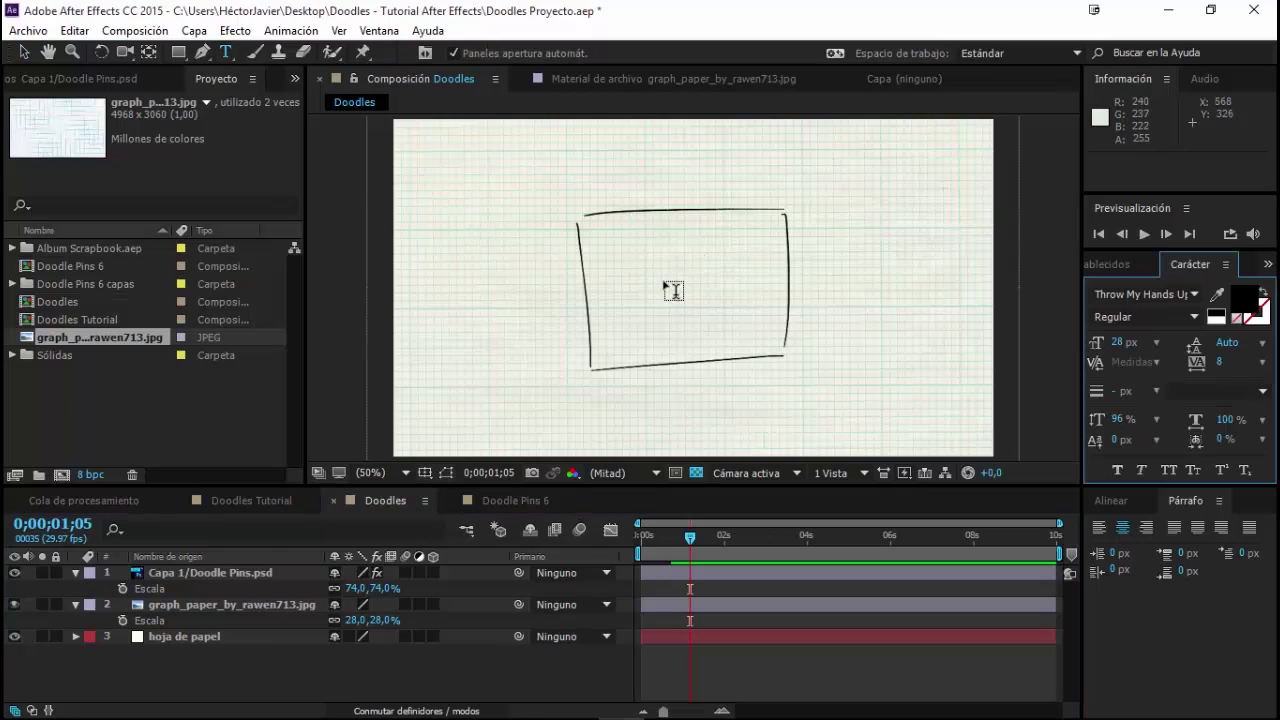
pyautogui.click(688, 298)
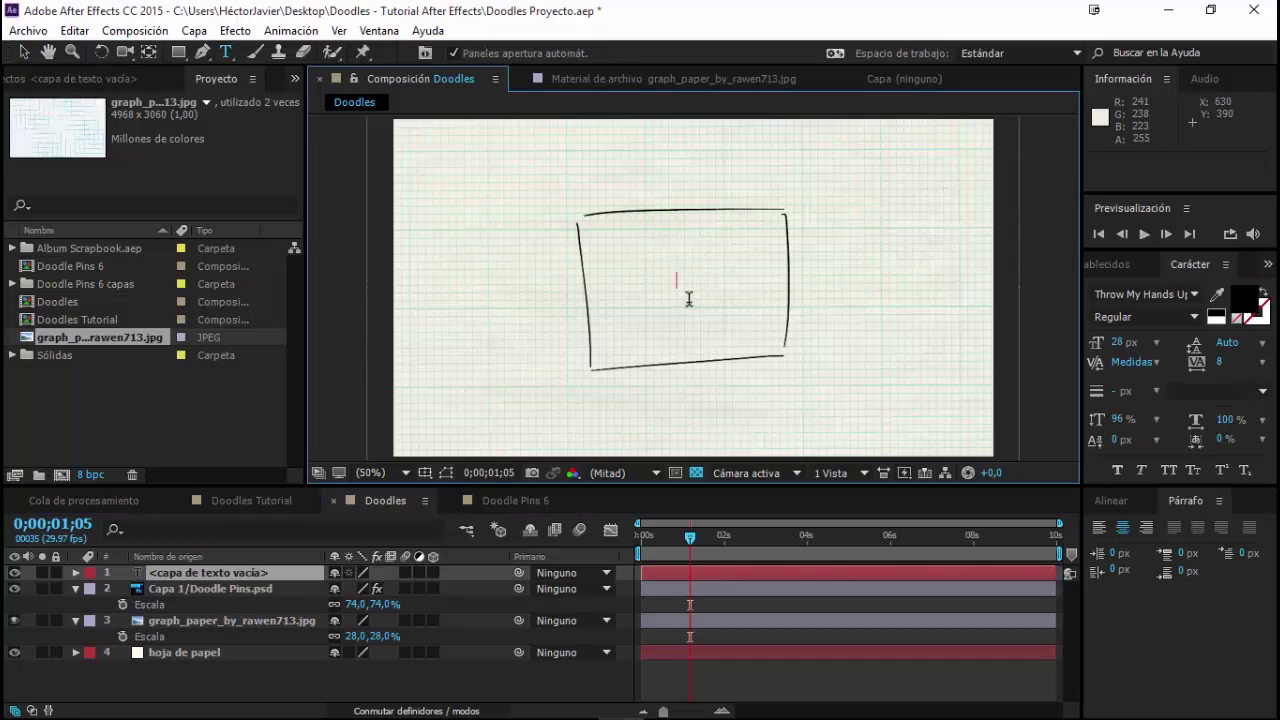
pyautogui.write('Suscribete a mi cna')
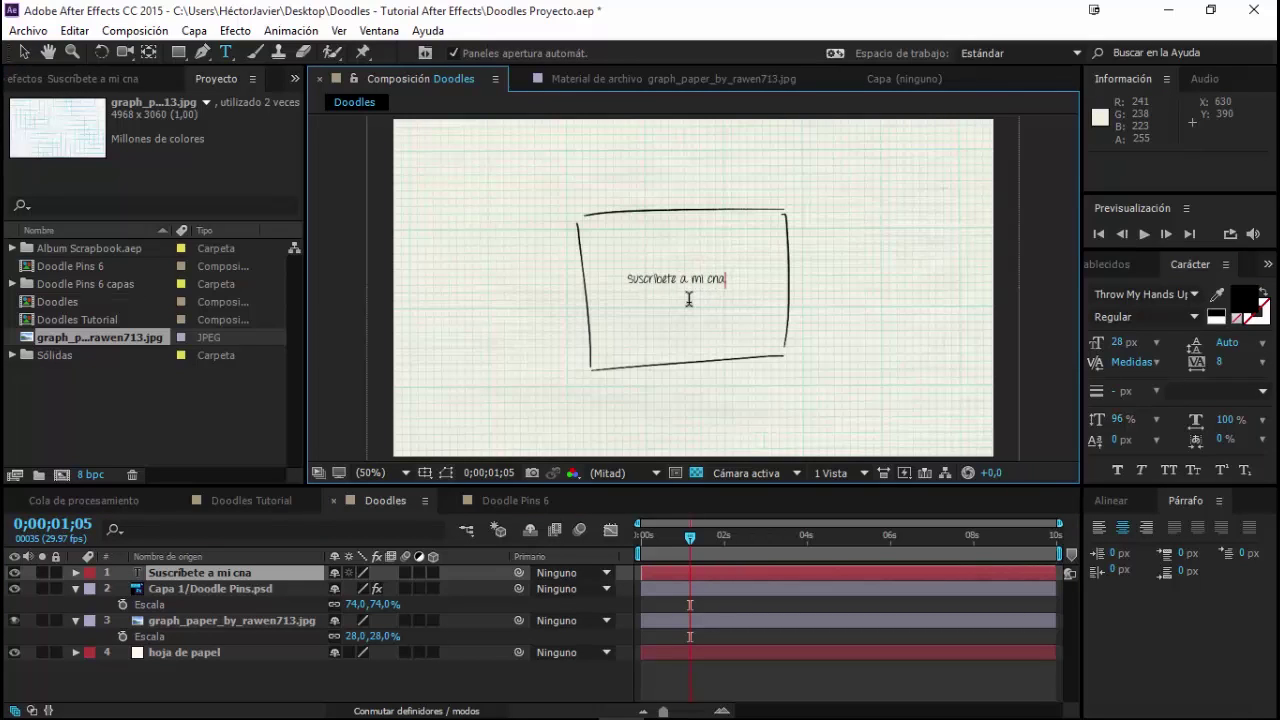
pyautogui.press('BackSpace')
pyautogui.press('BackSpace')
pyautogui.write('anal')
pyautogui.press('Return')
pyautogui.write('A')
pyautogui.press('BackSpace')
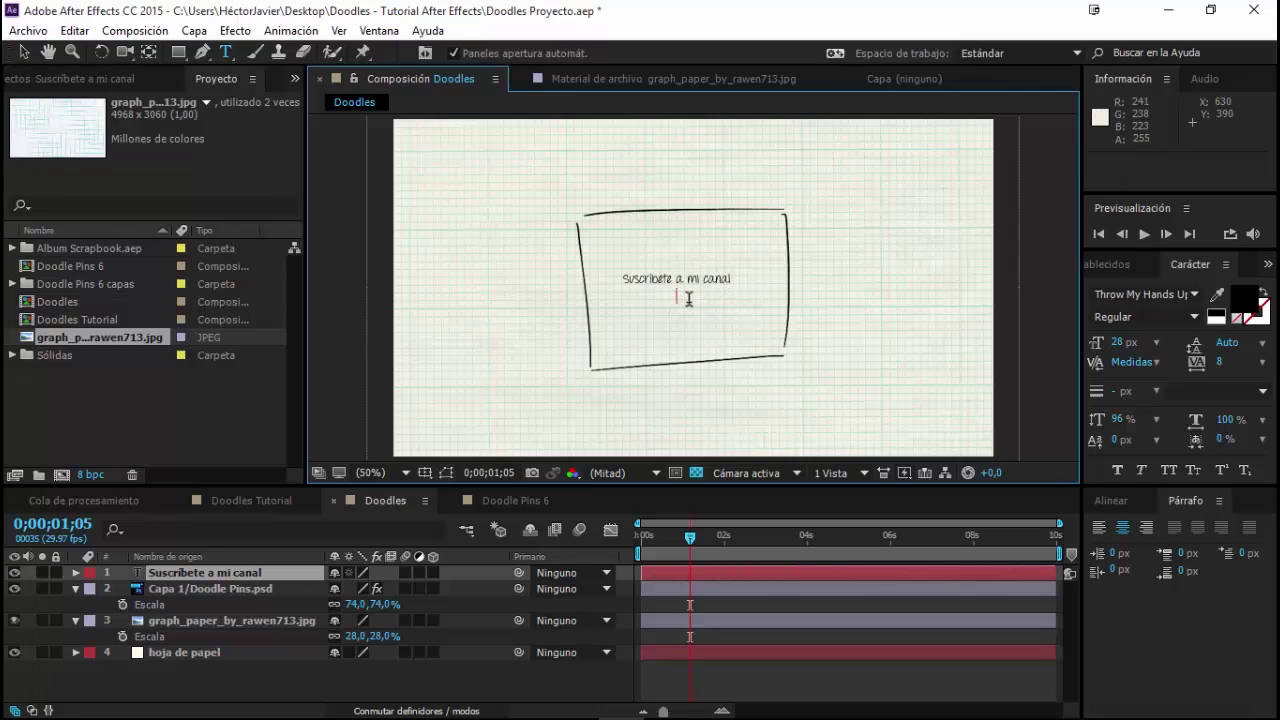
pyautogui.write('¡Ahora')
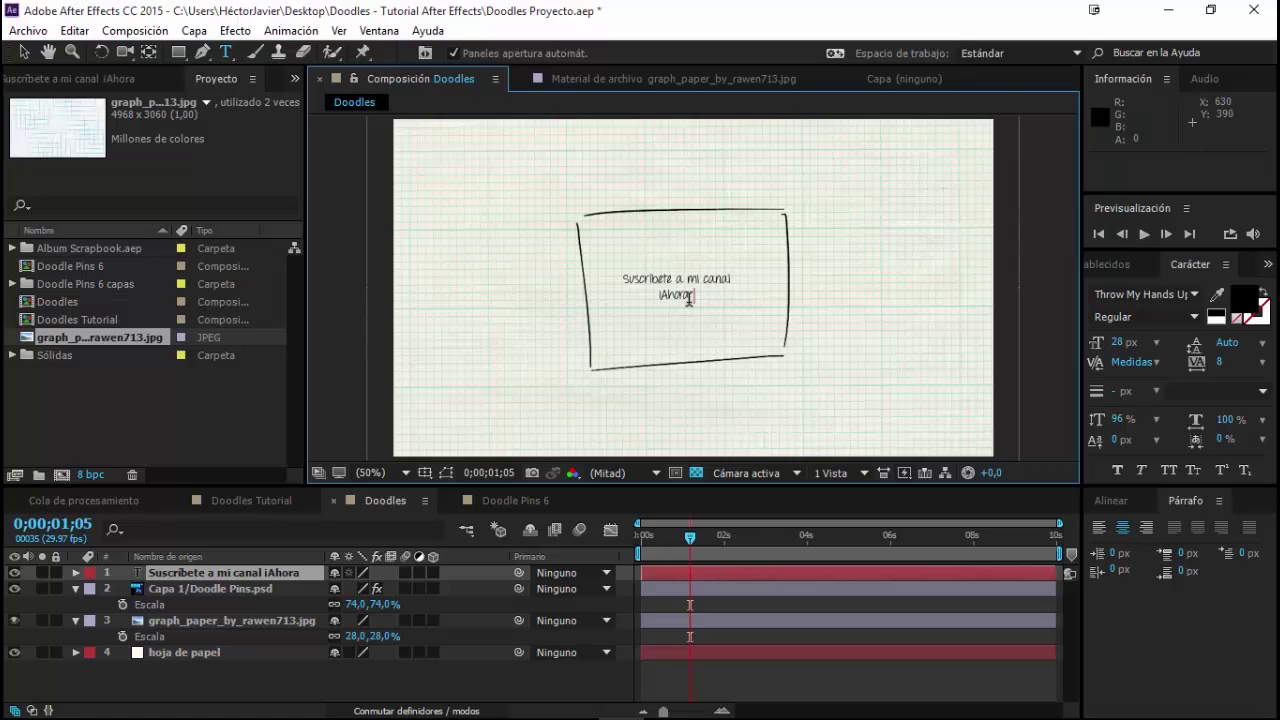
pyautogui.write(' mismo!')
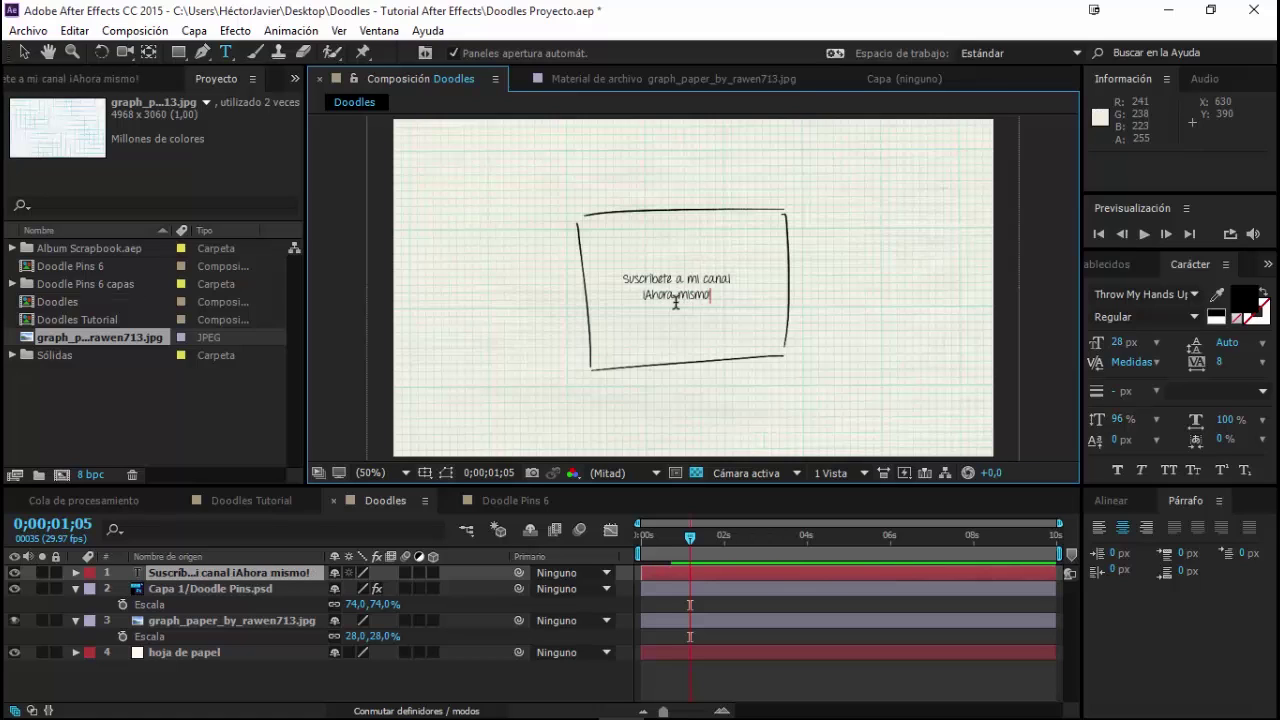
# Enlarge the text layer to about 158% and tilt it to -2.9°
pyautogui.click(27, 52)
pyautogui.moveTo(735, 276); pyautogui.dragTo(762, 270)
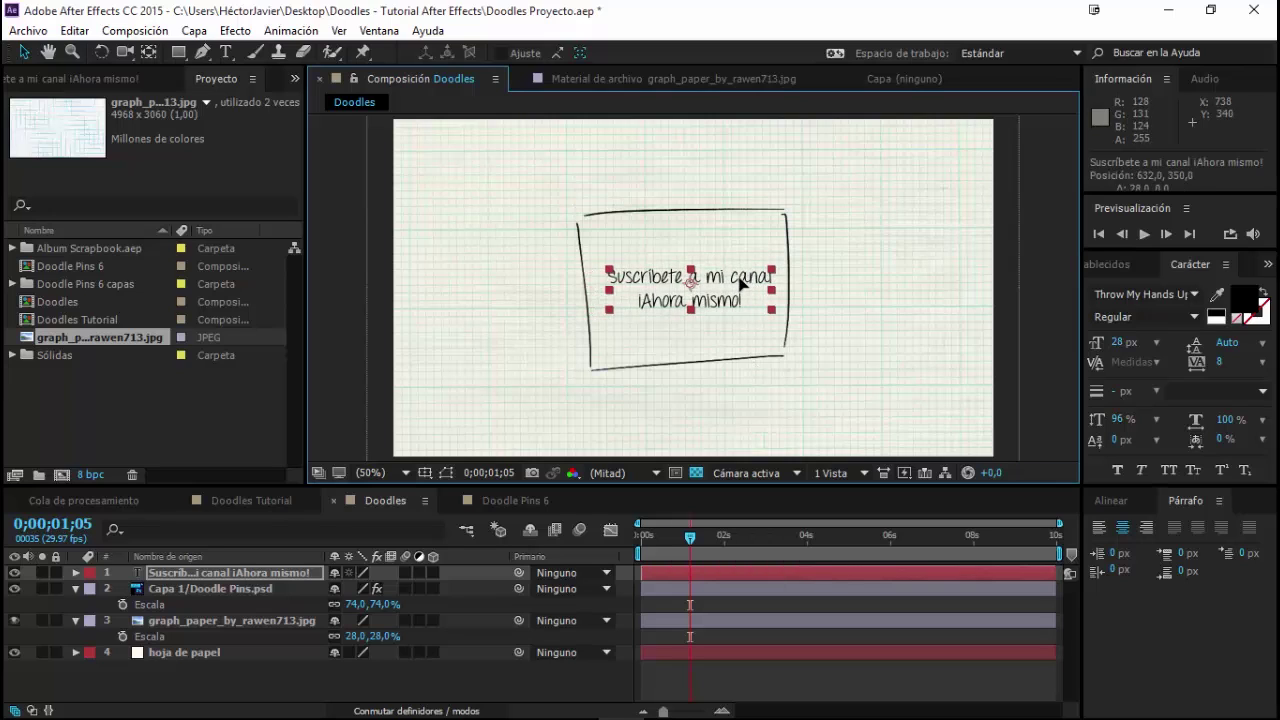
pyautogui.press('w')
pyautogui.moveTo(752, 294); pyautogui.dragTo(746, 295)
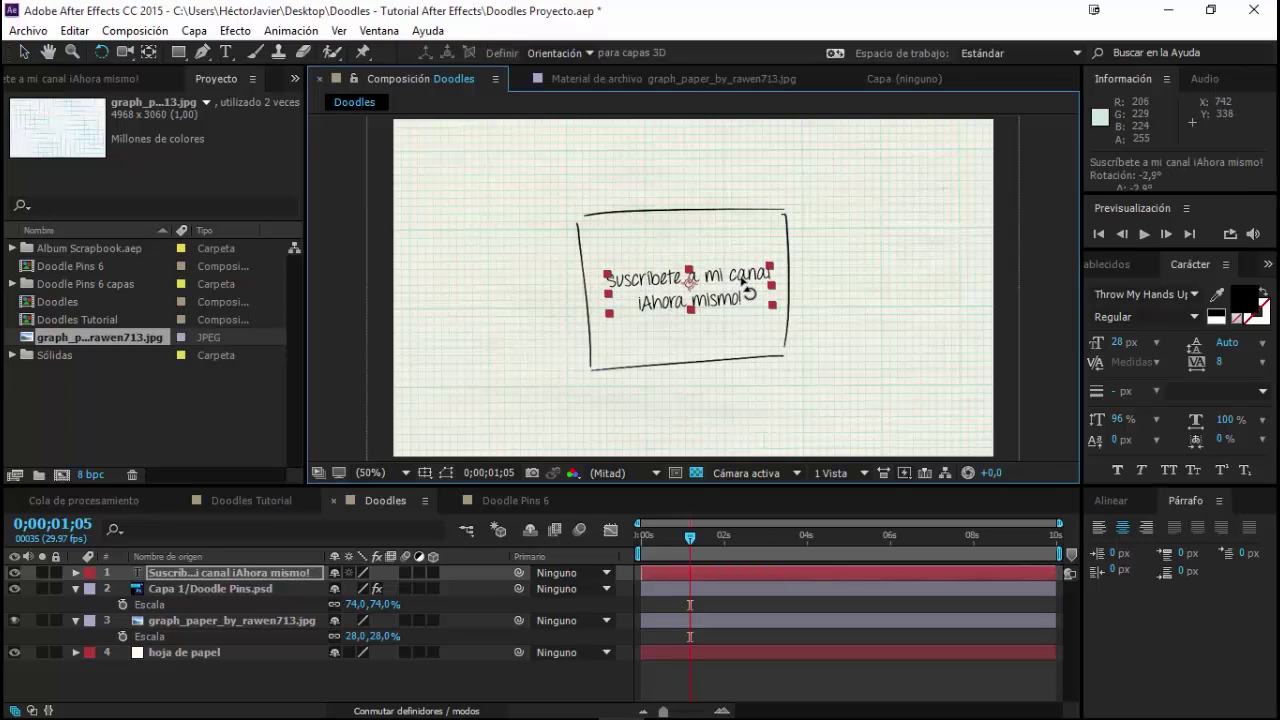
pyautogui.press('v')
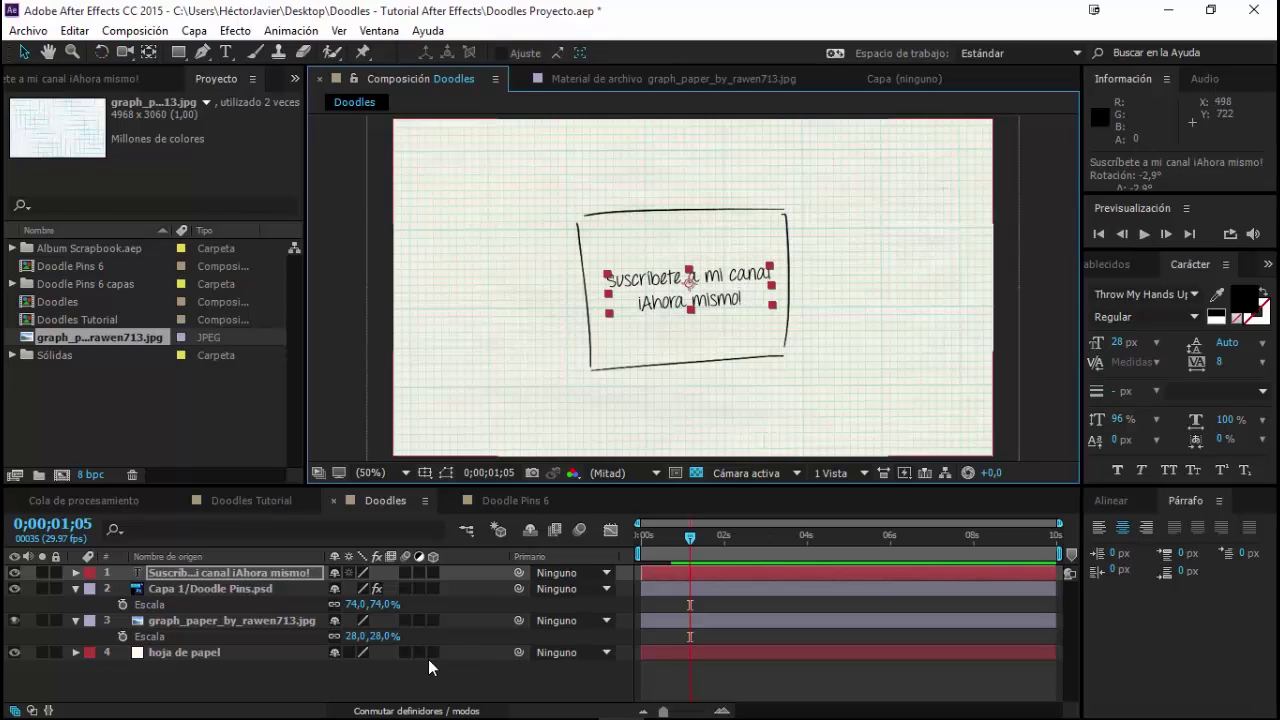
pyautogui.click(428, 673)
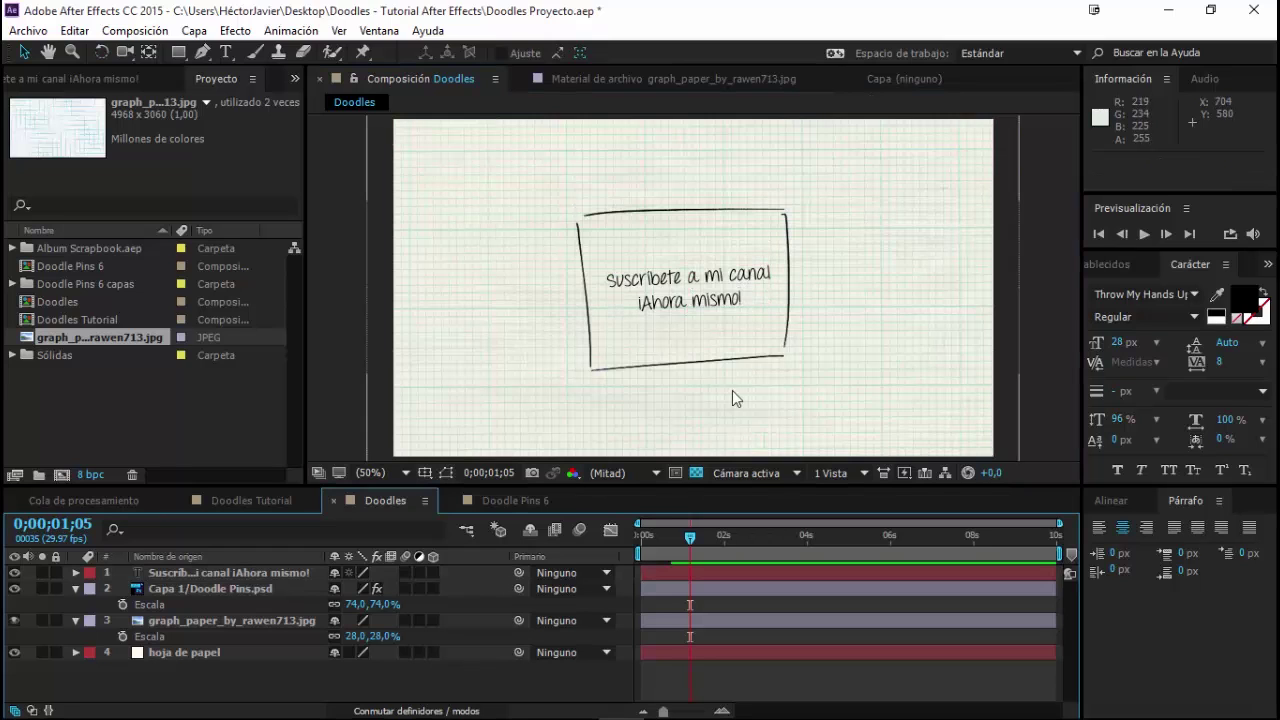
pyautogui.click(95, 574)
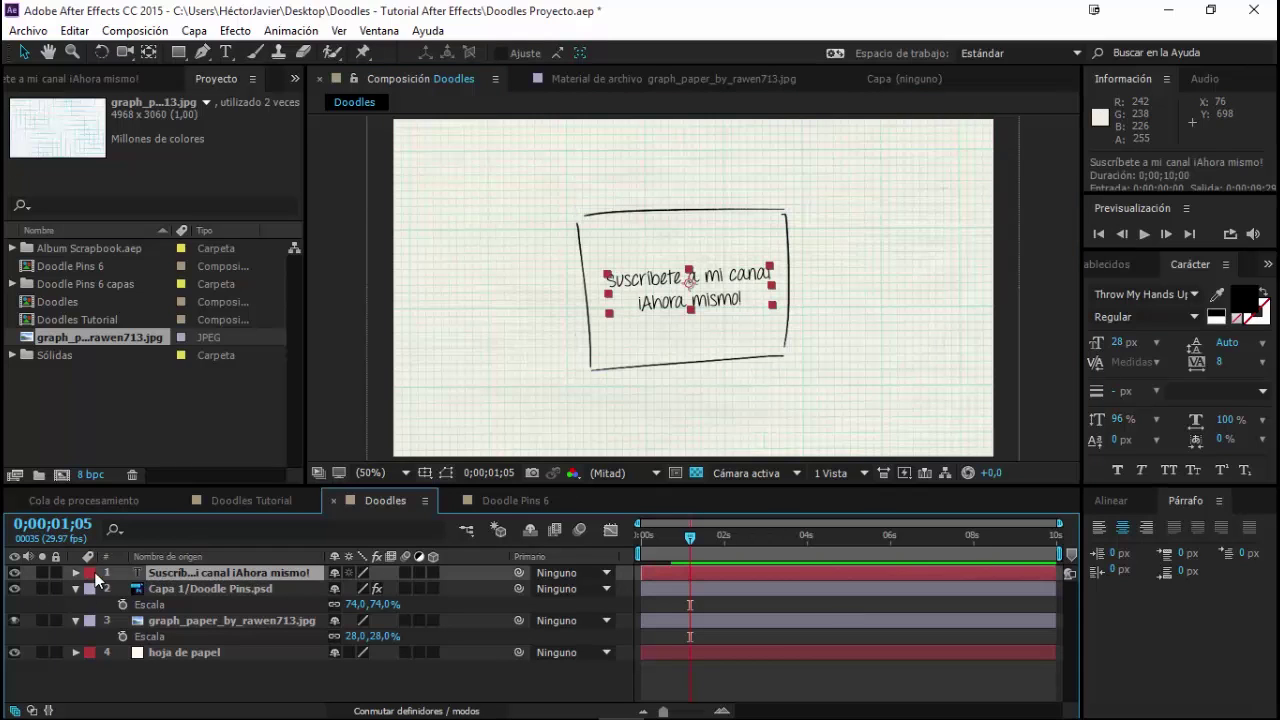
# Add an Opacity text animator set to 0%
pyautogui.click(75, 572)
pyautogui.click(500, 589)
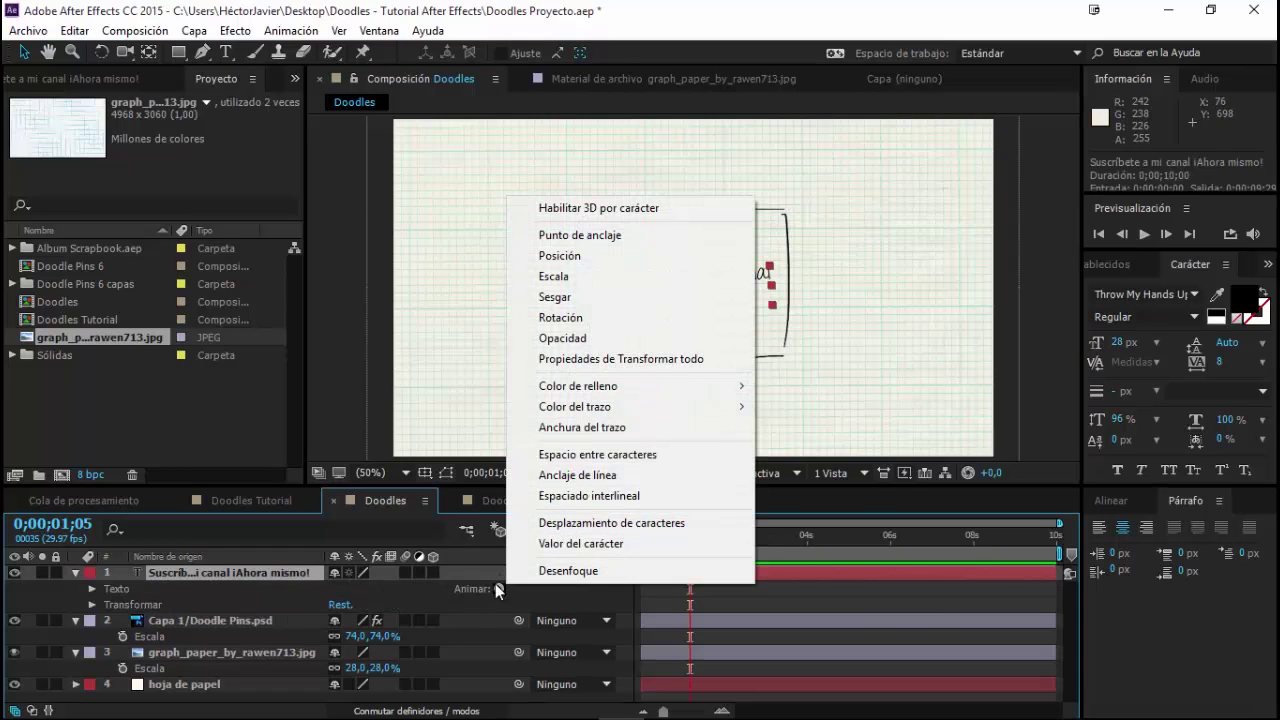
pyautogui.click(540, 337)
pyautogui.click(343, 684)
pyautogui.write('0')
pyautogui.press('Return')
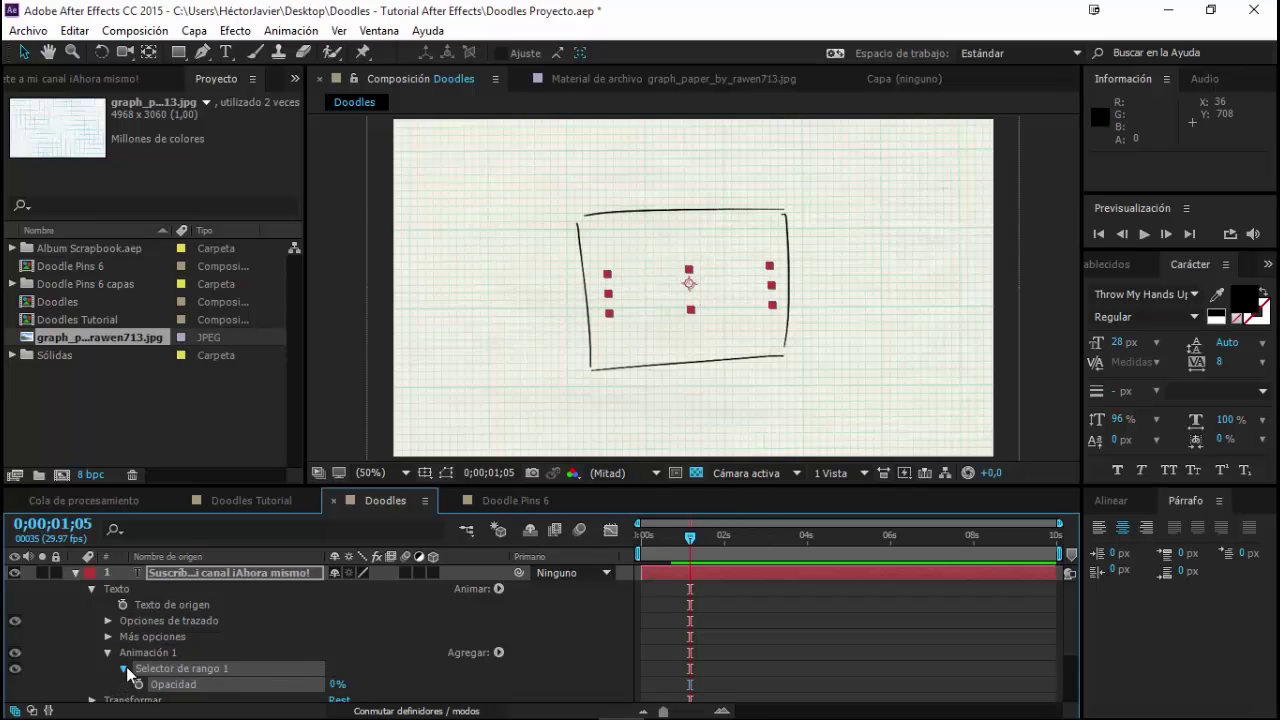
# Keyframe the Range Selector Inicio from 0% at the start to 100% at 0;00;01;09
pyautogui.click(124, 668)
pyautogui.moveTo(693, 532); pyautogui.dragTo(634, 547)
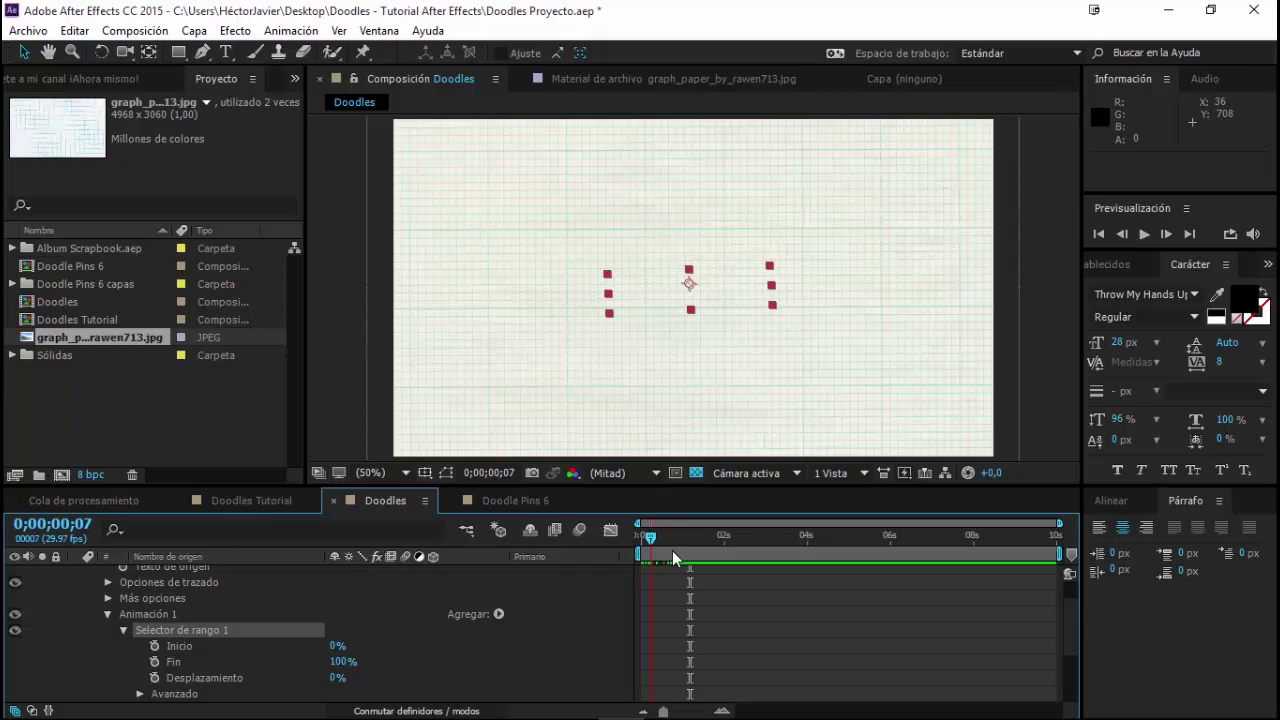
pyautogui.moveTo(634, 547); pyautogui.dragTo(627, 556)
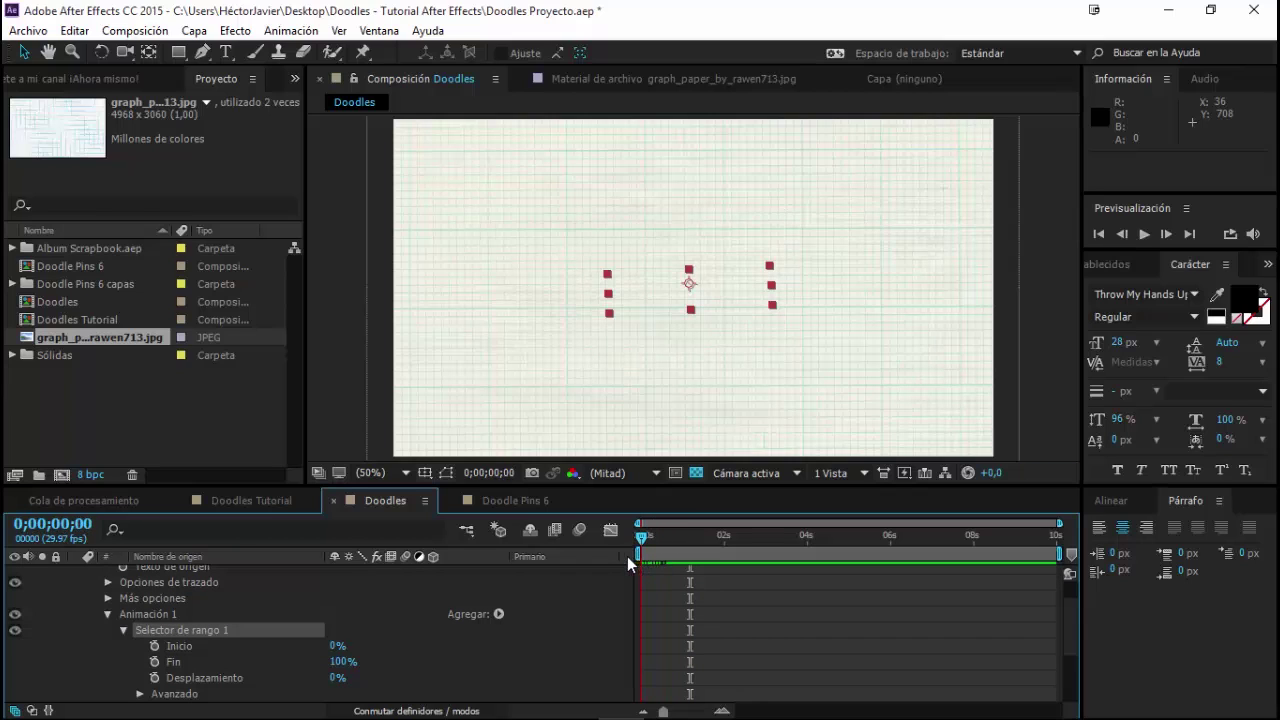
pyautogui.click(154, 646)
pyautogui.moveTo(675, 537); pyautogui.dragTo(695, 547)
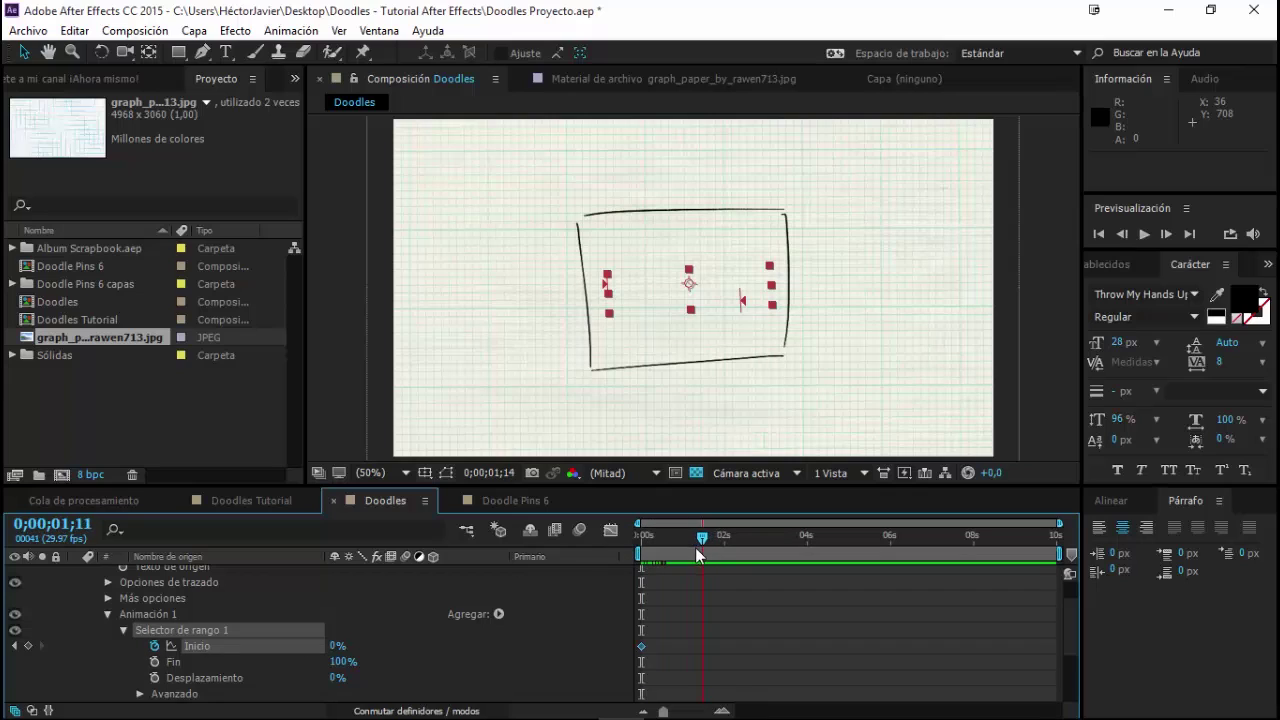
pyautogui.click(336, 647)
pyautogui.write('100')
pyautogui.press('Return')
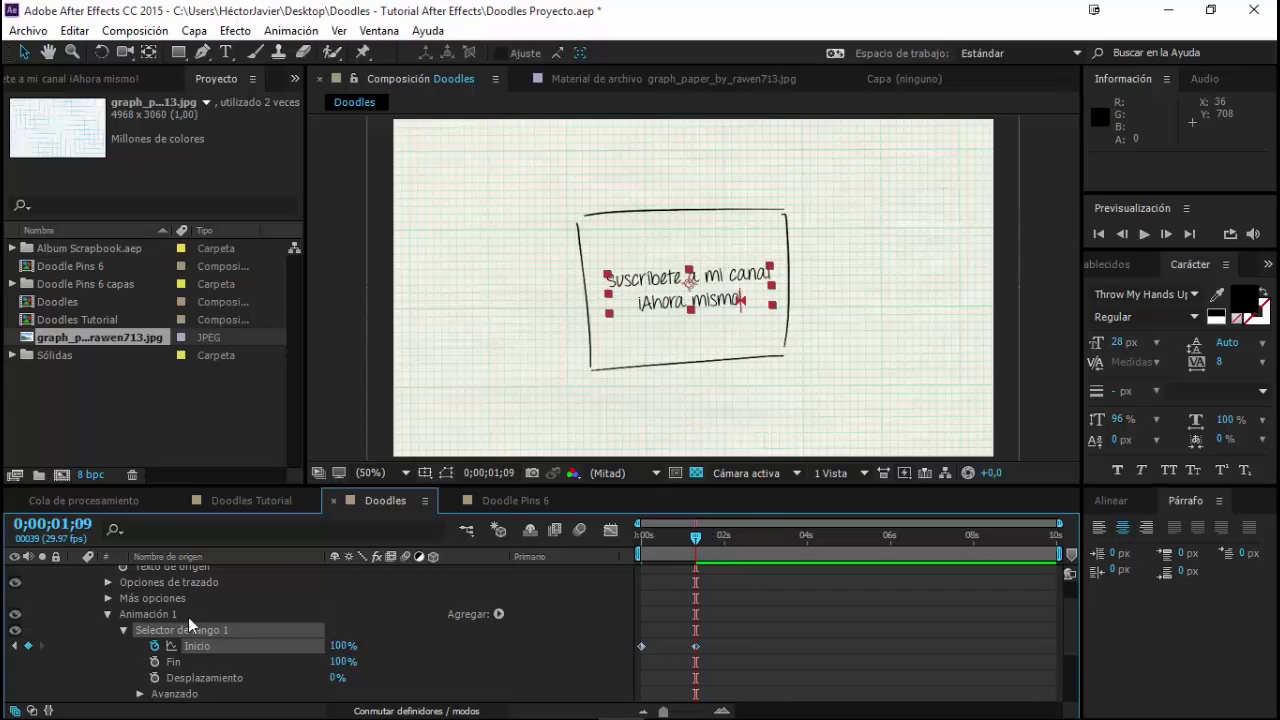
# Trim the doodle frame layer to start at the current time
pyautogui.scroll(2, 65, 571)
pyautogui.click(76, 566)
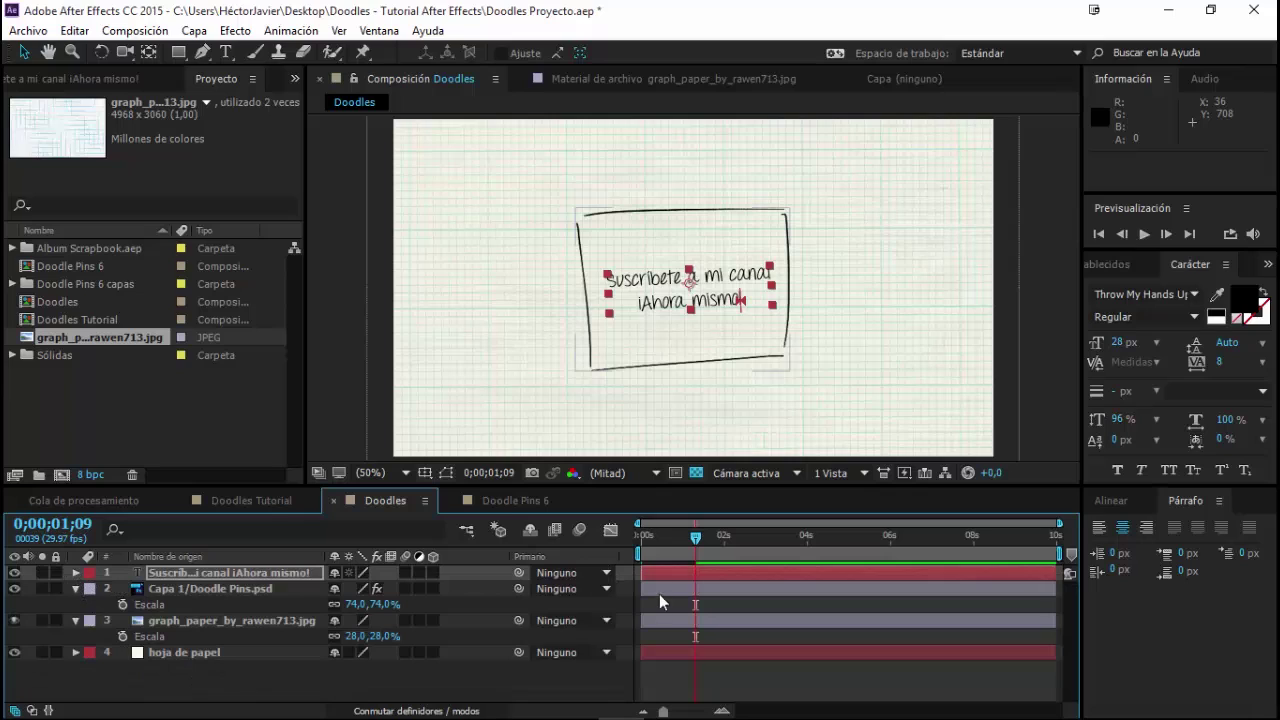
pyautogui.click(182, 595)
pyautogui.click(185, 590)
pyautogui.press('[')
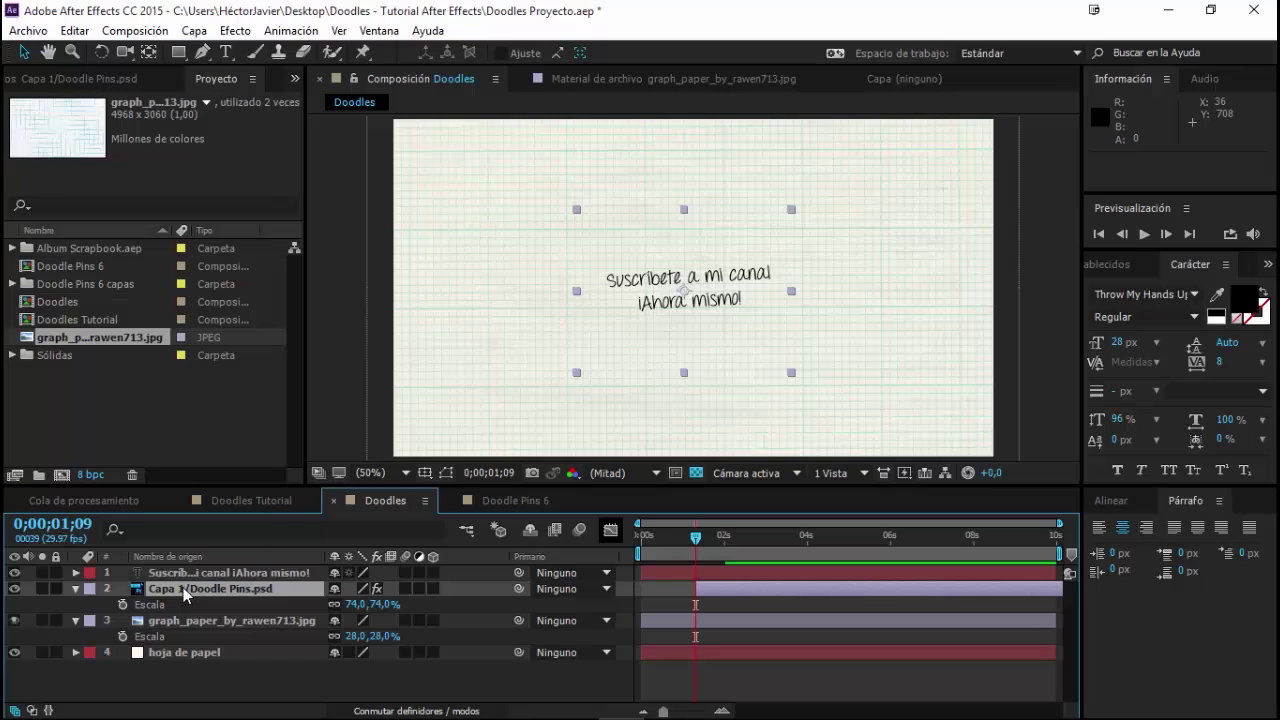
# Preview the text typing on before the doodle frame draws around it
pyautogui.press('space')
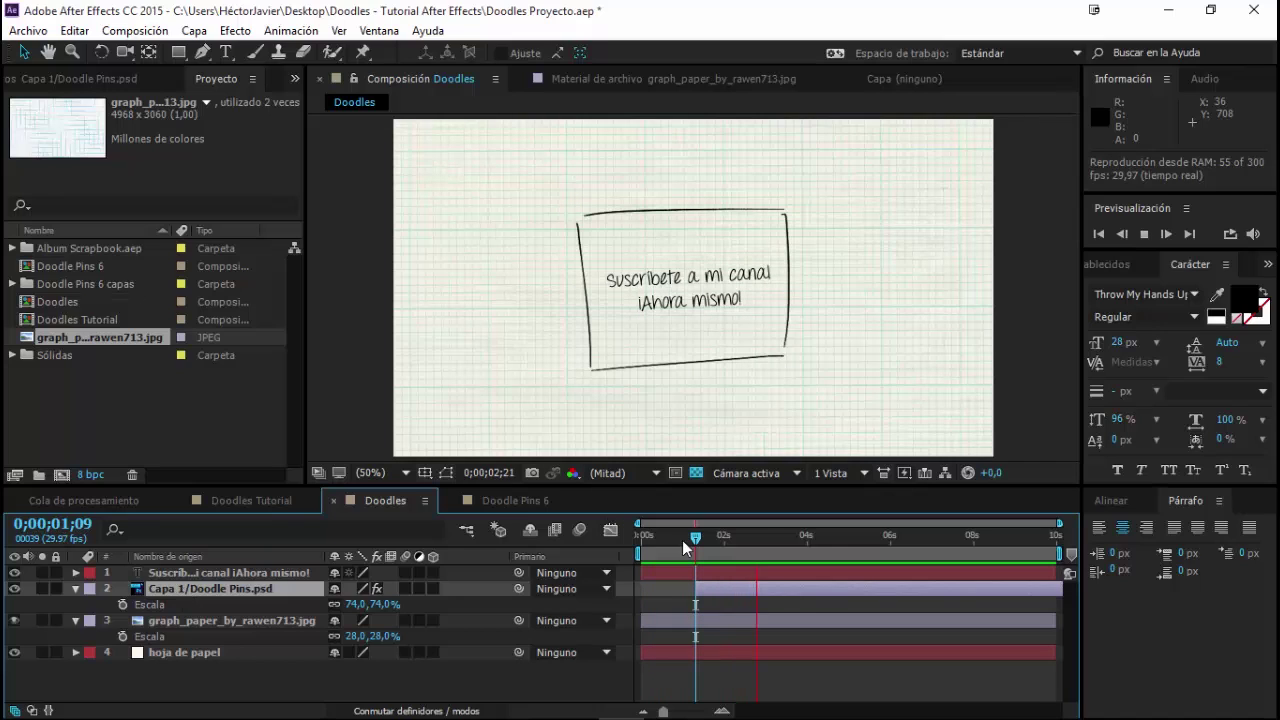
pyautogui.press('space')
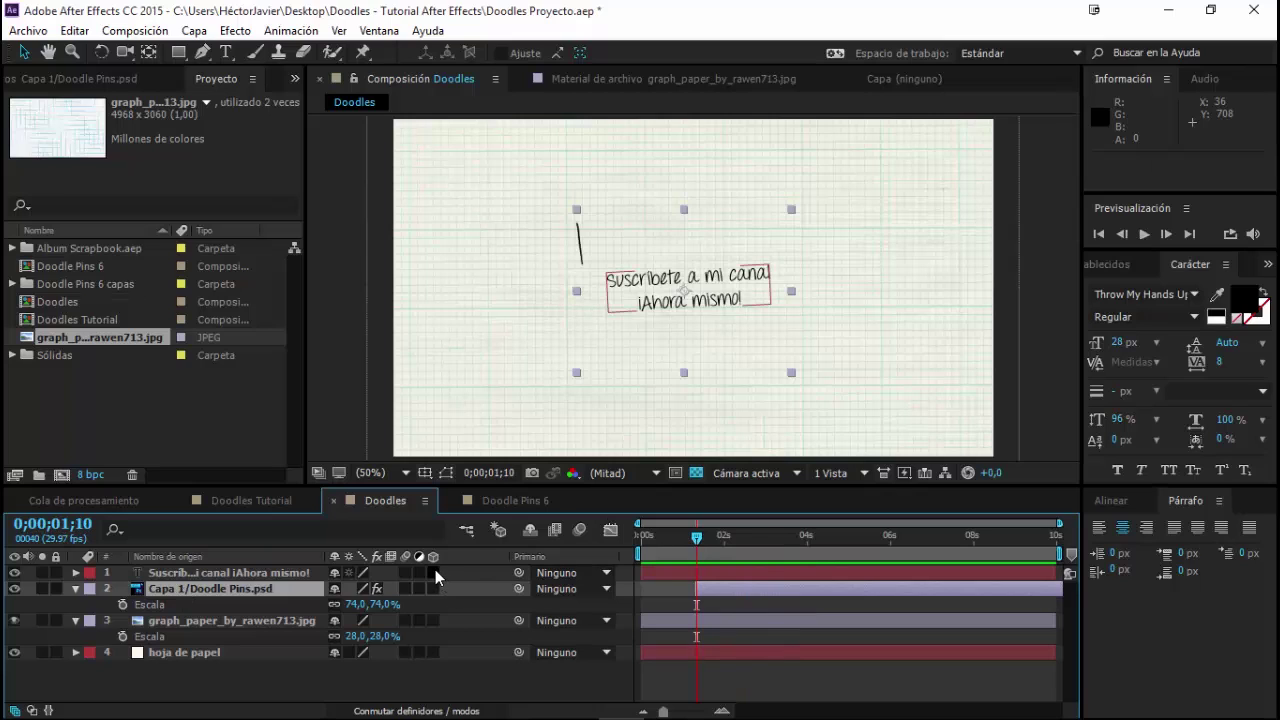
# Turn on the 3D Layer switch for the text, doodle frame and graph-paper layers
pyautogui.moveTo(434, 572); pyautogui.dragTo(432, 590)
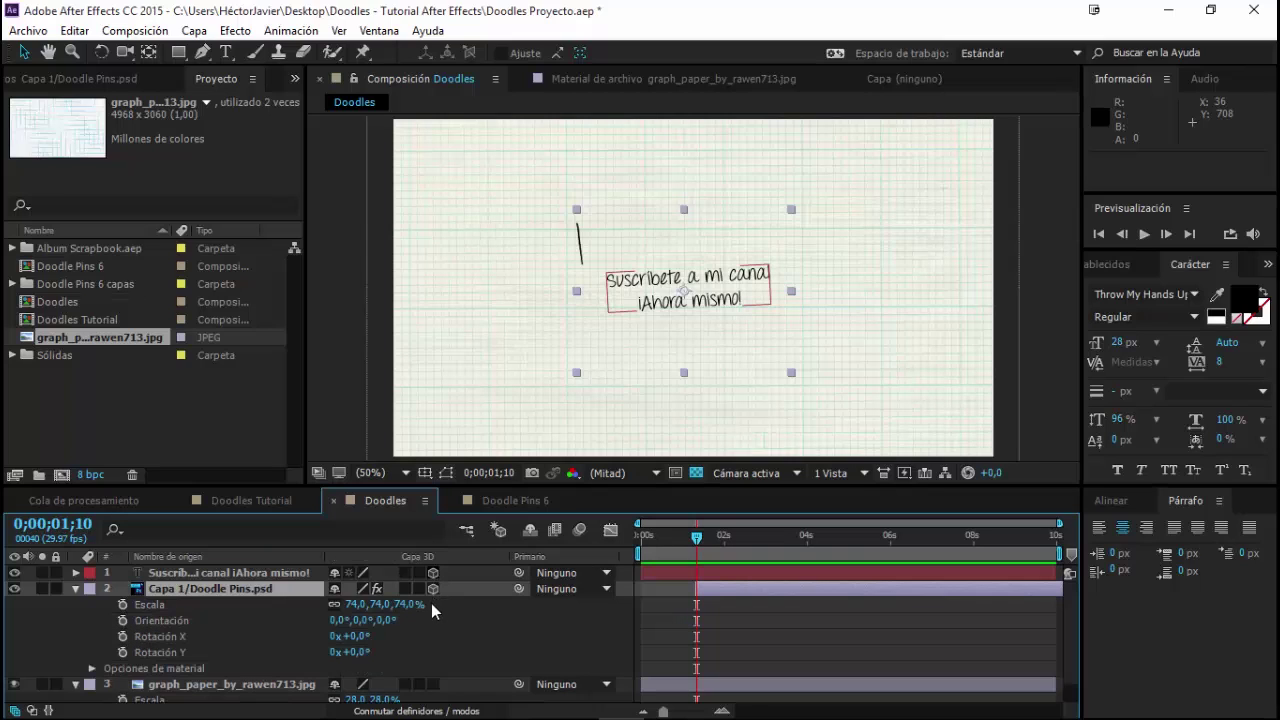
pyautogui.click(433, 684)
pyautogui.scroll(-3, 415, 662)
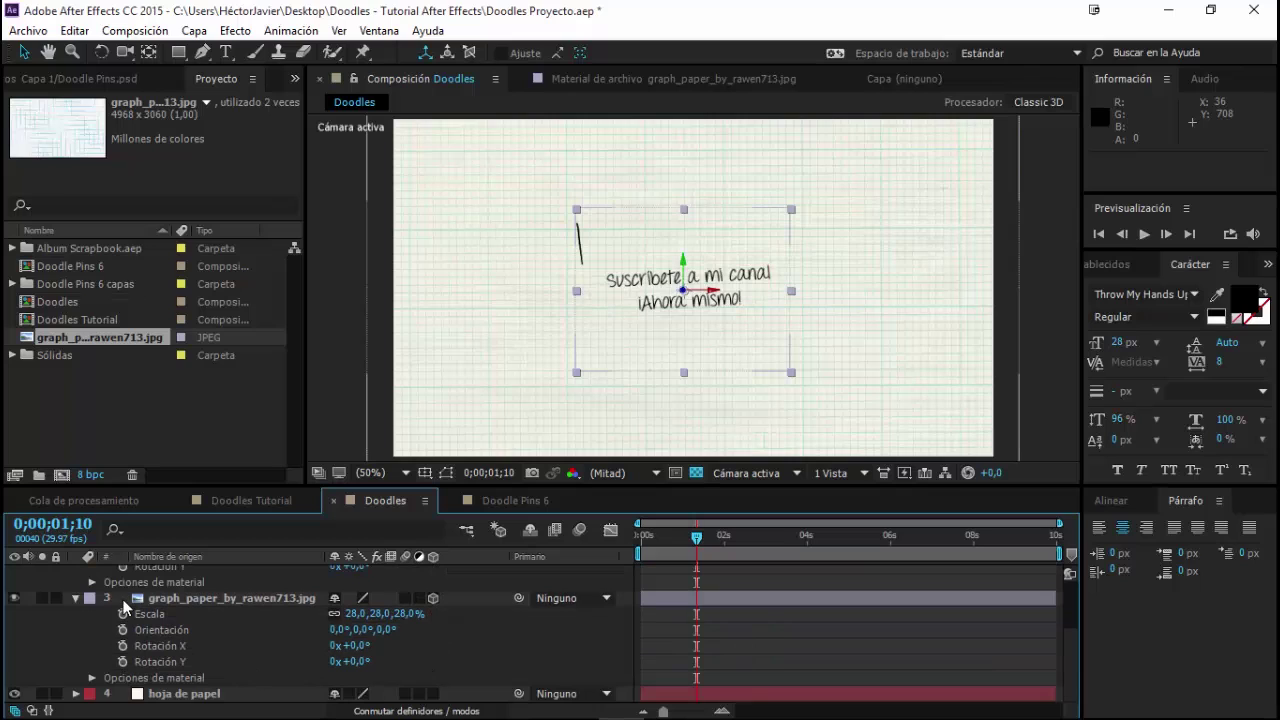
pyautogui.scroll(-2, 125, 607)
# Collapse the graph-paper layer's properties, deselect all layers, and bring up the timeline's context menu
pyautogui.click(191, 613)
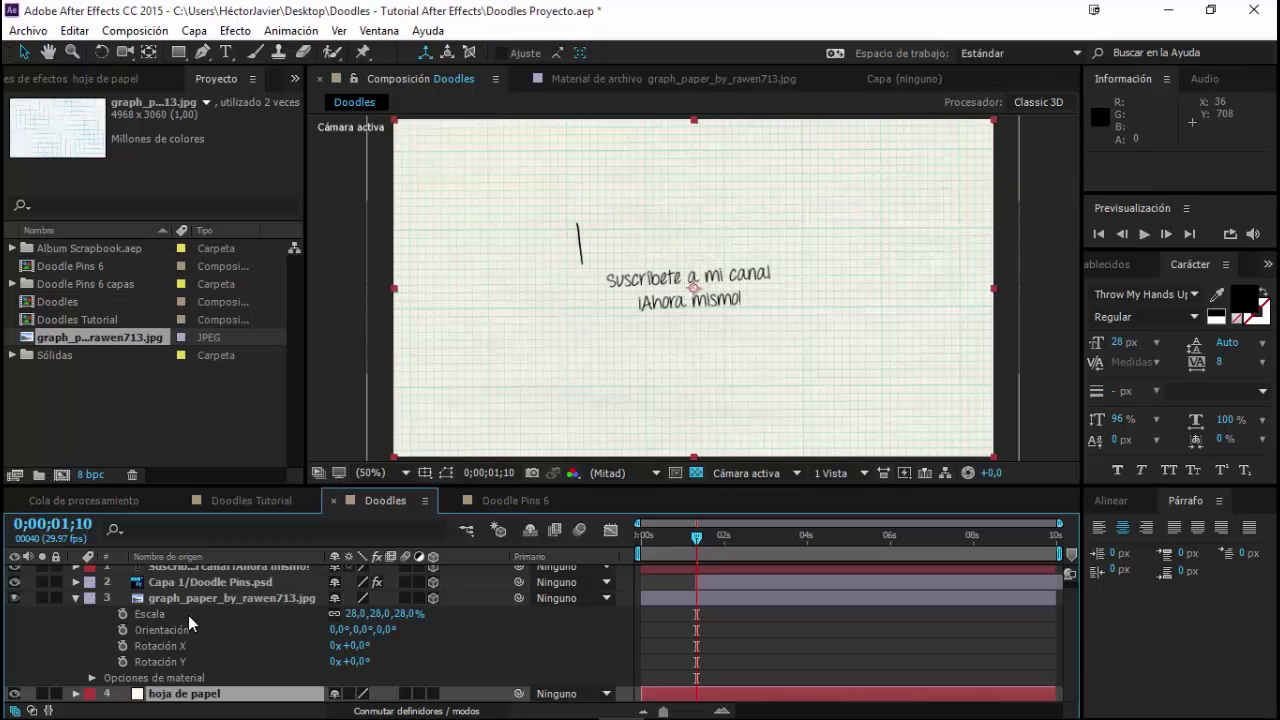
pyautogui.click(192, 603)
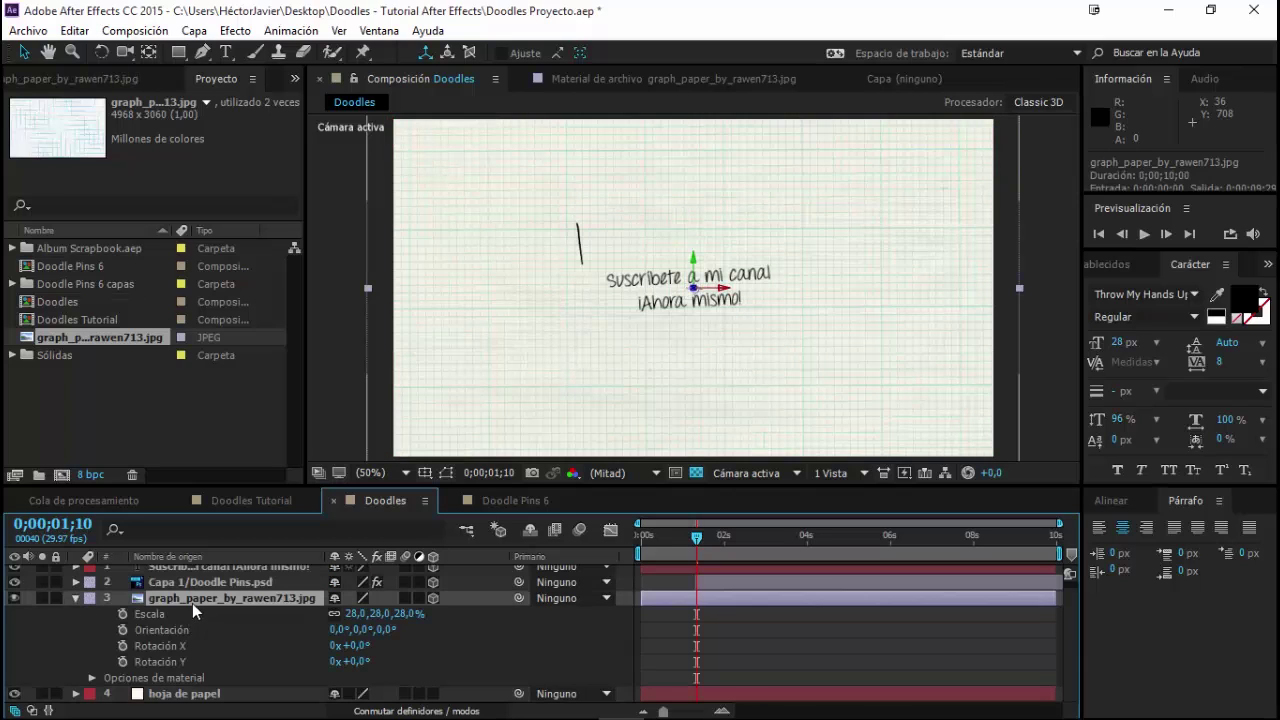
pyautogui.hotkey('ctrl', '`')
pyautogui.click(306, 656)
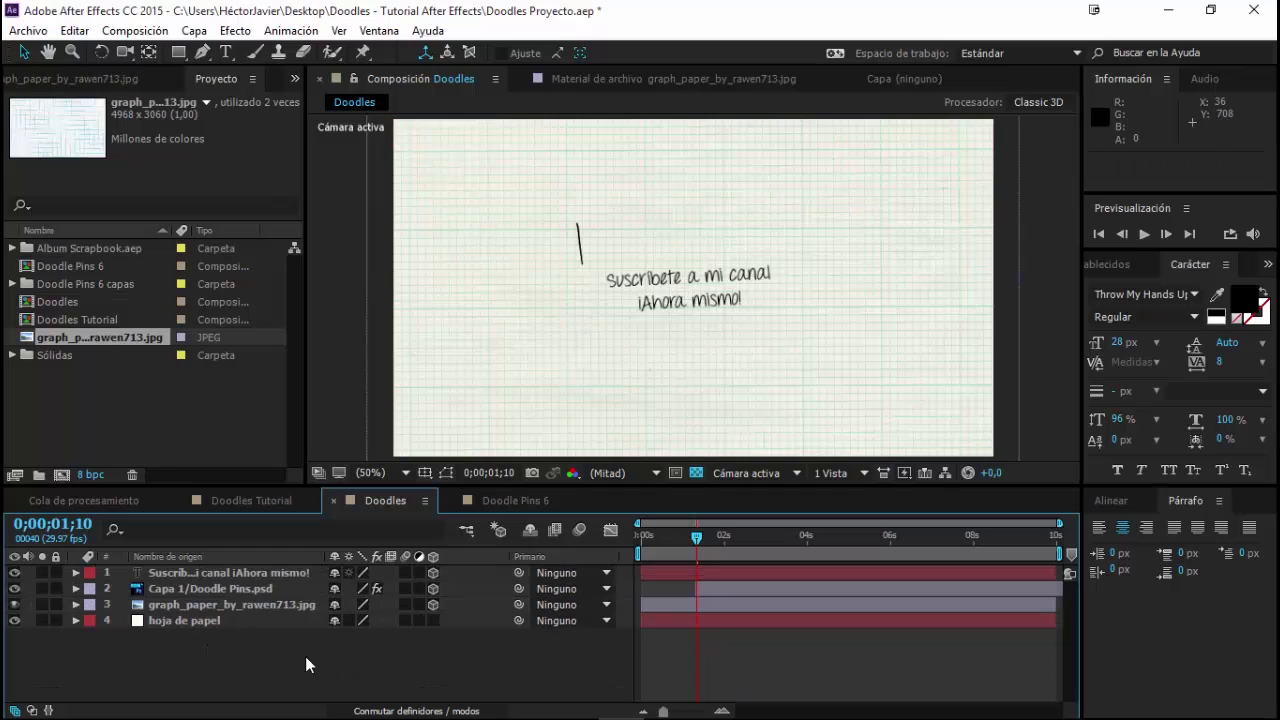
pyautogui.rightClick(289, 665)
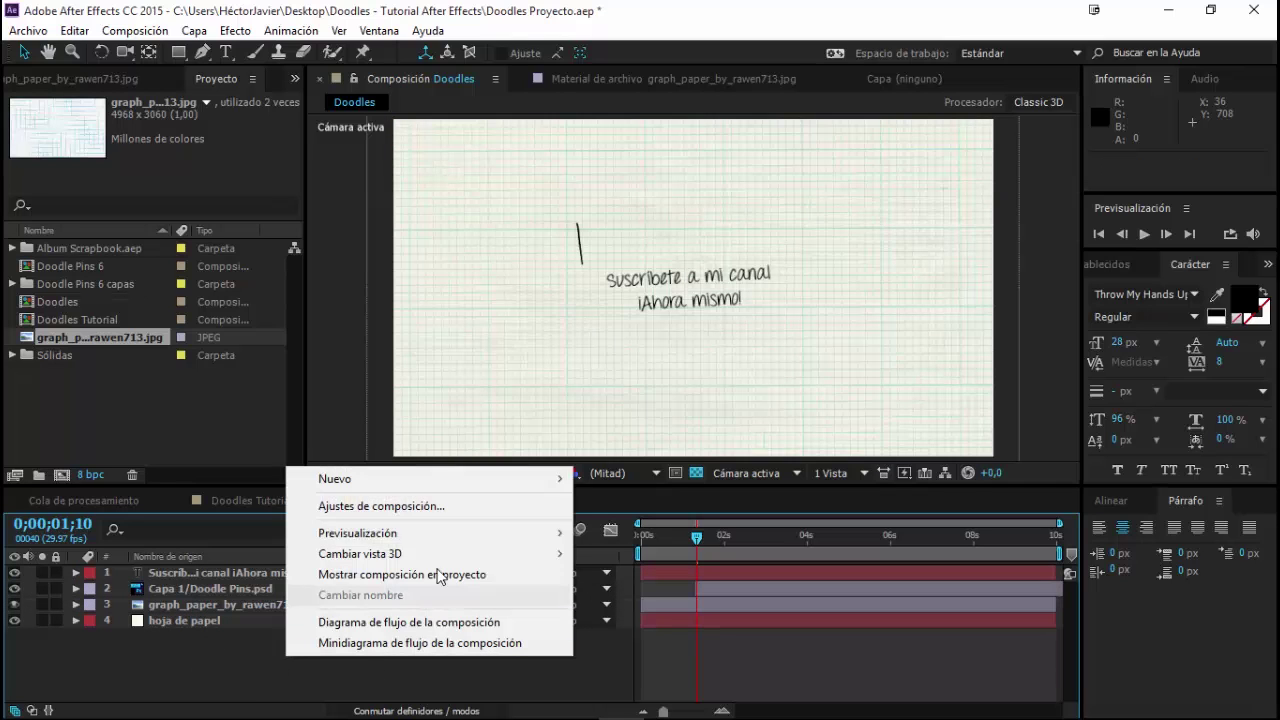
# Add a new camera, Cámara 1, with the 24 mm lens preset, and expand its layer
pyautogui.moveTo(380, 480)
pyautogui.click(105, 567)
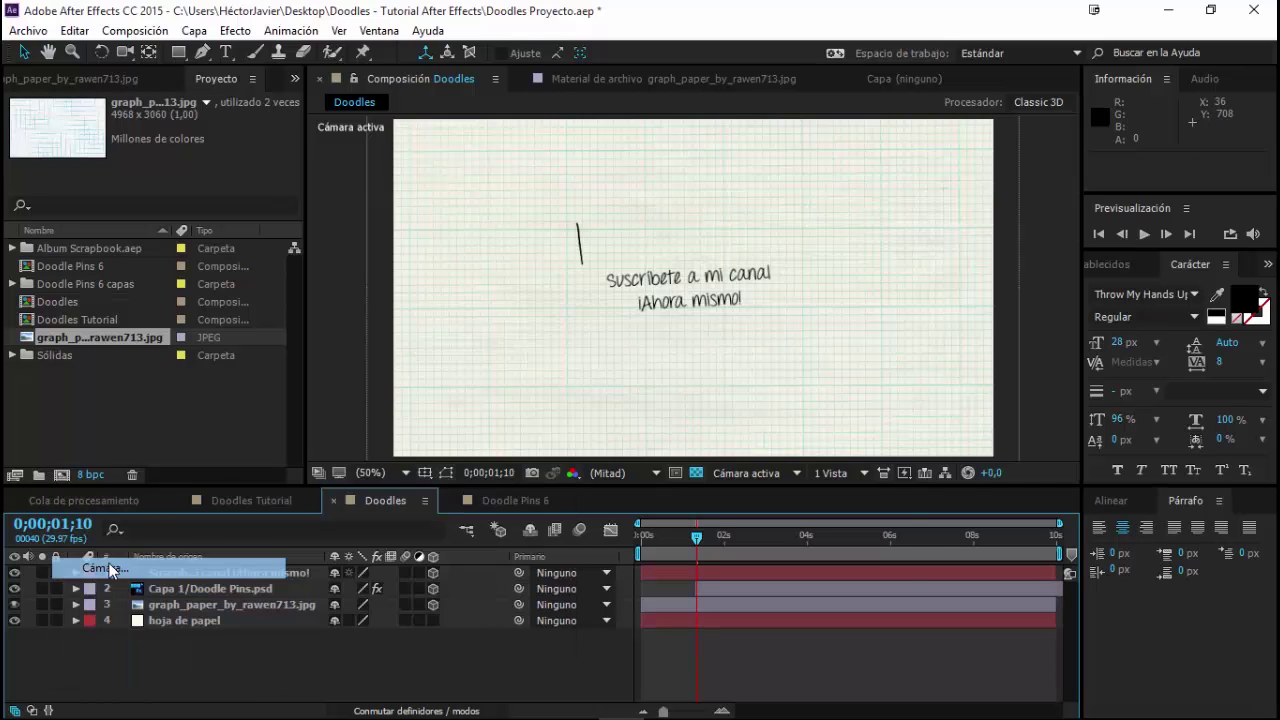
pyautogui.click(642, 241)
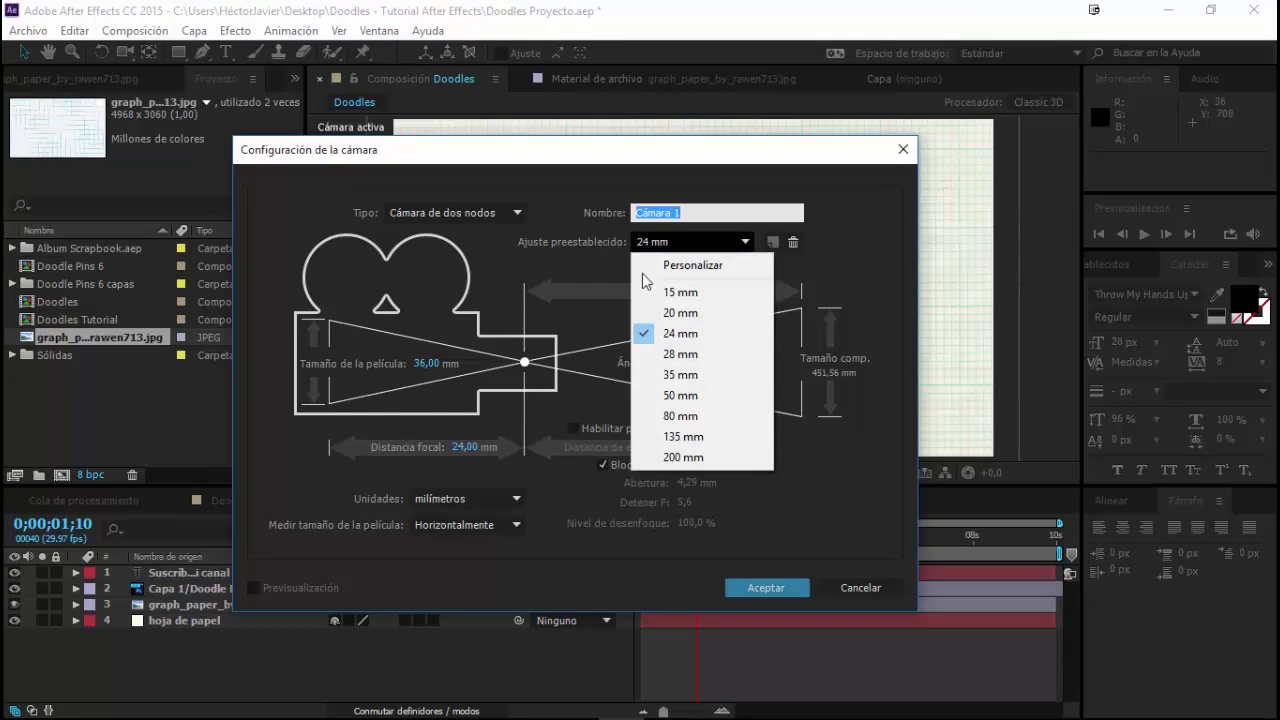
pyautogui.click(795, 505)
pyautogui.click(767, 588)
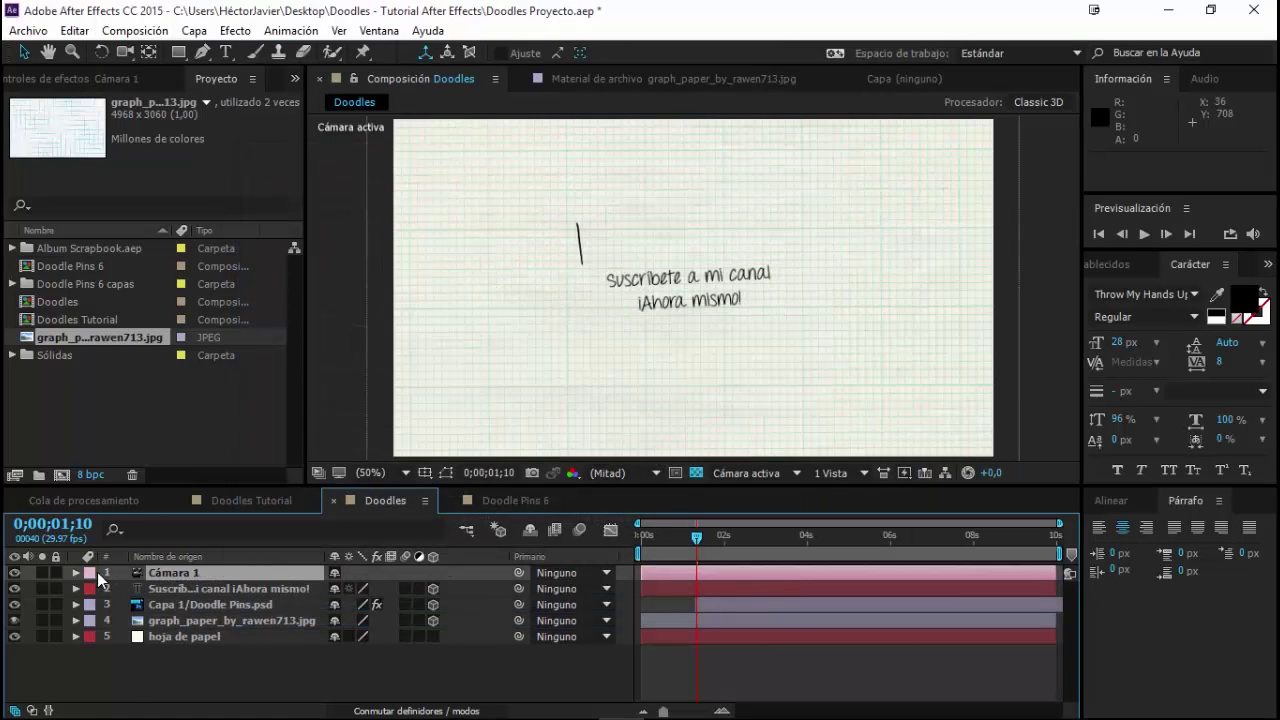
pyautogui.click(75, 572)
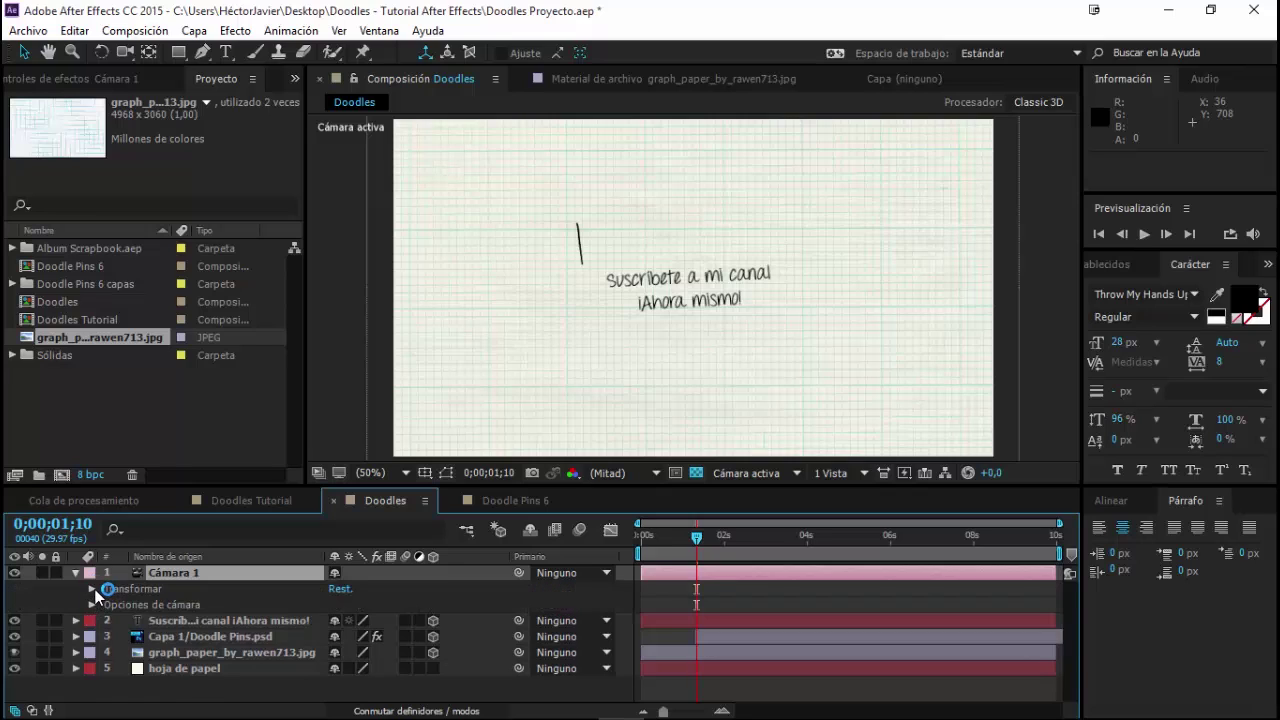
# Give Cámara 1's Orientation the expression wiggle(.5,1), then collapse the camera layer
pyautogui.click(92, 590)
pyautogui.click(151, 636)
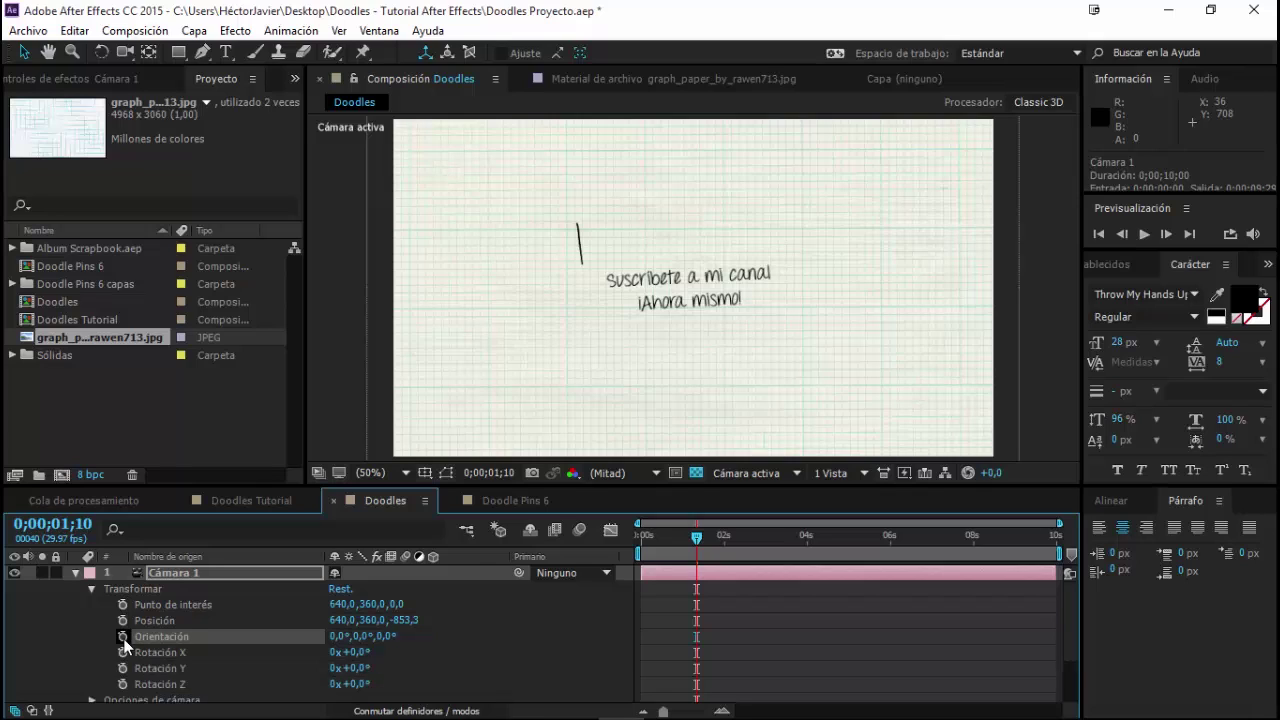
pyautogui.keyDown('alt'); pyautogui.click(124, 640); pyautogui.keyUp('alt')
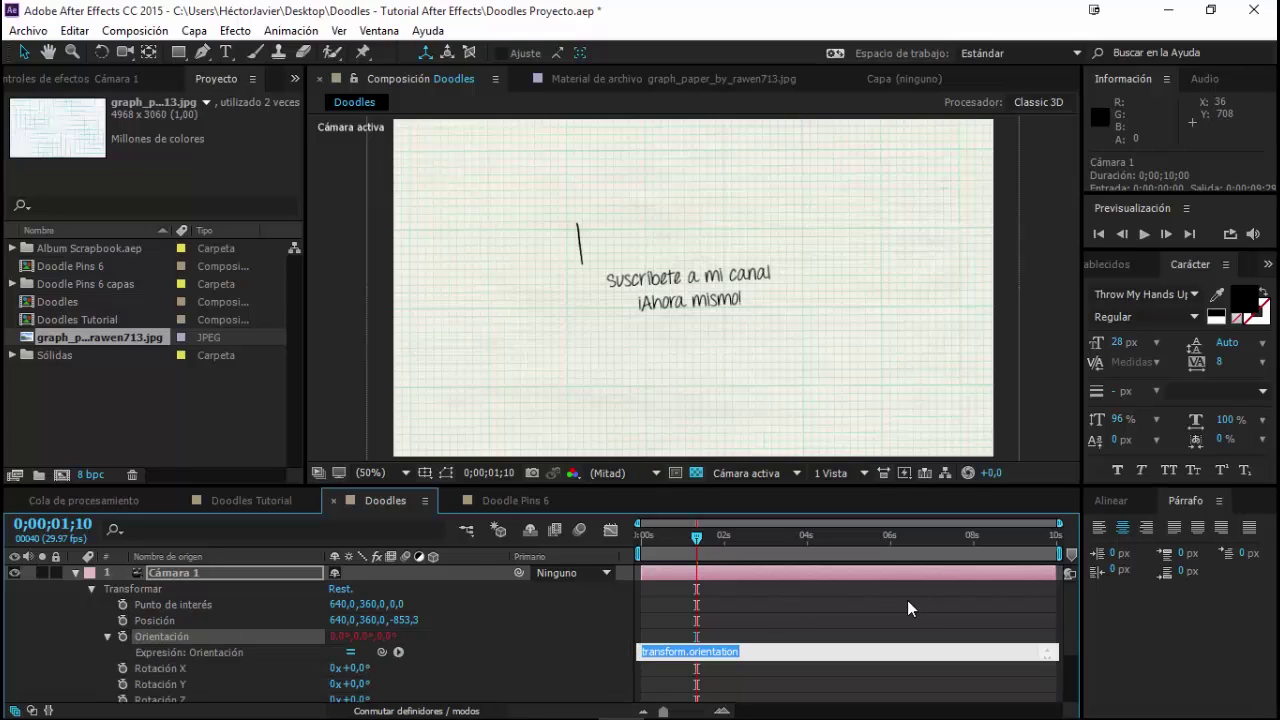
pyautogui.write('wiggle(.5,1')
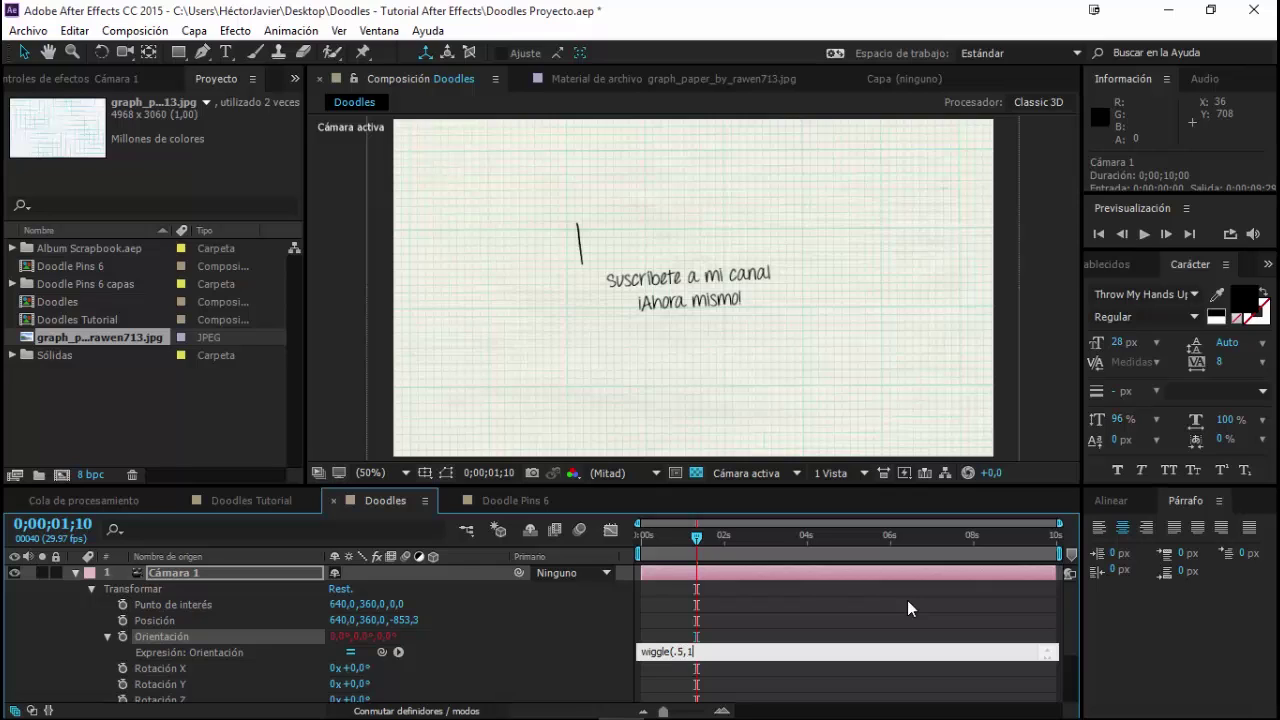
pyautogui.click(907, 600)
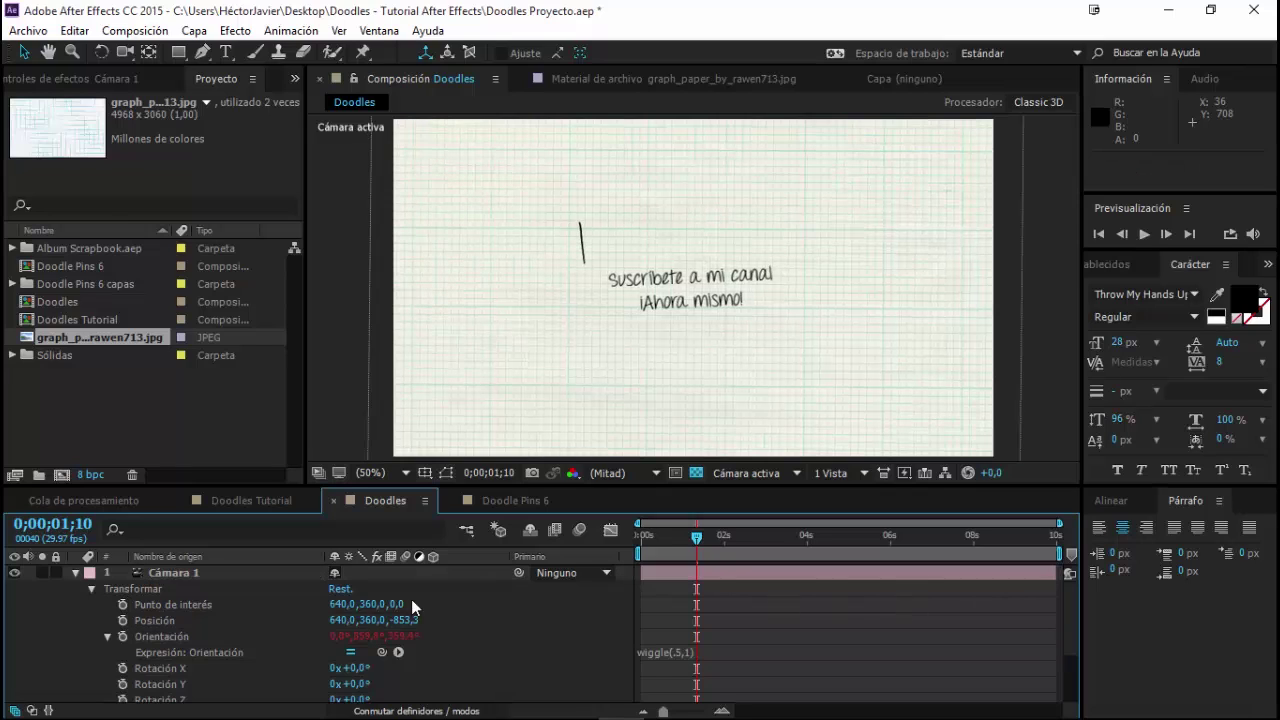
pyautogui.click(74, 573)
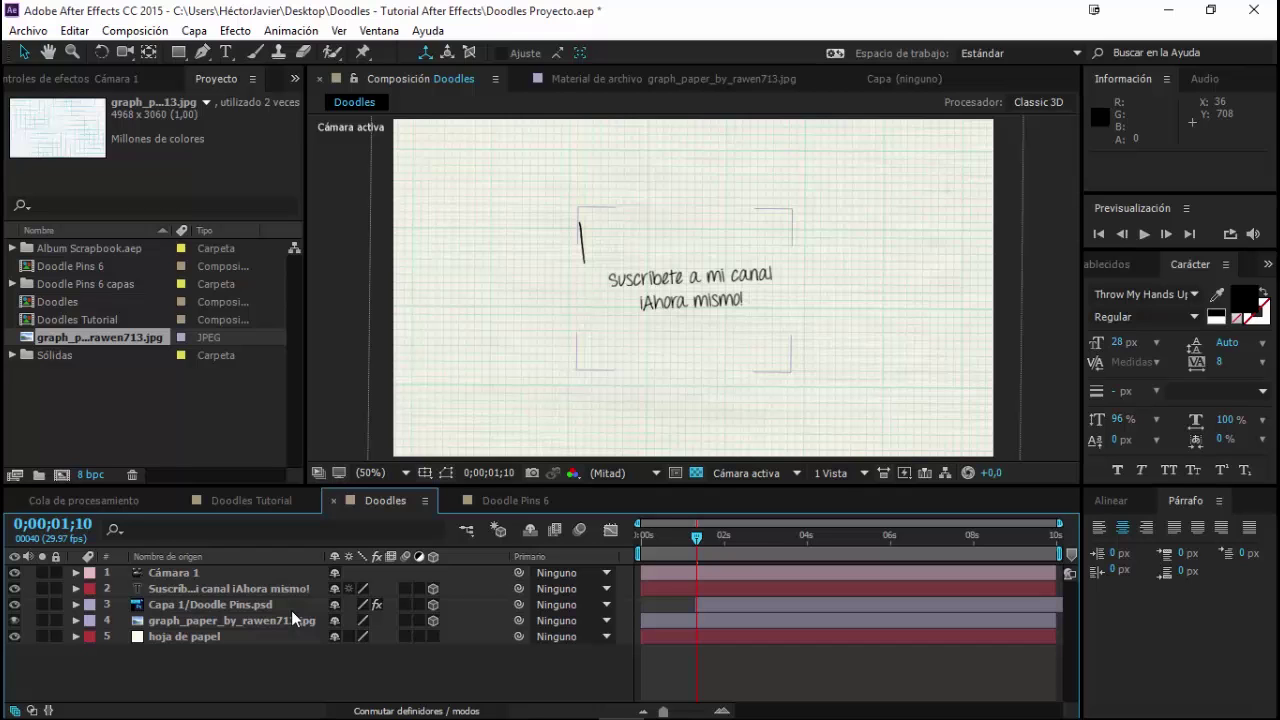
# Preview the doodle animation, view the Doodle Pins 6 composition, then switch to Photoshop's Doodle Pins.psd
pyautogui.press('space')
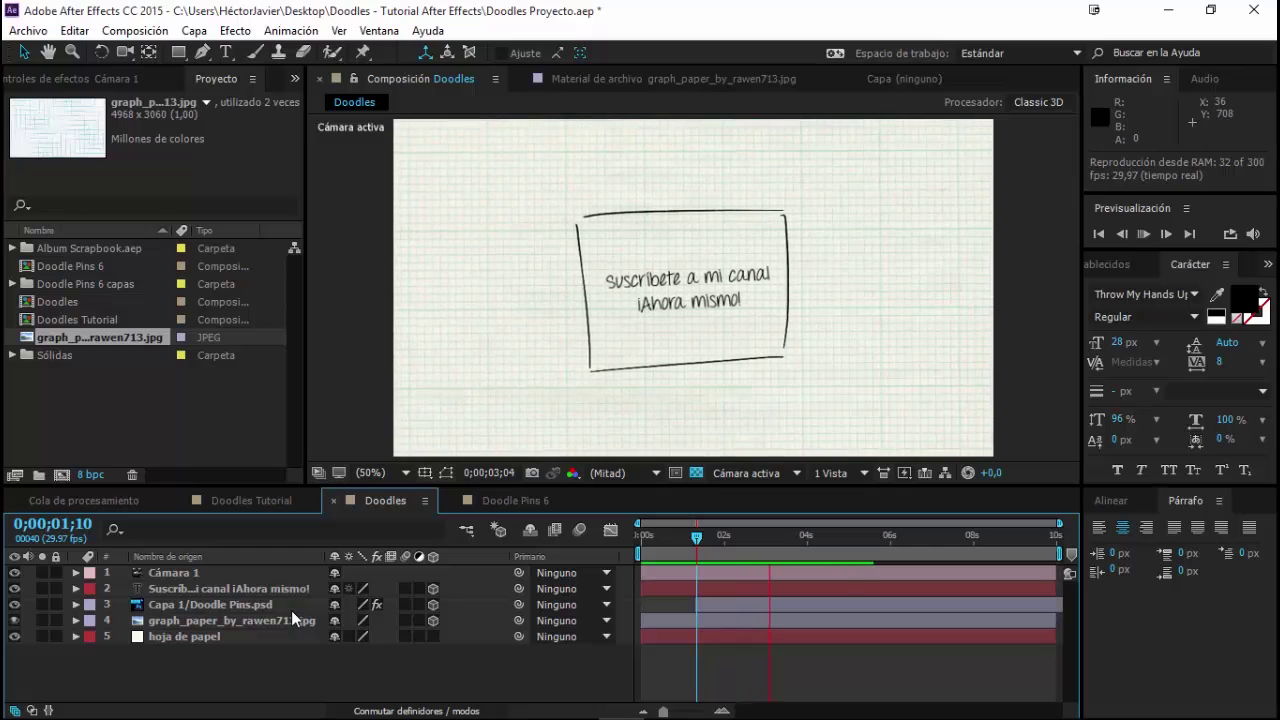
pyautogui.press('space')
pyautogui.press('space')
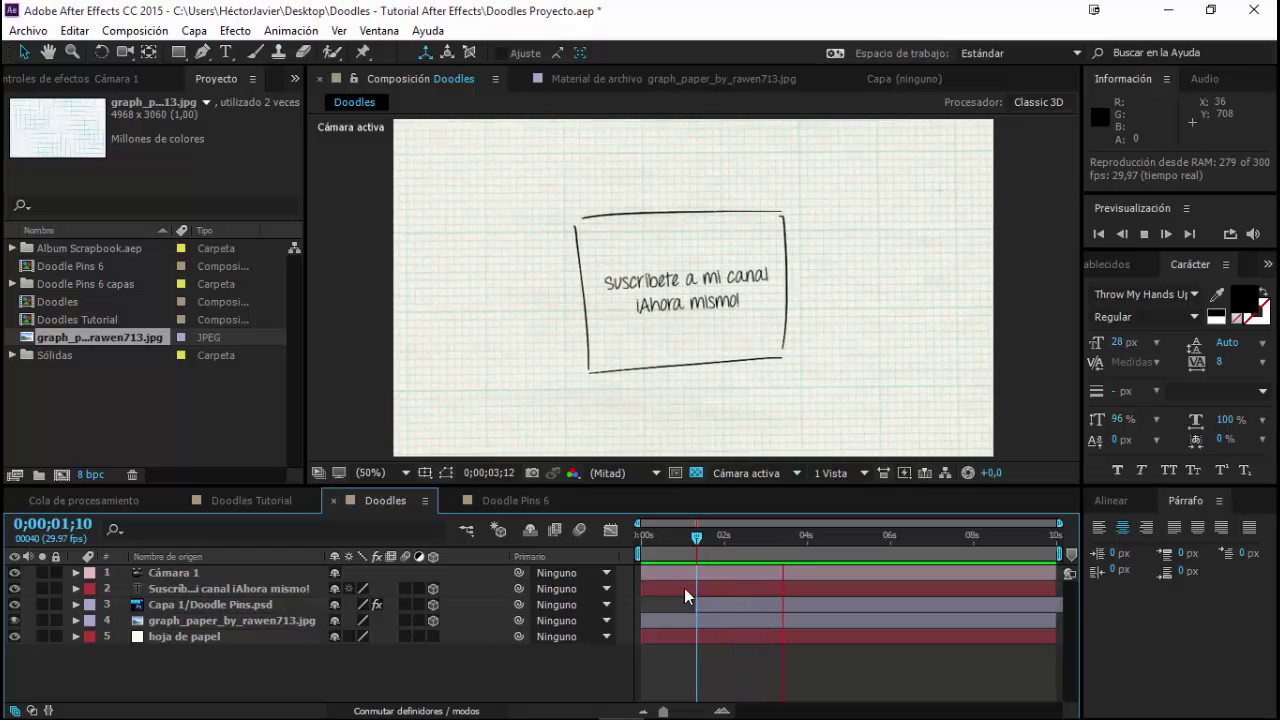
pyautogui.click(520, 500)
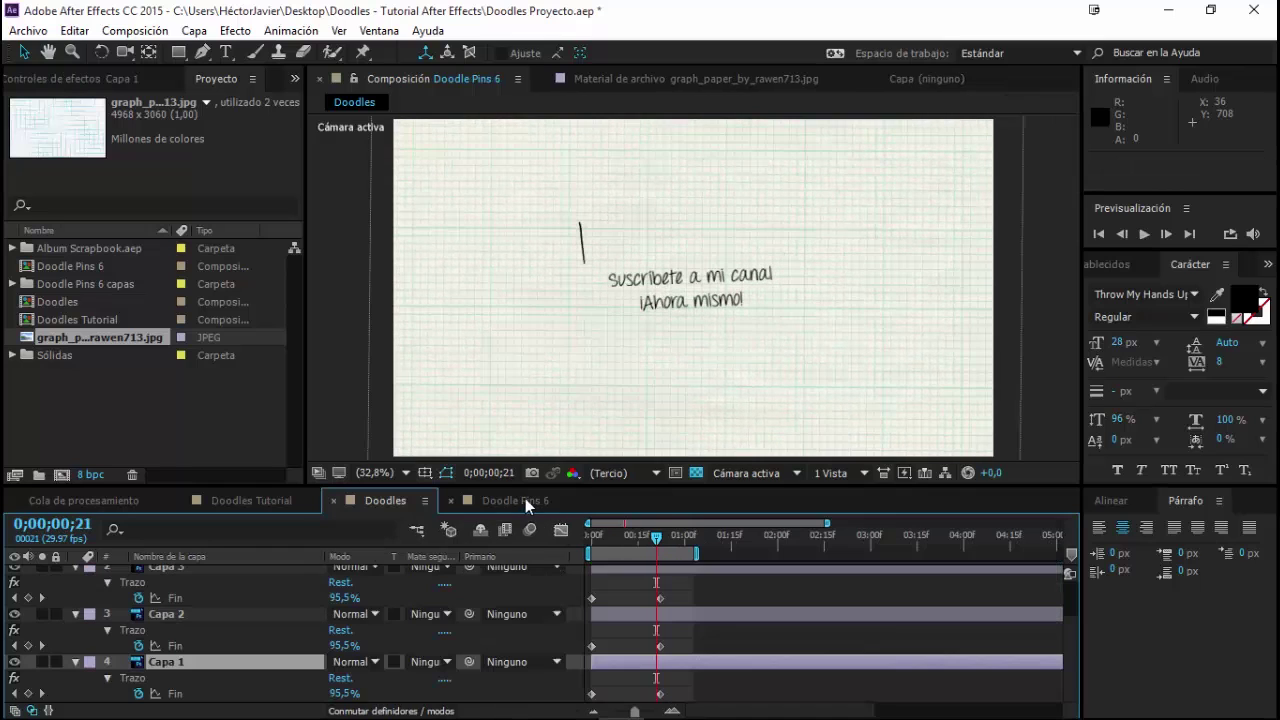
pyautogui.click(525, 498)
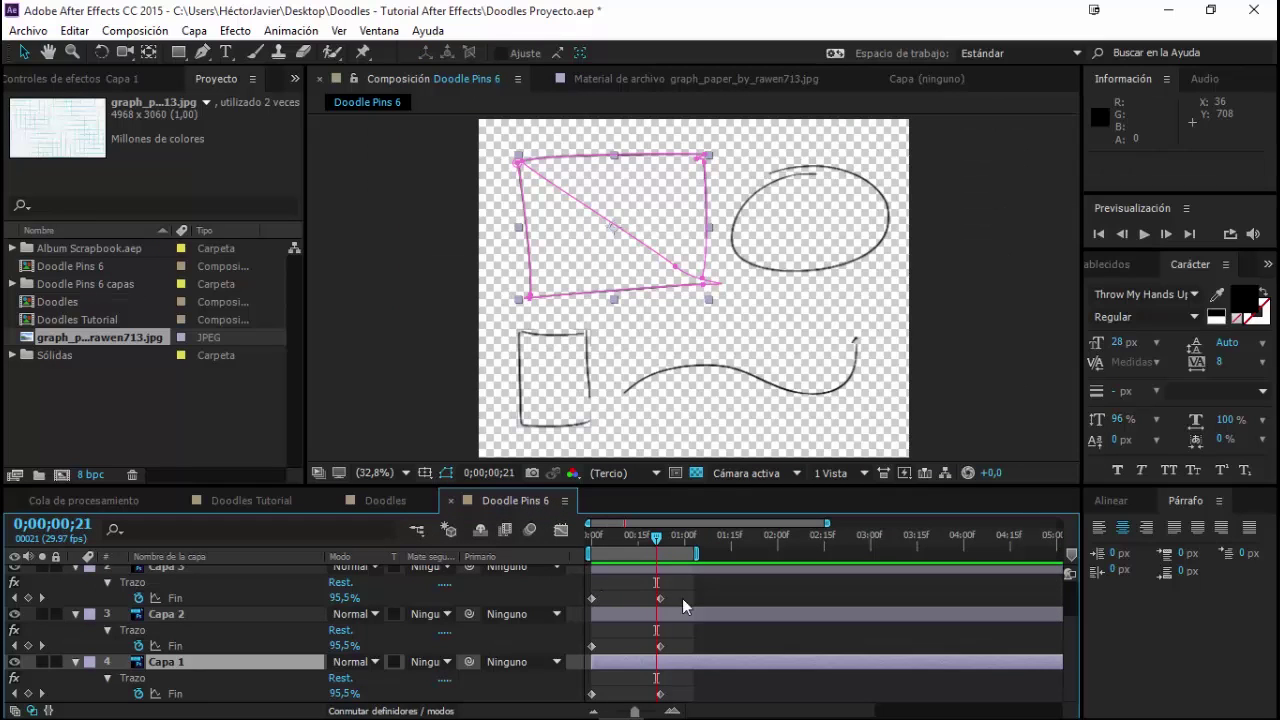
pyautogui.click(574, 711)
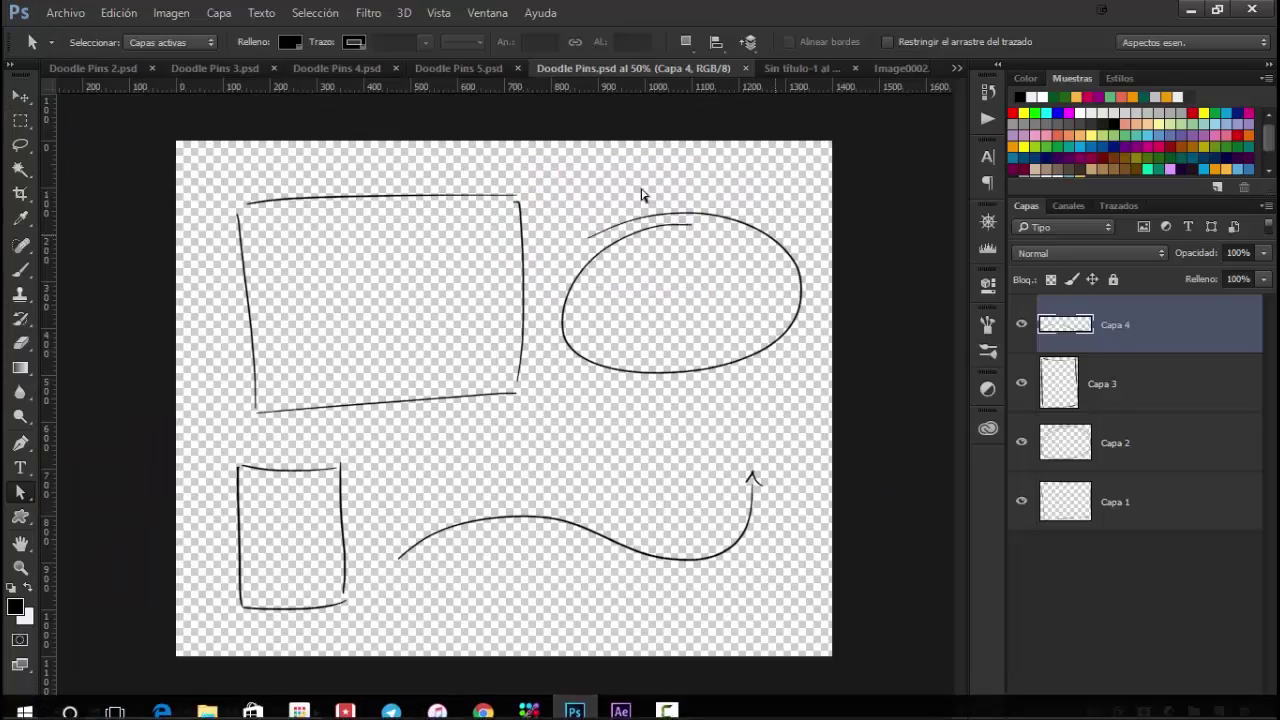
# Inspect Image0002.JPG's Blanco y negro 1 and Niveles 1 adjustment layers in Photoshop
pyautogui.click(888, 68)
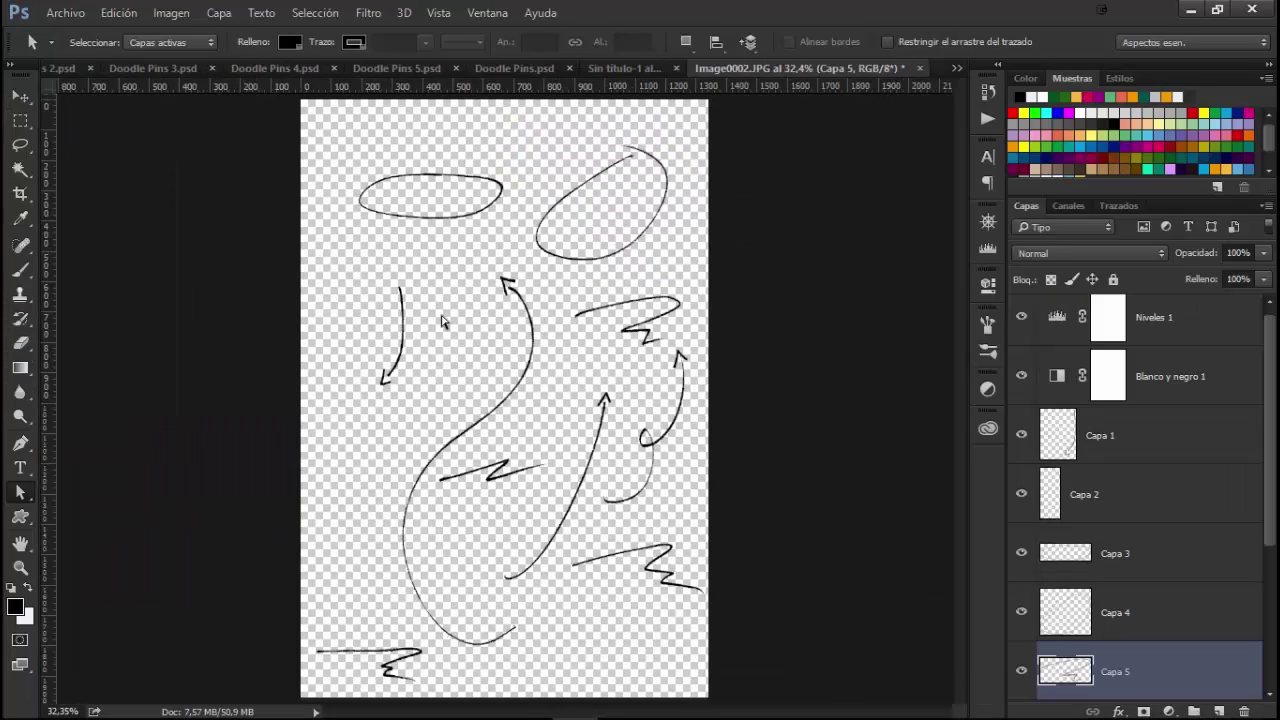
pyautogui.scroll(-1, 1103, 539)
pyautogui.scroll(2, 1117, 486)
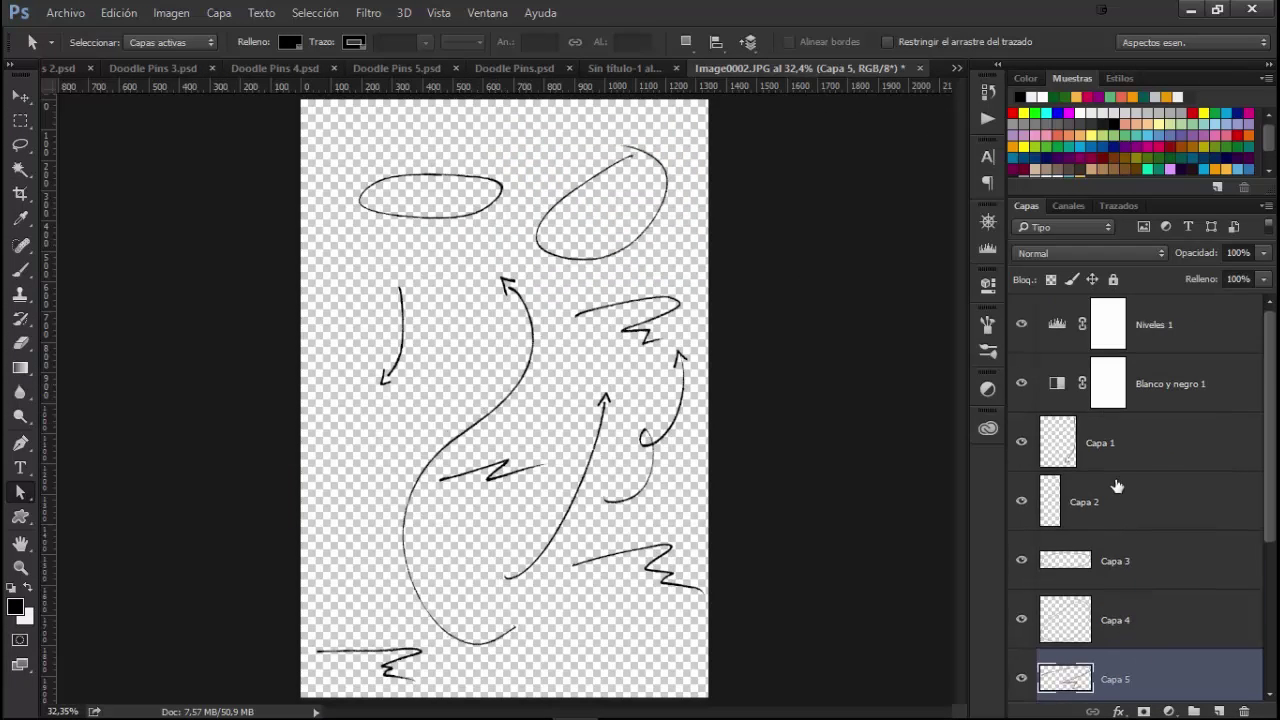
pyautogui.click(1175, 400)
pyautogui.click(1180, 345)
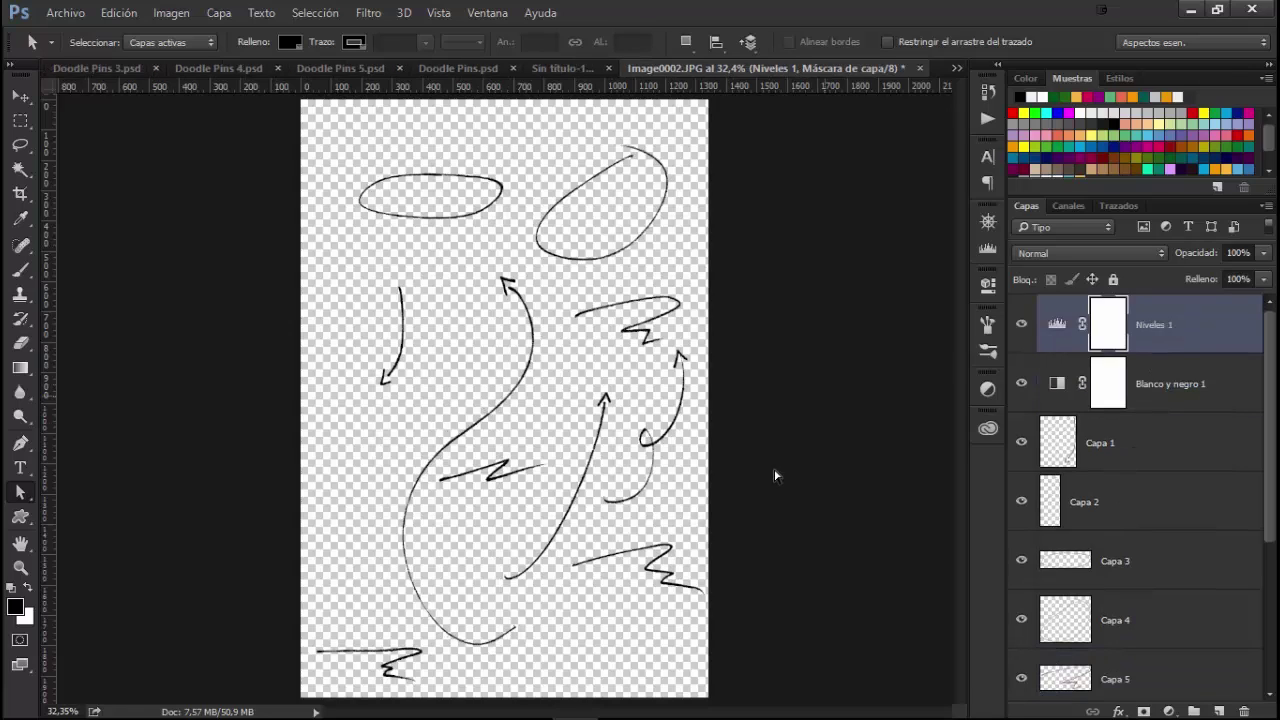
pyautogui.scroll(-3, 1148, 566)
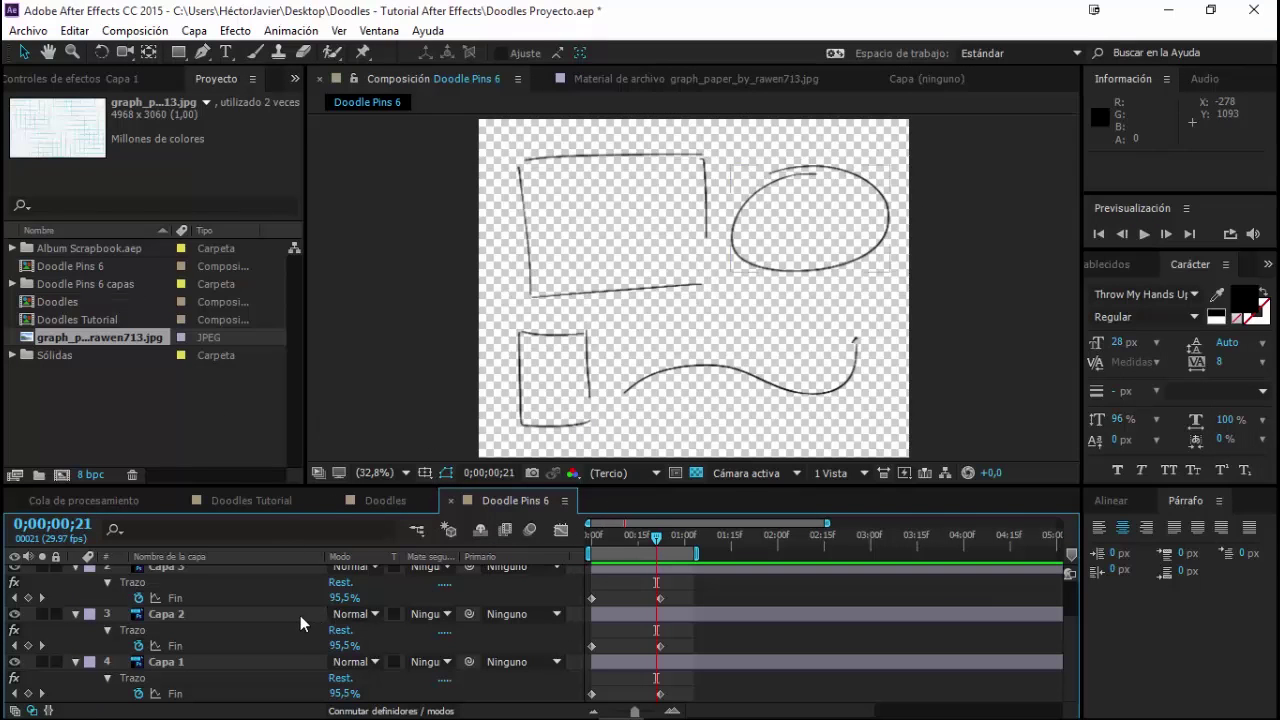
# Collapse Doodle Pins 6's layers, inspect Capa 1 through Capa 4, scrub their strokes, and return to Doodles
pyautogui.scroll(3, 207, 613)
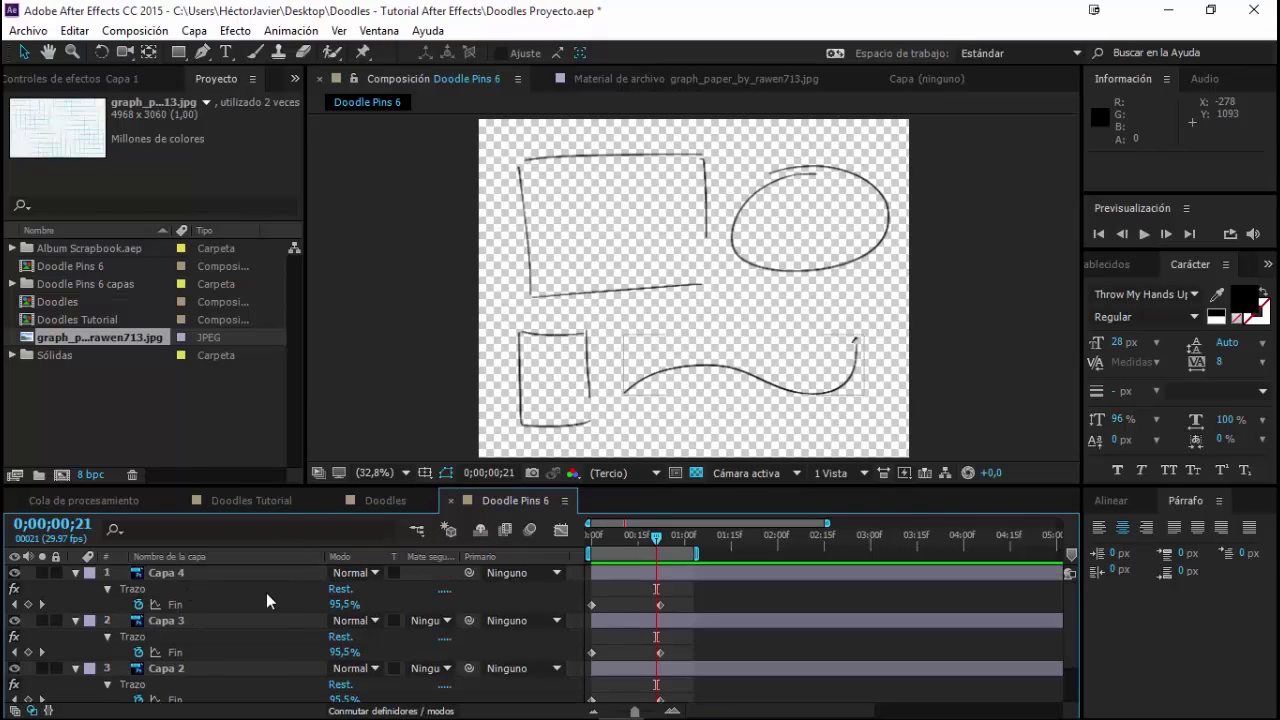
pyautogui.press('u')
pyautogui.click(167, 618)
pyautogui.click(180, 600)
pyautogui.click(168, 589)
pyautogui.click(166, 573)
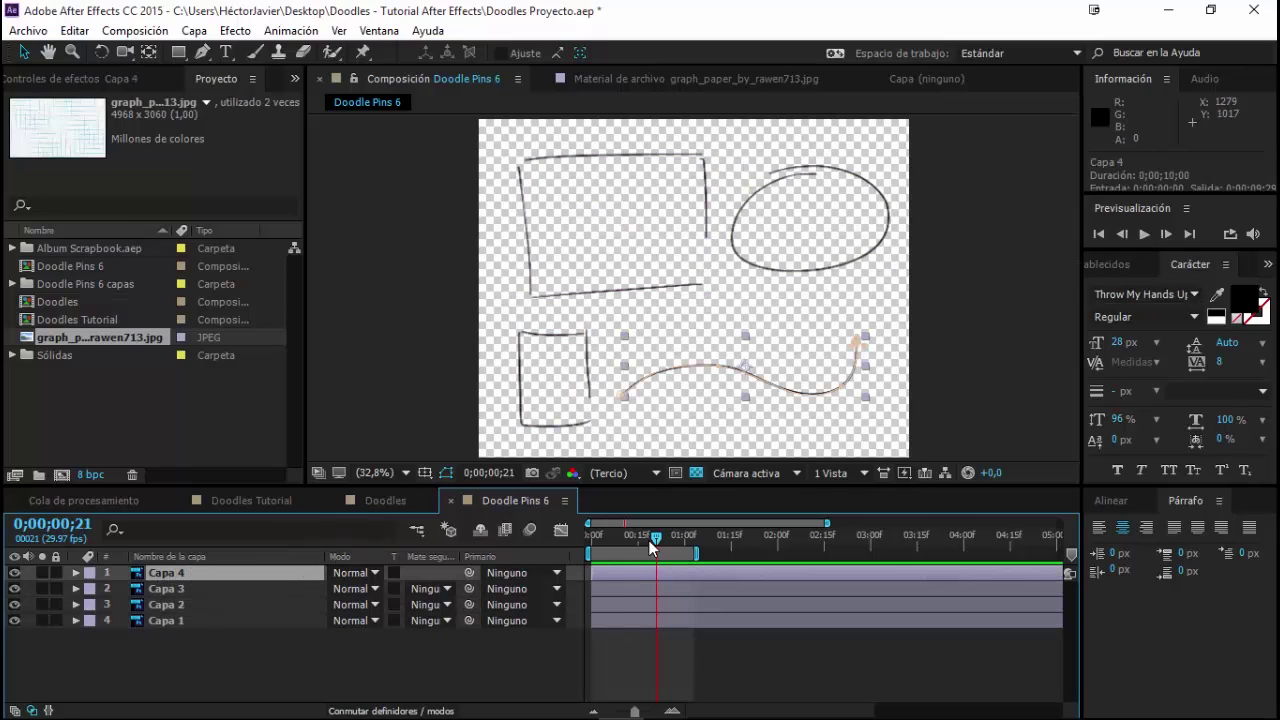
pyautogui.moveTo(639, 537); pyautogui.dragTo(657, 543)
pyautogui.click(395, 501)
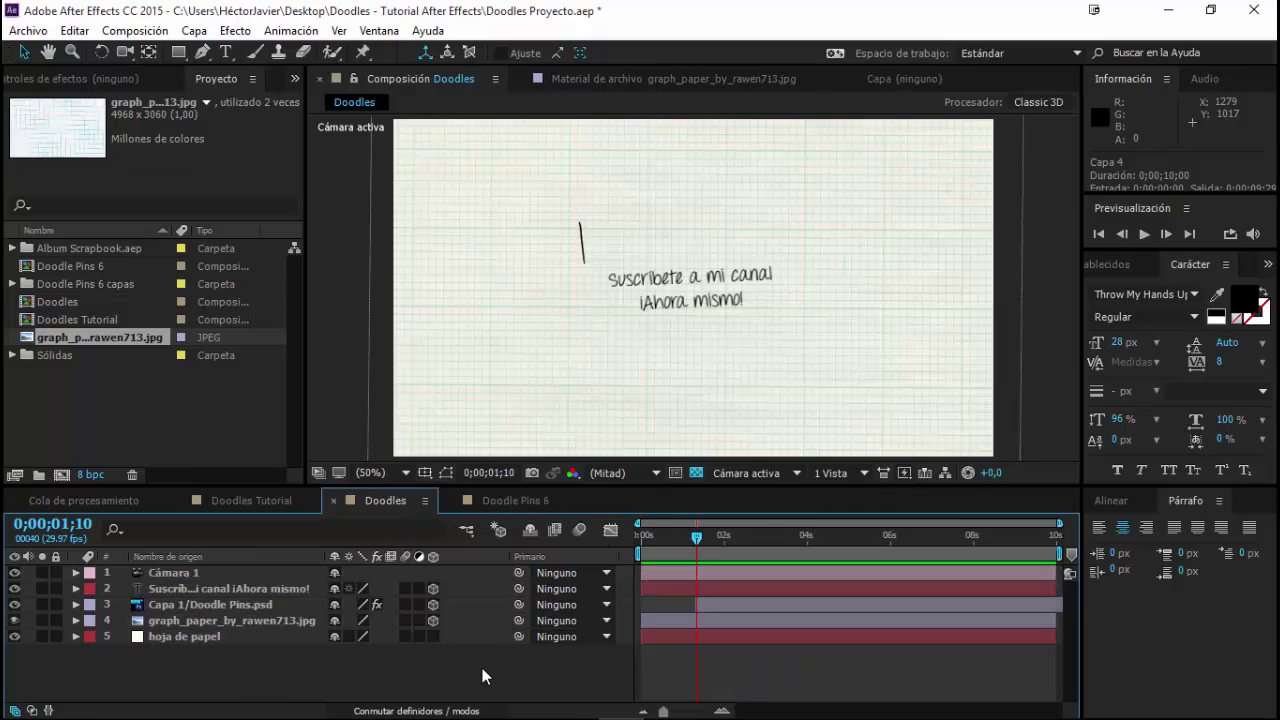
pyautogui.press('space')
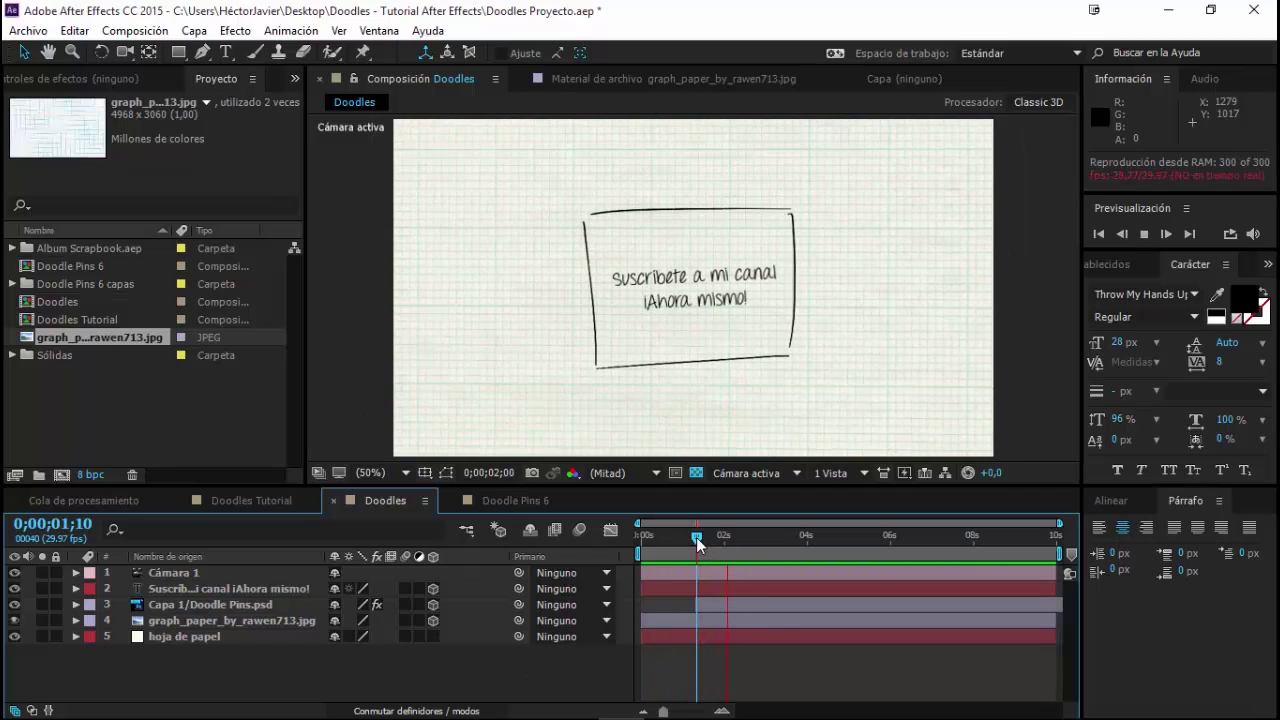
pyautogui.press('space')
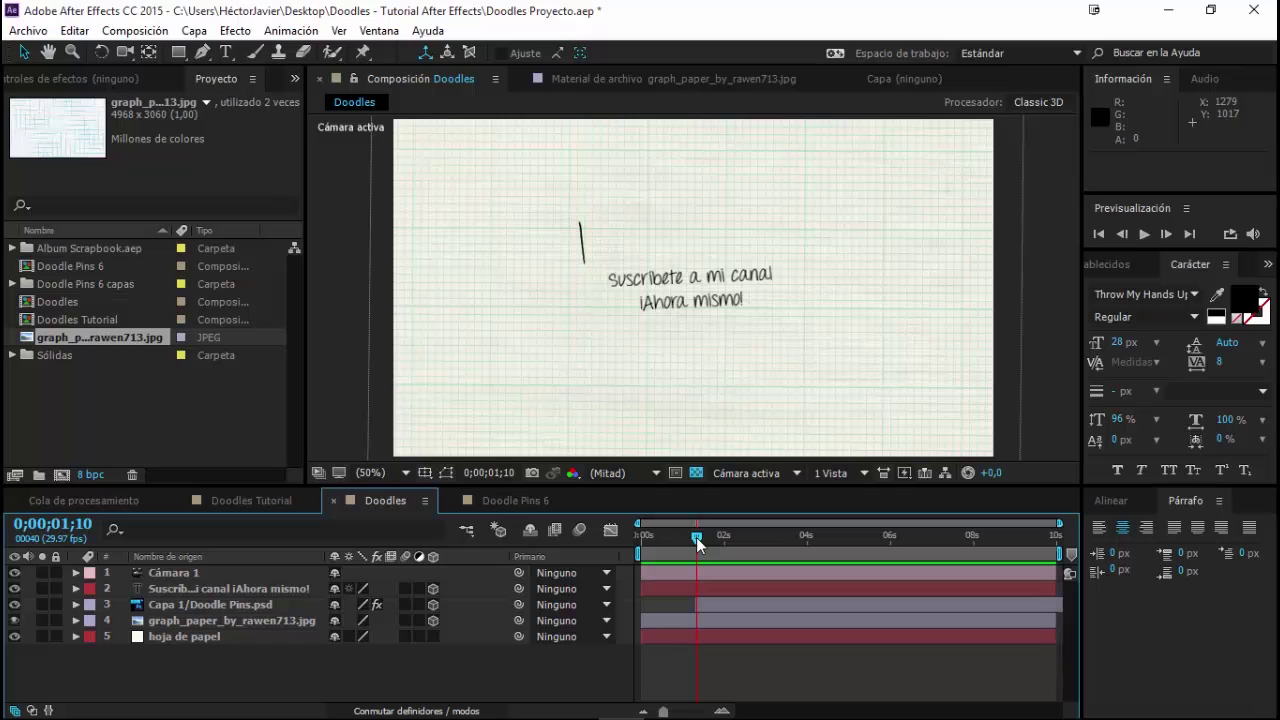
pyautogui.moveTo(696, 537); pyautogui.dragTo(756, 543)
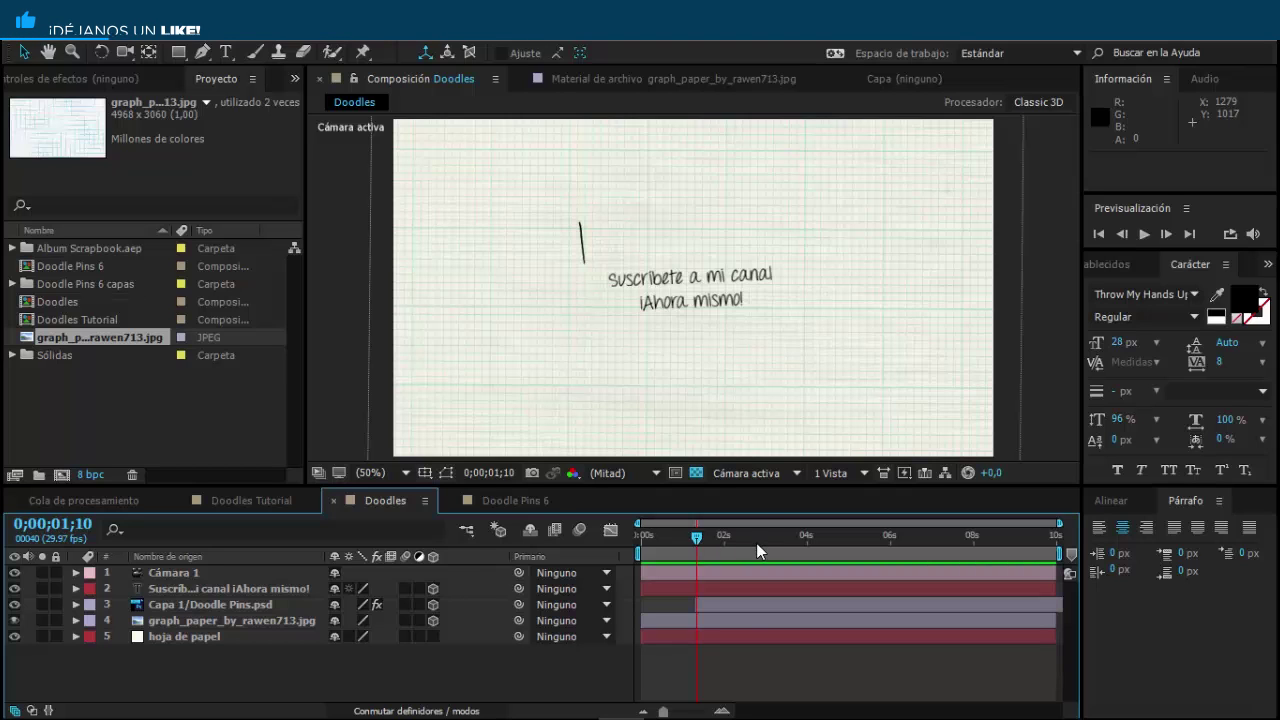
pyautogui.press('space')
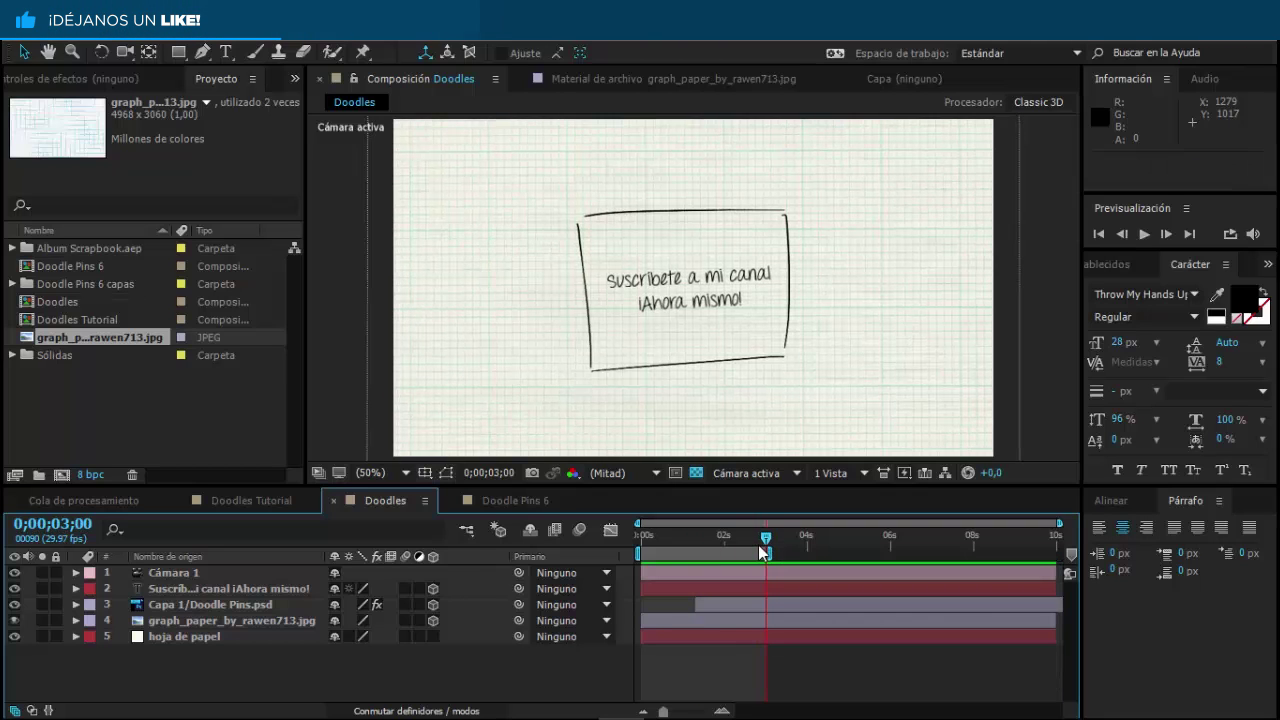